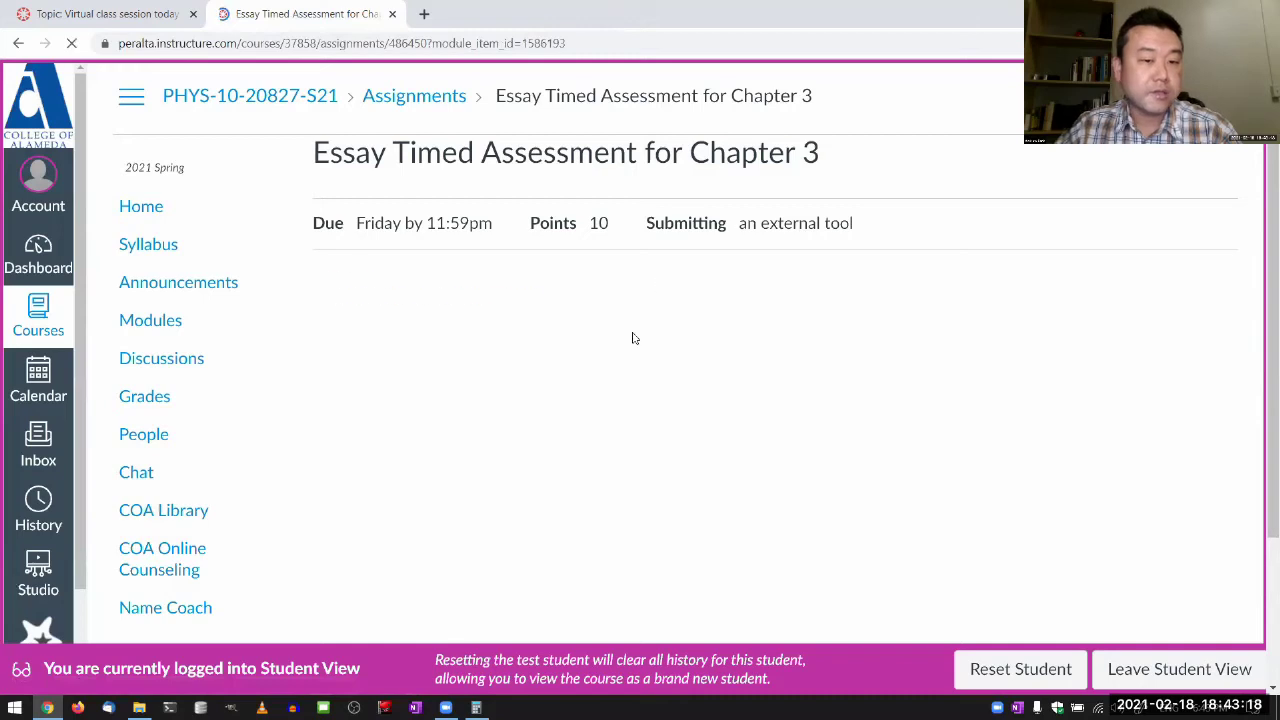
Step: Hide the course navigation and highlight "one open-ended question" and the "20 minutes" time limit in the assessment description
left_click(133, 97)
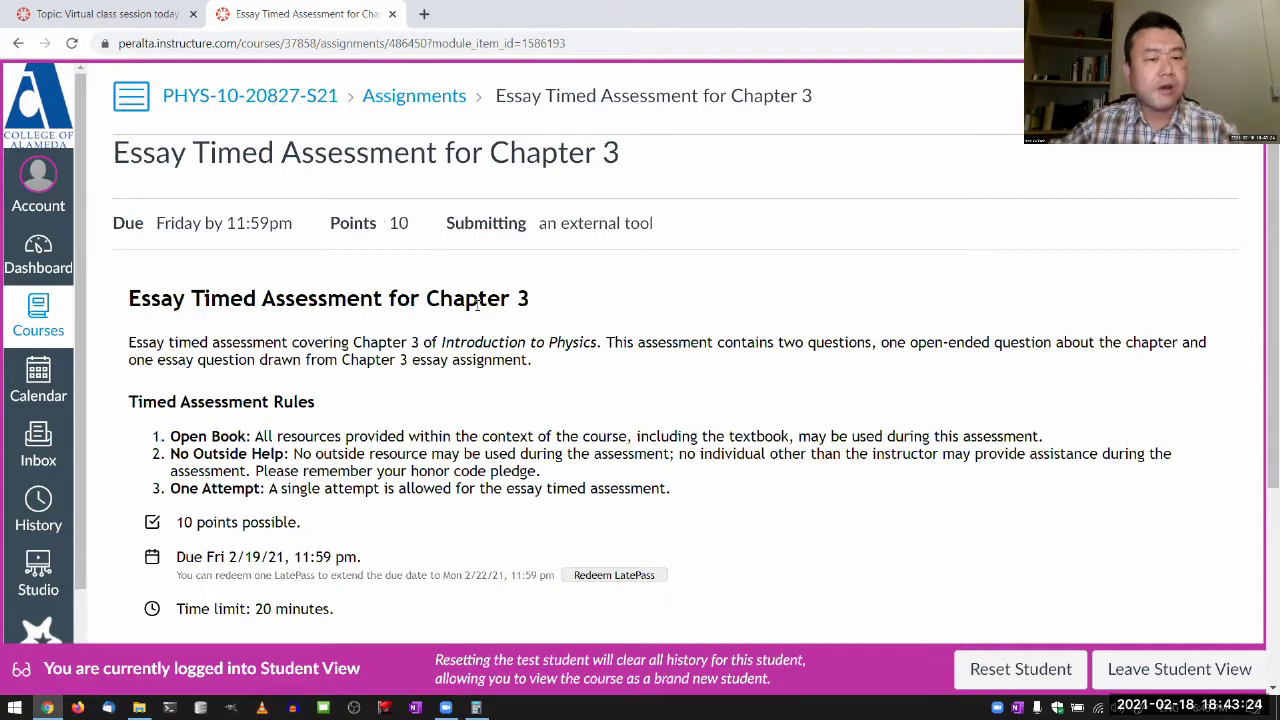
scroll(478, 310, "down", 2)
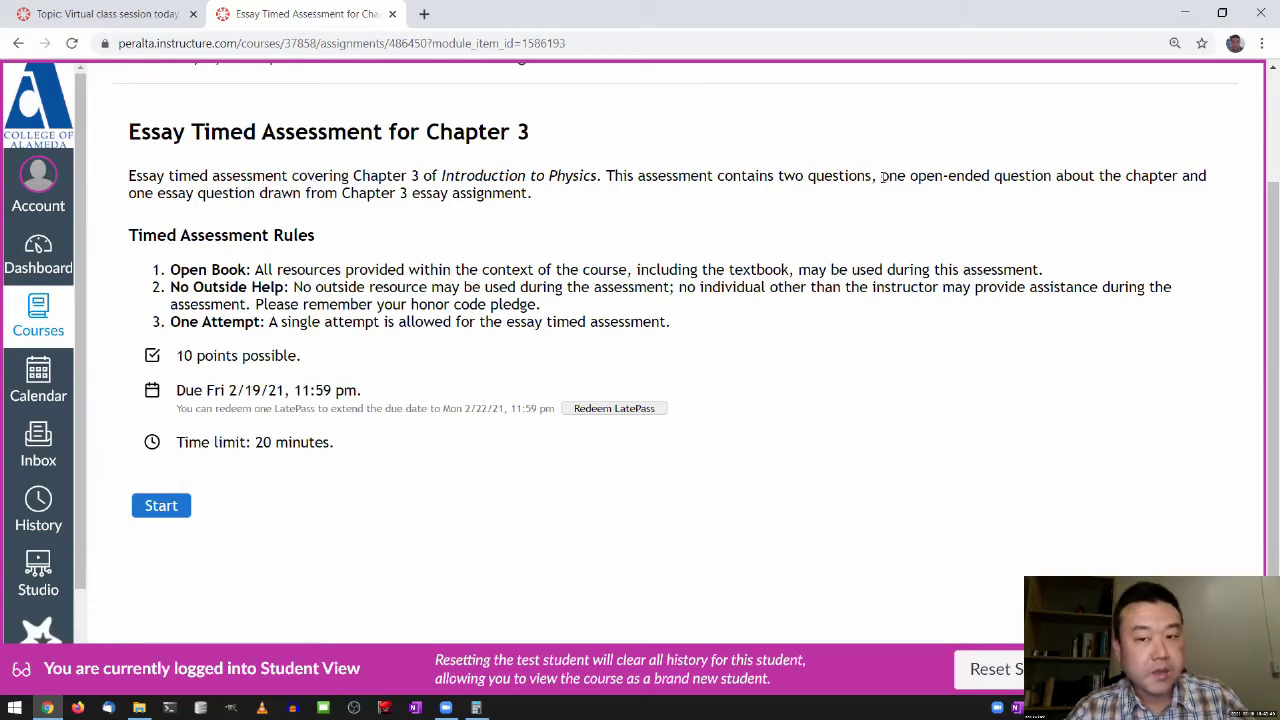
left_click_drag(881, 176, 1052, 176)
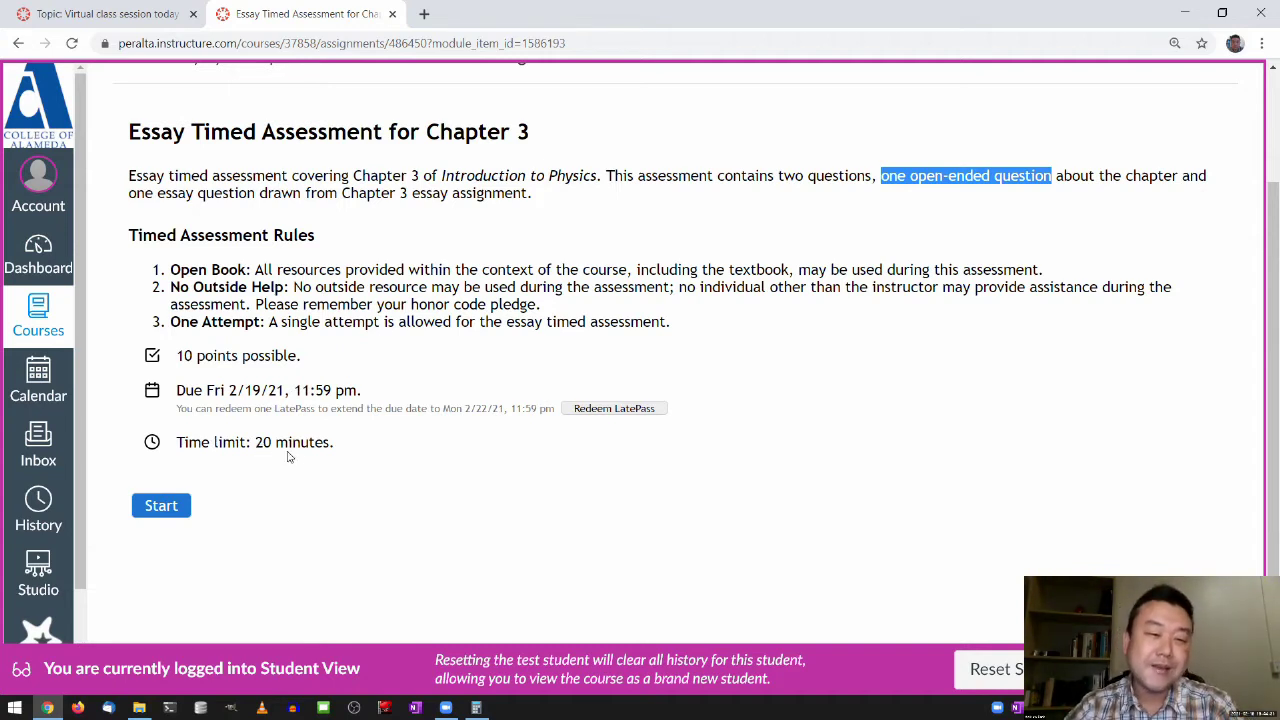
left_click(341, 443)
triple_click(341, 443)
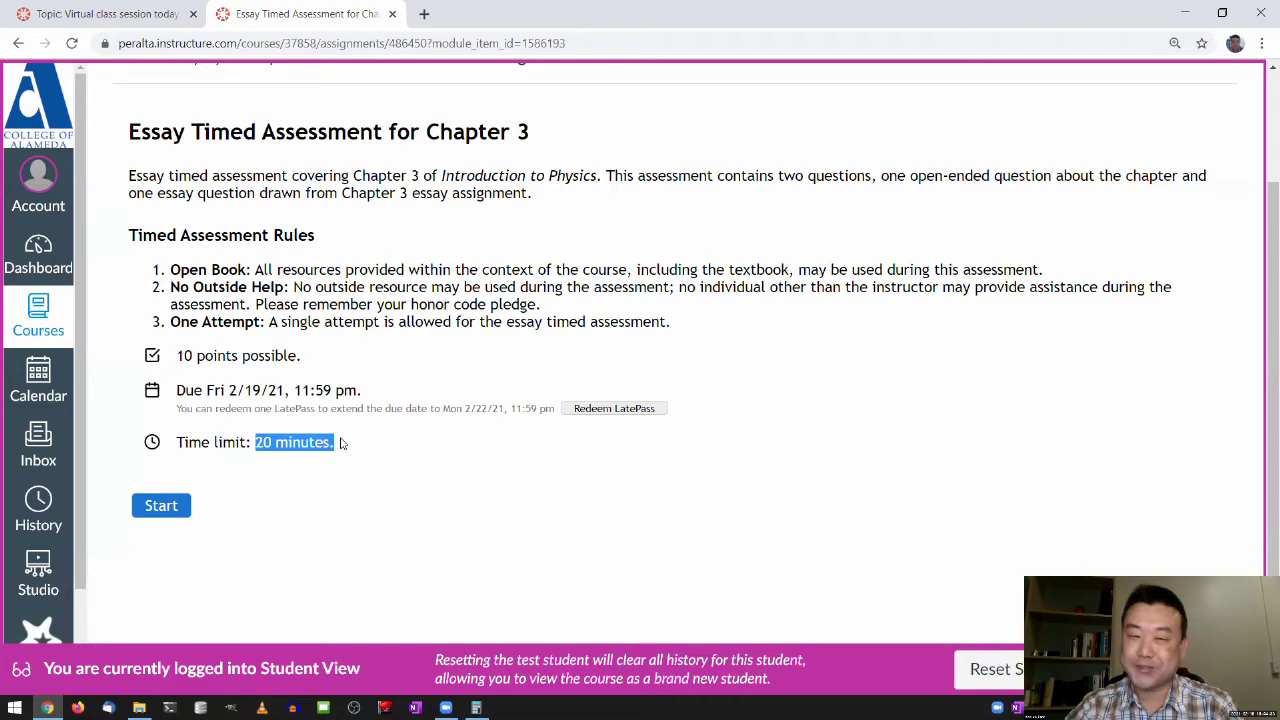
left_click(341, 443)
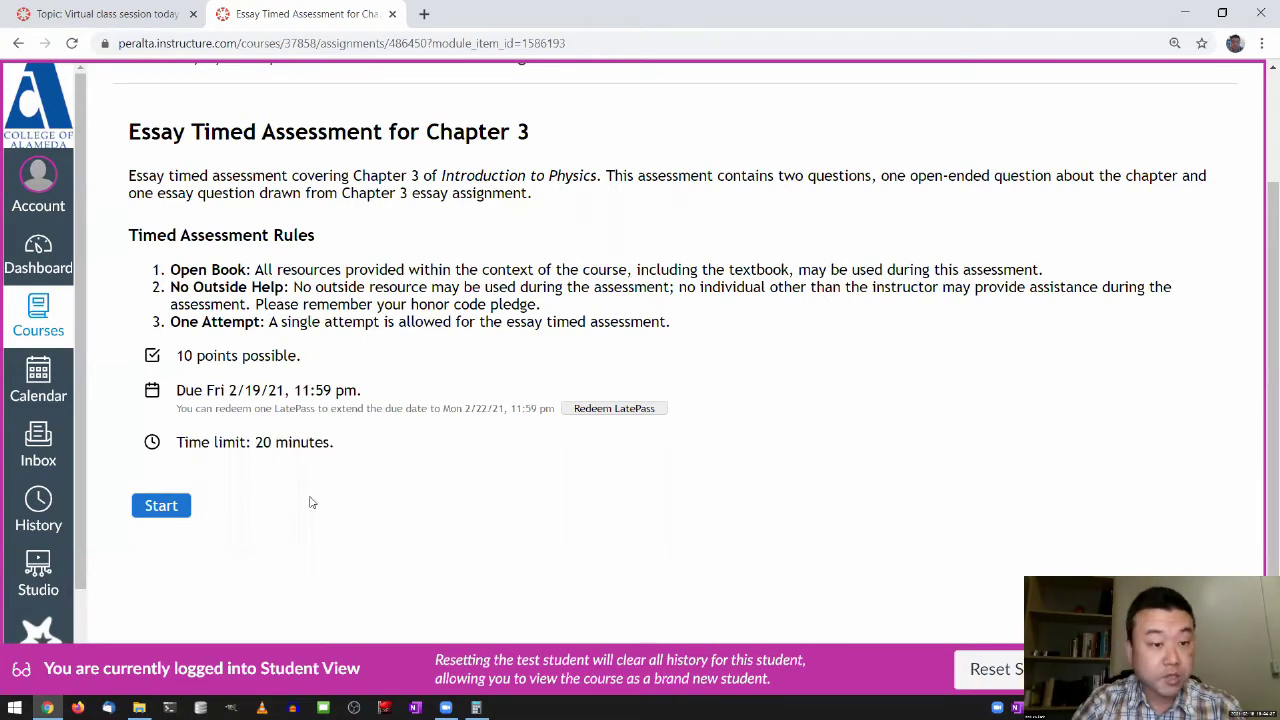
Step: Start the Essay Timed Assessment for Chapter 3 and confirm readiness for its time limit
left_click(163, 508)
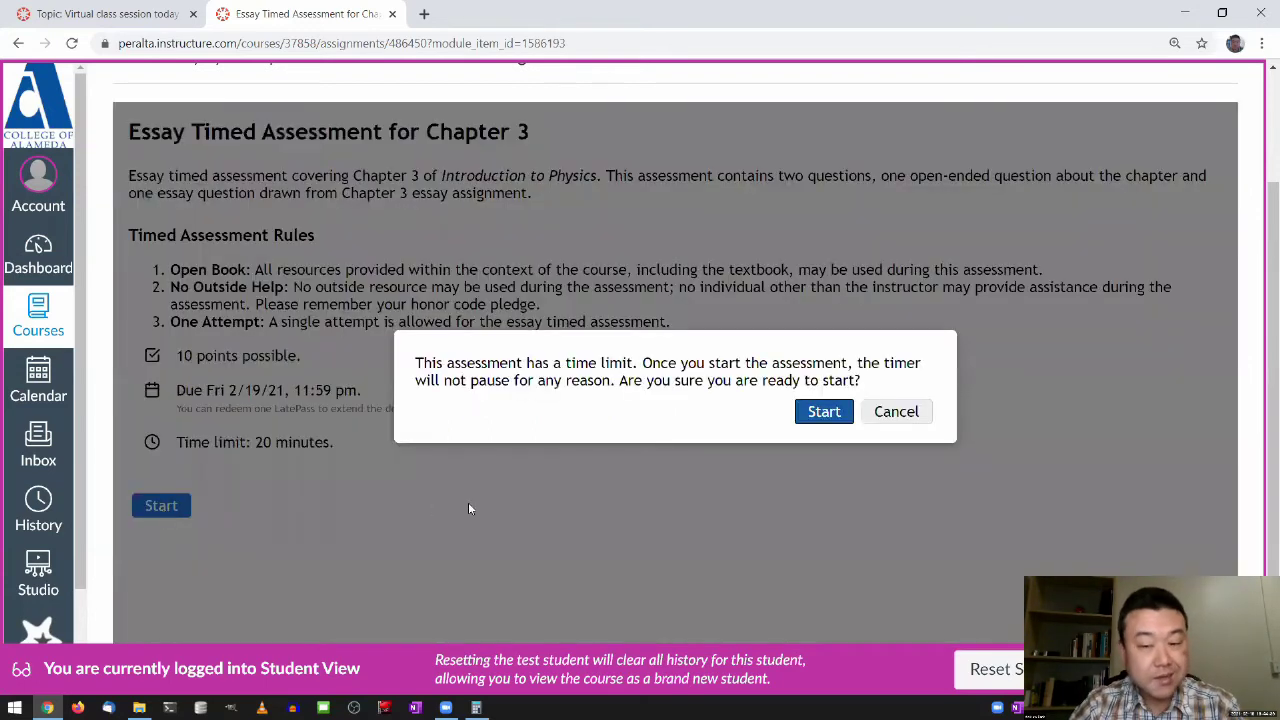
left_click(808, 418)
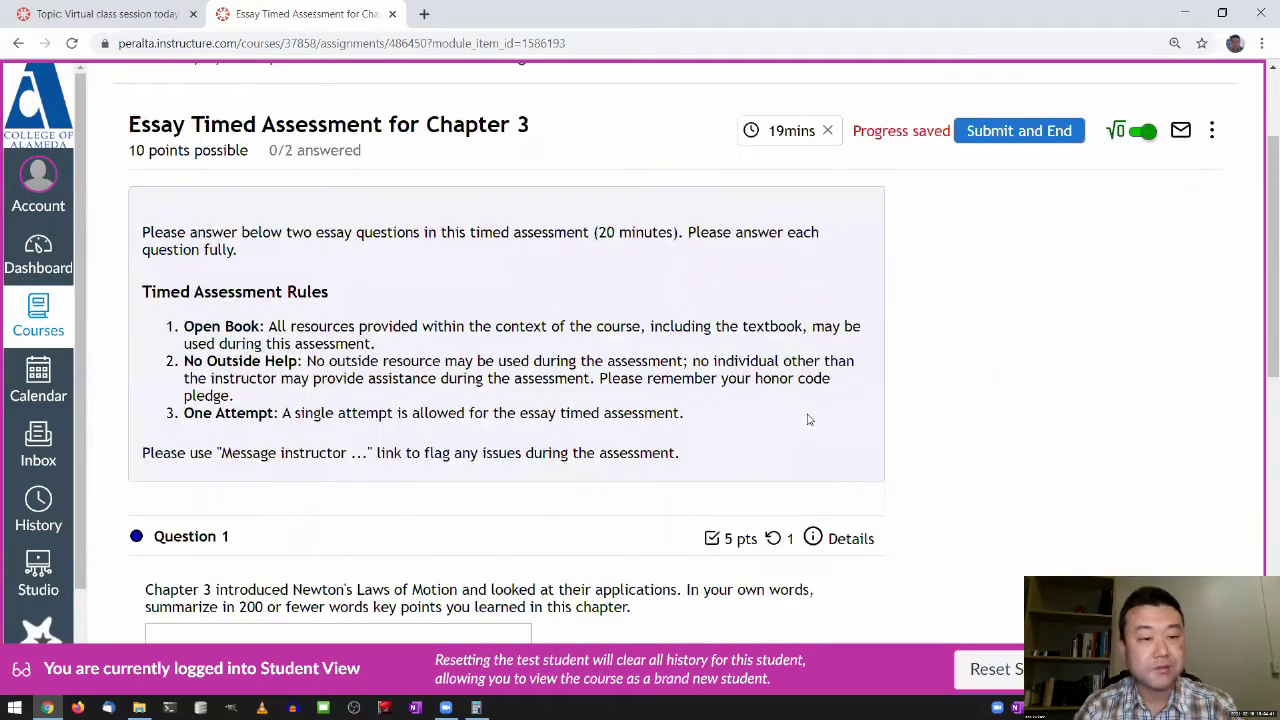
Step: Enlarge the Question 1 answer box and highlight "In your own words" and "200 or fewer words" in its prompt
scroll(808, 418, "down", 3)
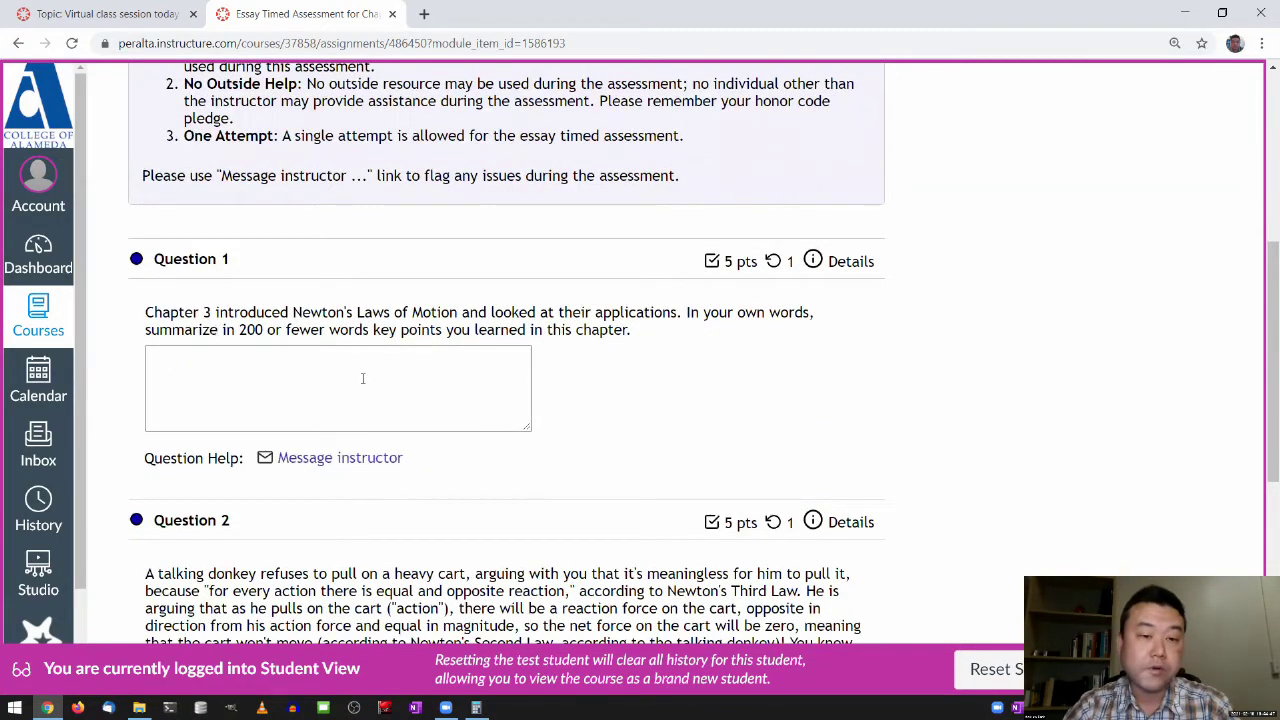
left_click_drag(533, 430, 610, 476)
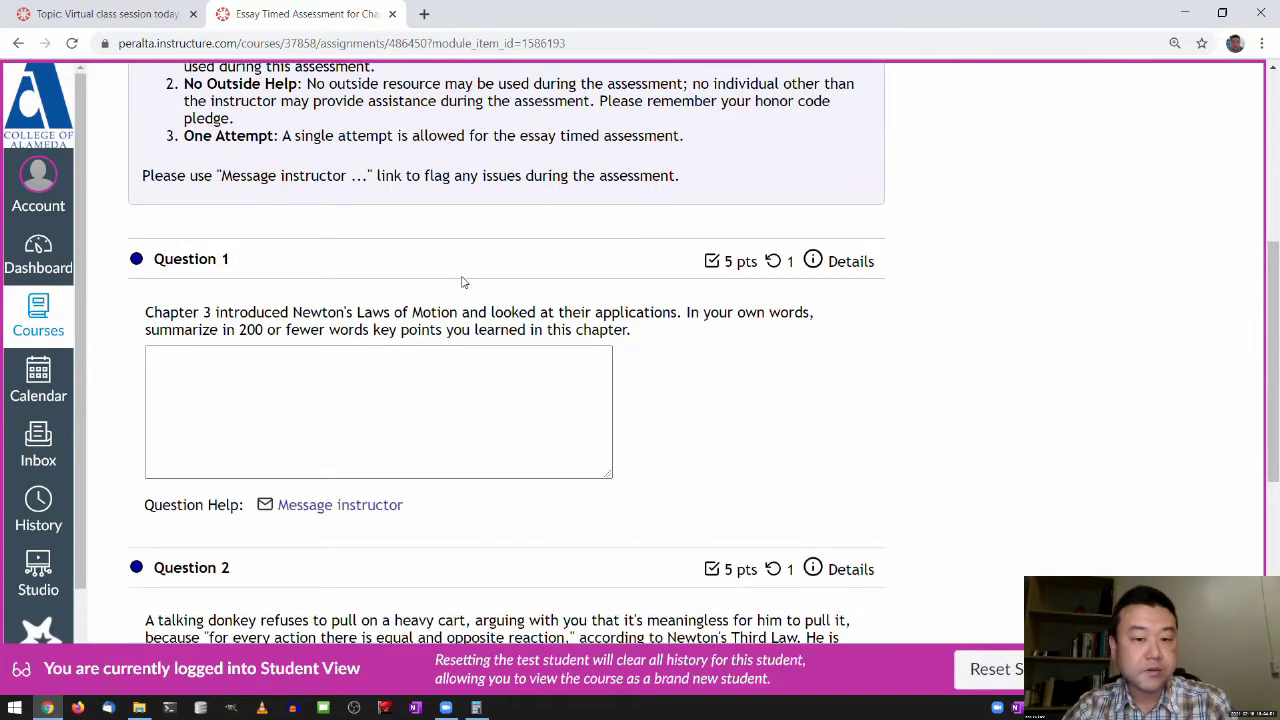
left_click_drag(686, 313, 813, 314)
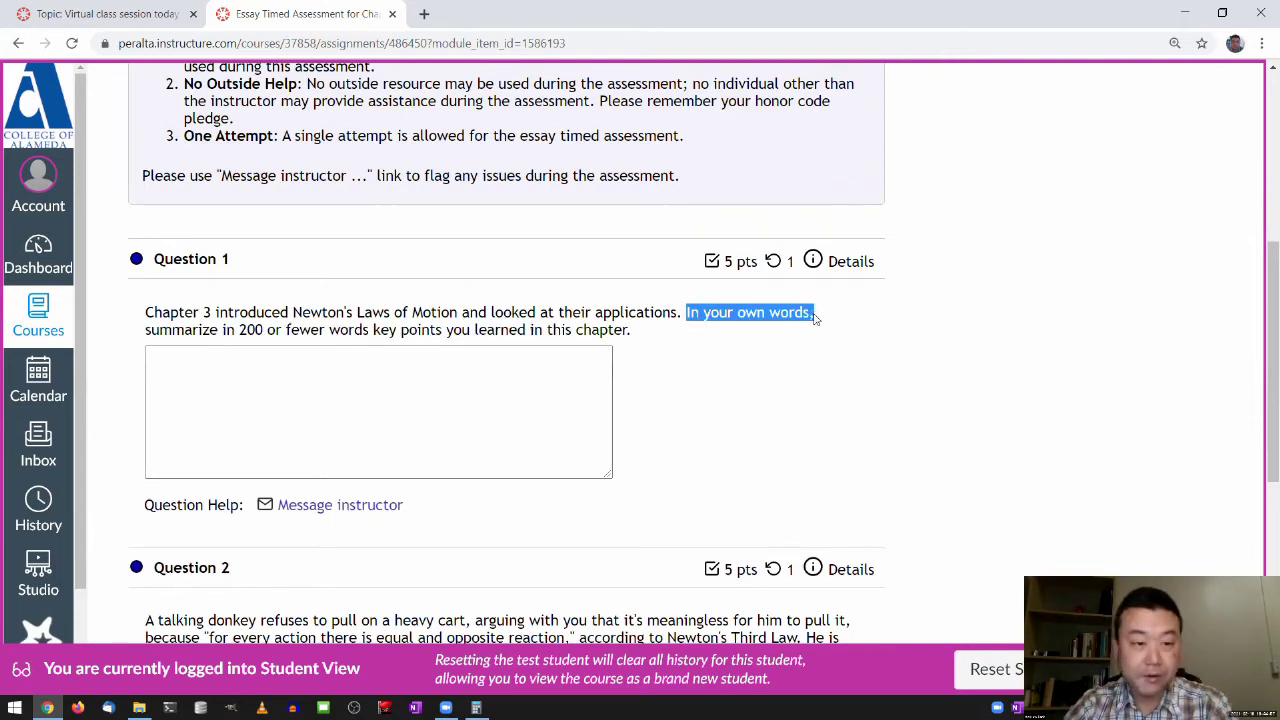
left_click_drag(237, 333, 370, 333)
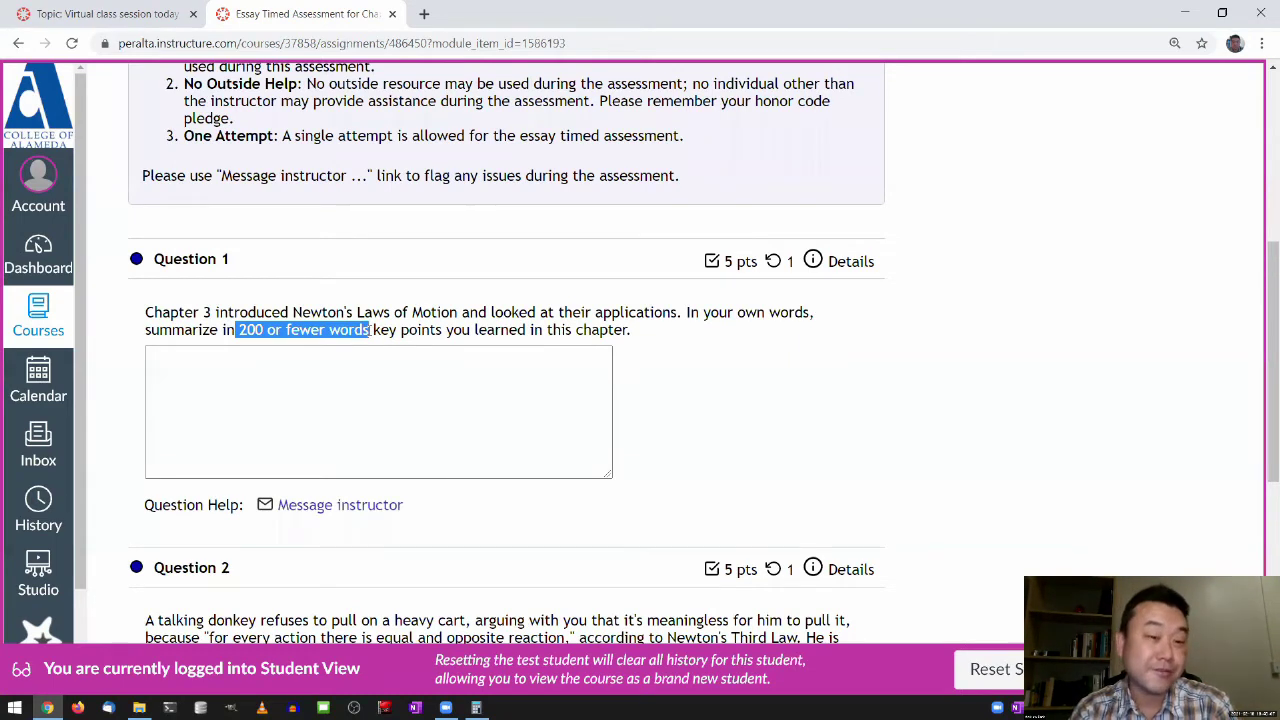
Step: Begin the Question 1 answer with "Chapter 3 covers Newton's three laws of motion, and Newton's law of universal gravitation. Newton's laws of motion"
left_click(366, 374)
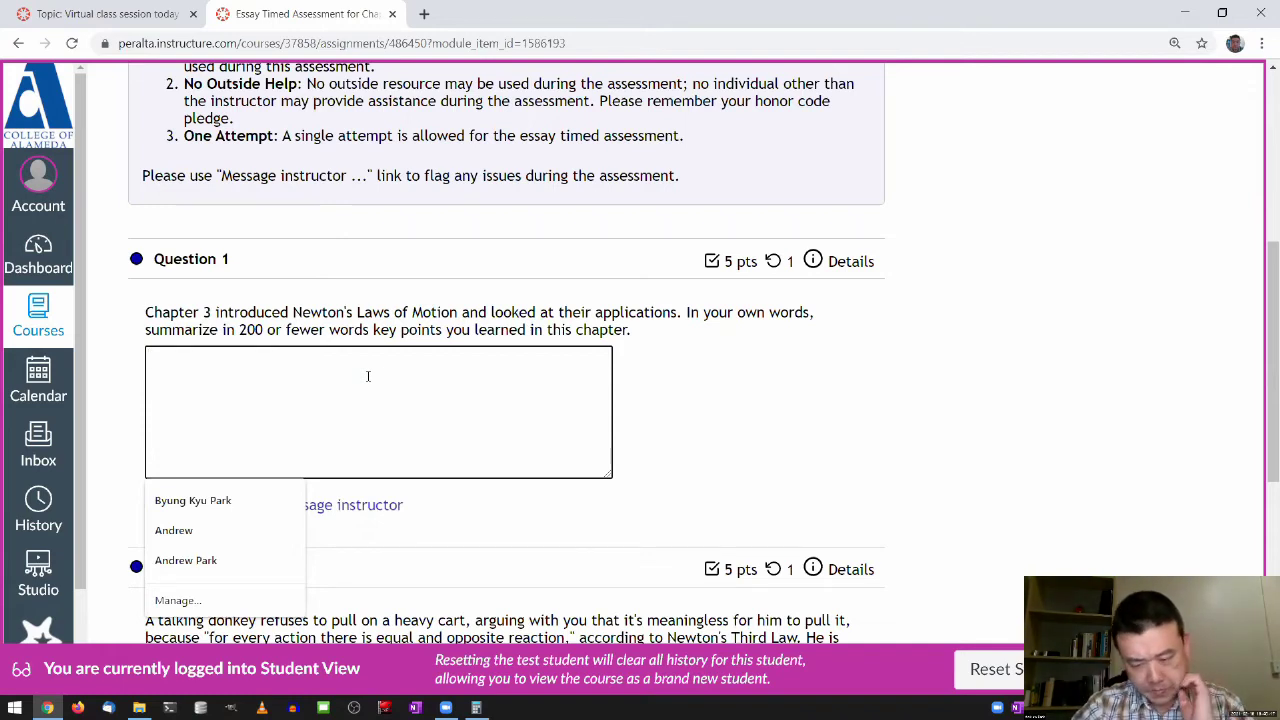
type("Chapter 3 covers")
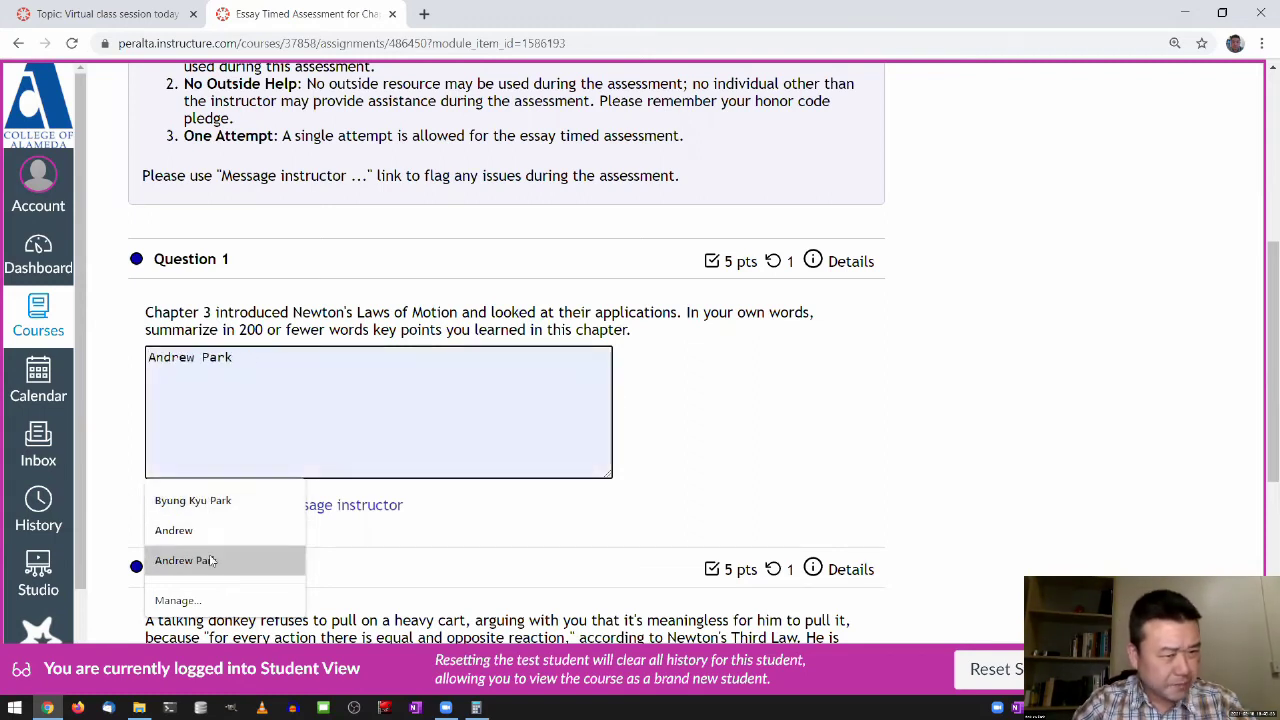
type(" New")
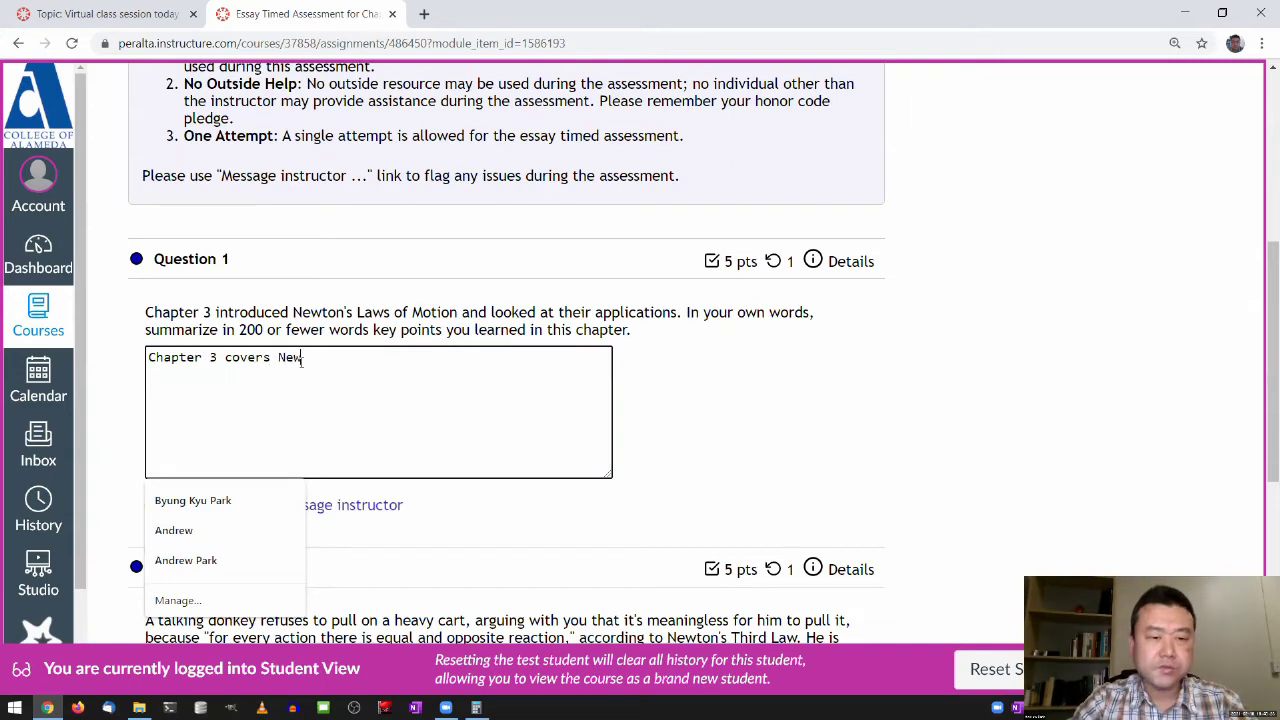
type("ton's three la")
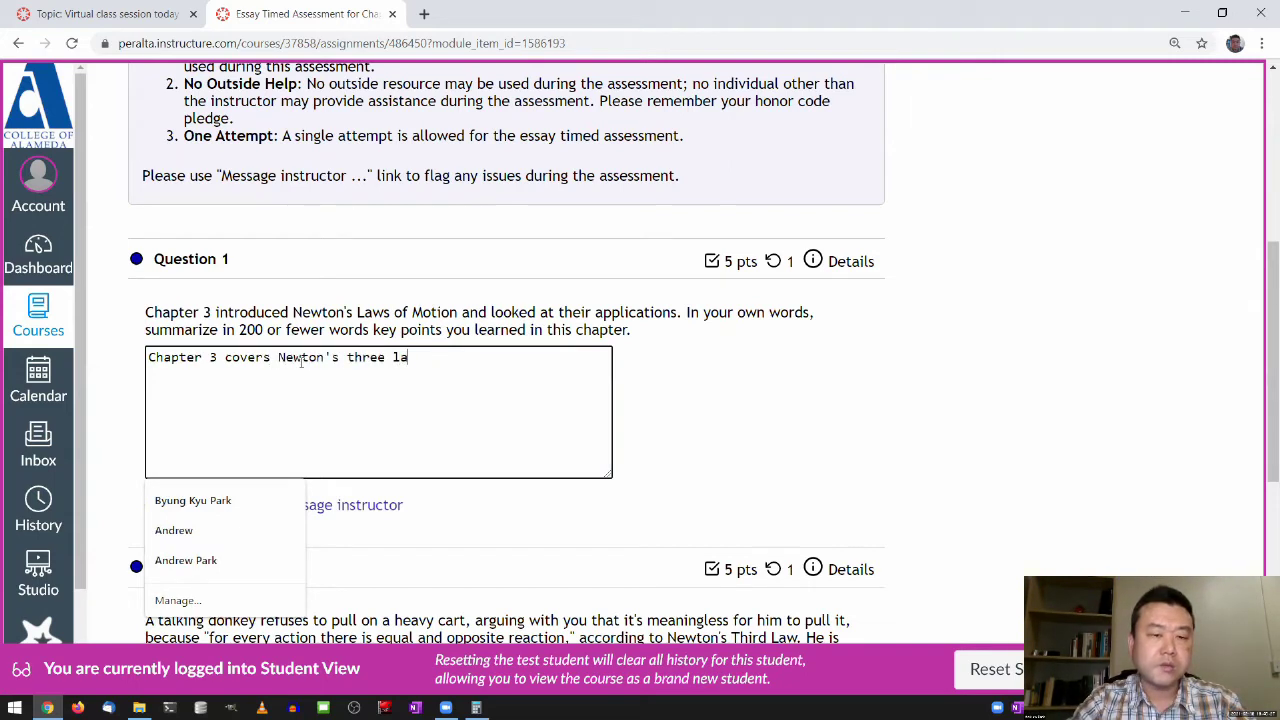
type("ws of motion, and ")
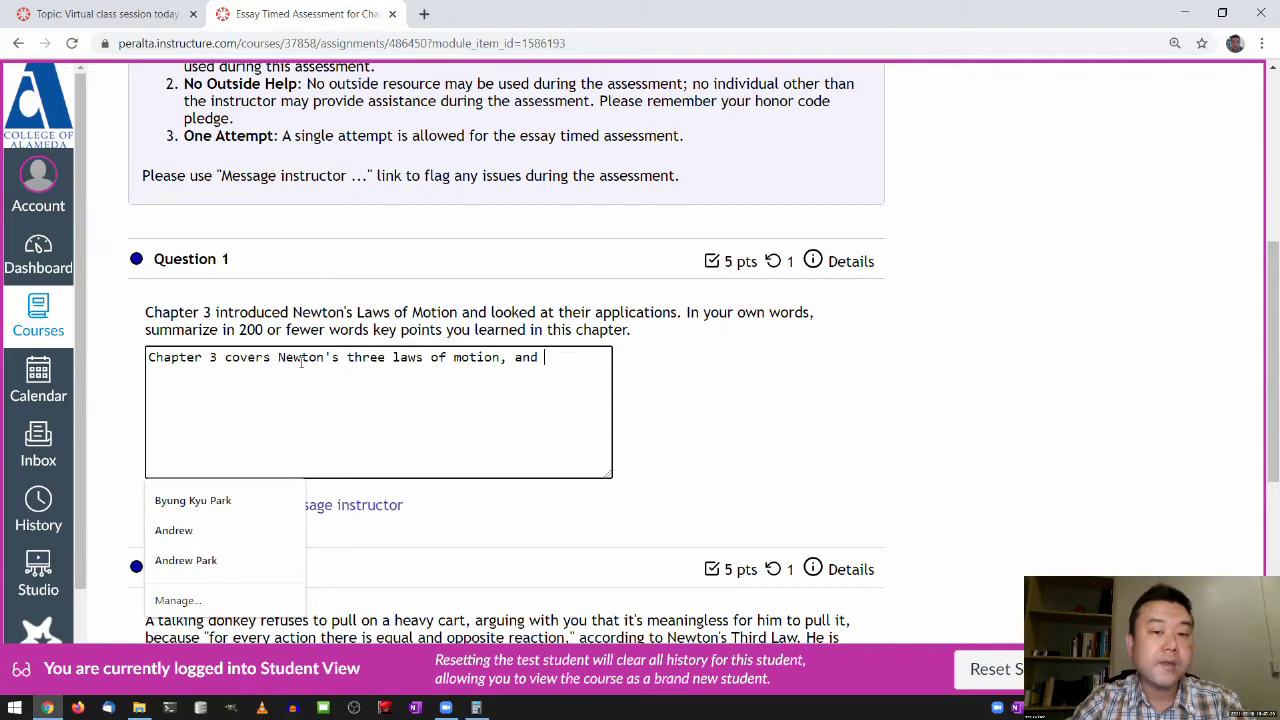
type("Newton's")
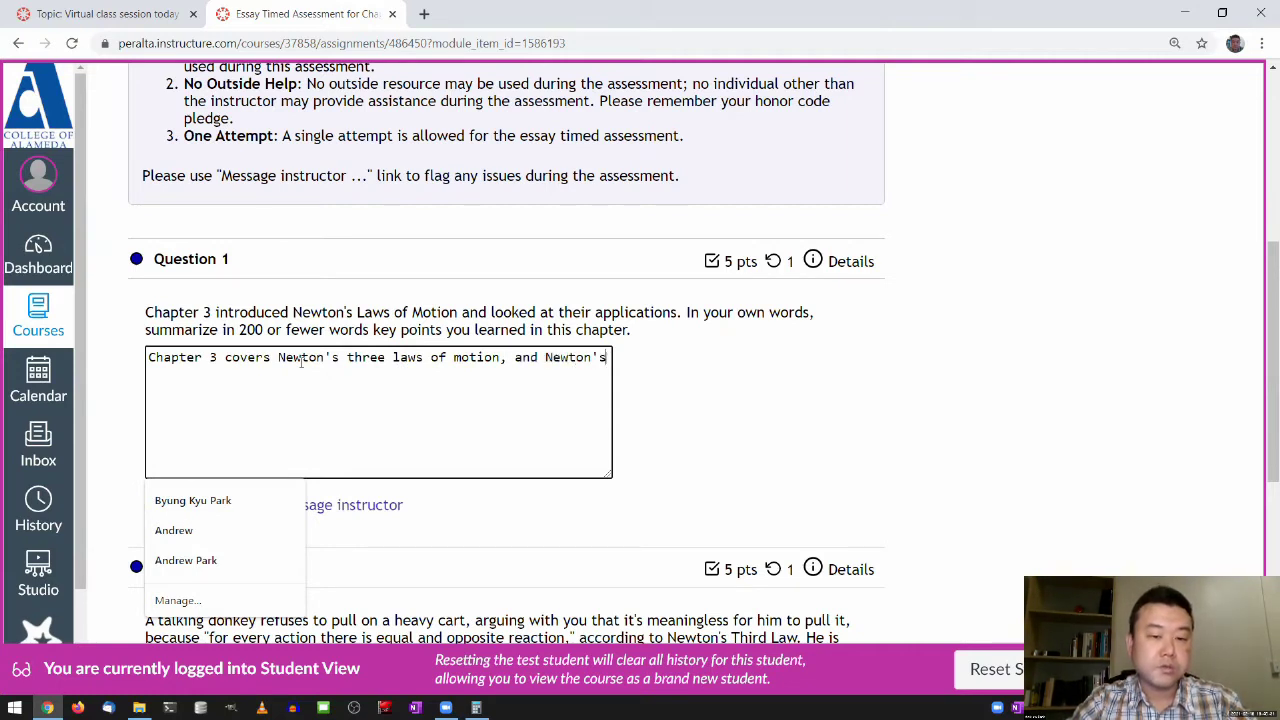
type(" law of universal")
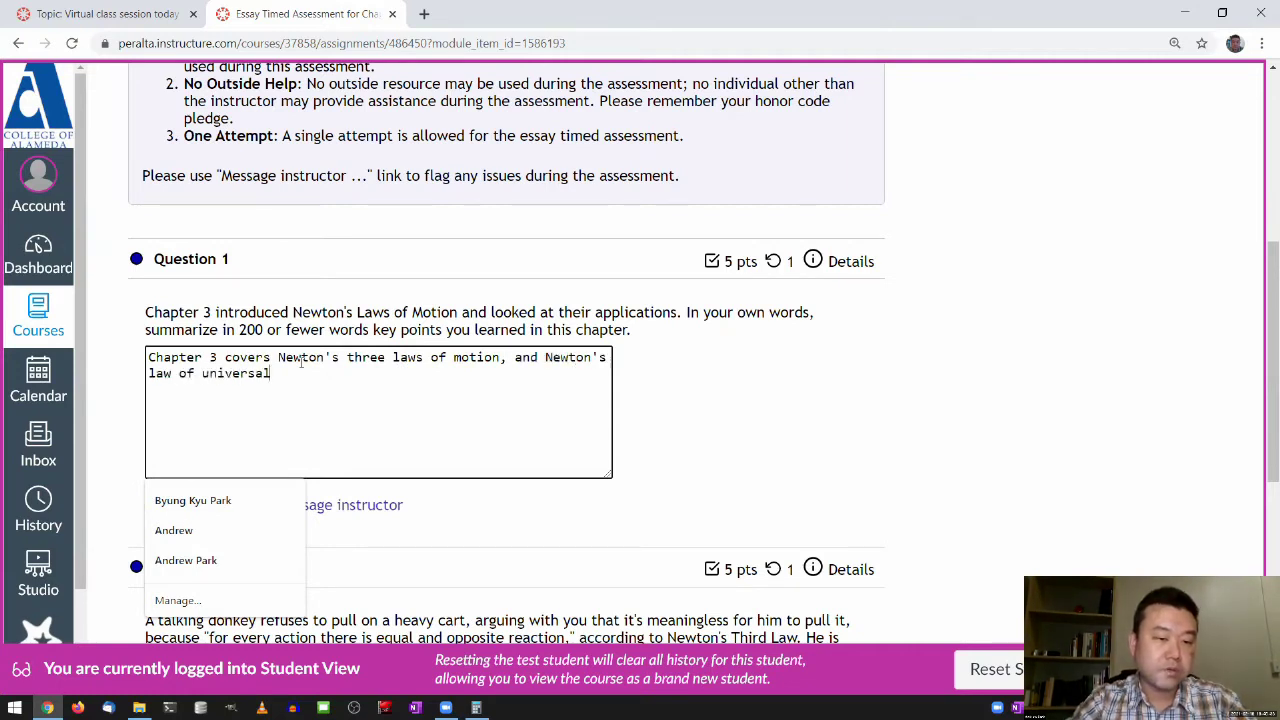
type(" gravitation. Newton's laws of motion")
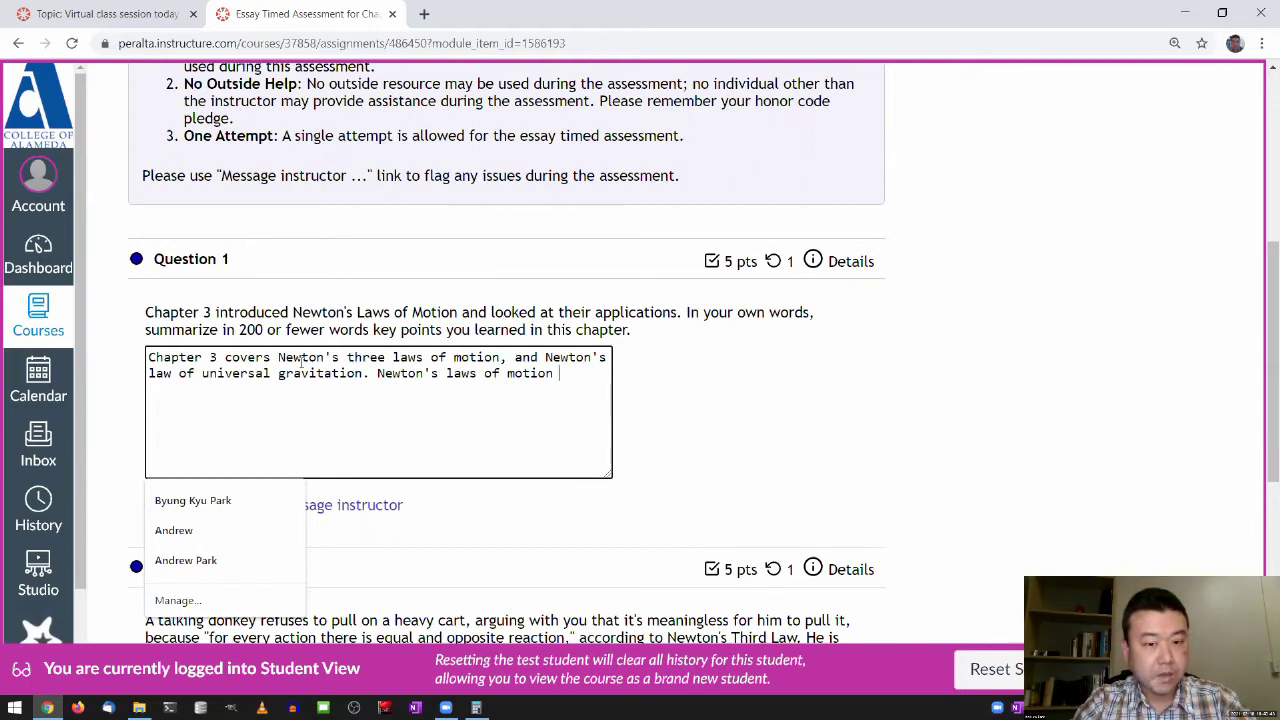
type(" relates")
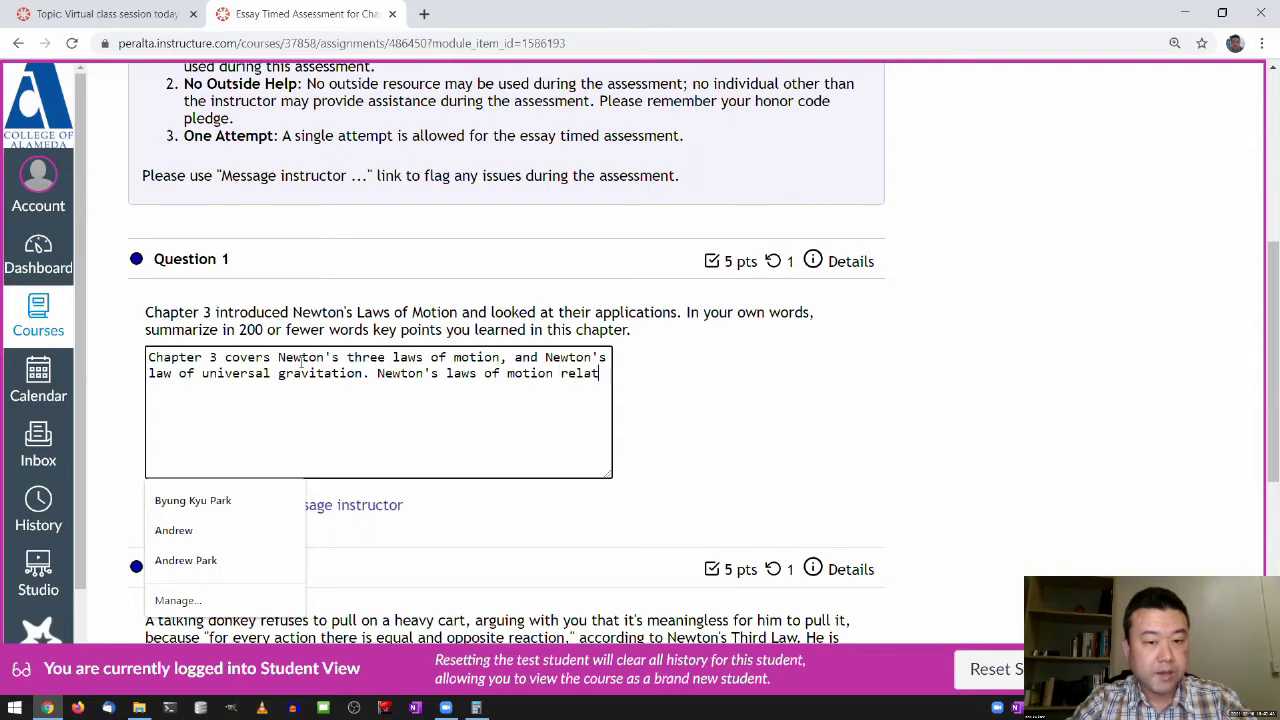
key("BackSpace")
key("BackSpace")
key("BackSpace")
key("BackSpace")
key("BackSpace")
key("BackSpace")
key("BackSpace")
key("BackSpace")
Step: Continue the second sentence of the answer with "introduces the force concept and relates the"
type("introduces the force concepta")
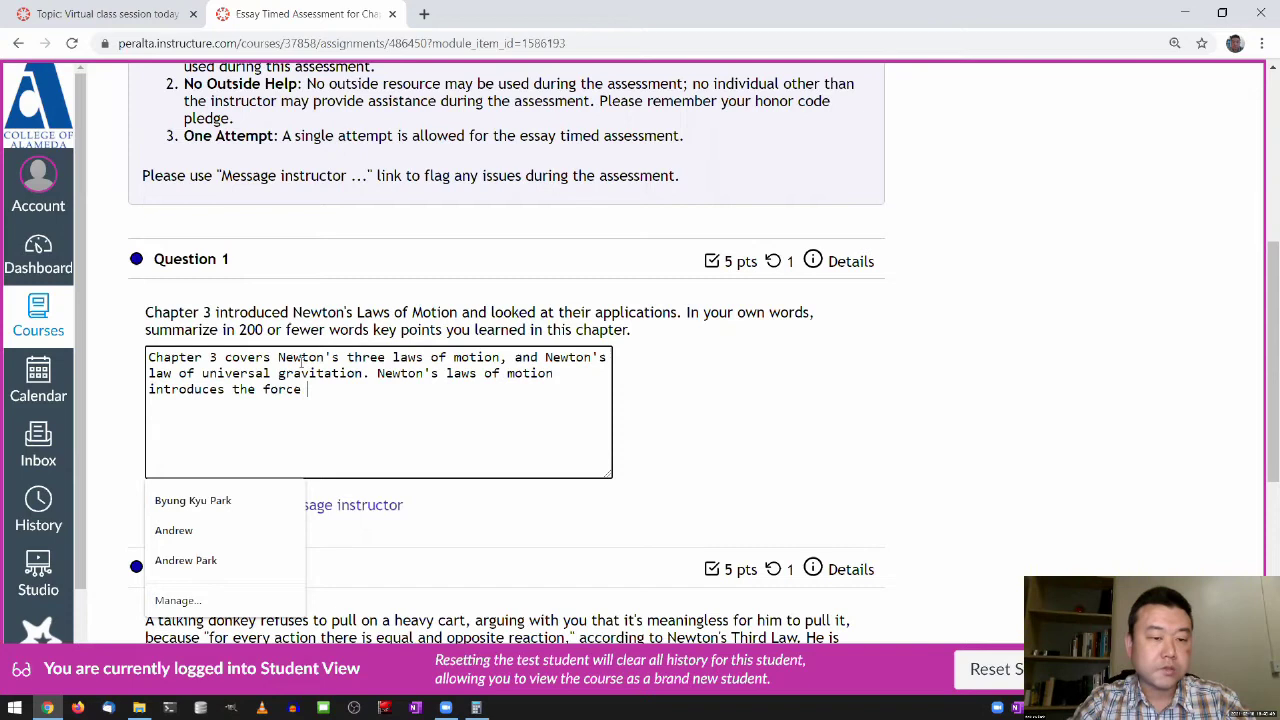
key("BackSpace")
key("BackSpace")
type("an")
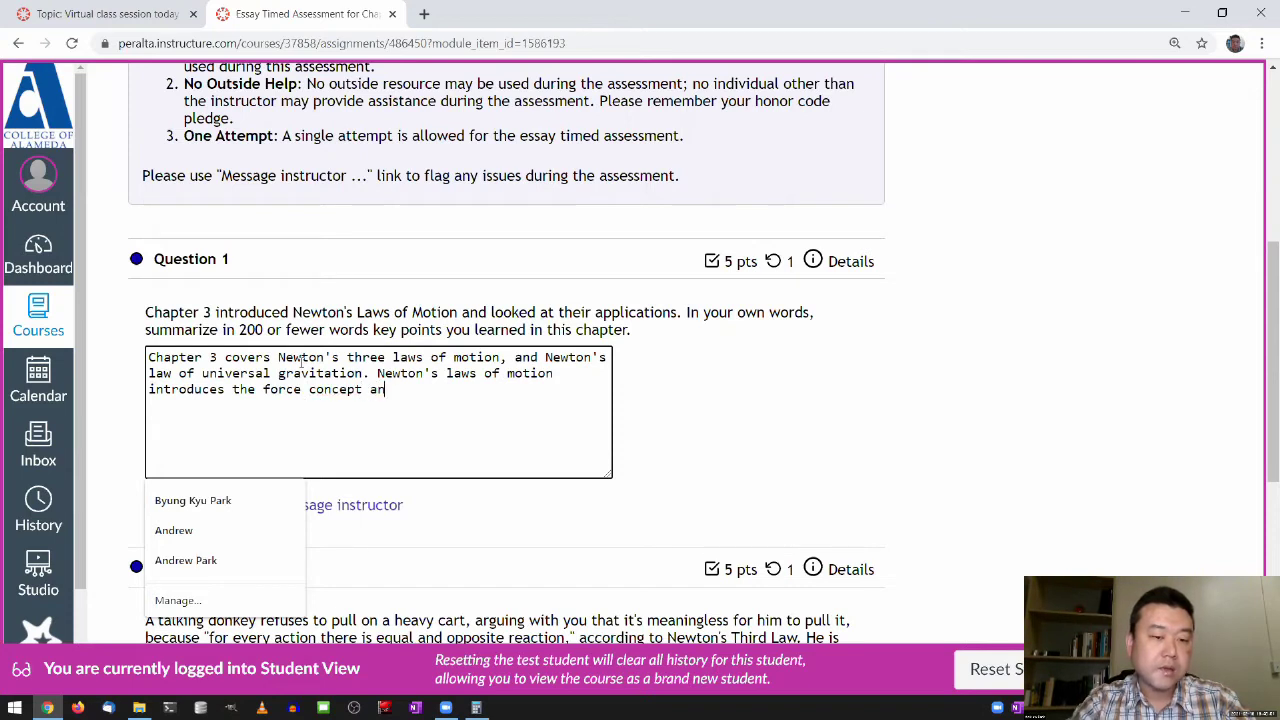
type("d relates the ")
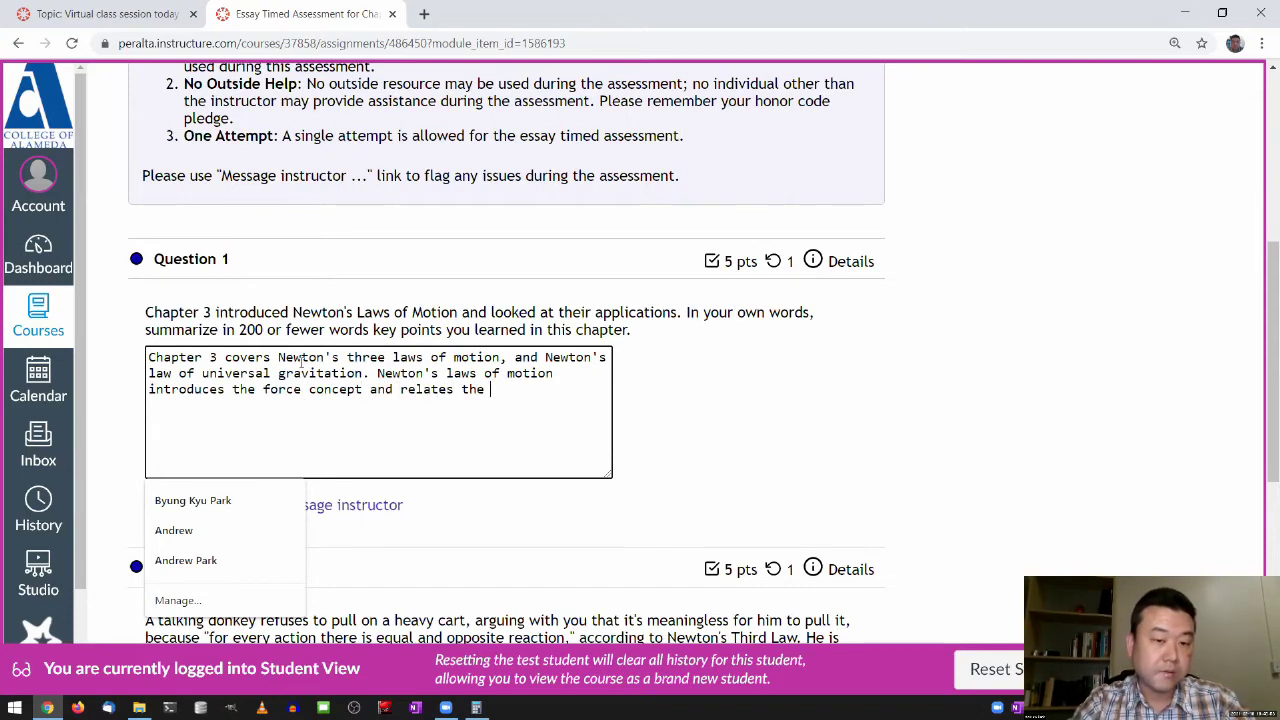
Step: Add "force ("a push or a pull") to the acceleration caused by the force. Newton's third law of motion" to the answer
type("force (\"a")
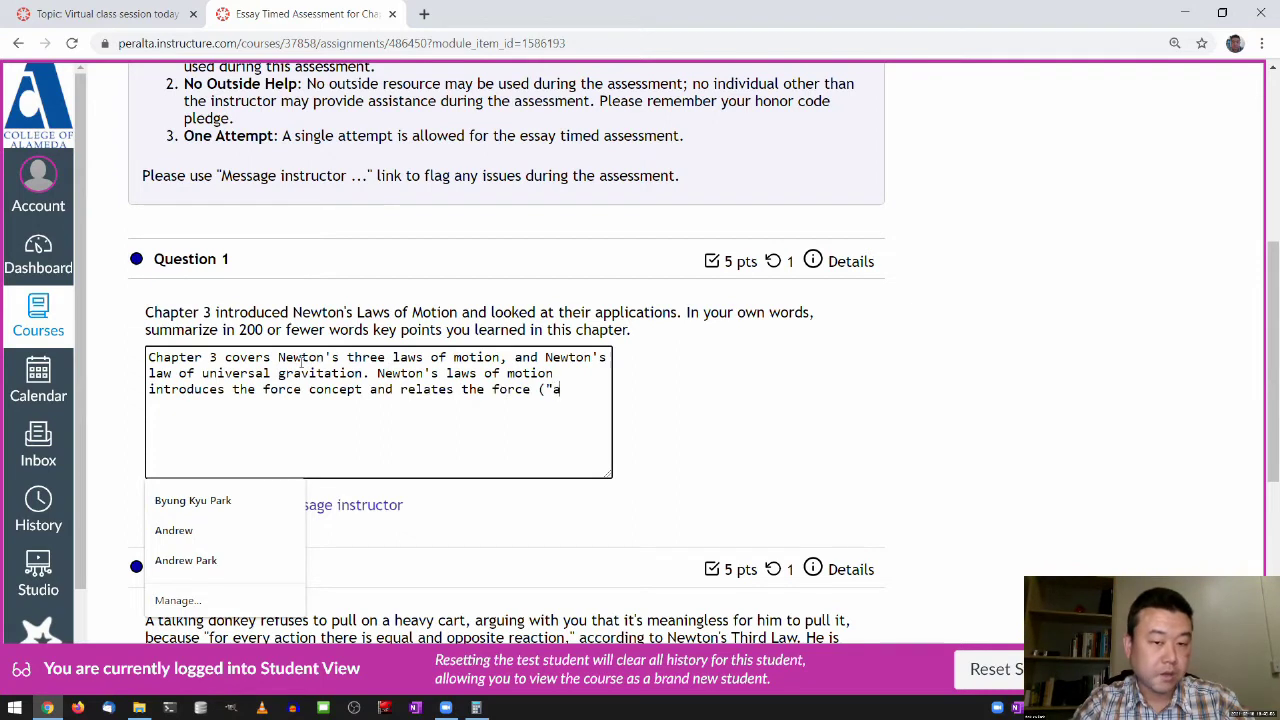
type(" push or a pull\"")
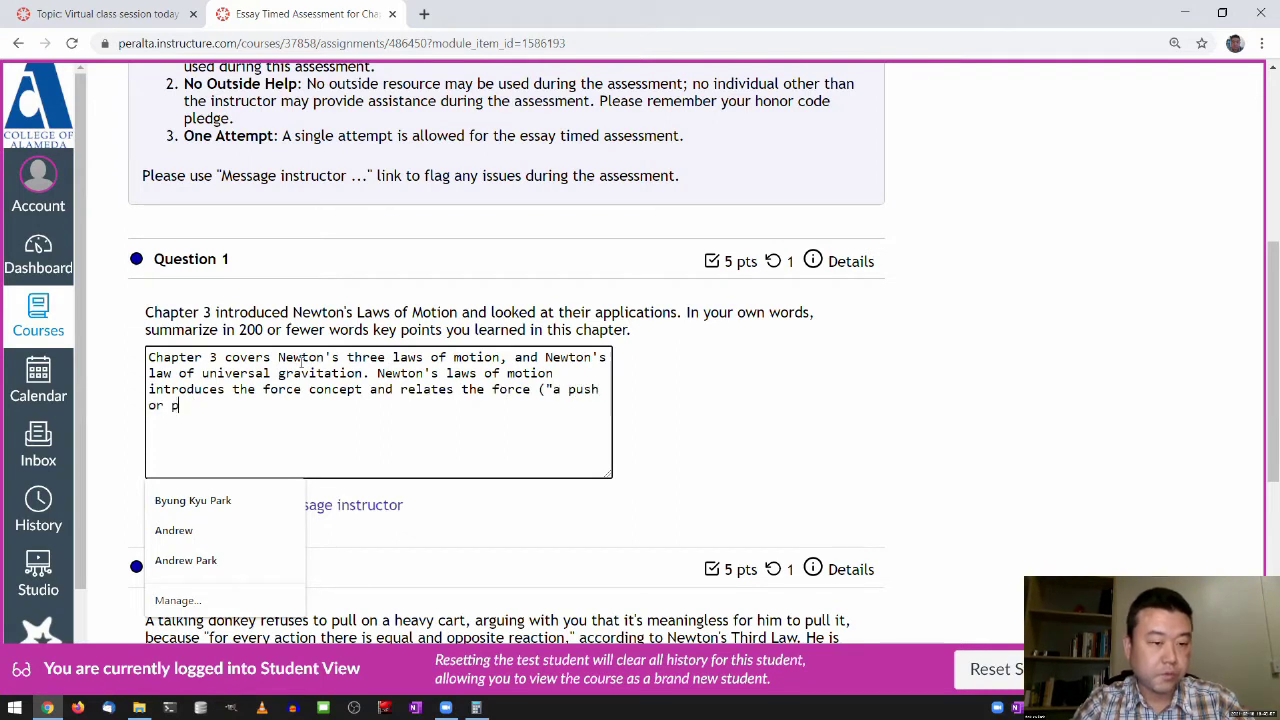
type(") to")
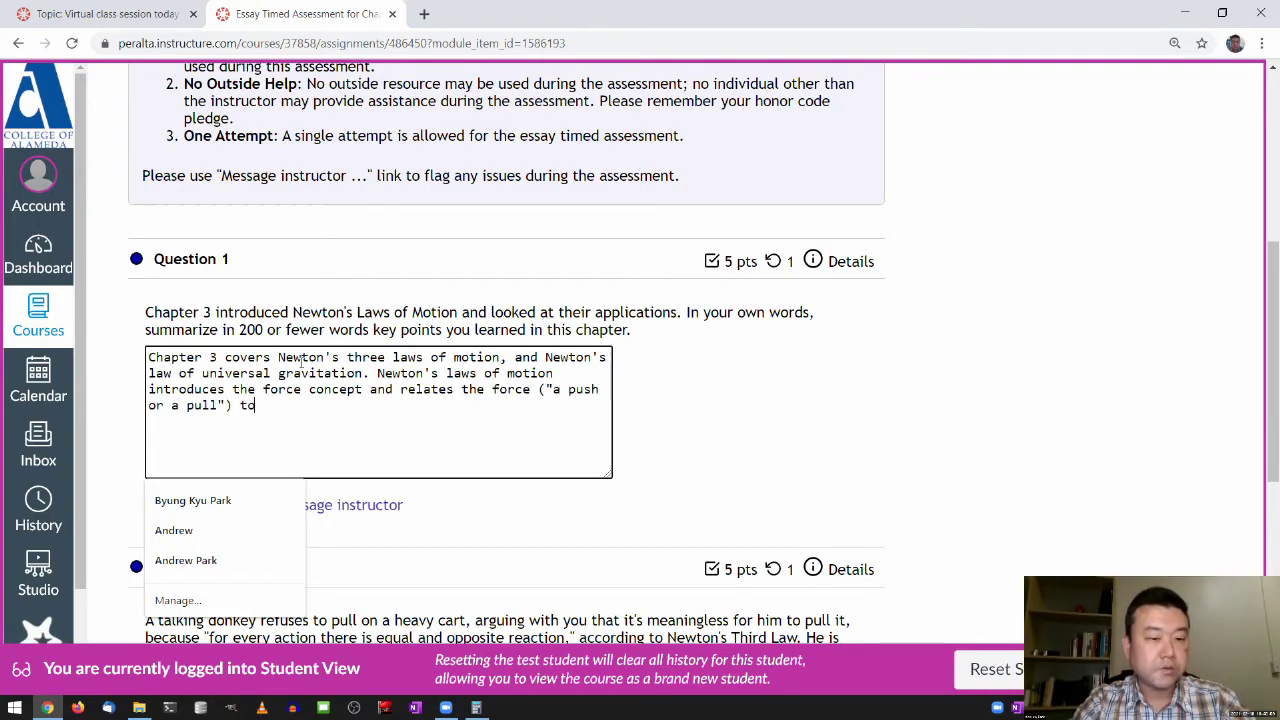
type(" the acceleration")
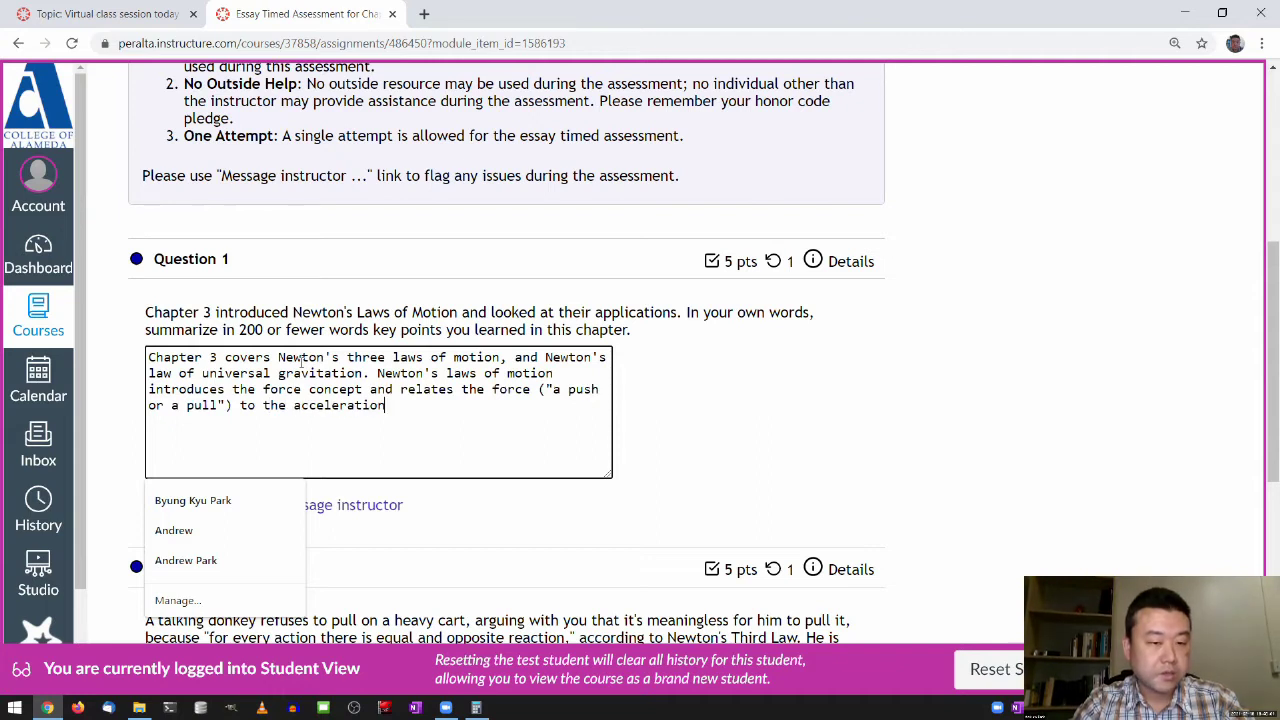
type(" caused by the force. Newton's ")
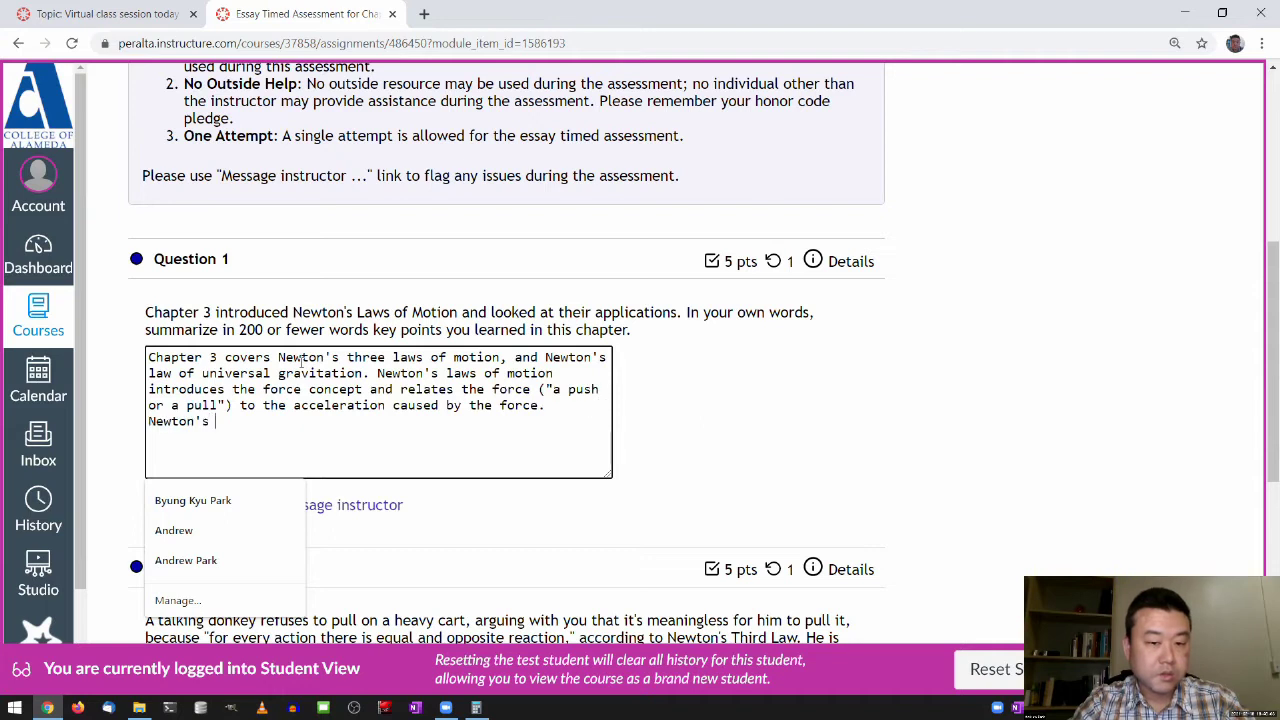
type("third law of ")
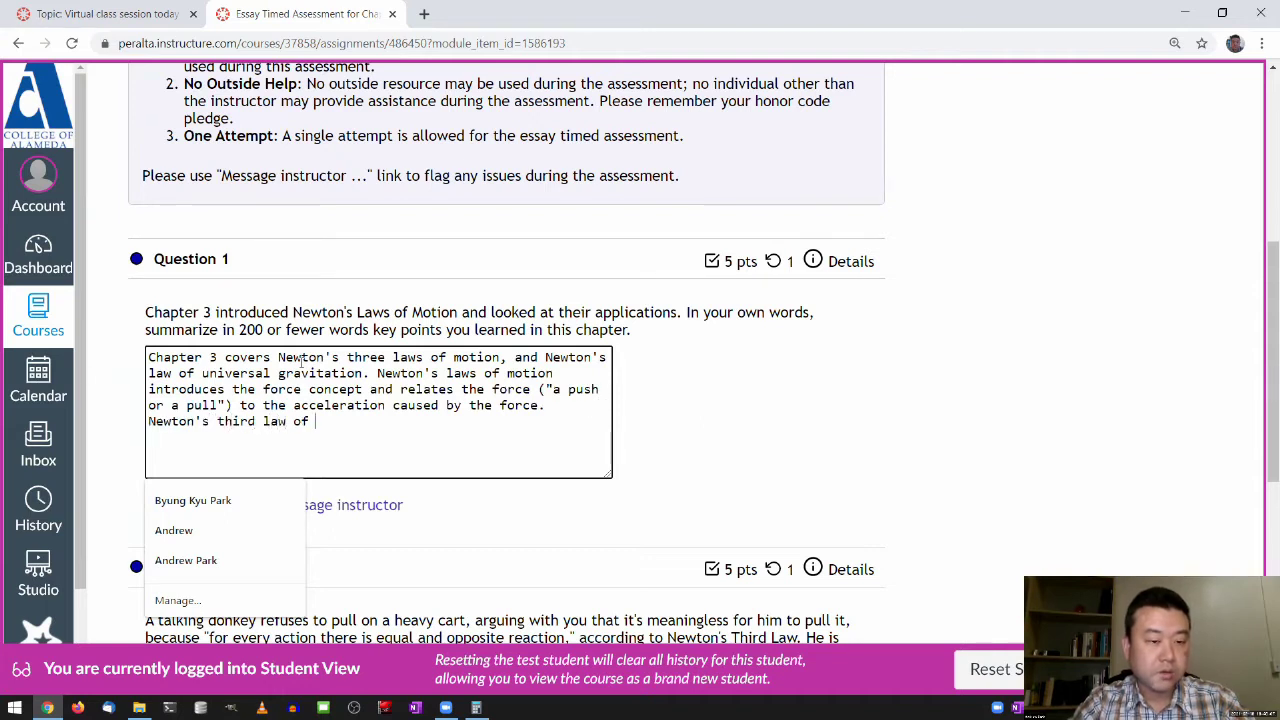
type("motion")
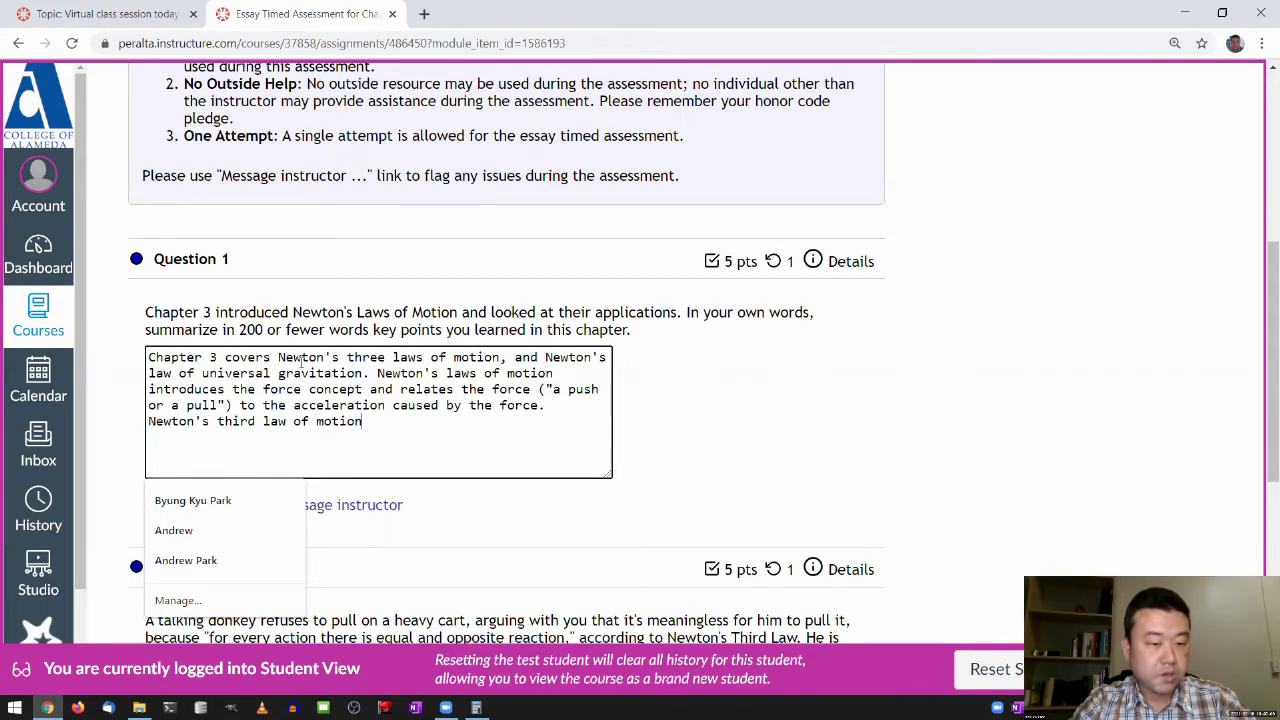
type(" in particular ")
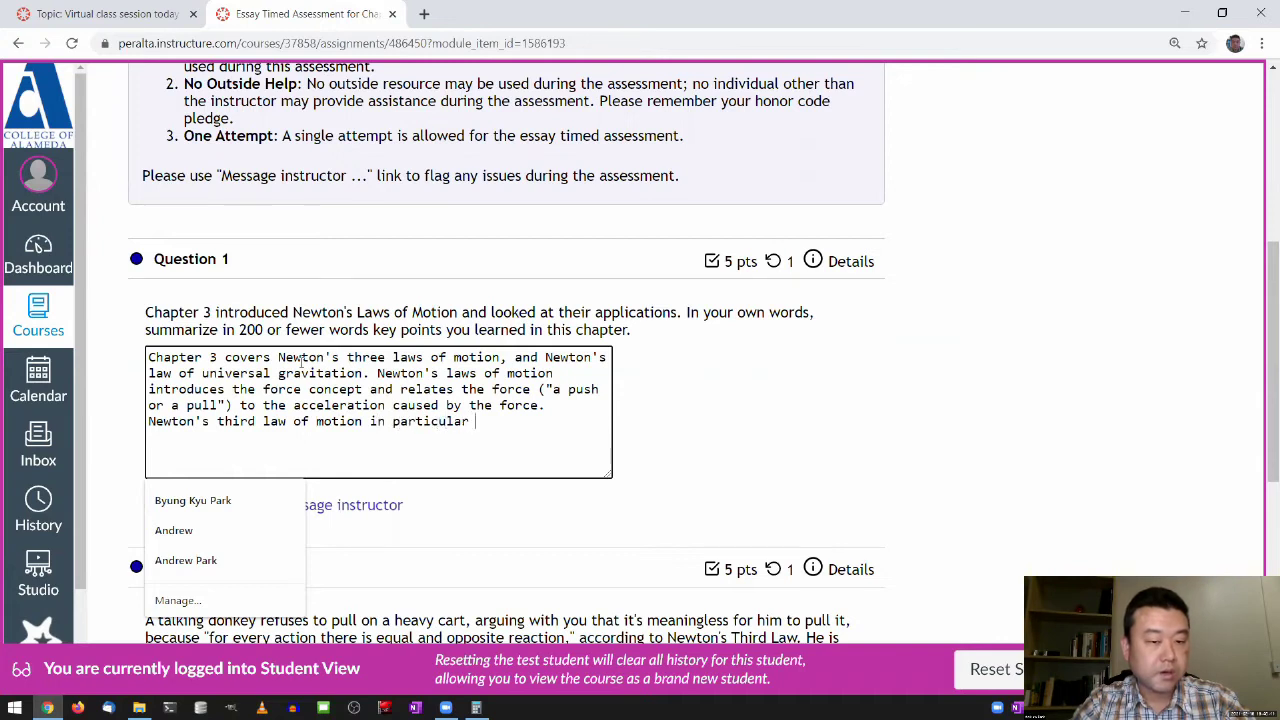
type("describes ")
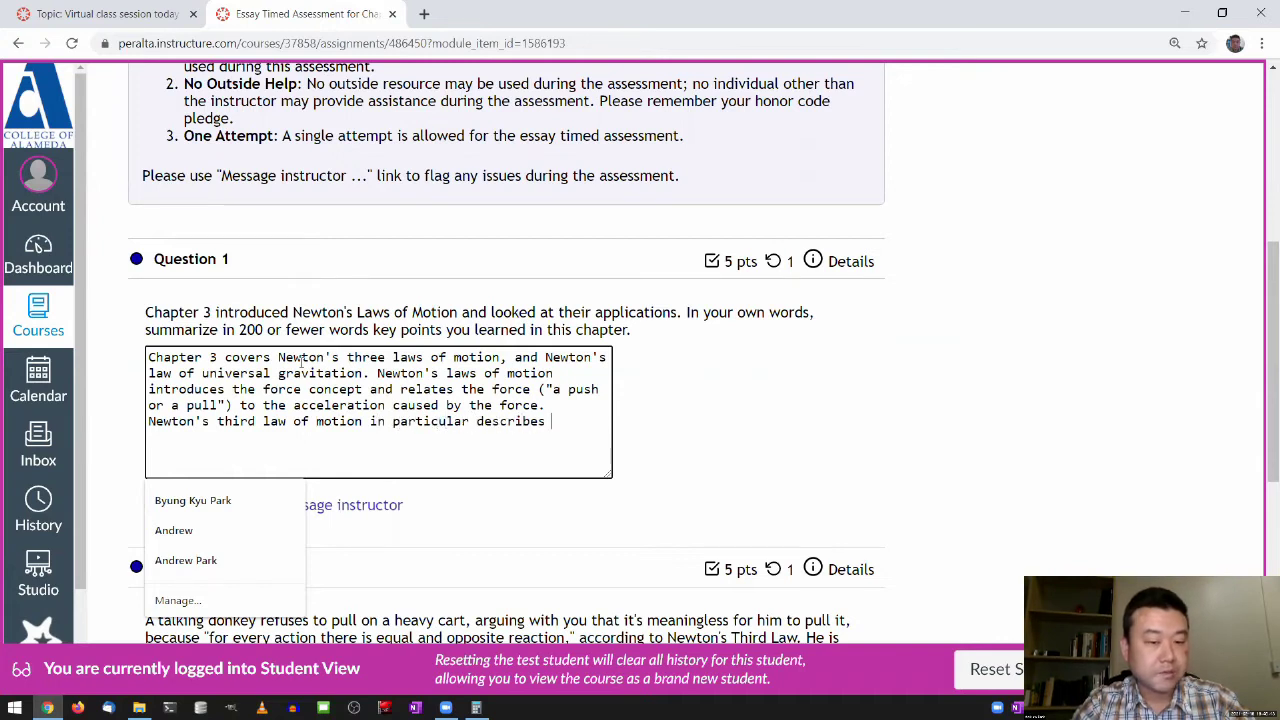
type("the")
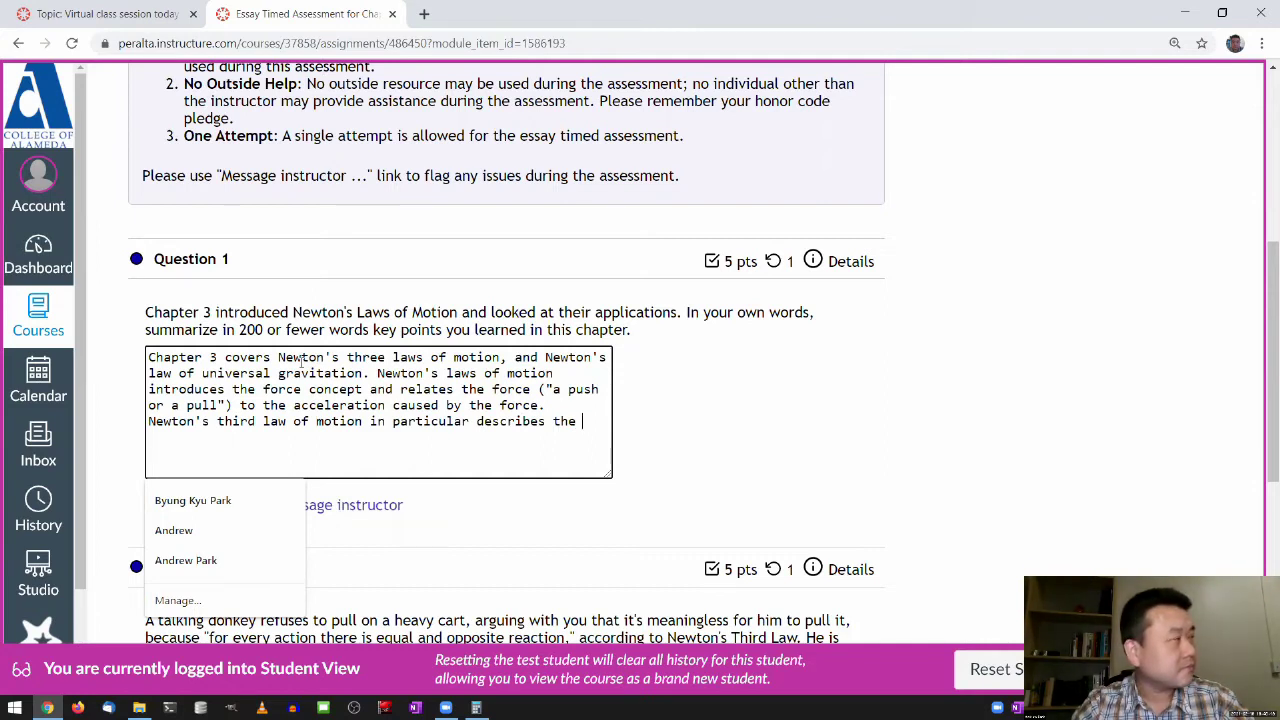
key("BackSpace")
key("BackSpace")
key("BackSpace")
key("BackSpace")
key("BackSpace")
key("BackSpace")
key("BackSpace")
key("BackSpace")
key("BackSpace")
key("BackSpace")
key("BackSpace")
key("BackSpace")
key("BackSpace")
key("BackSpace")
key("BackSpace")
key("BackSpace")
key("BackSpace")
key("BackSpace")
key("BackSpace")
key("BackSpace")
Step: Replace the words after "Newton's third law of motion" with ", sometimes confusingly stated as "for every action, there is an equal and opposing reaction""
type(", sometimes ")
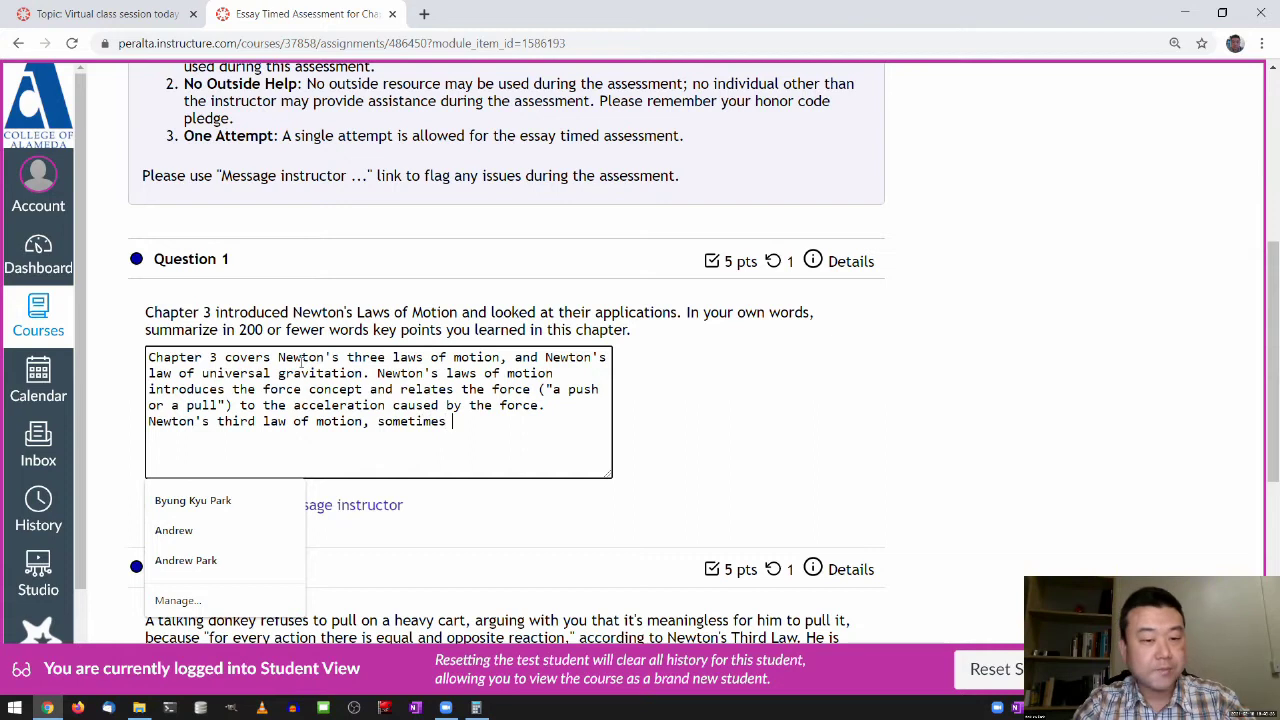
type("confusingly state")
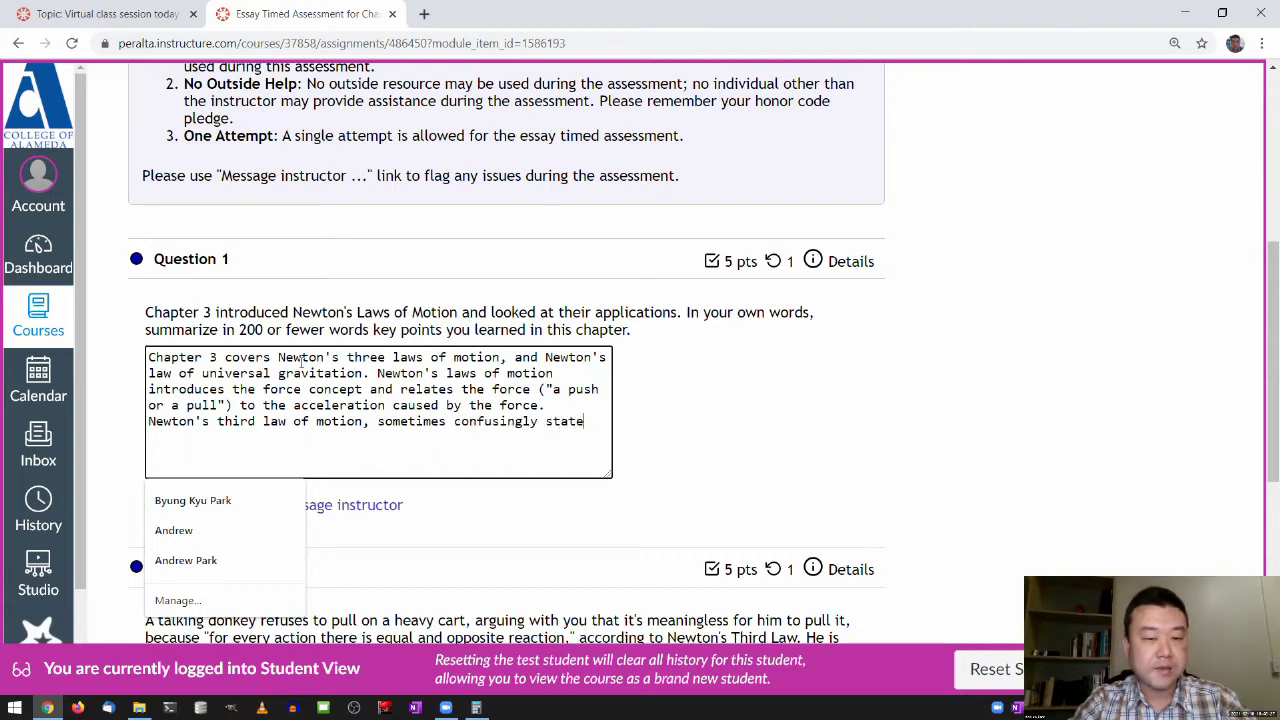
type("d as \"for ")
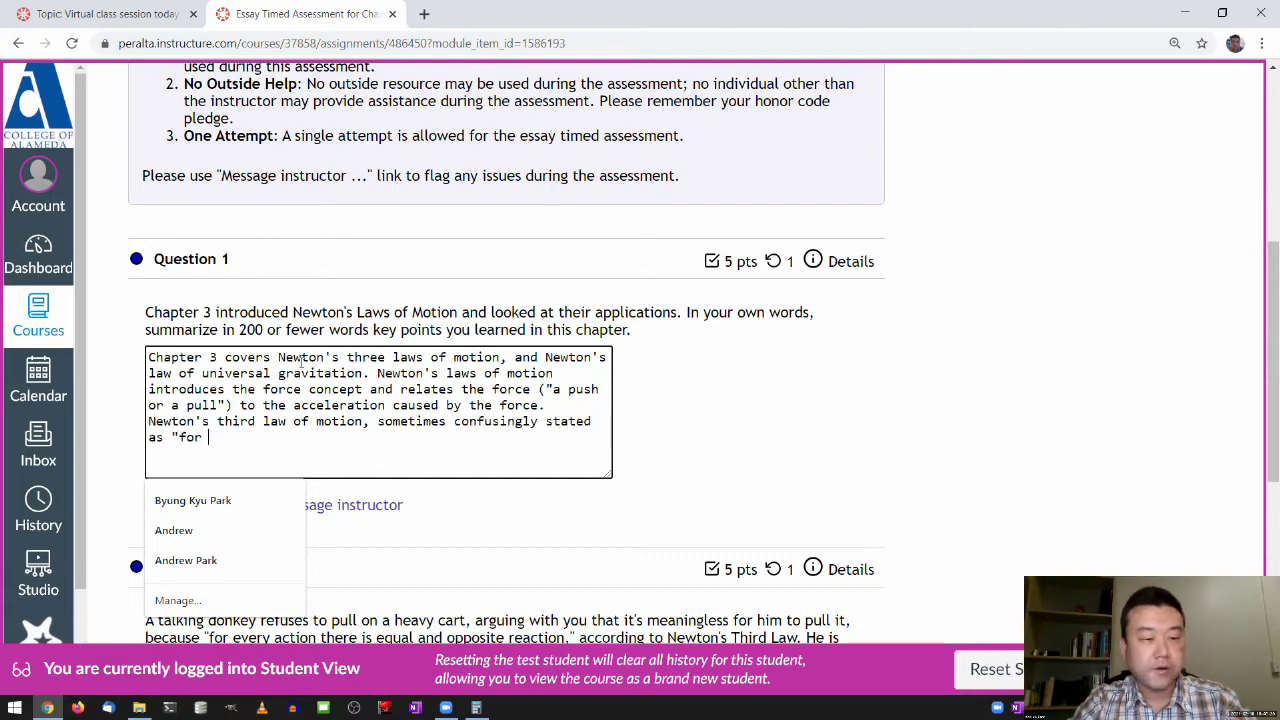
type("every action,")
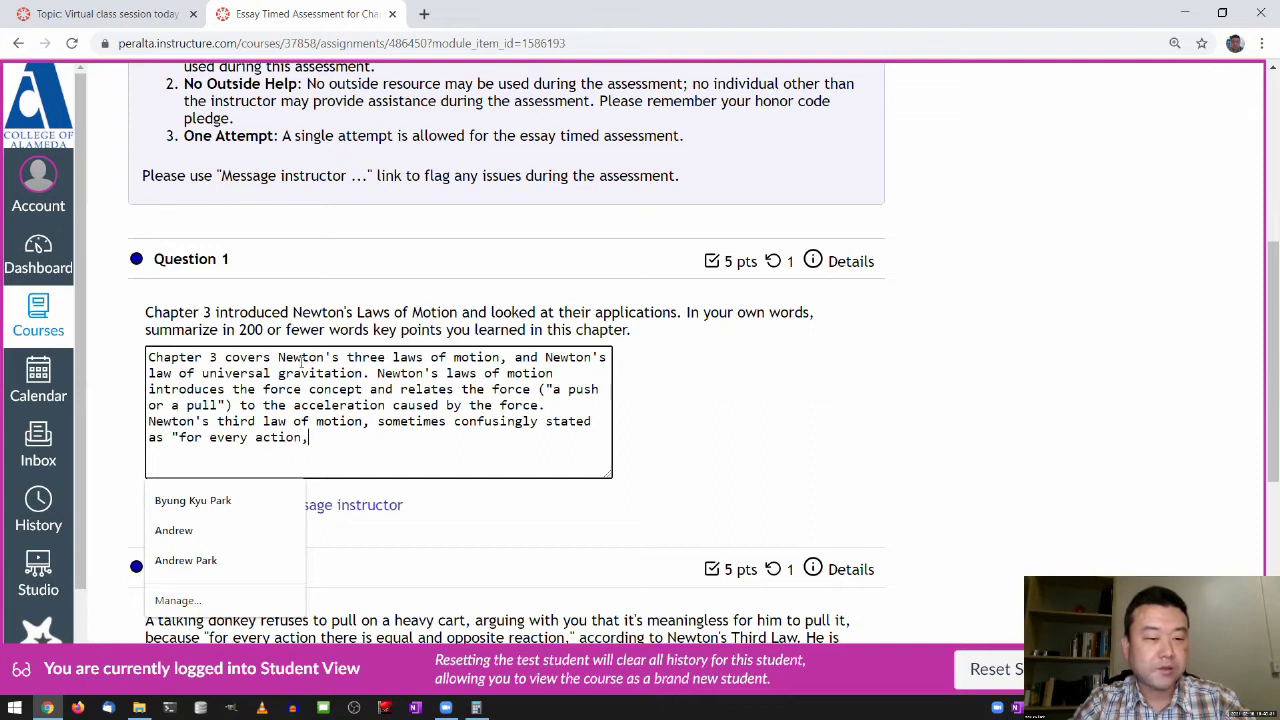
type(" there is an equa")
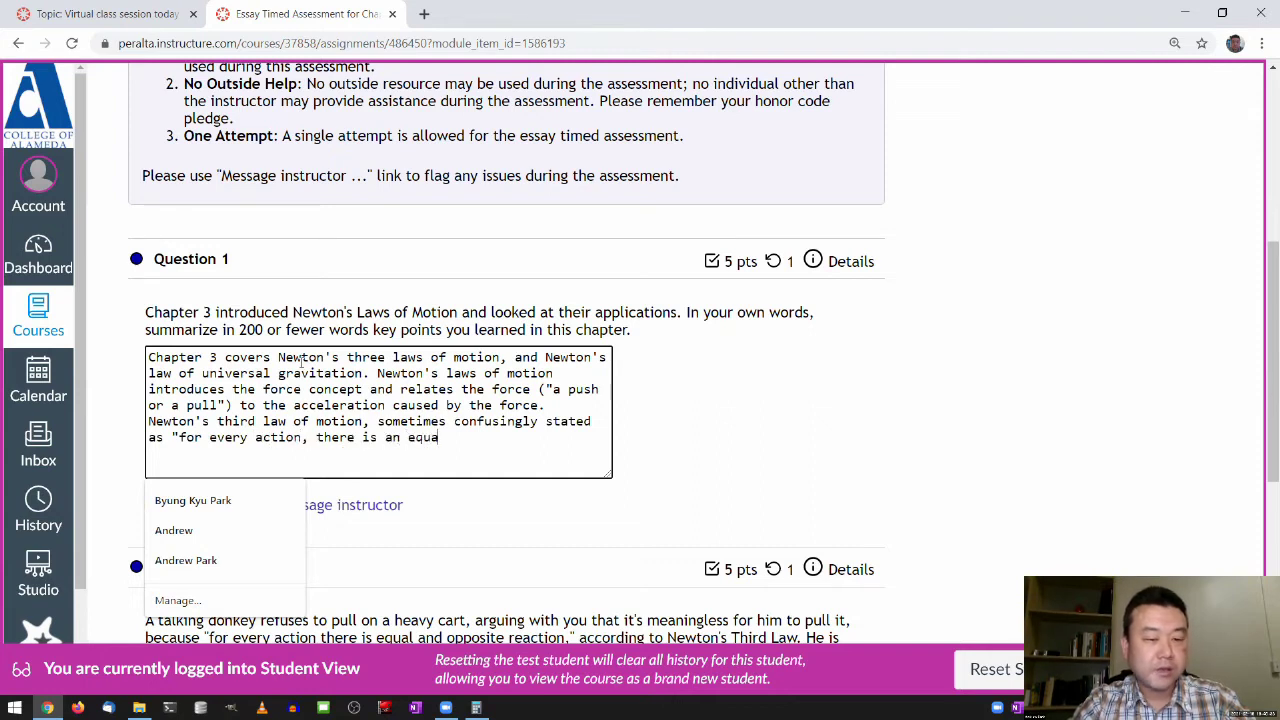
type("l and opposing reaction\"")
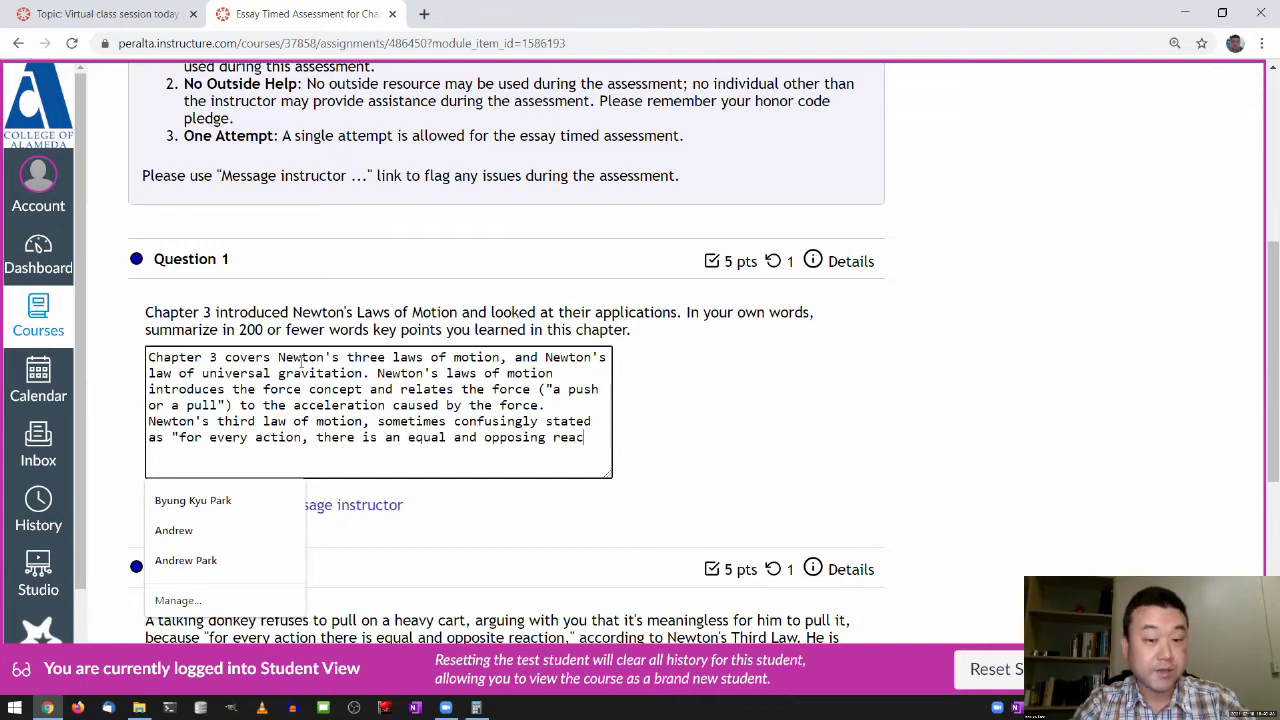
Step: Enclose the word "confusingly" in the Question 1 answer in asterisks and return to the end of the text
key("Up")
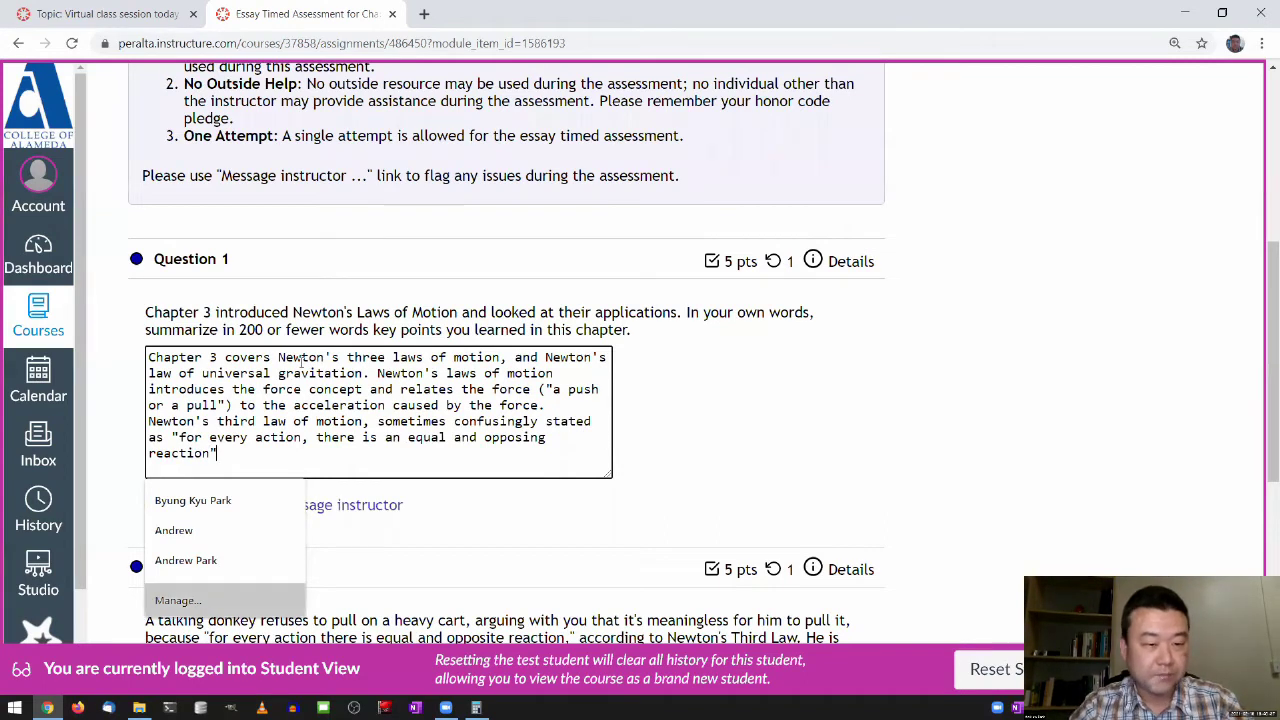
left_click(453, 421)
type("*")
key("ctrl+End")
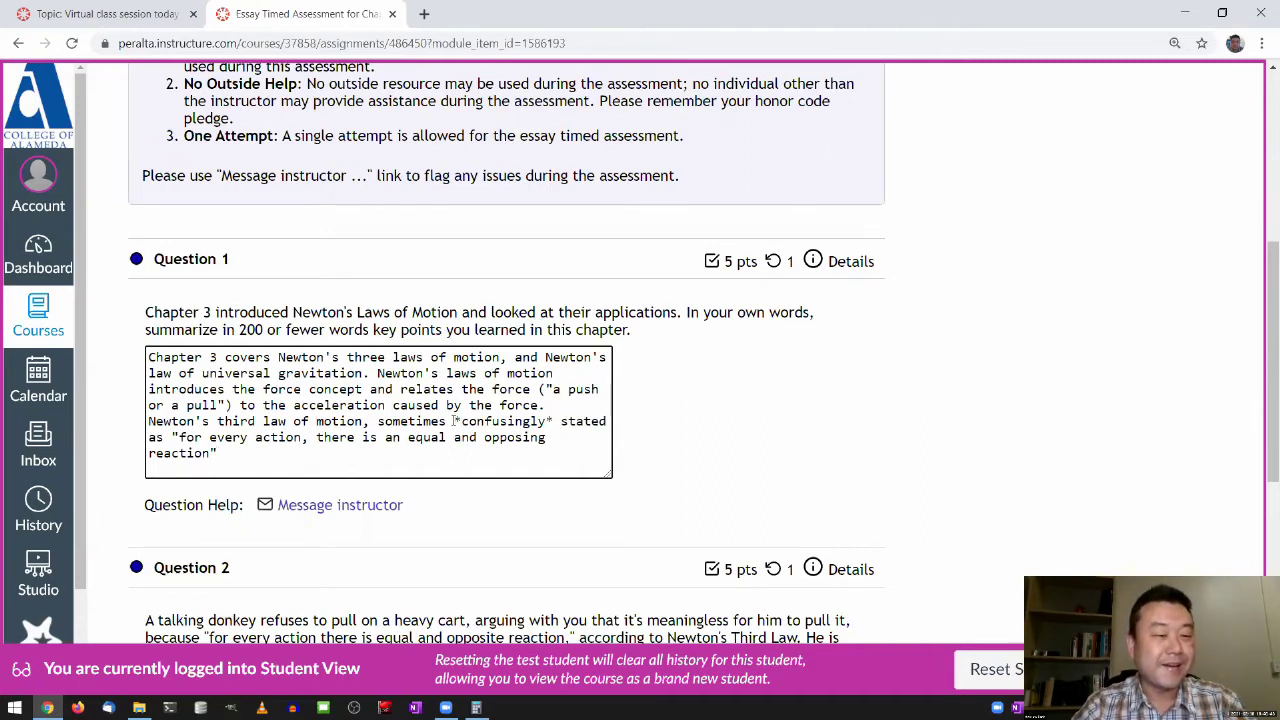
Step: Add a comma inside the closing quotation mark and finish the sentence with "describes how objects interact through force."
key("BackSpace")
type(",\" de")
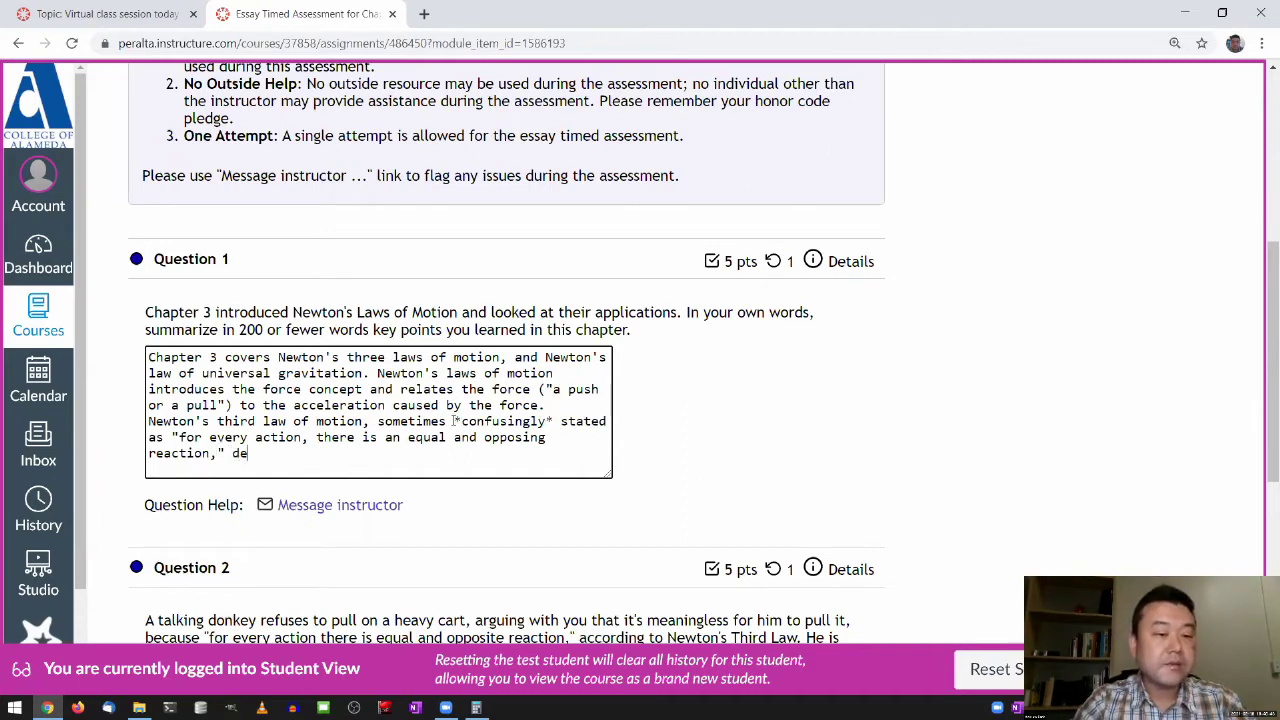
type("scribes how objec")
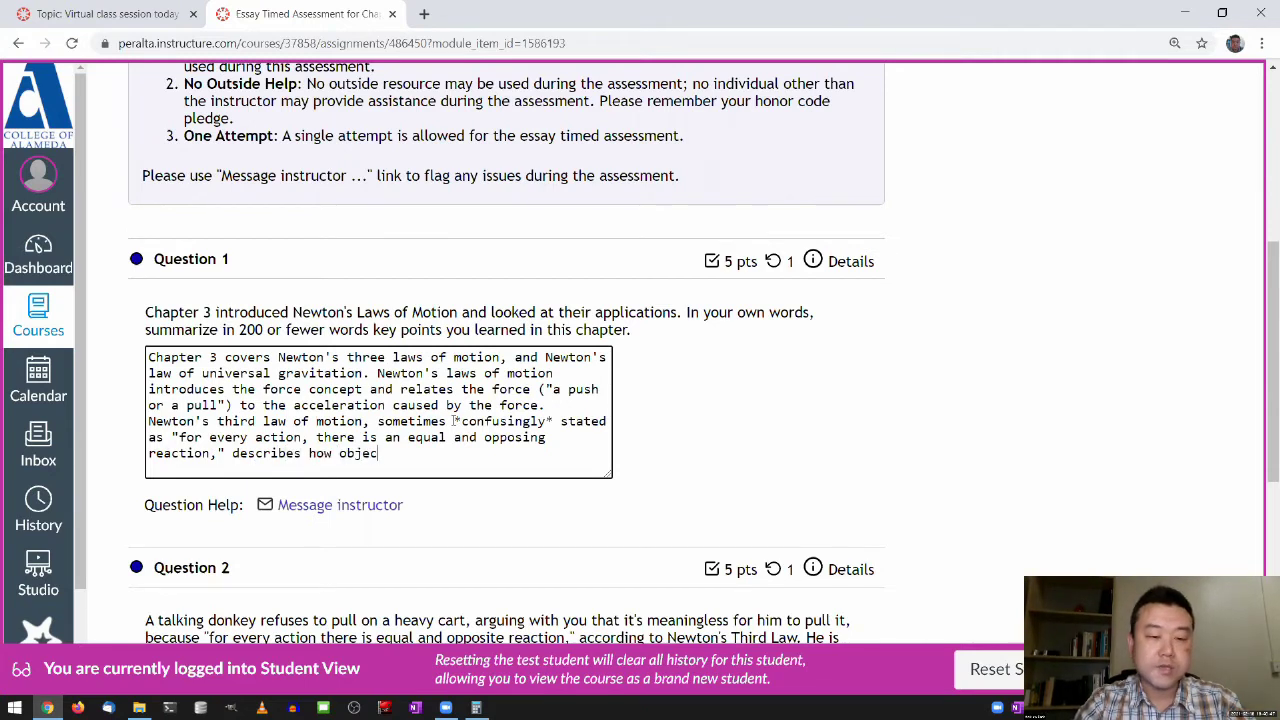
type("ts interaction")
key("BackSpace")
key("BackSpace")
key("BackSpace")
key("BackSpace")
type("through force.")
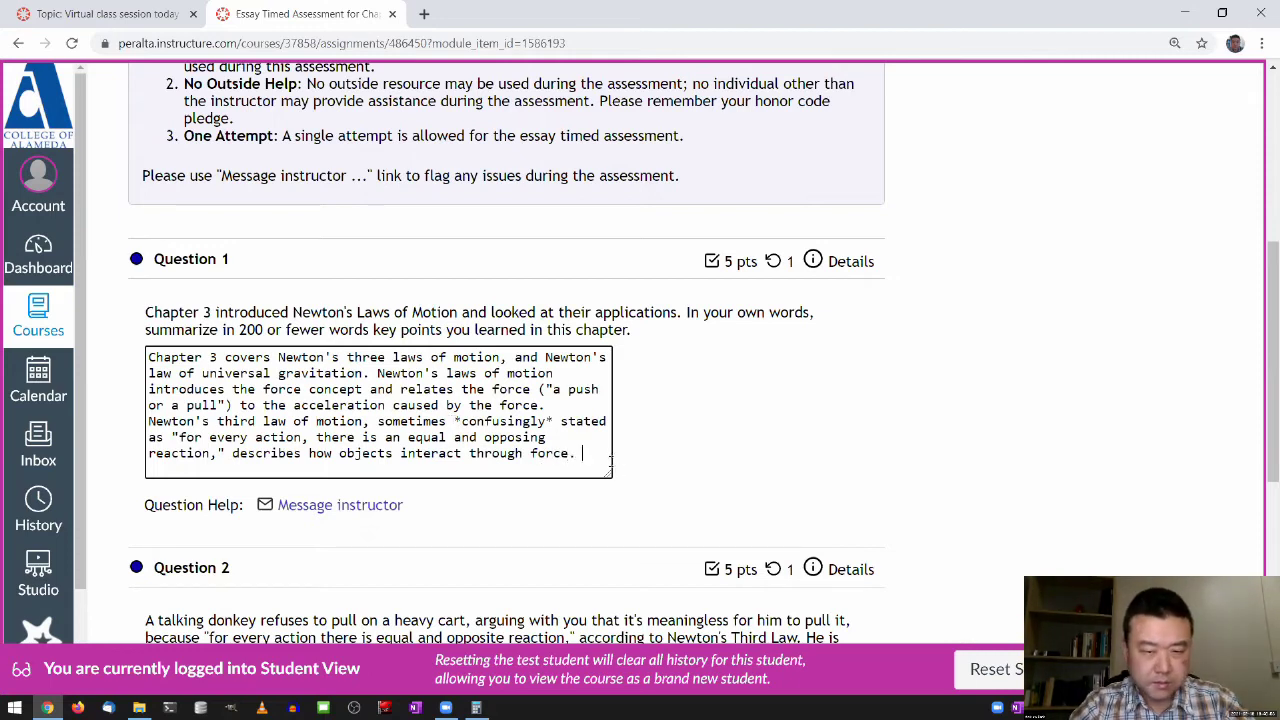
Step: Enlarge the Question 1 answer box and begin a second paragraph, after a blank line, with "The chapter also described"
left_click_drag(612, 478, 692, 523)
key("Return")
key("Return")
type("Chapter also")
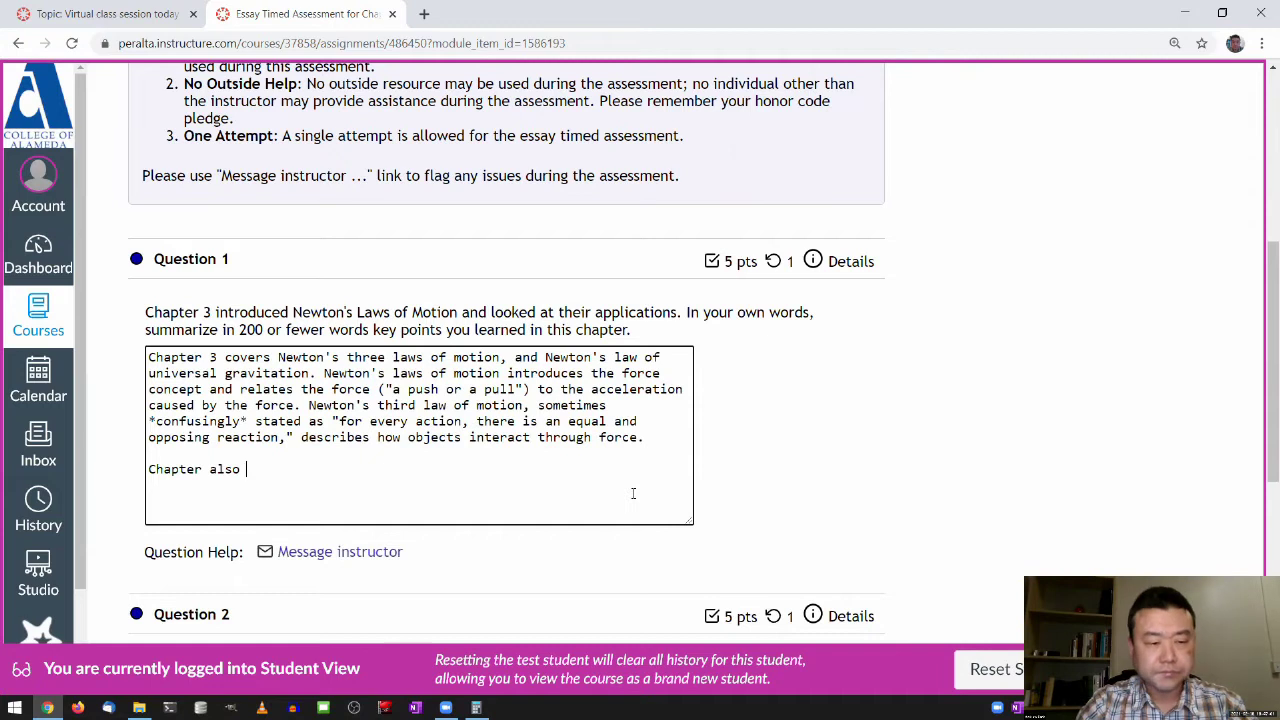
key("Home")
type("The")
key("Delete")
type("c")
key("End")
type("described")
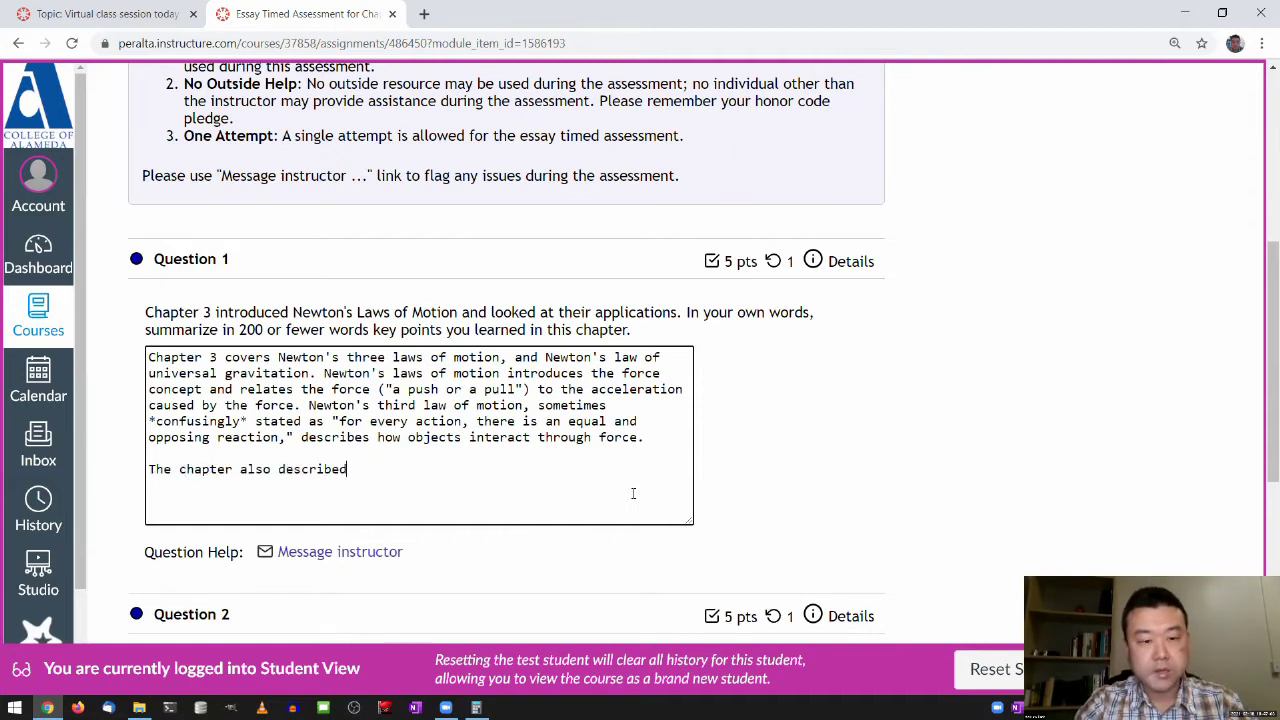
Step: Continue the second paragraph with "several types of forces, such as normal force, friction force, spring force(?), and gravitational force"
type(" several types of ")
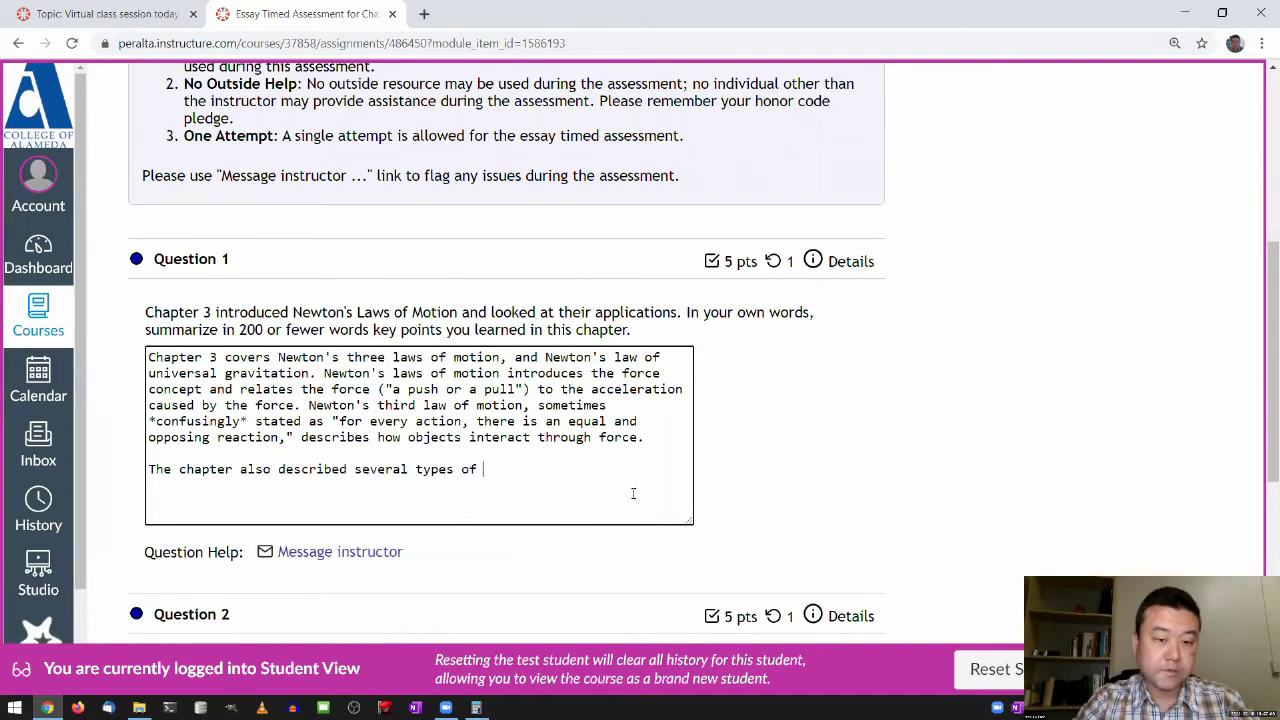
type("forces, such as normal force, friction force, spring")
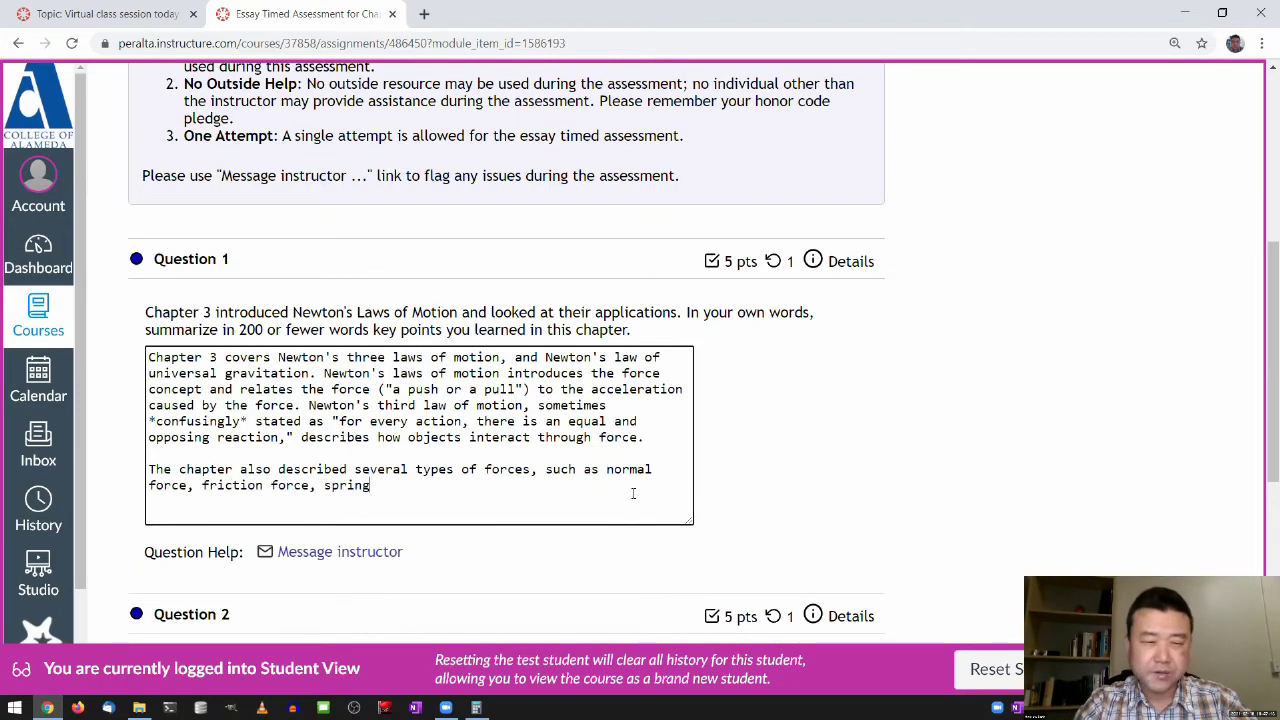
type(" force")
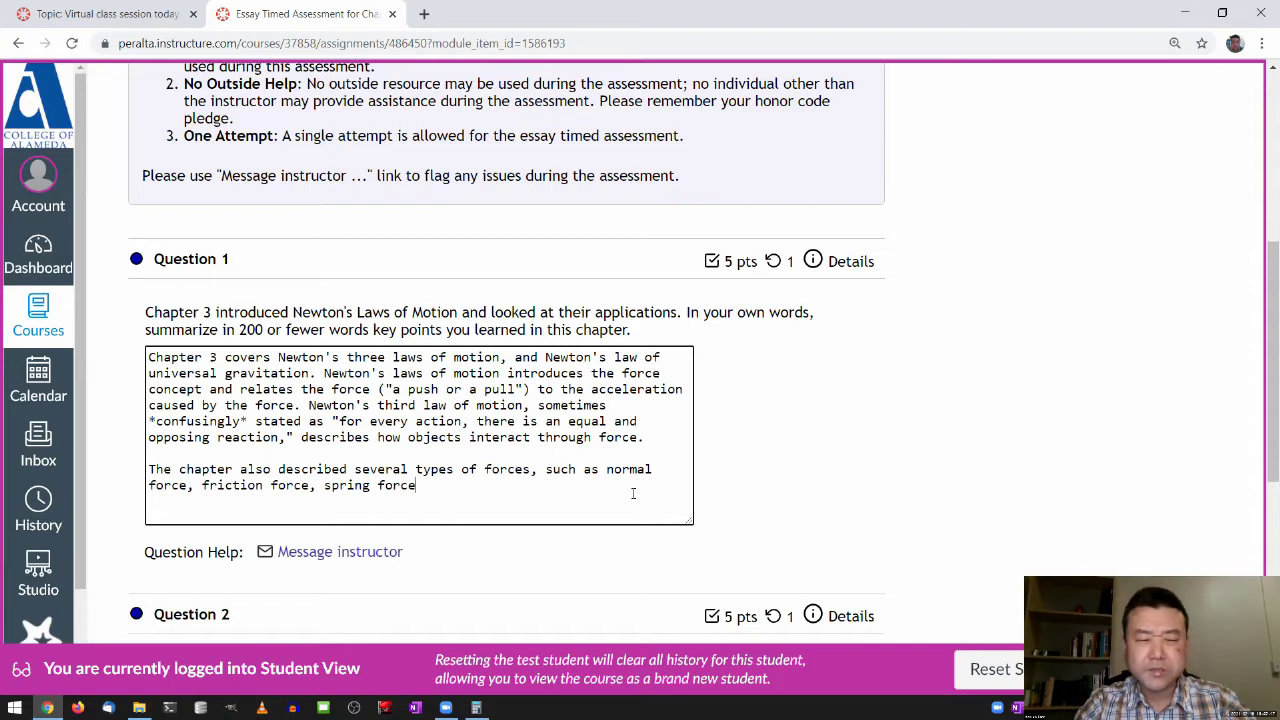
type("(?),")
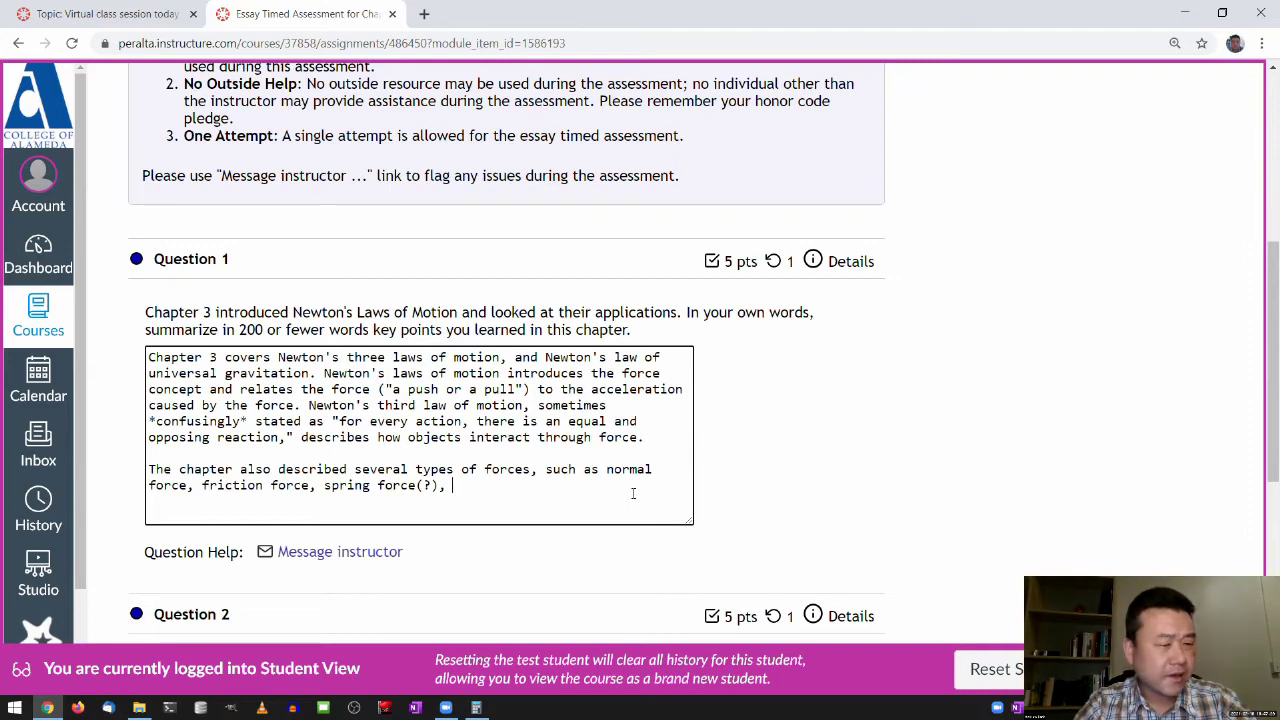
type("an")
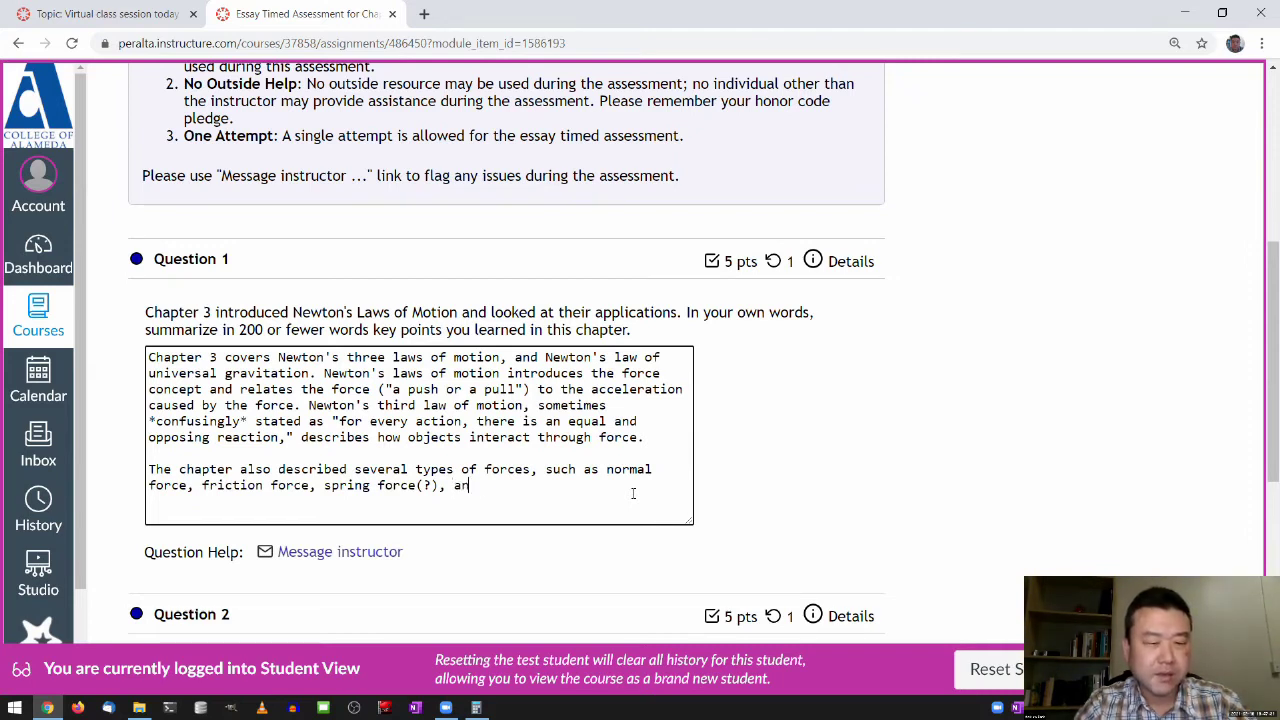
type("d gravitational force.")
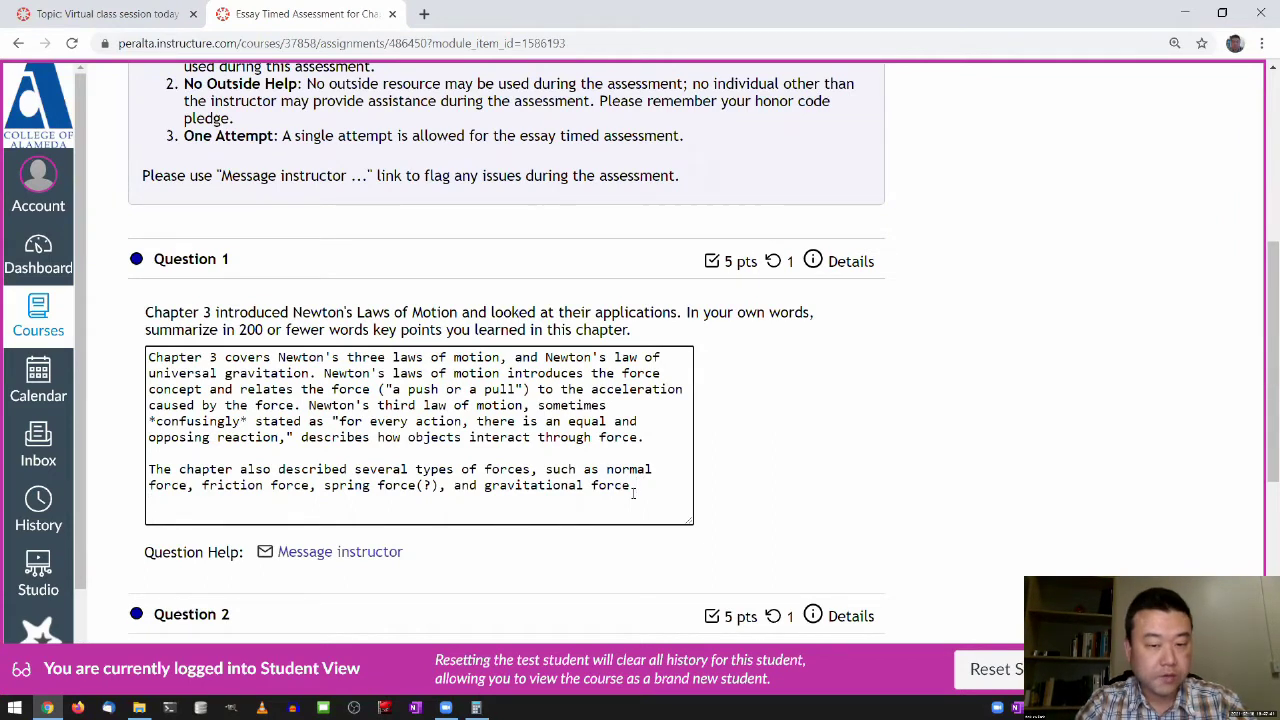
Step: Complete the last sentence of the answer with ", which is an inverse-square-law force."
type("which is an ")
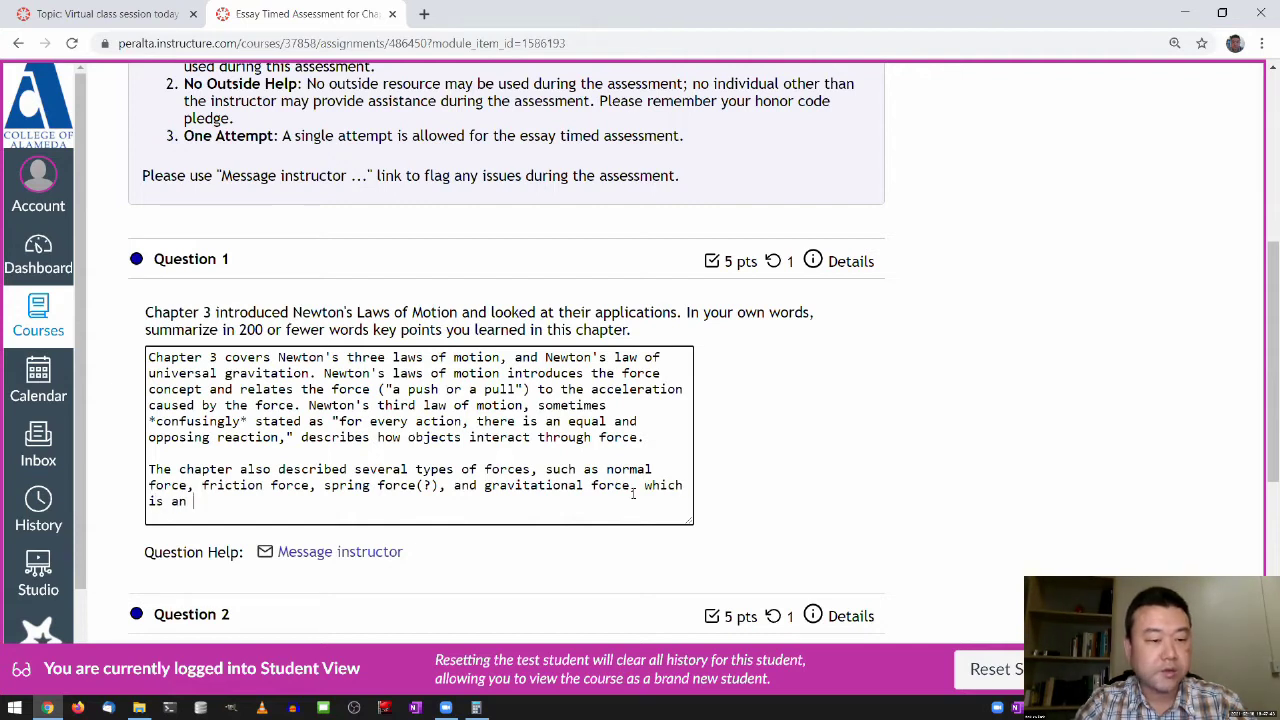
type("inverse-s")
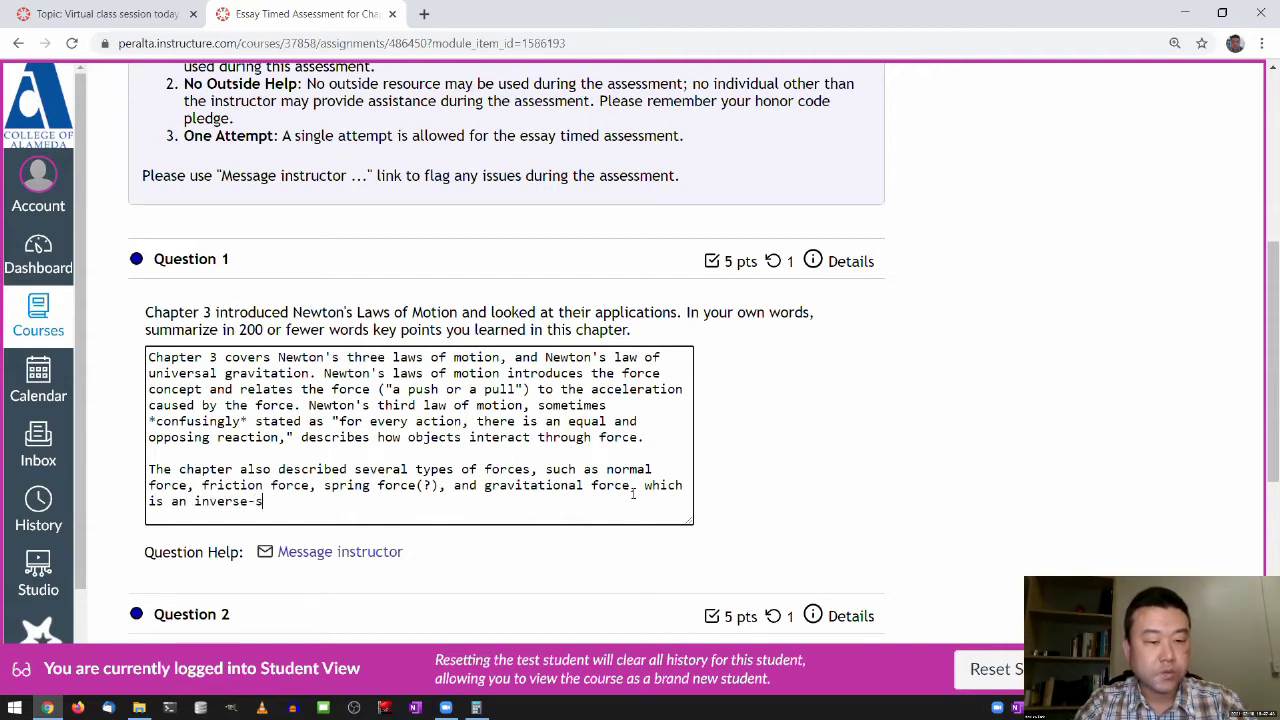
type("quare-law force")
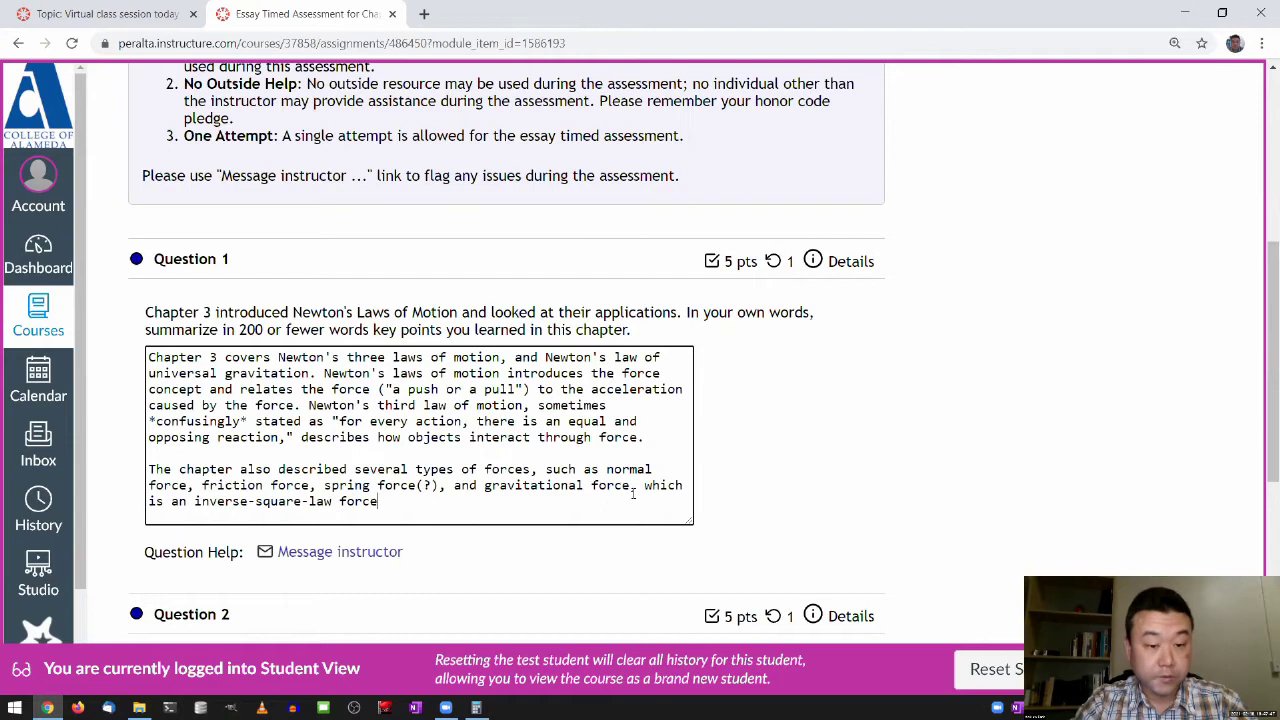
Step: Copy the entire Question 1 answer and paste it into a new Notepad document
key("ctrl+a")
key("ctrl+c")
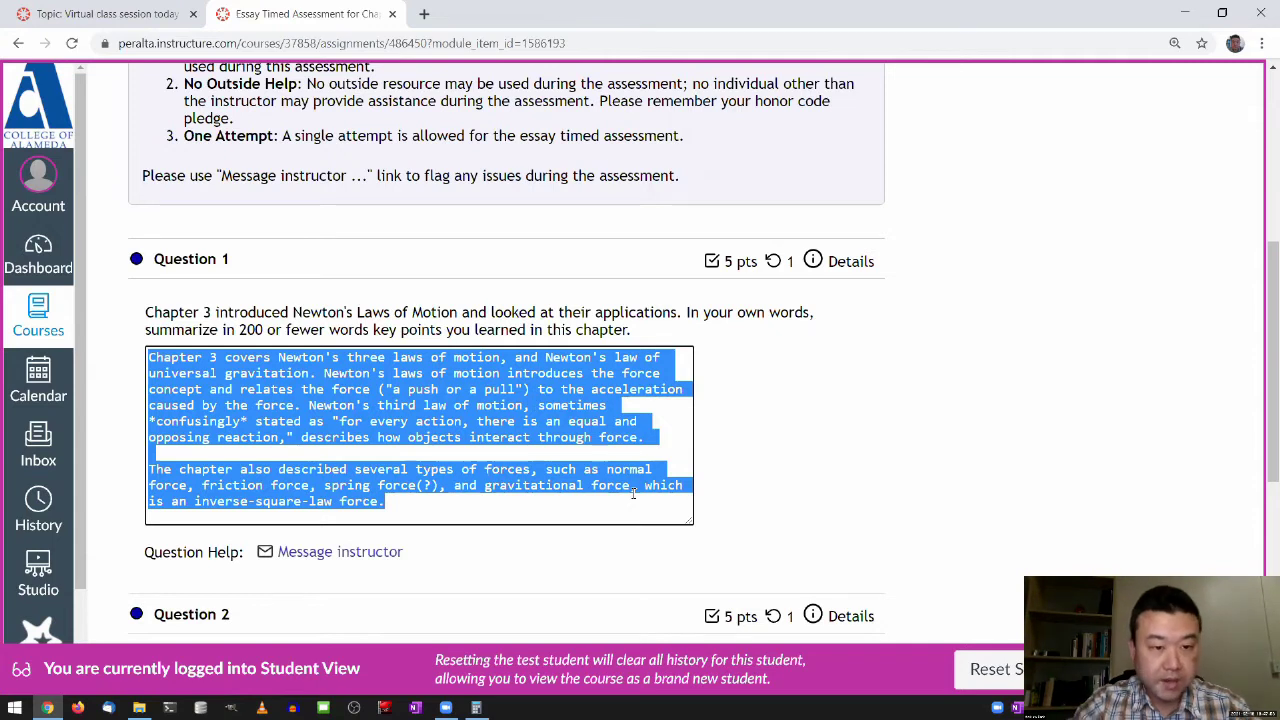
key("super")
type("note")
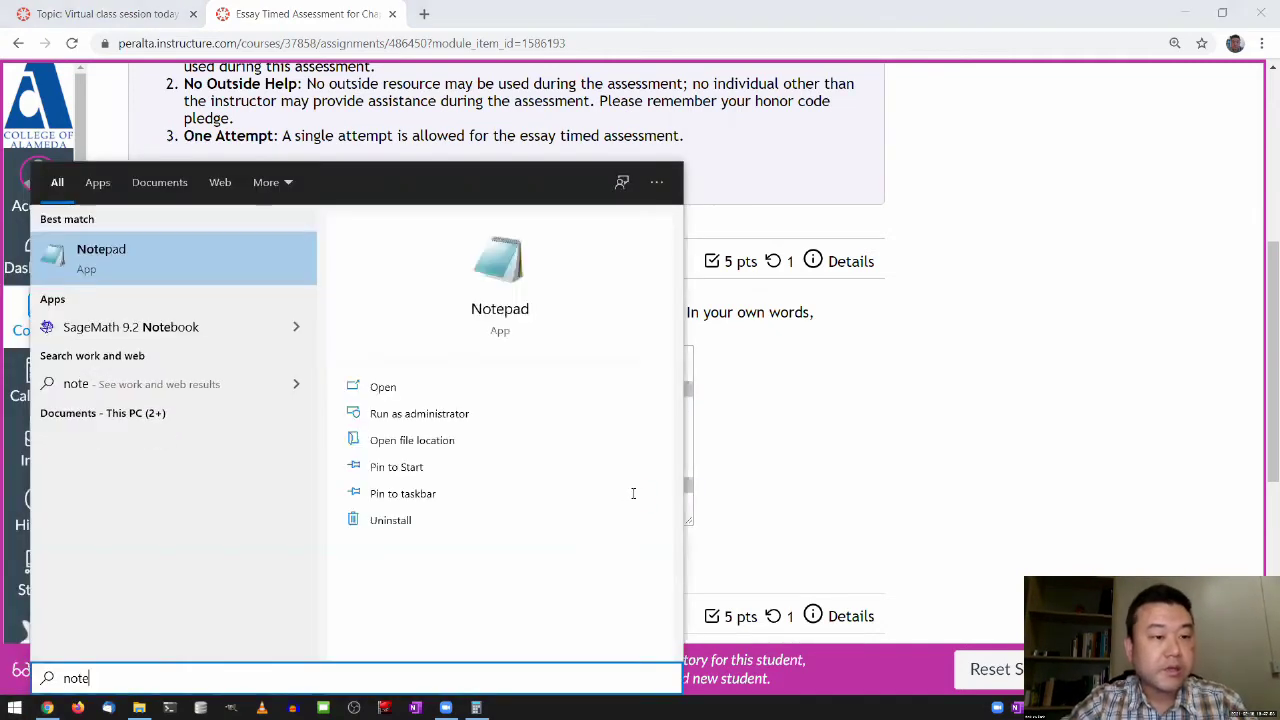
key("Return")
key("ctrl+v")
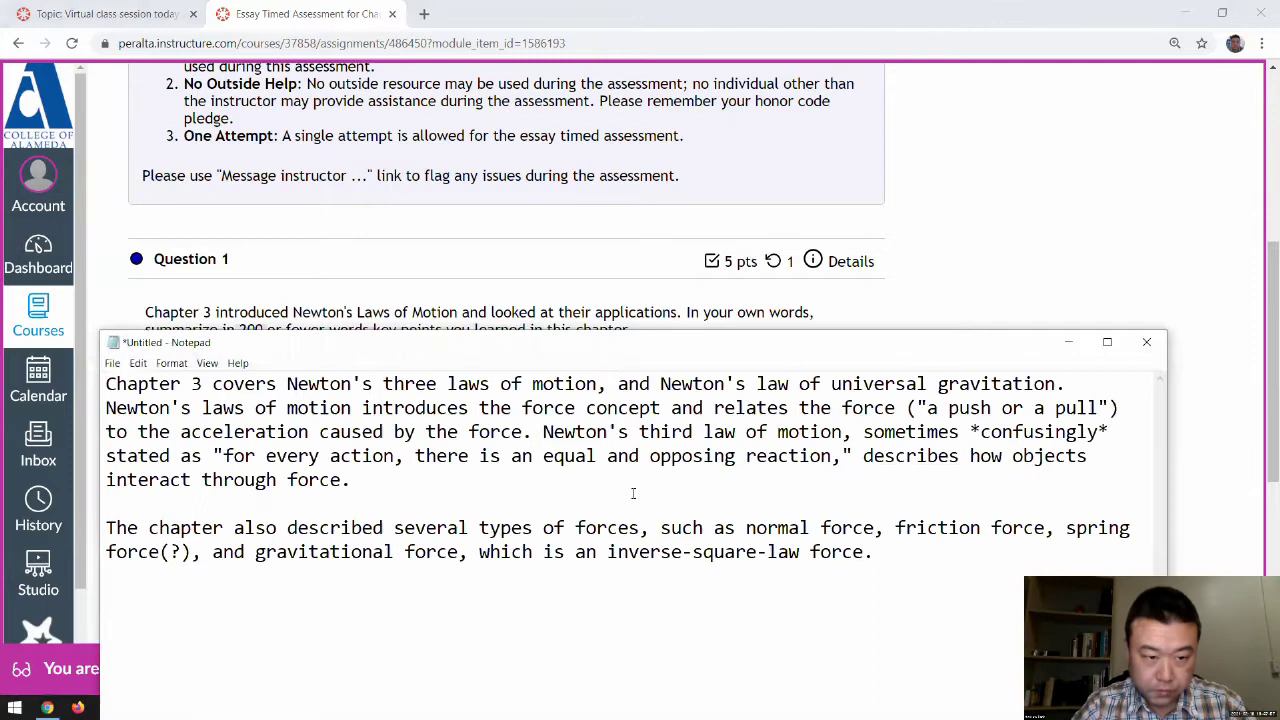
Step: Check whether Notepad offers a word count for the selected answer text, and move its window higher on the screen
key("ctrl+a")
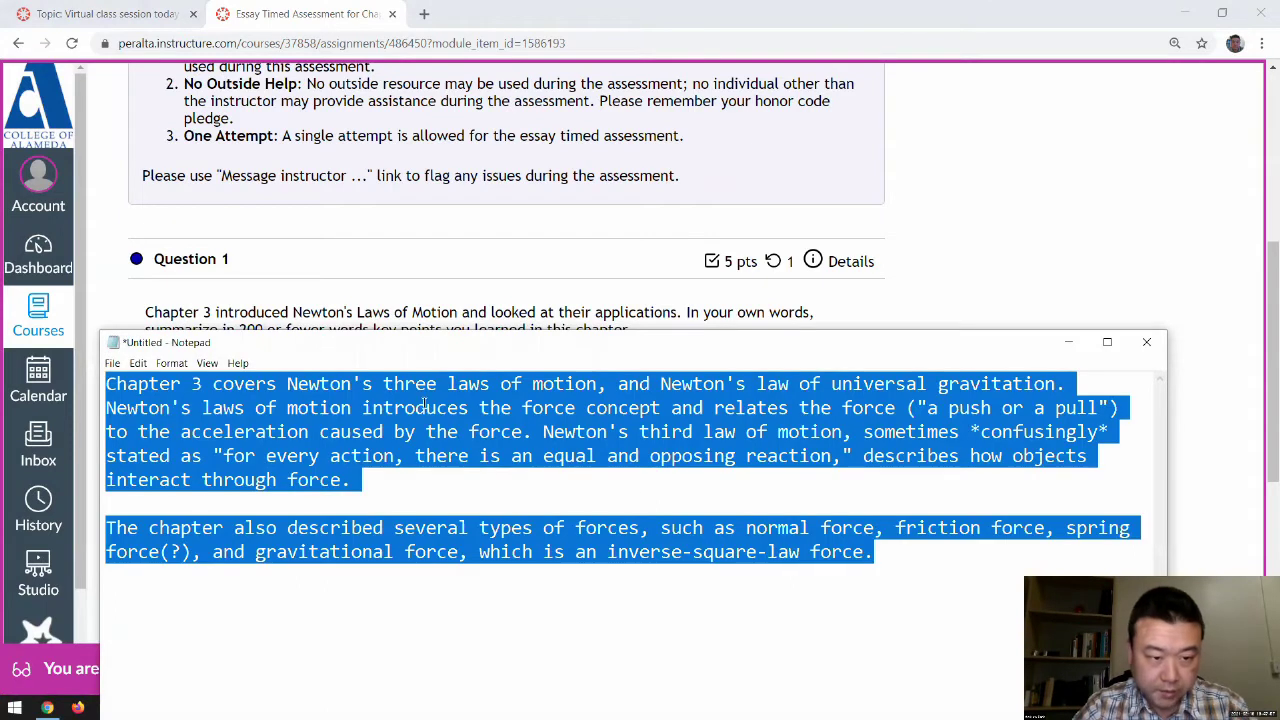
left_click(172, 364)
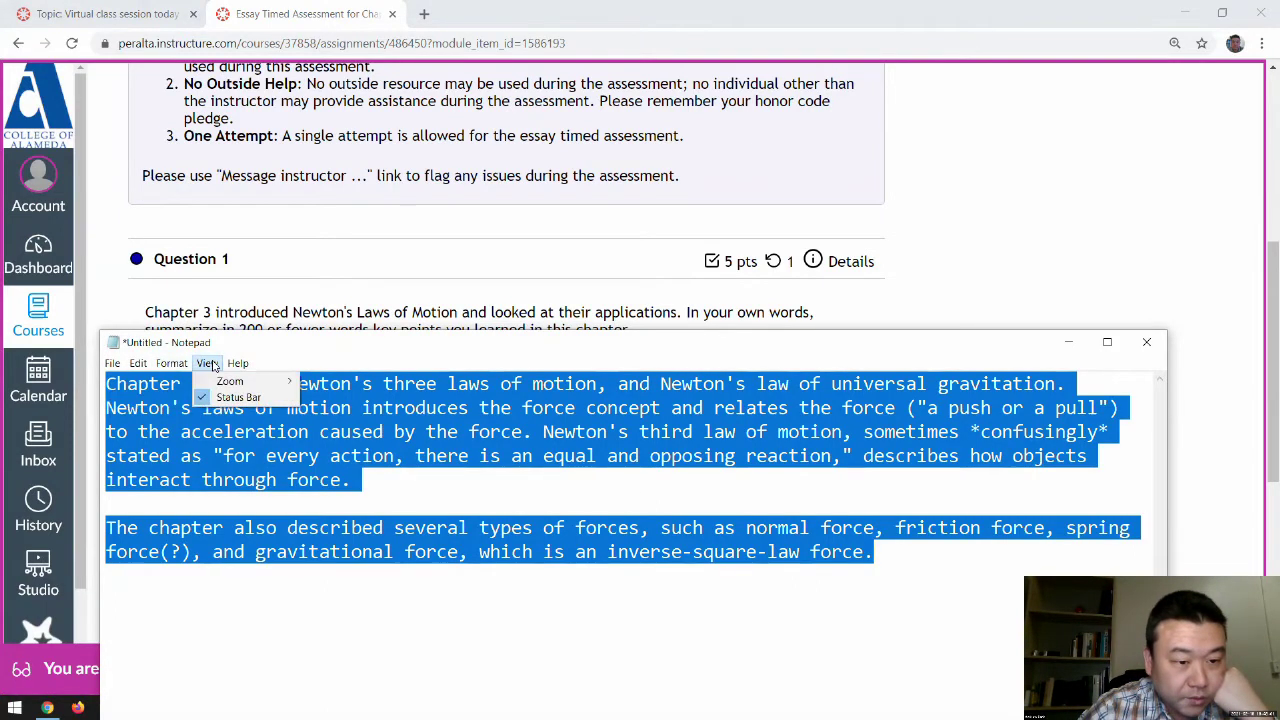
mouse_move(234, 367)
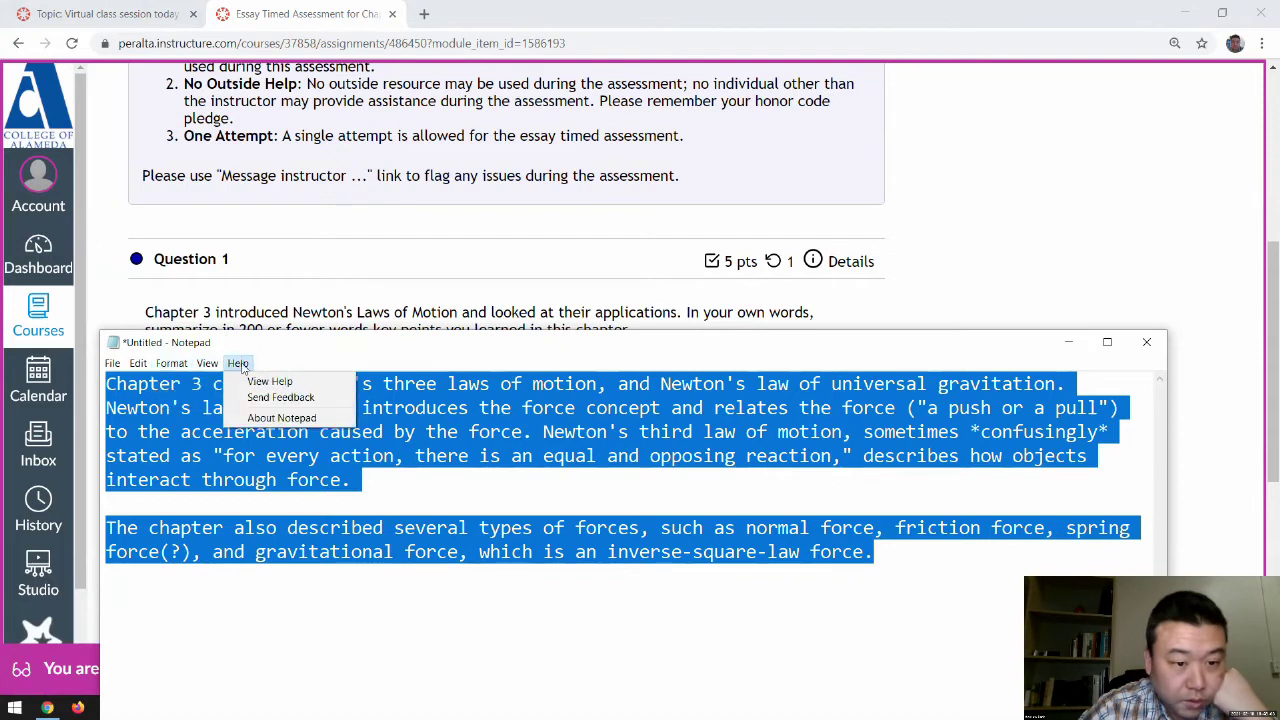
mouse_move(113, 367)
left_click(268, 360)
left_click_drag(289, 335, 330, 112)
Step: Open a blank Word document and paste the full answer text from Notepad into it to check its word count
key("super")
type("word")
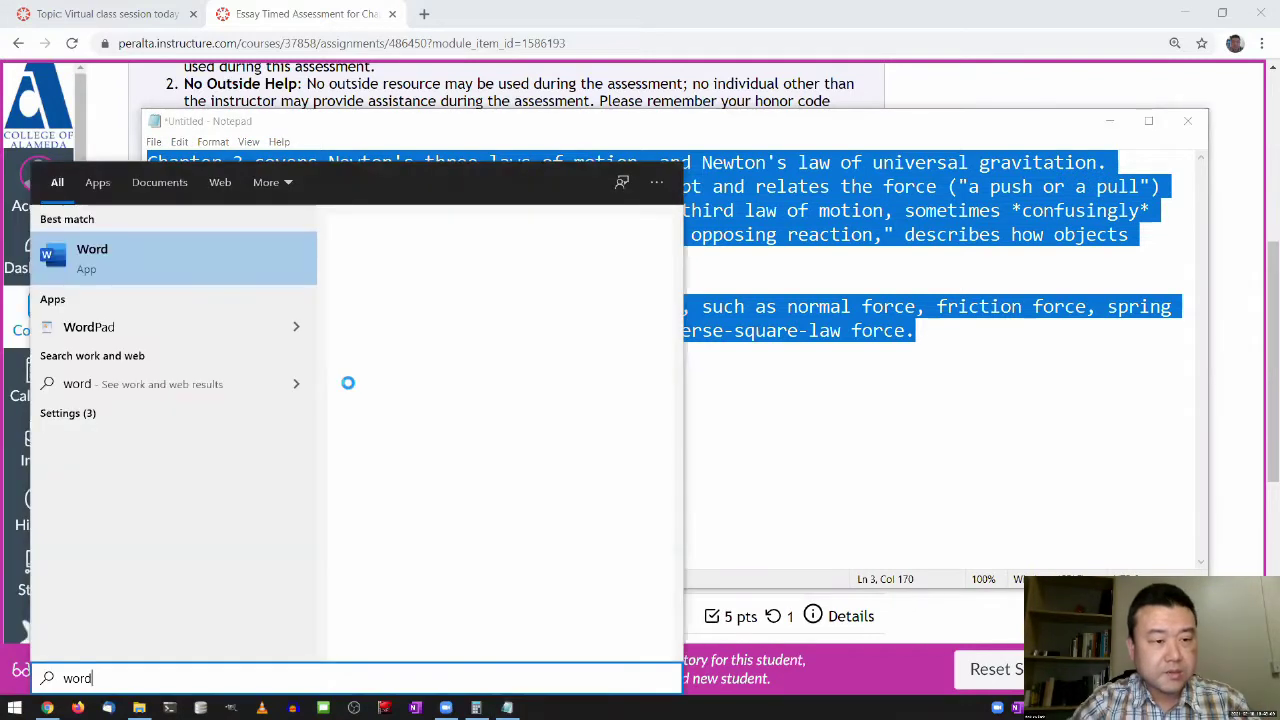
key("Return")
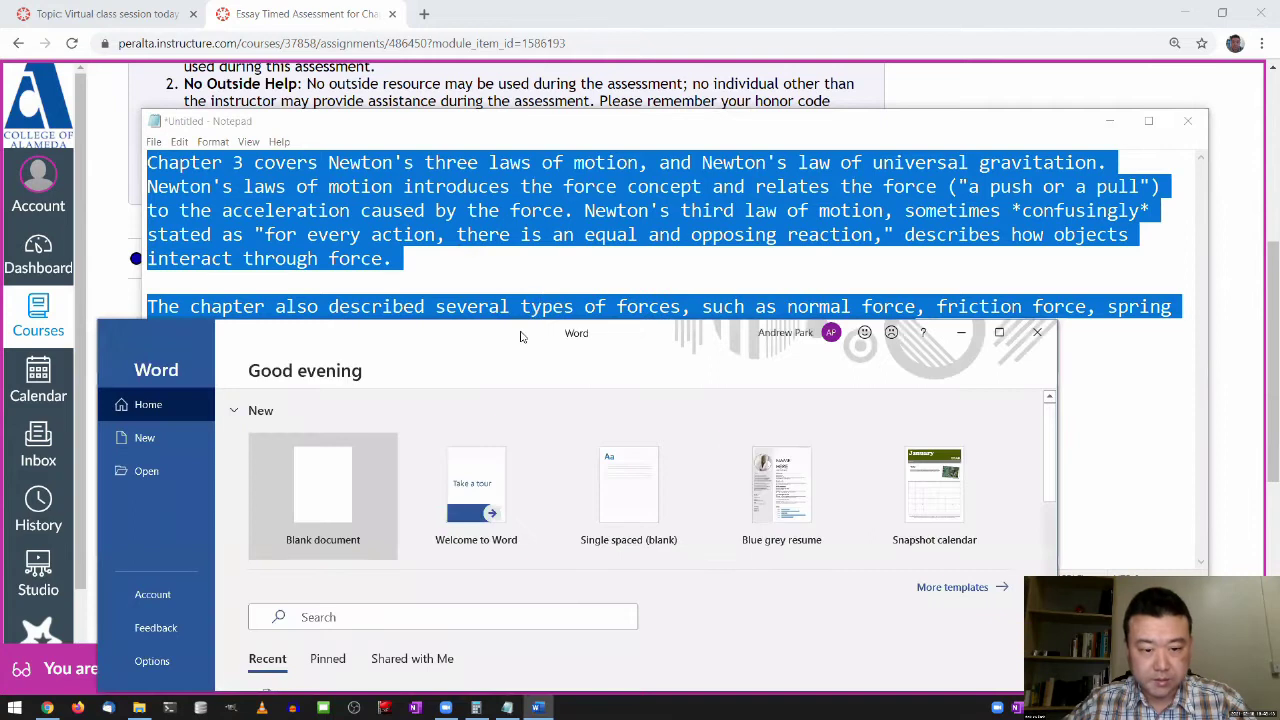
left_click(290, 508)
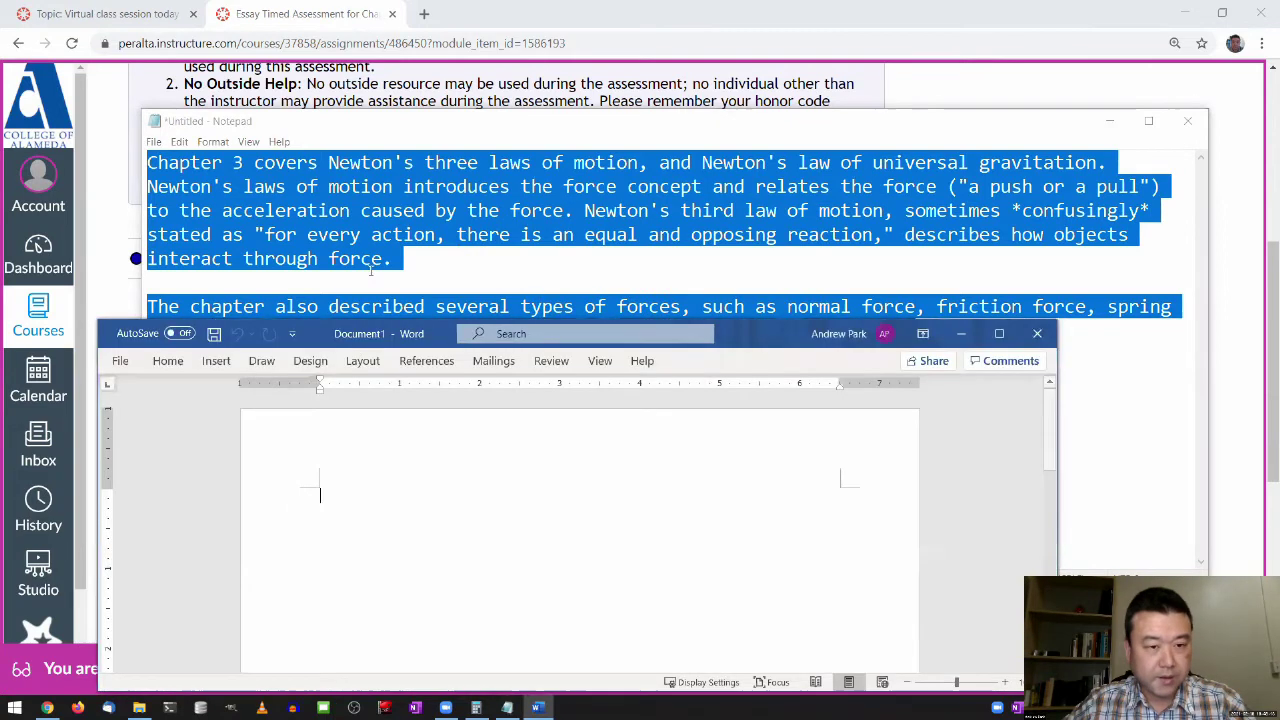
left_click(383, 258)
key("ctrl+a")
key("ctrl+c")
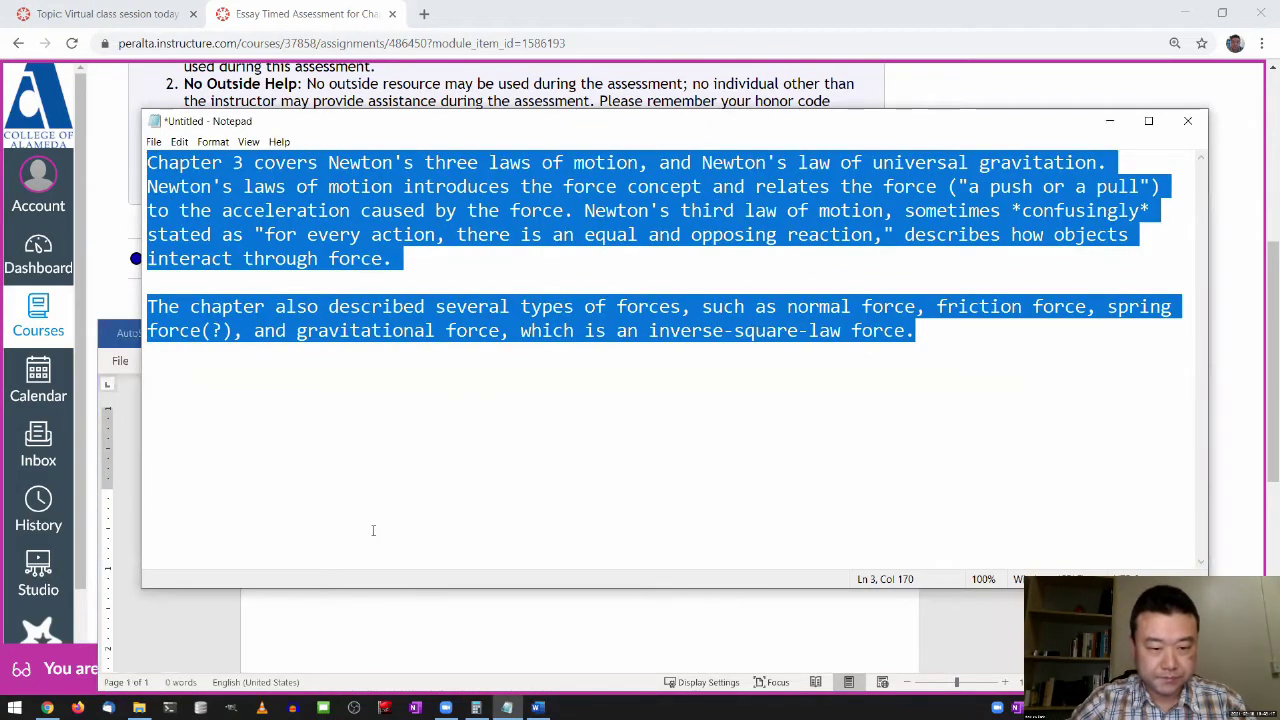
left_click(366, 626)
key("ctrl+v")
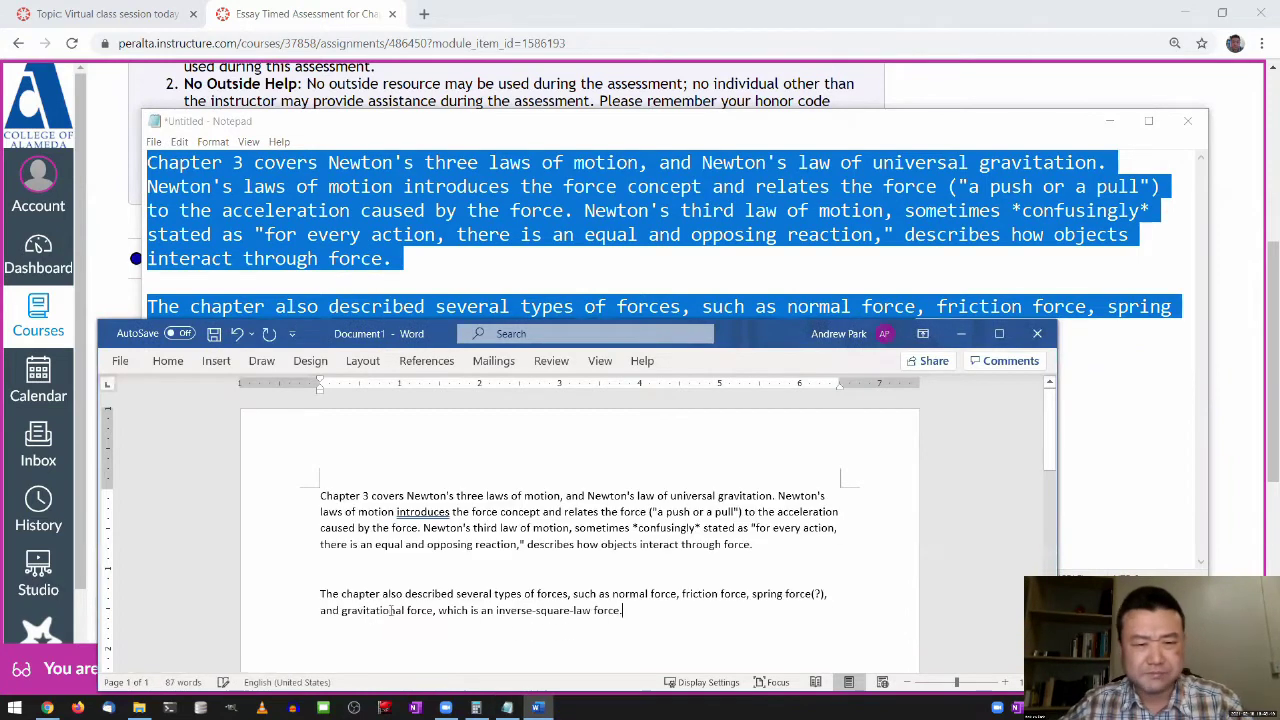
Step: Close the Word document and the Notepad file without saving, and clear the text selection in the Question 1 answer
left_click_drag(740, 333, 785, 110)
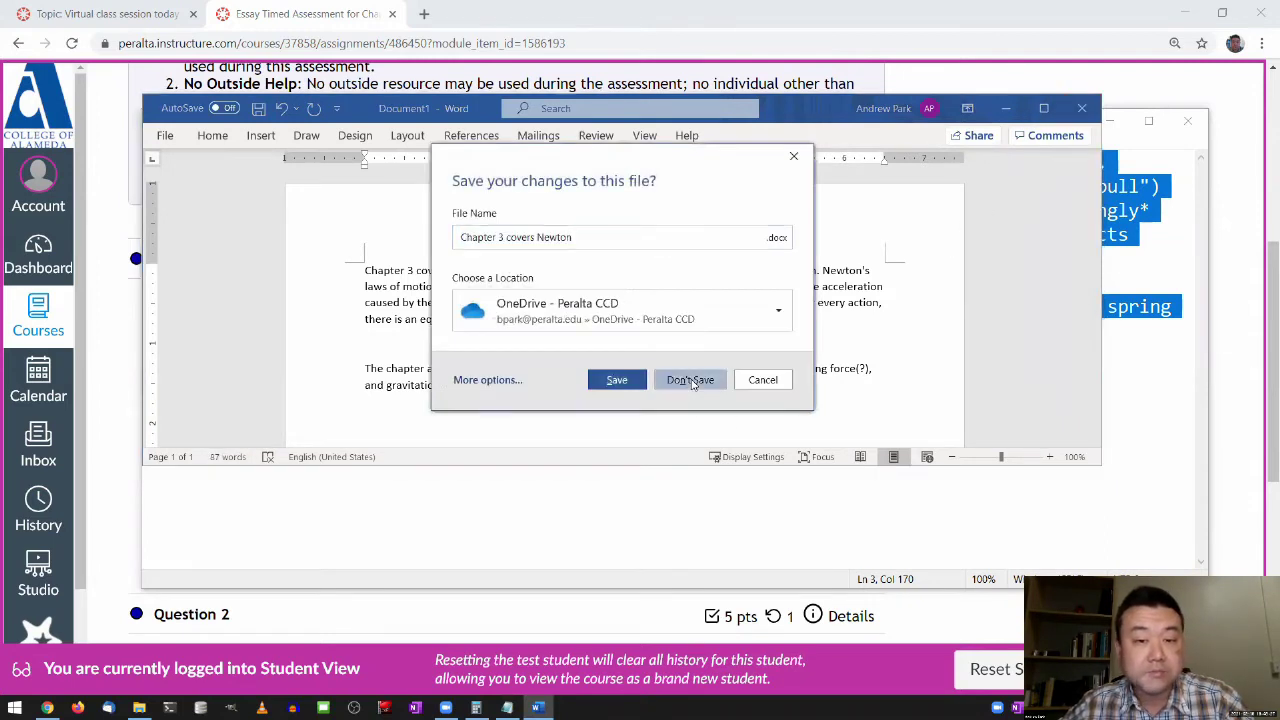
left_click(689, 378)
left_click(1187, 120)
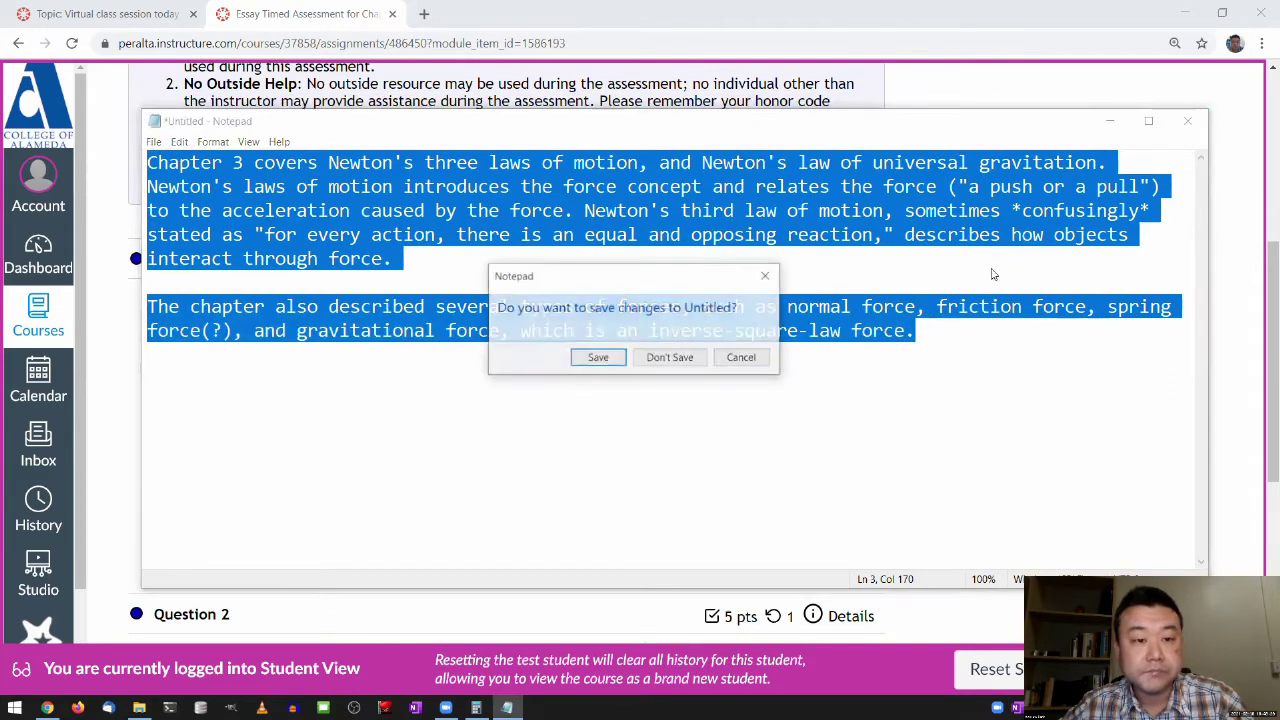
left_click(670, 358)
key("ctrl+a")
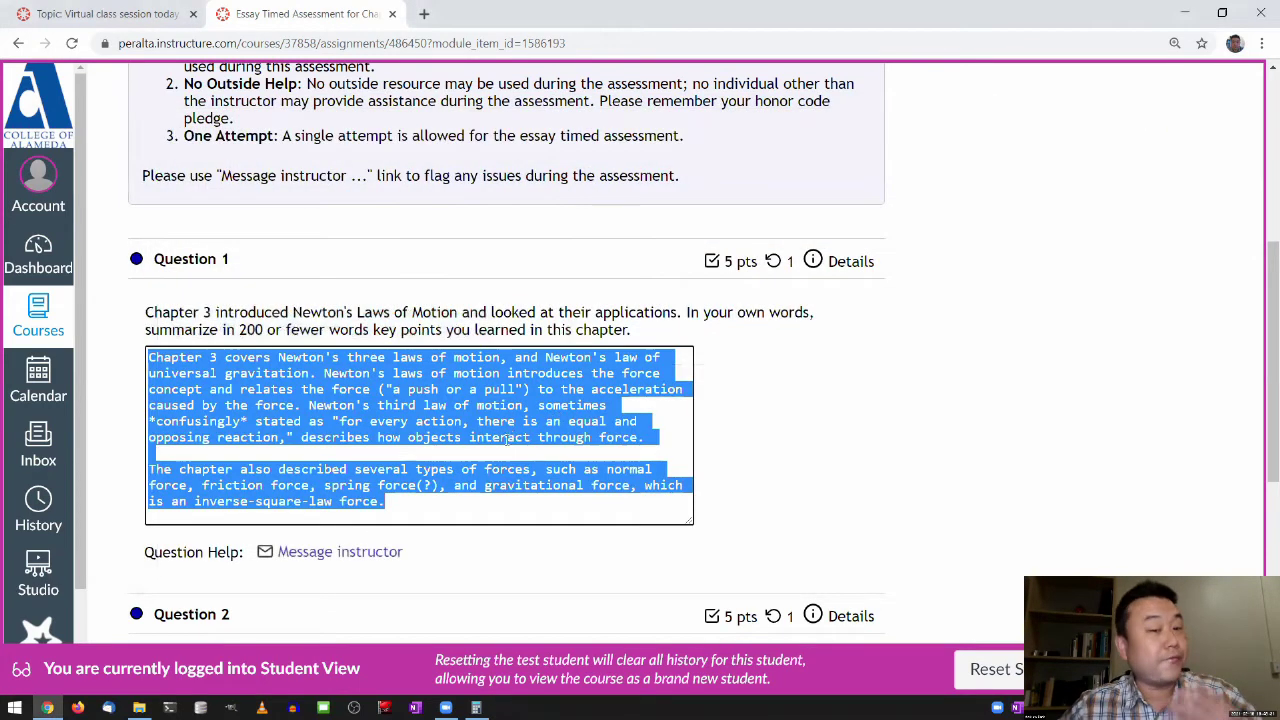
left_click(451, 436)
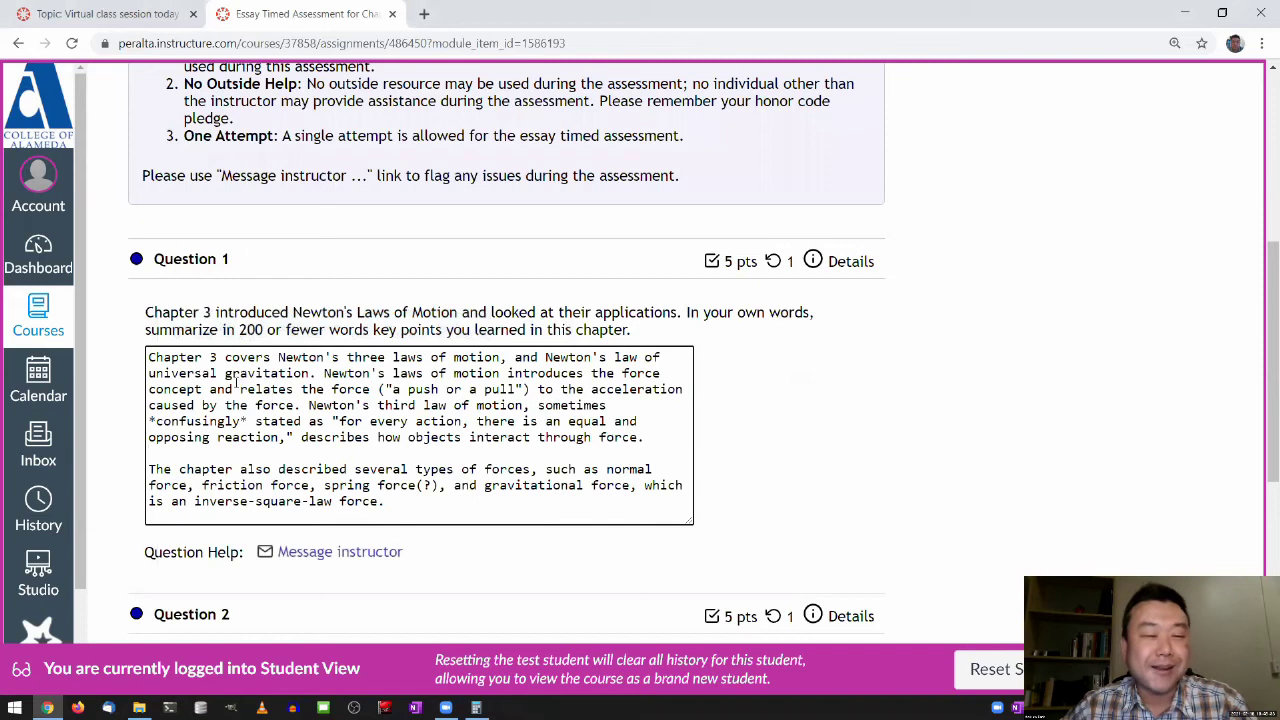
Step: Review the Question 1 answer against the prompt's request for key points, checking its mentions of the three laws of motion and universal gravitation
scroll(377, 377, "down", 2)
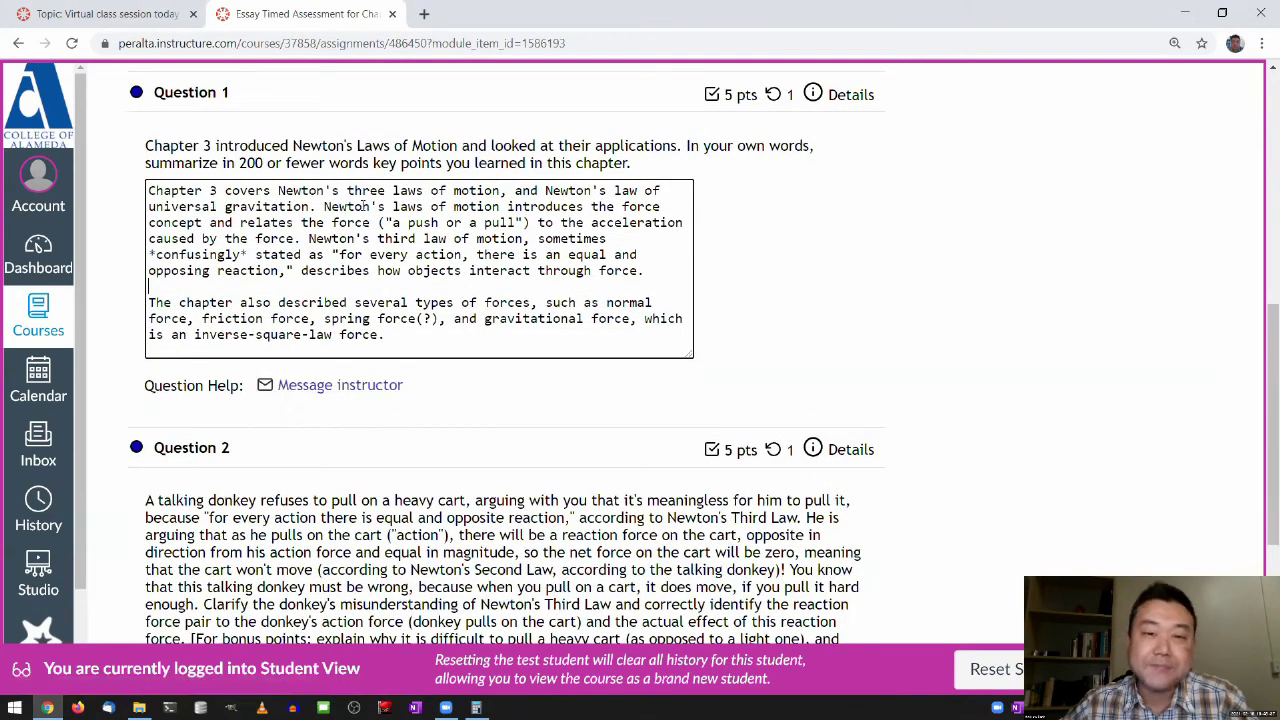
left_click_drag(238, 163, 441, 163)
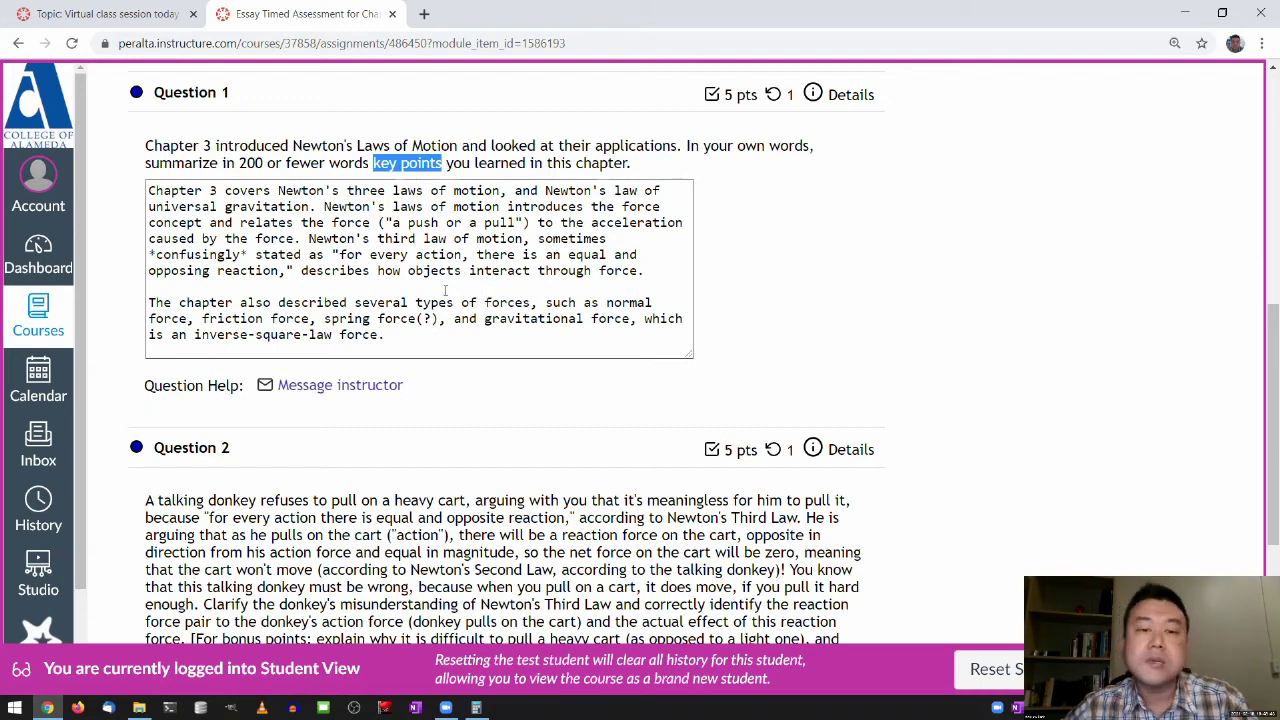
left_click(426, 335)
left_click_drag(395, 335, 353, 335)
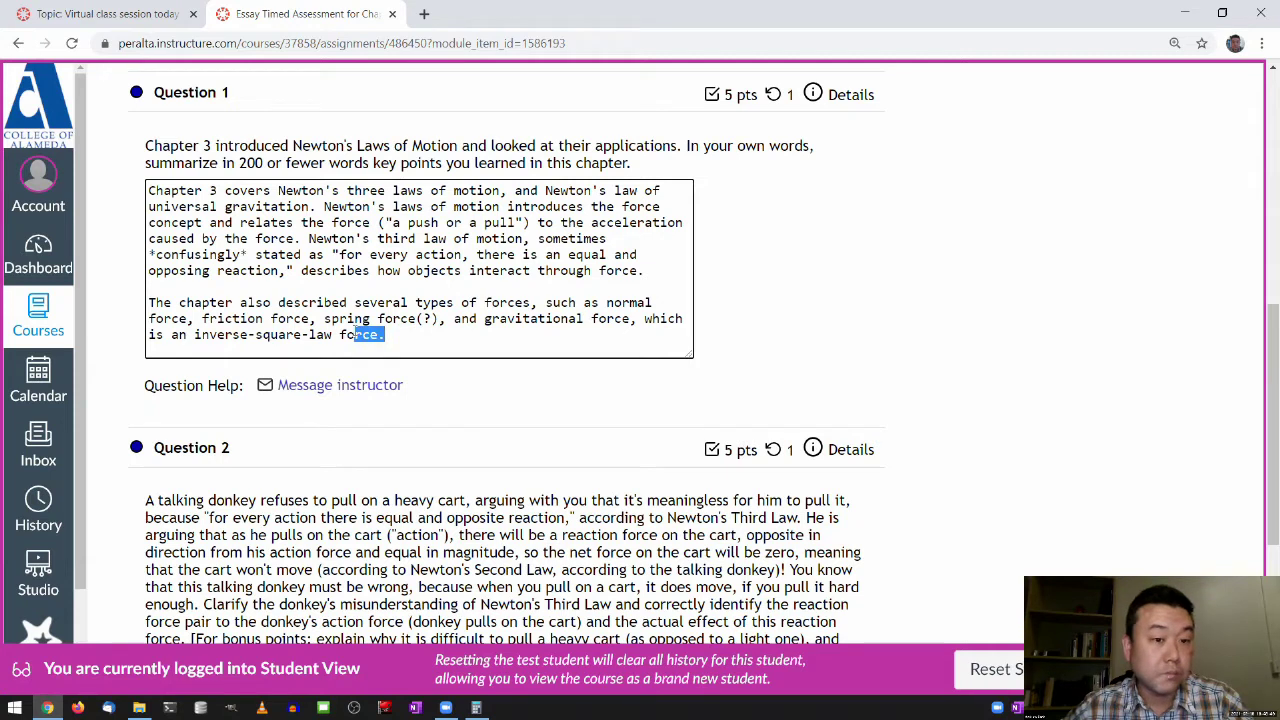
left_click_drag(347, 190, 494, 190)
left_click_drag(614, 190, 312, 207)
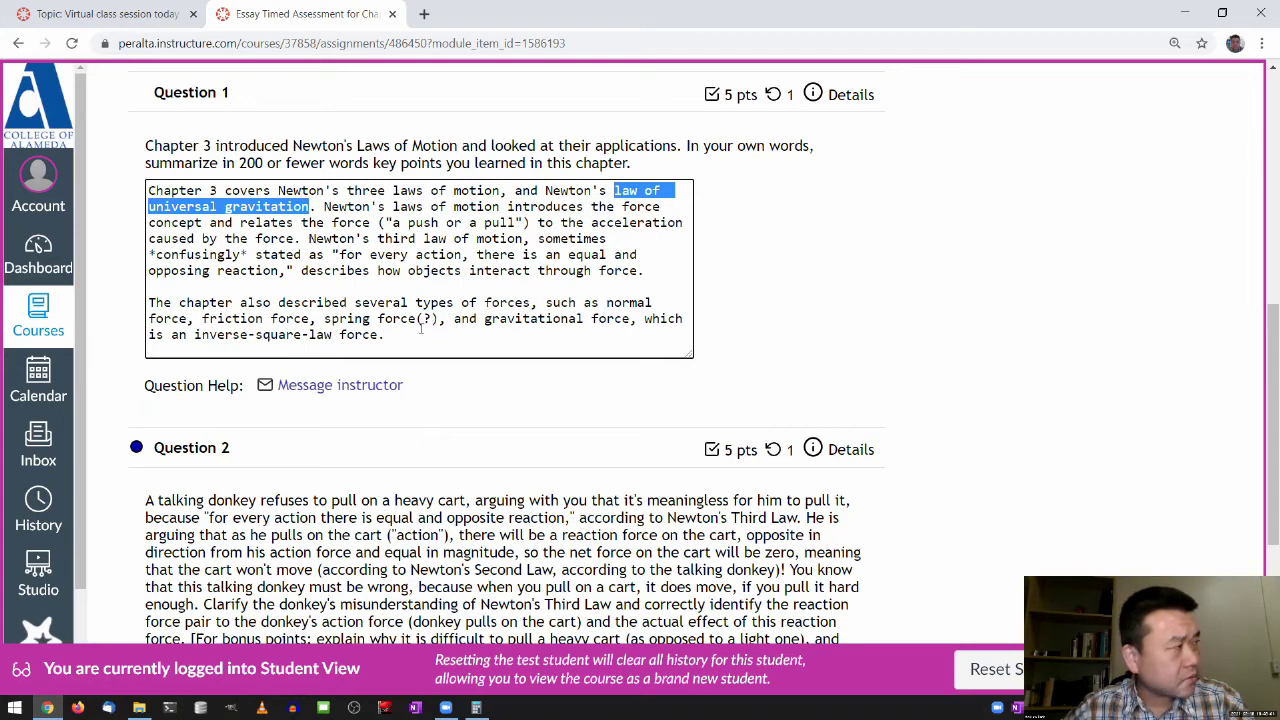
left_click(431, 238)
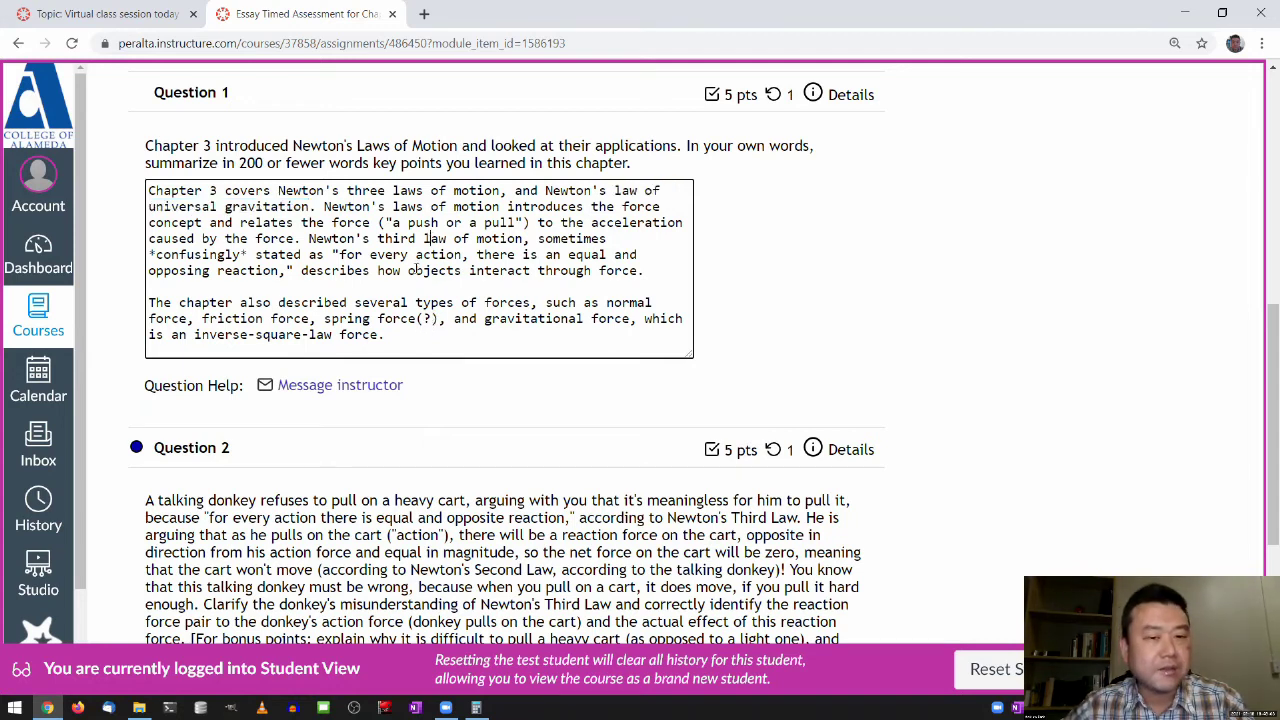
left_click(392, 335)
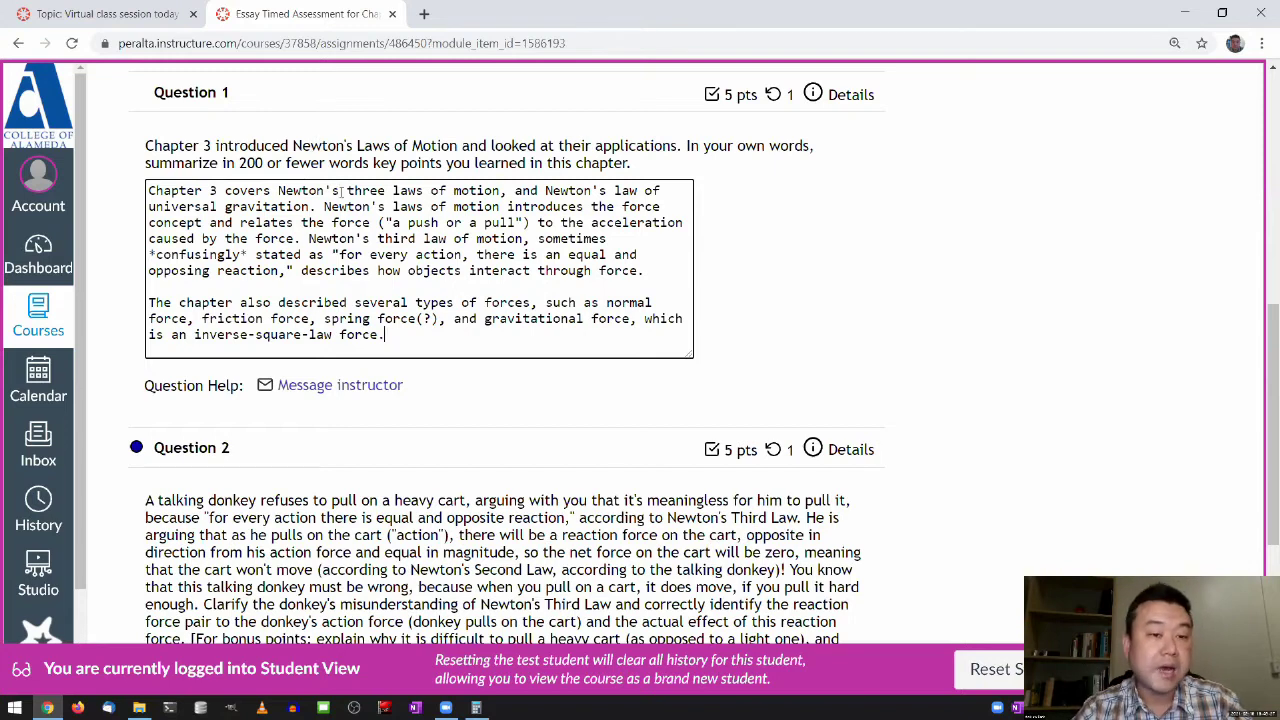
scroll(376, 341, "down", 1)
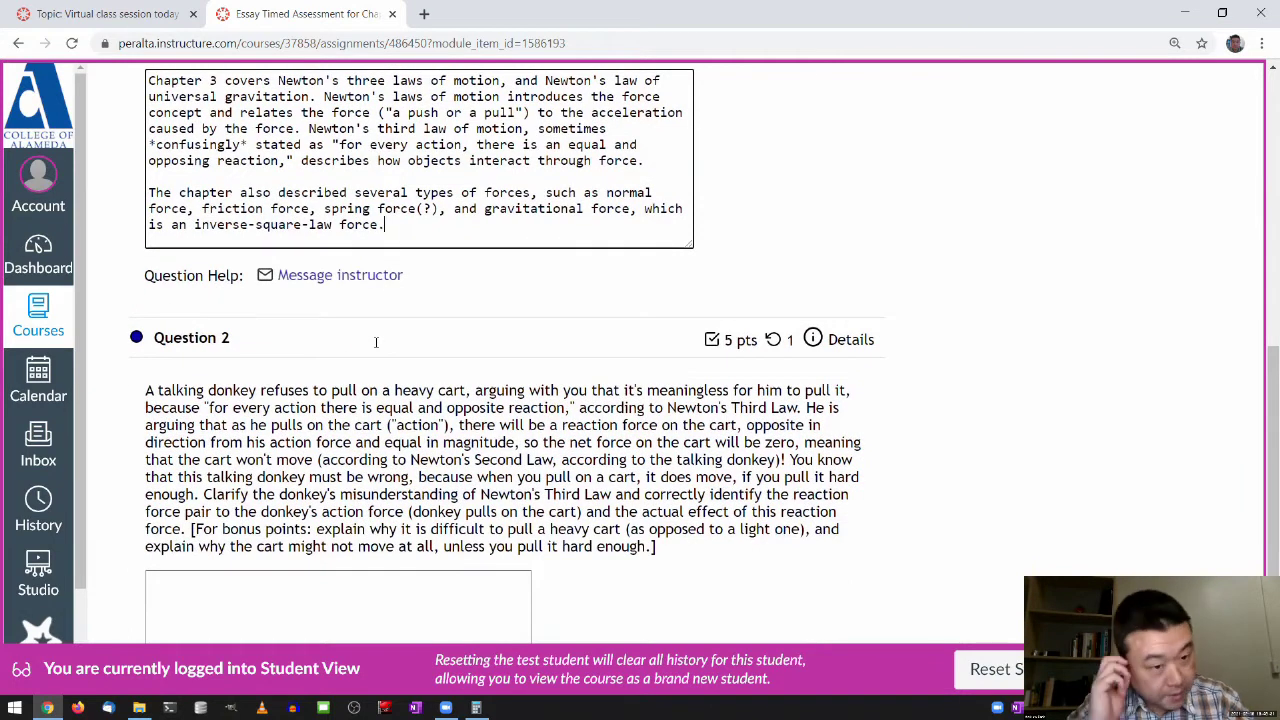
scroll(376, 342, "up", 2)
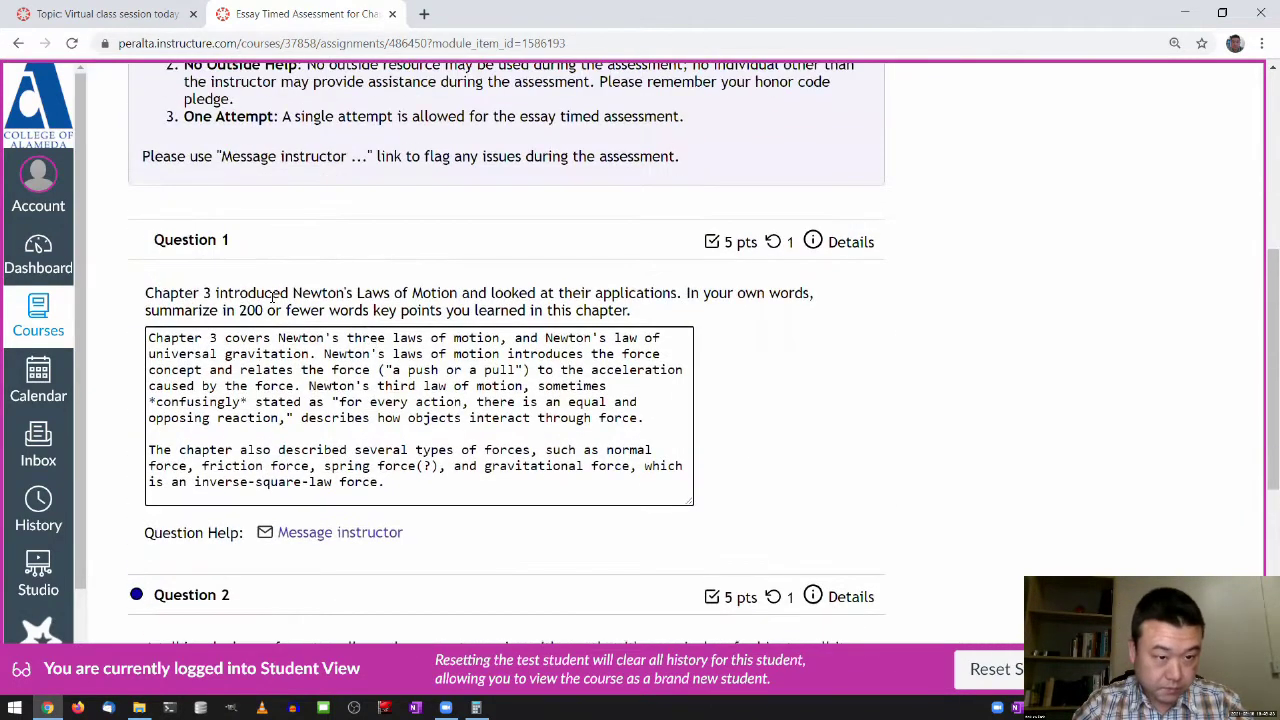
left_click_drag(146, 297, 641, 311)
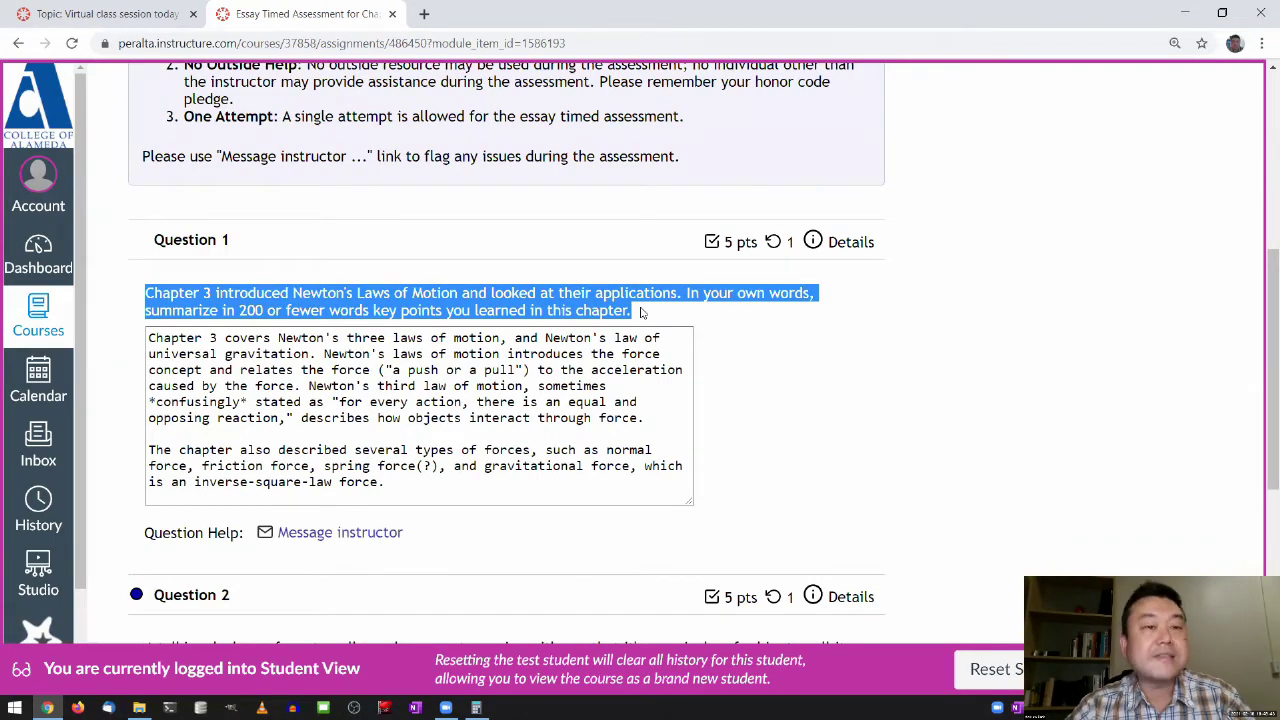
Step: Check the assessment rules and the remaining time in the header of the timed assessment
scroll(641, 311, "up", 2)
scroll(641, 311, "down", 2)
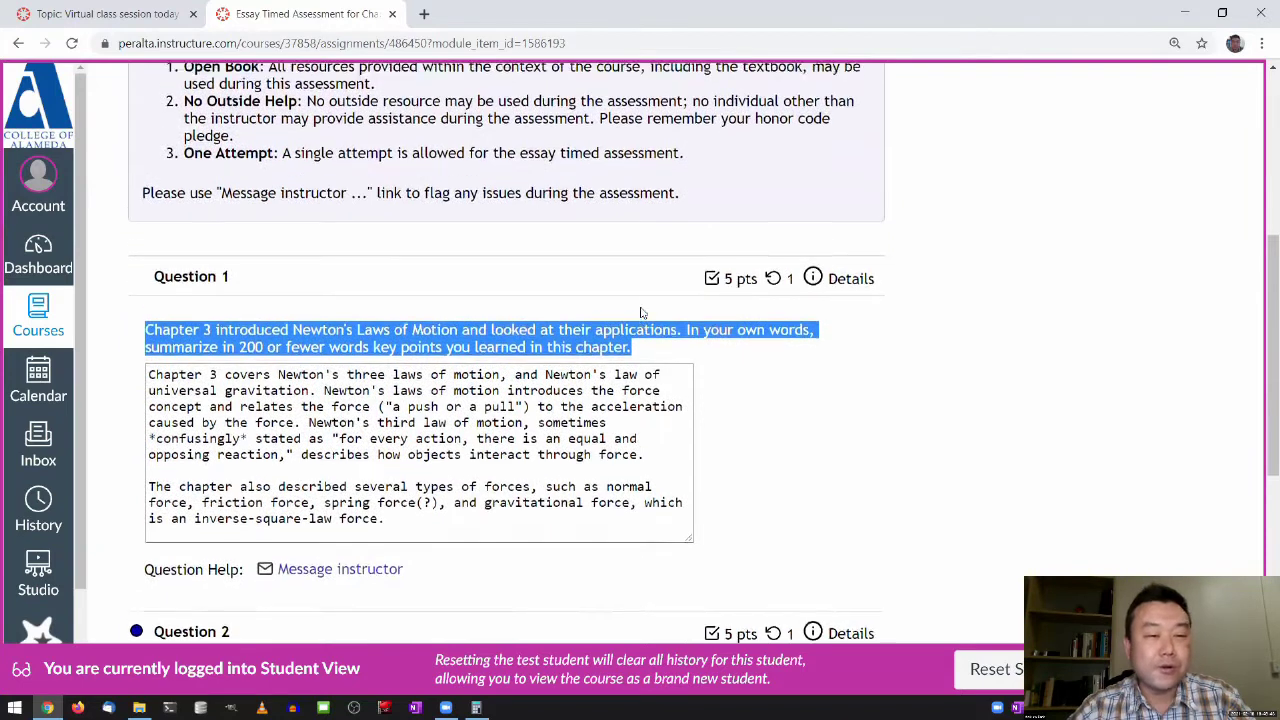
scroll(641, 311, "up", 3)
scroll(641, 311, "down", 2)
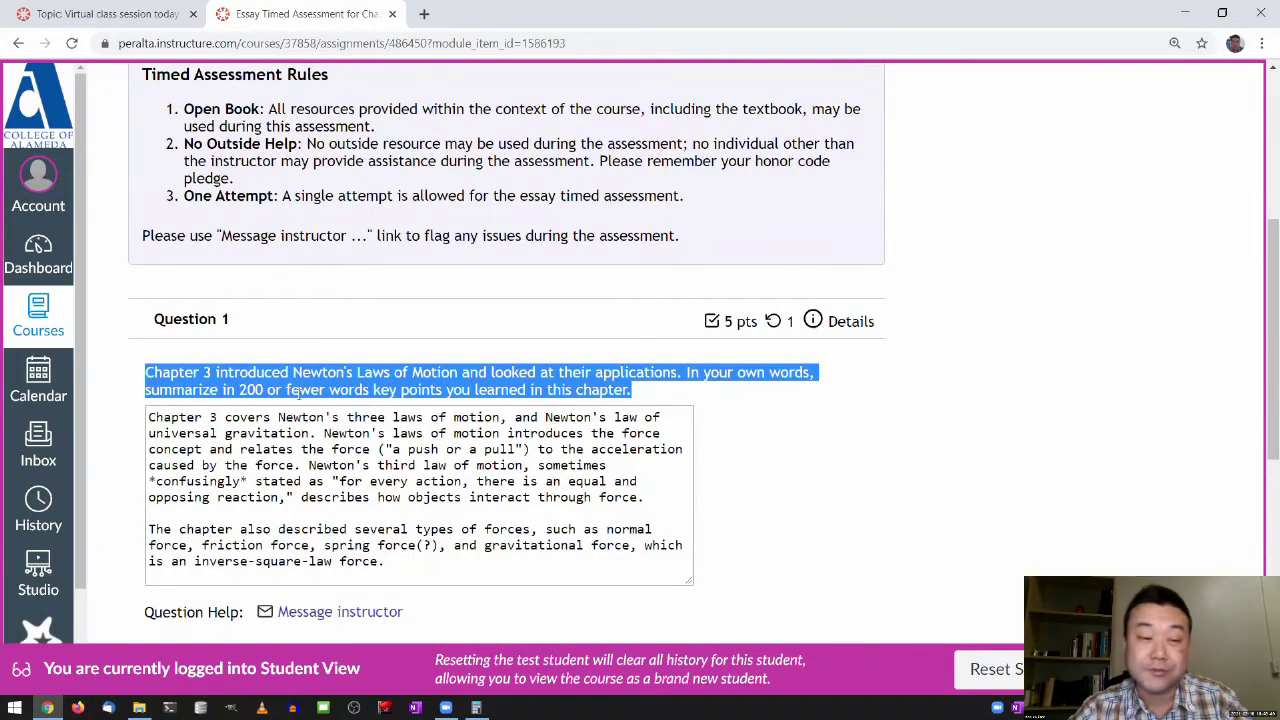
scroll(298, 393, "up", 3)
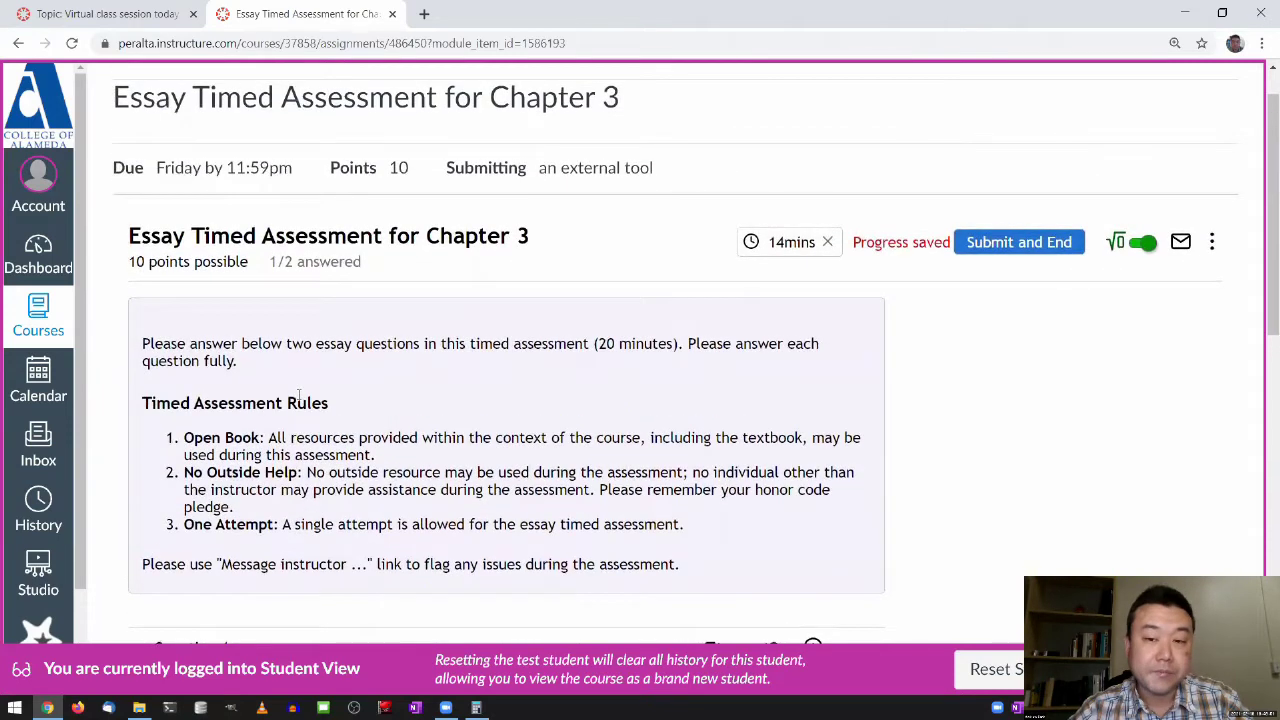
scroll(298, 393, "down", 1)
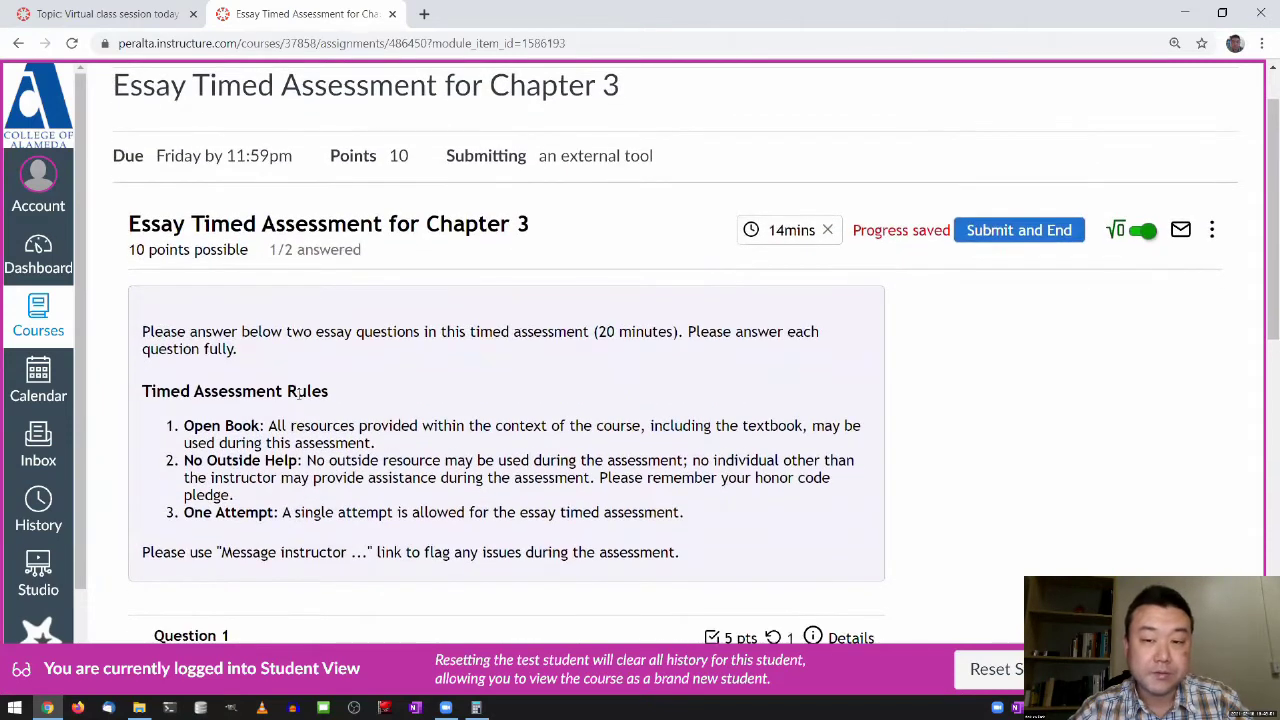
left_click(810, 231)
left_click(826, 230)
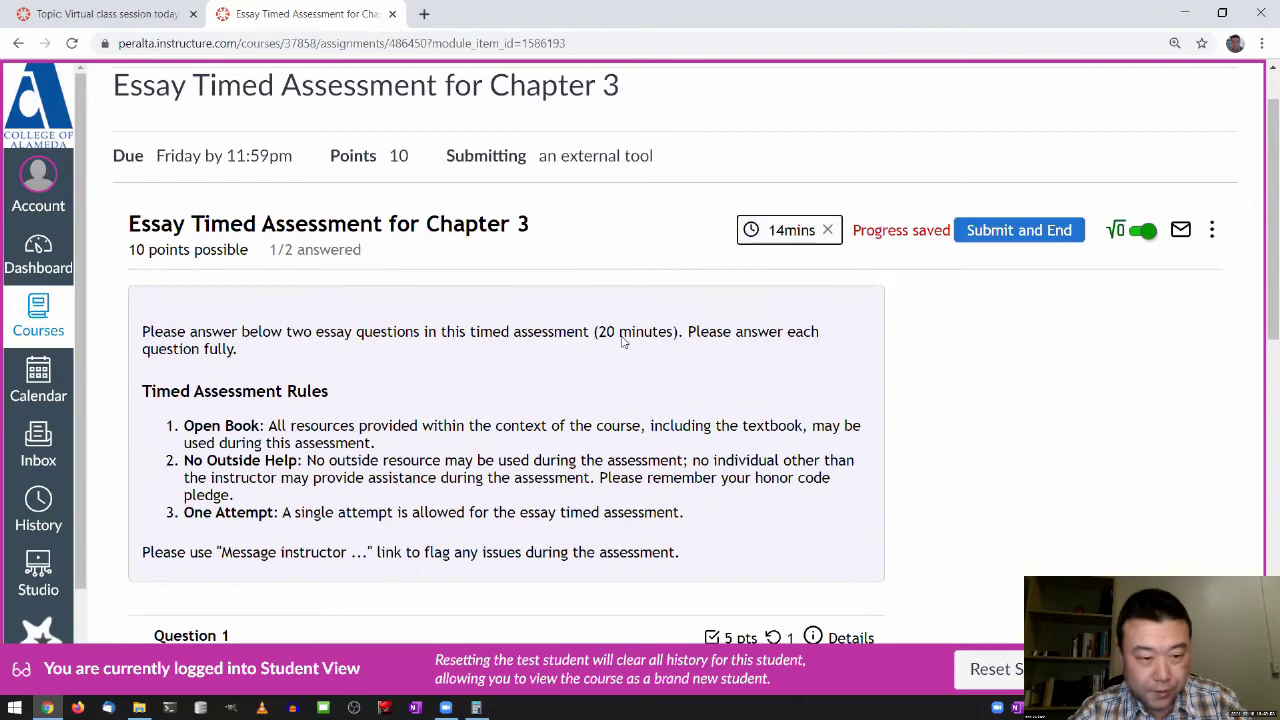
Step: Read the Question 2 prompt about the talking donkey and compare its quotation of Newton's Third Law with the Question 1 answer
scroll(622, 341, "down", 8)
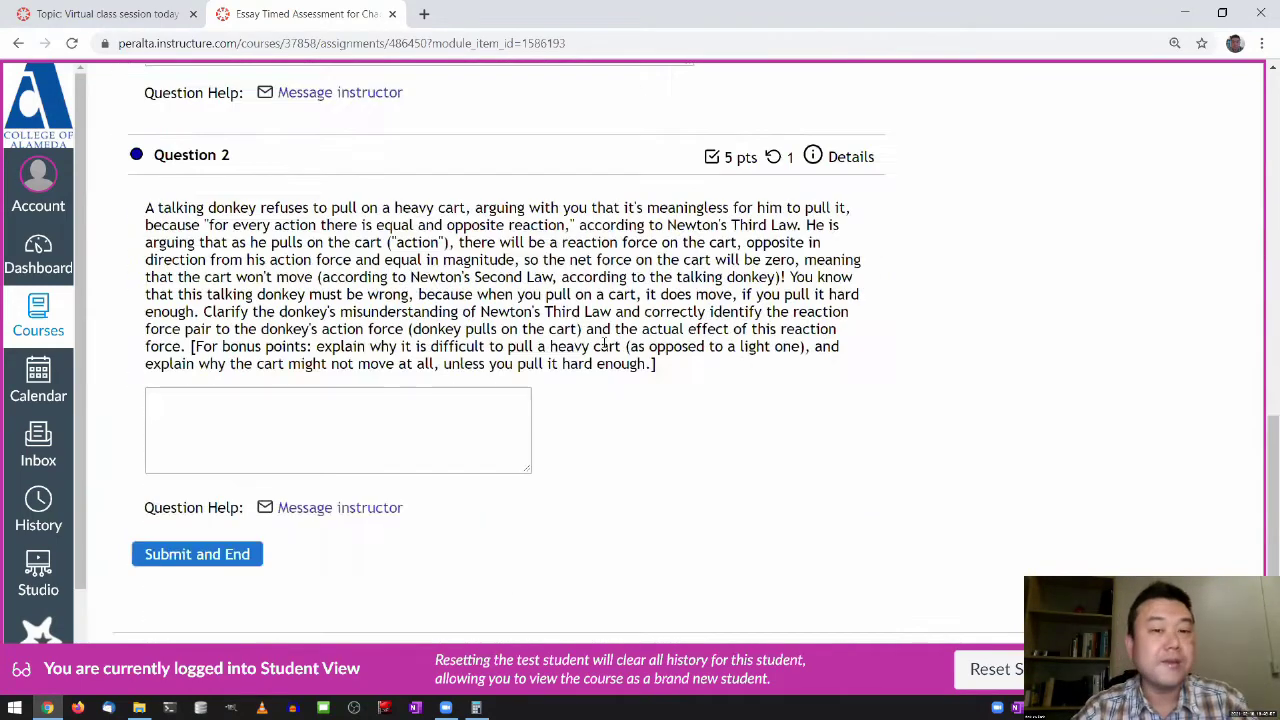
left_click_drag(145, 212, 298, 207)
left_click_drag(302, 207, 305, 206)
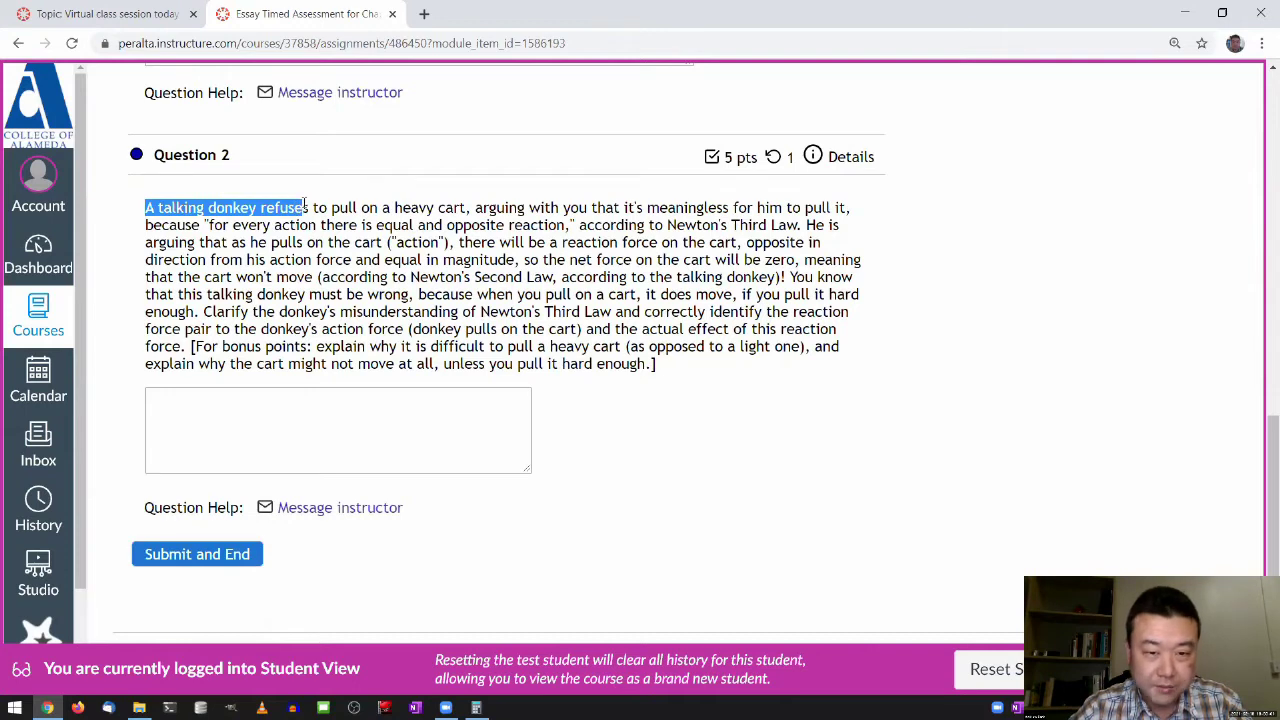
left_click(322, 293)
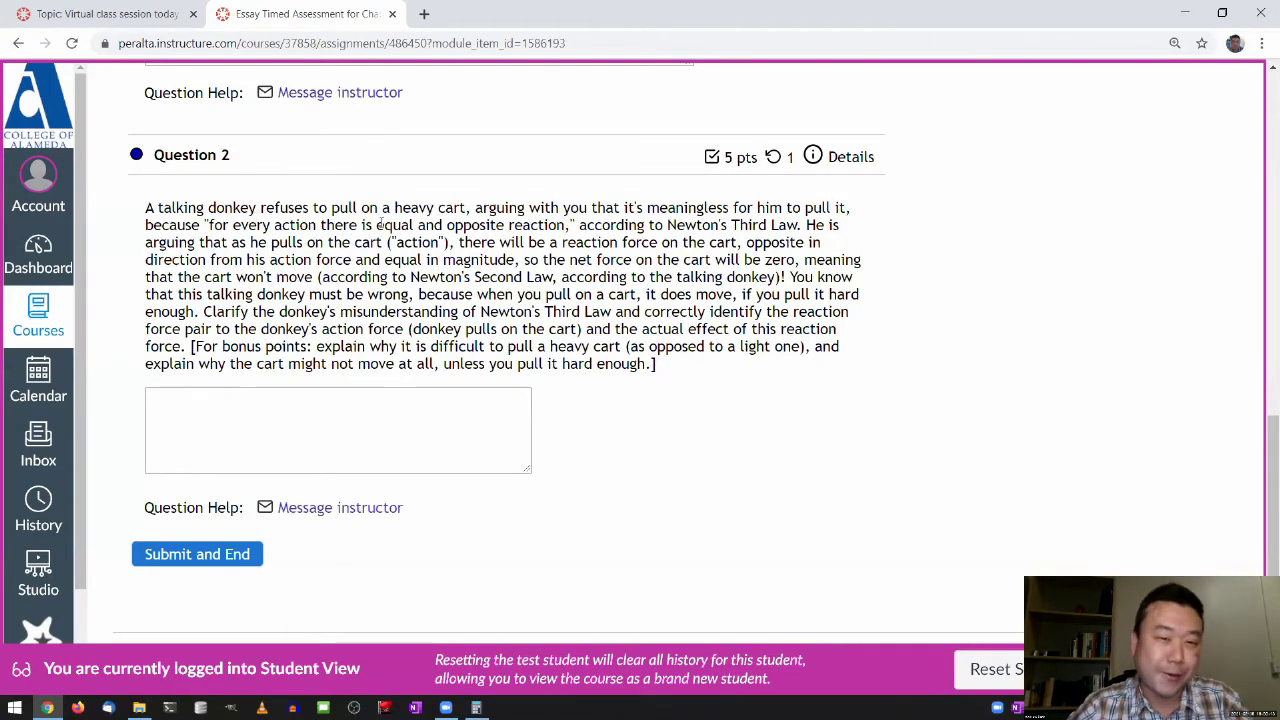
left_click_drag(565, 230, 178, 229)
scroll(200, 230, "up", 3)
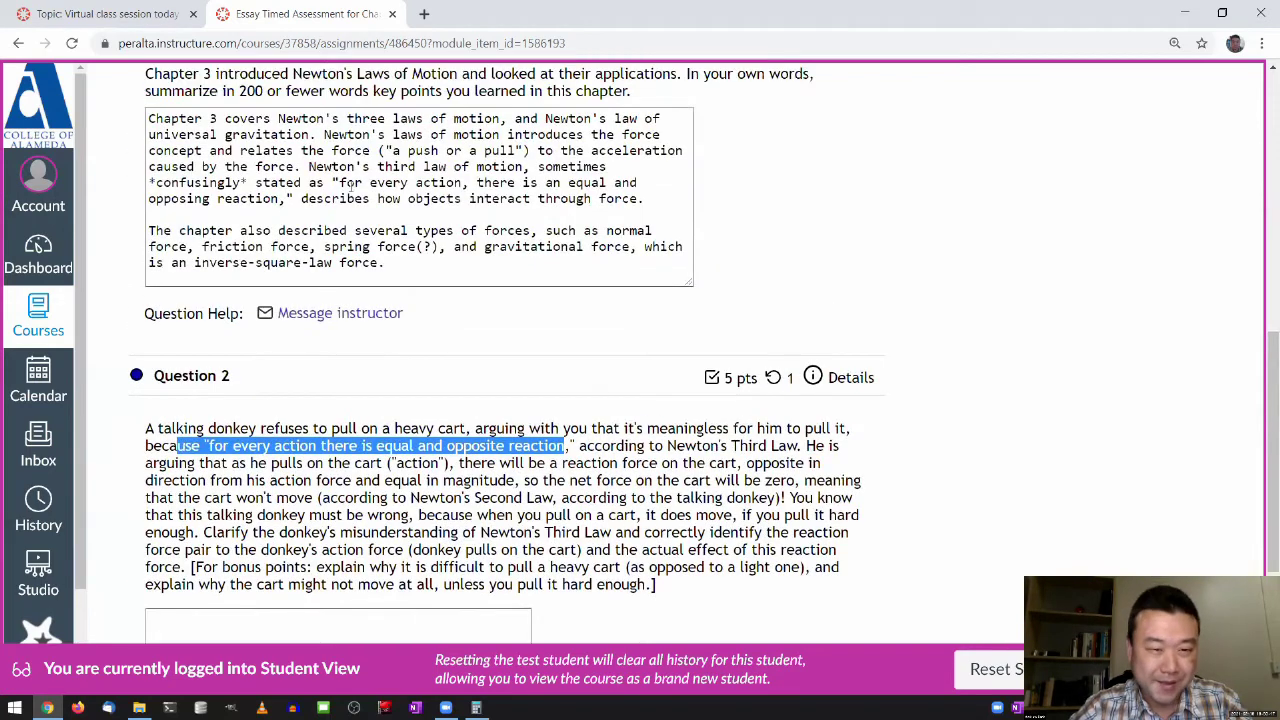
scroll(437, 386, "down", 3)
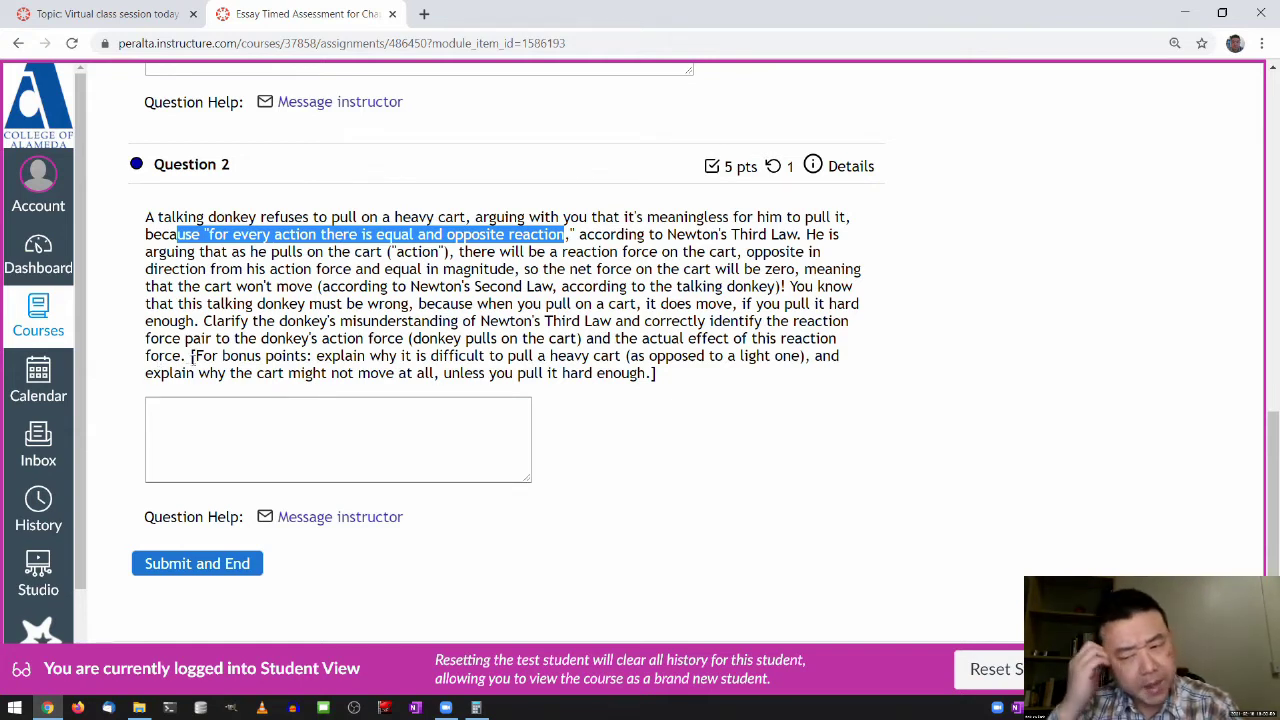
left_click_drag(146, 220, 706, 360)
left_click(704, 383)
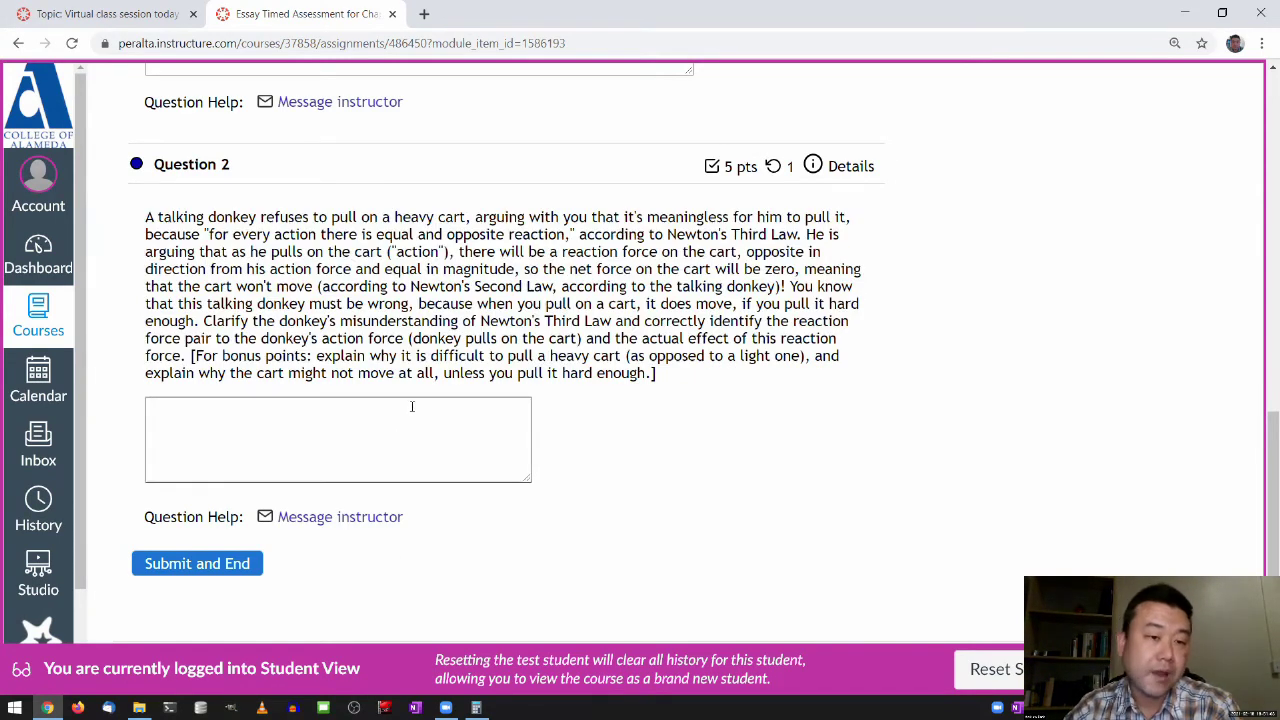
Step: Enlarge the Question 2 answer box and highlight the prompt's tasks of clarifying the donkey's misunderstanding and identifying the reaction force pair
scroll(586, 506, "down", 1)
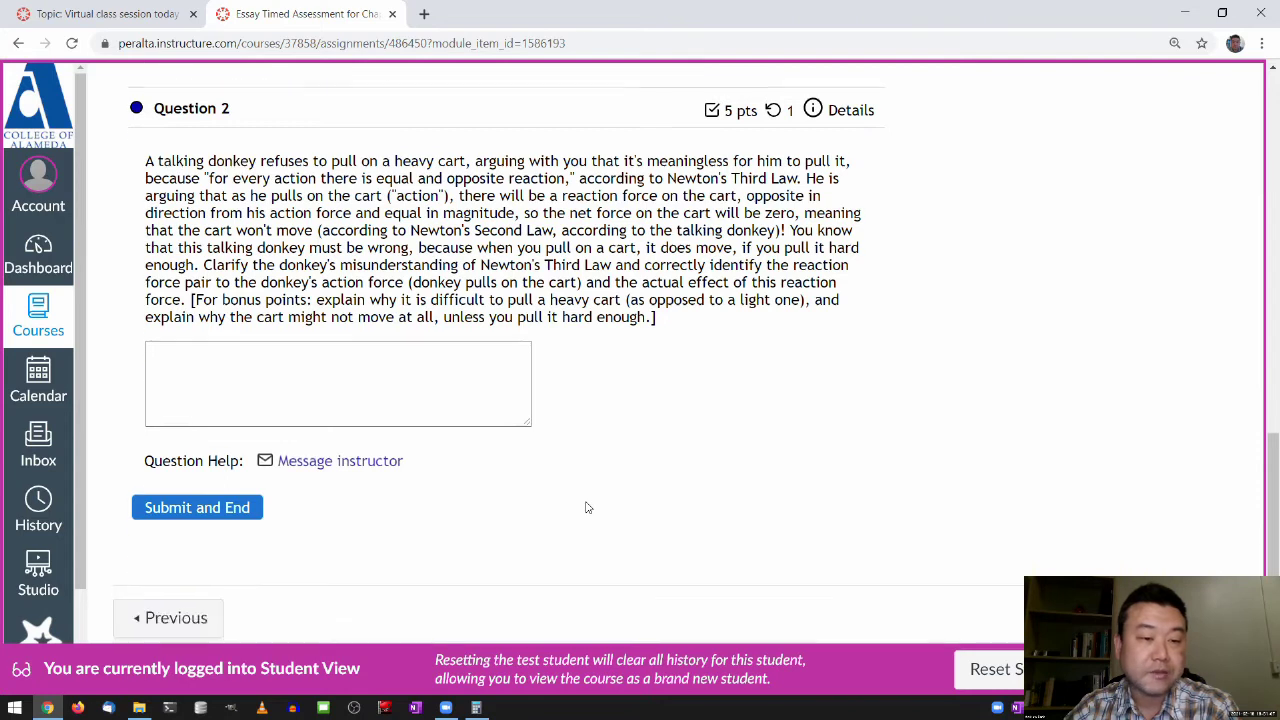
left_click_drag(530, 405, 687, 503)
left_click(503, 391)
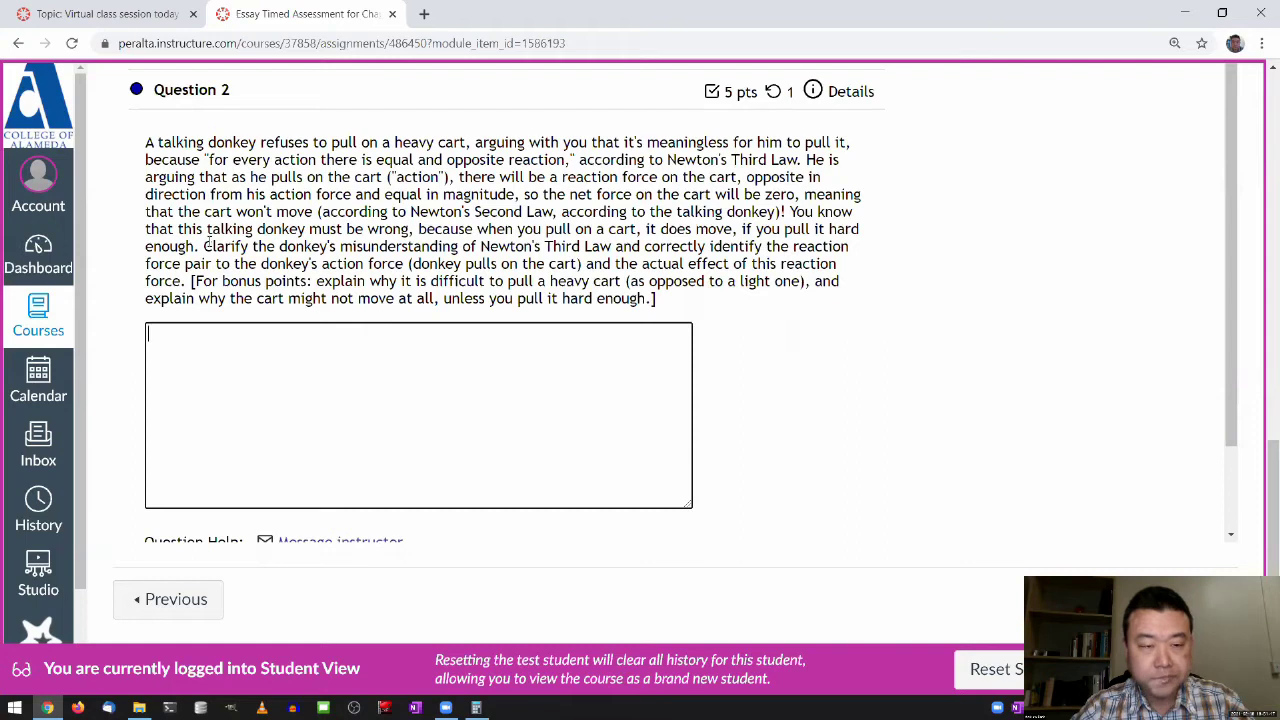
left_click_drag(206, 246, 460, 246)
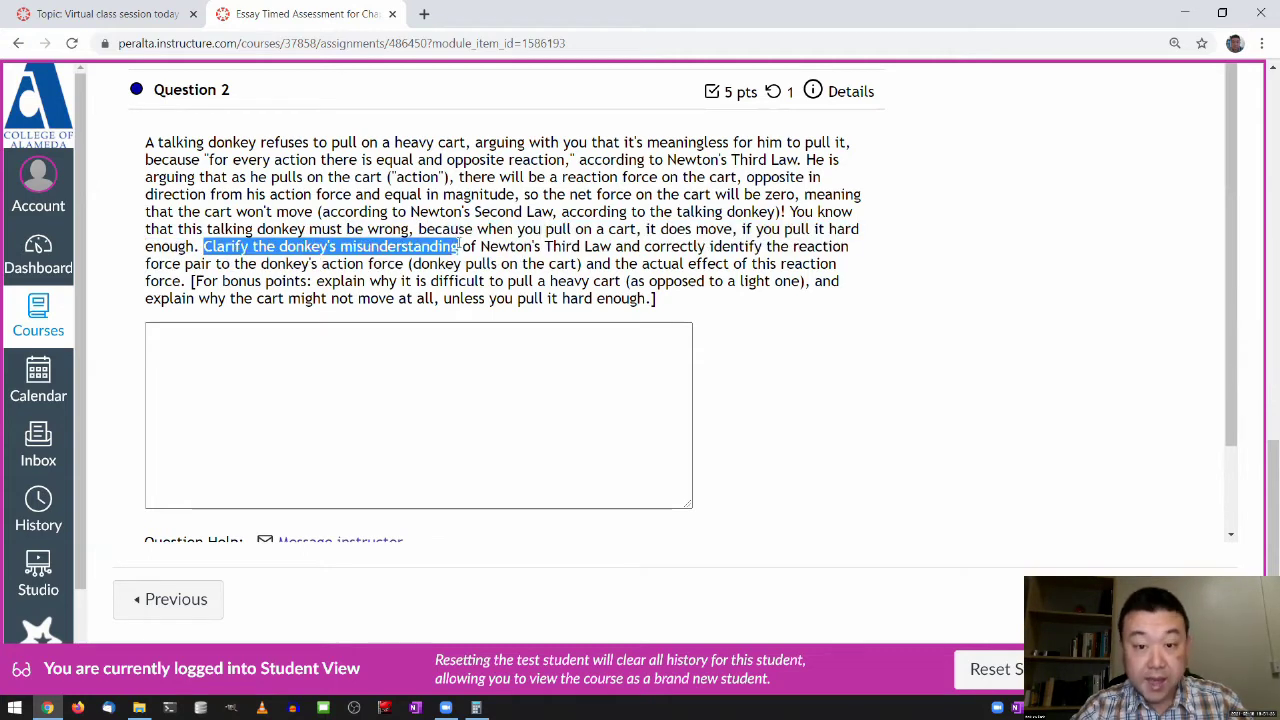
left_click_drag(644, 246, 213, 265)
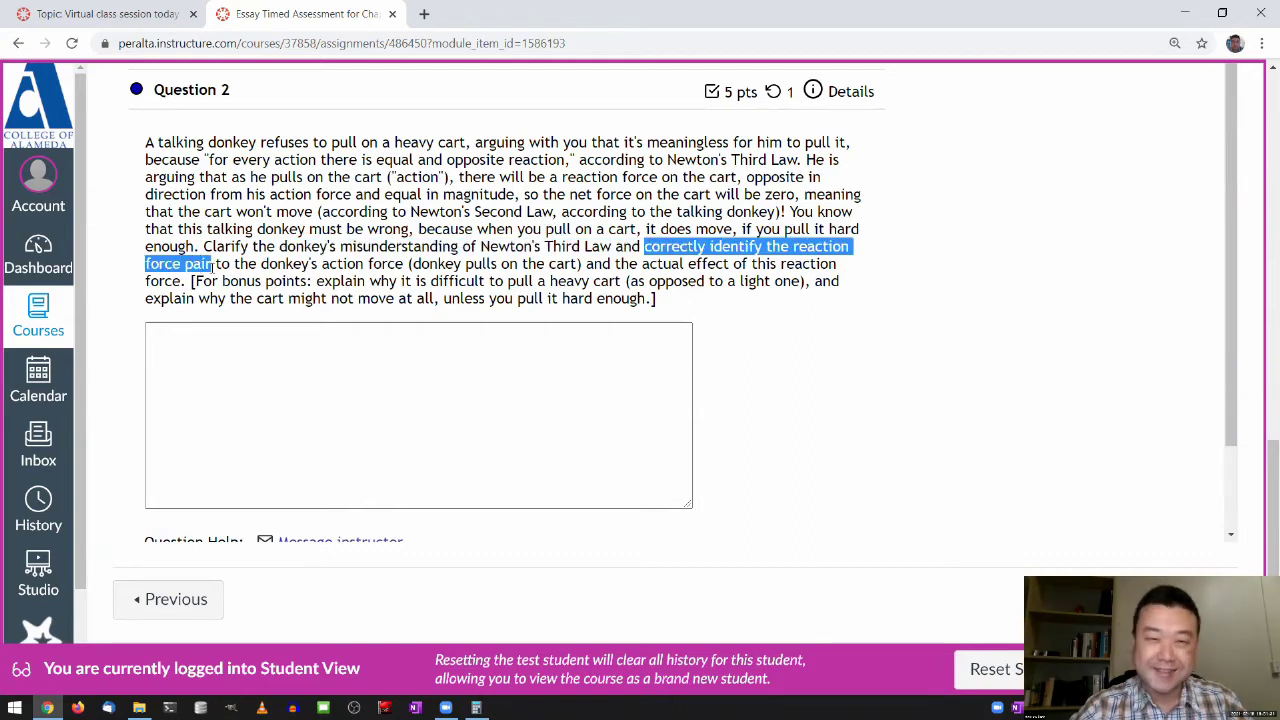
Step: Start the Question 2 answer: the donkey didn't grasp that Newton's Third Law is a law of *interaction*, describing forces "not on a single object, but instead two"
left_click(336, 456)
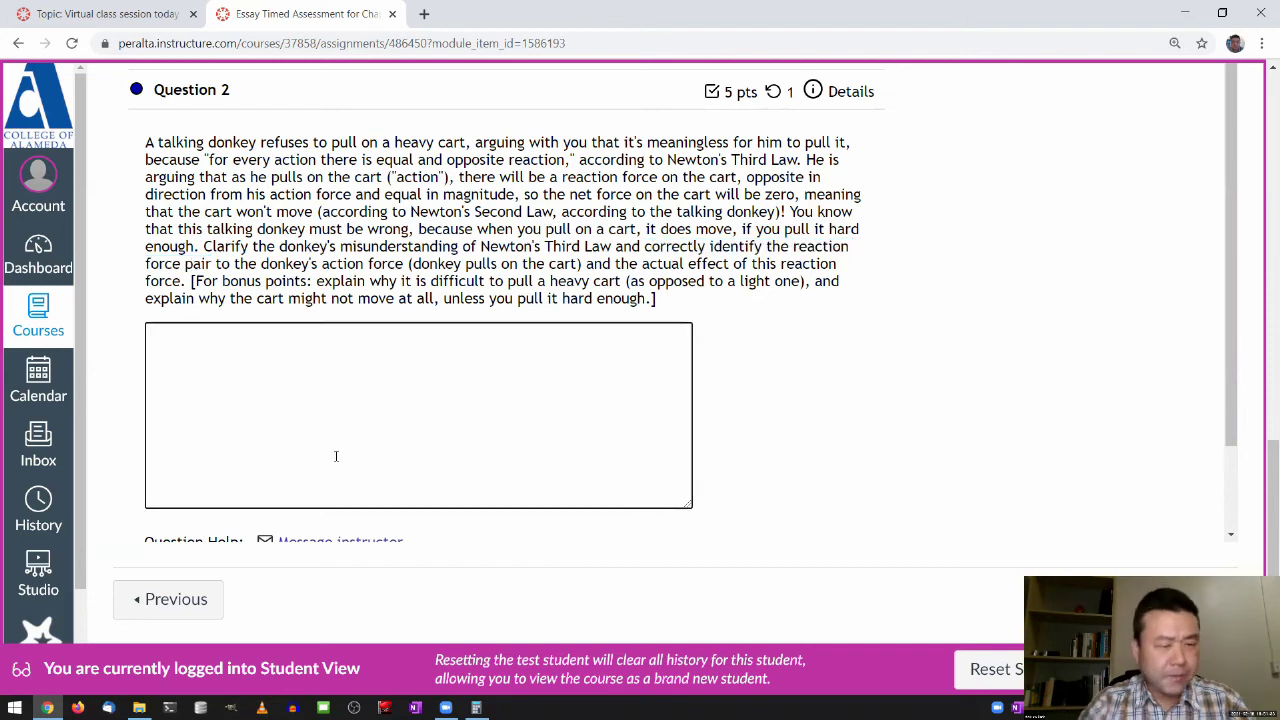
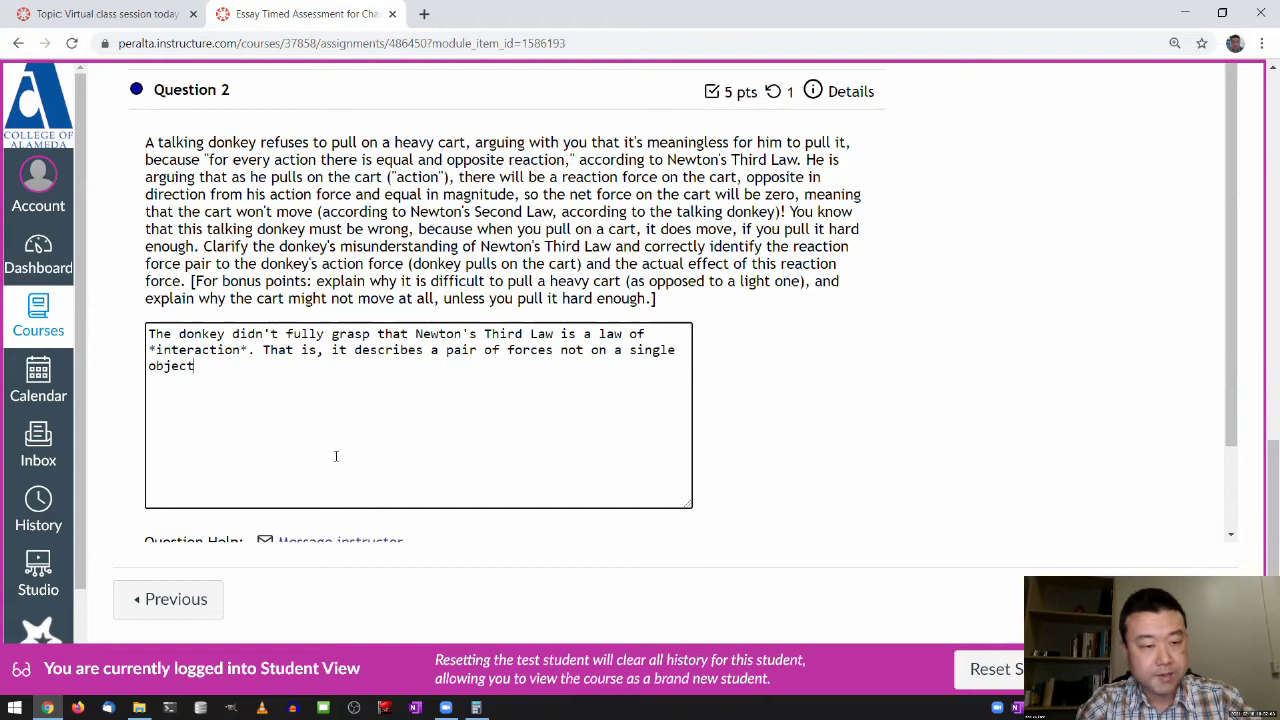
type("ad ")
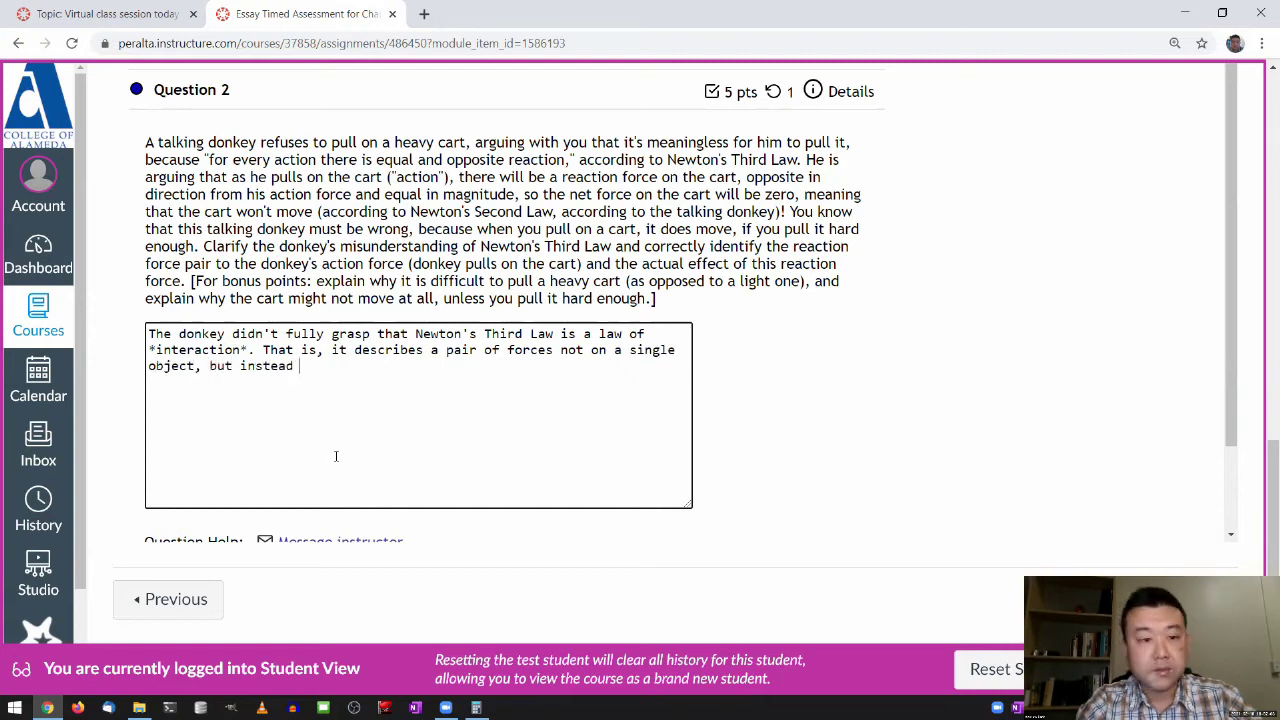
type("two ")
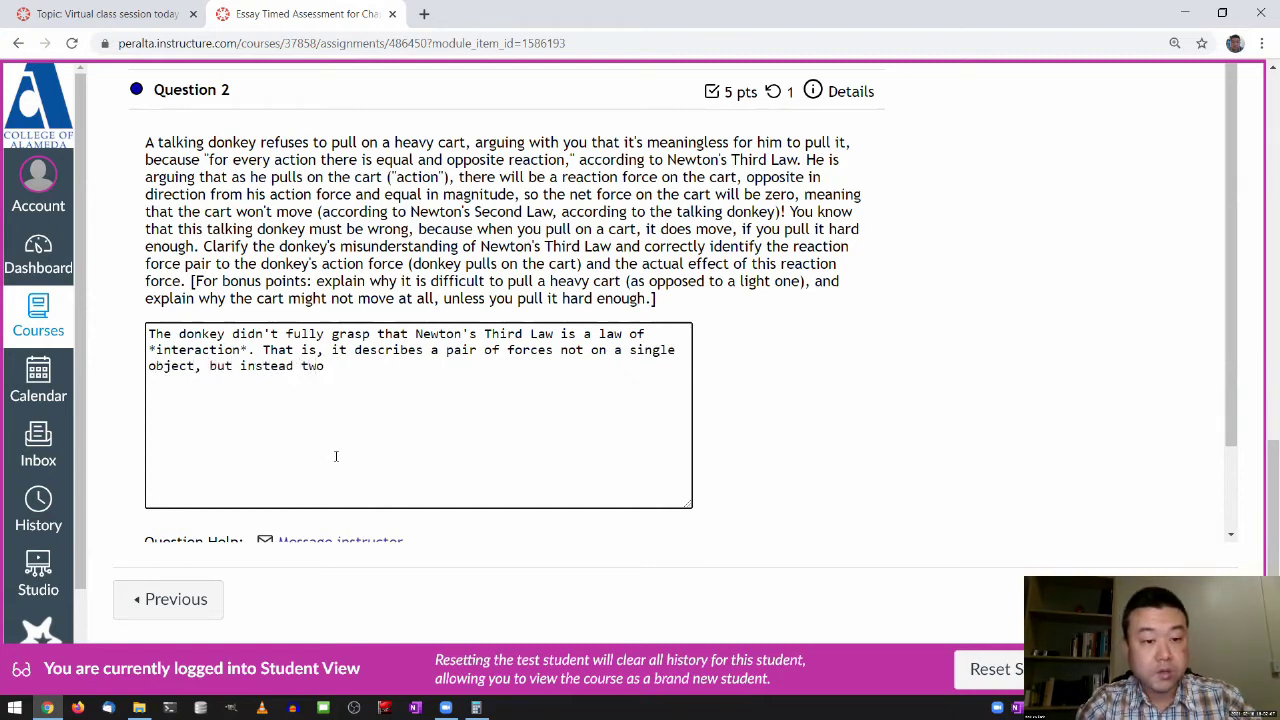
Step: Complete the second sentence of the Question 2 answer with "different---or a *pair* of---objects that are interacting with each other."
type("different---or")
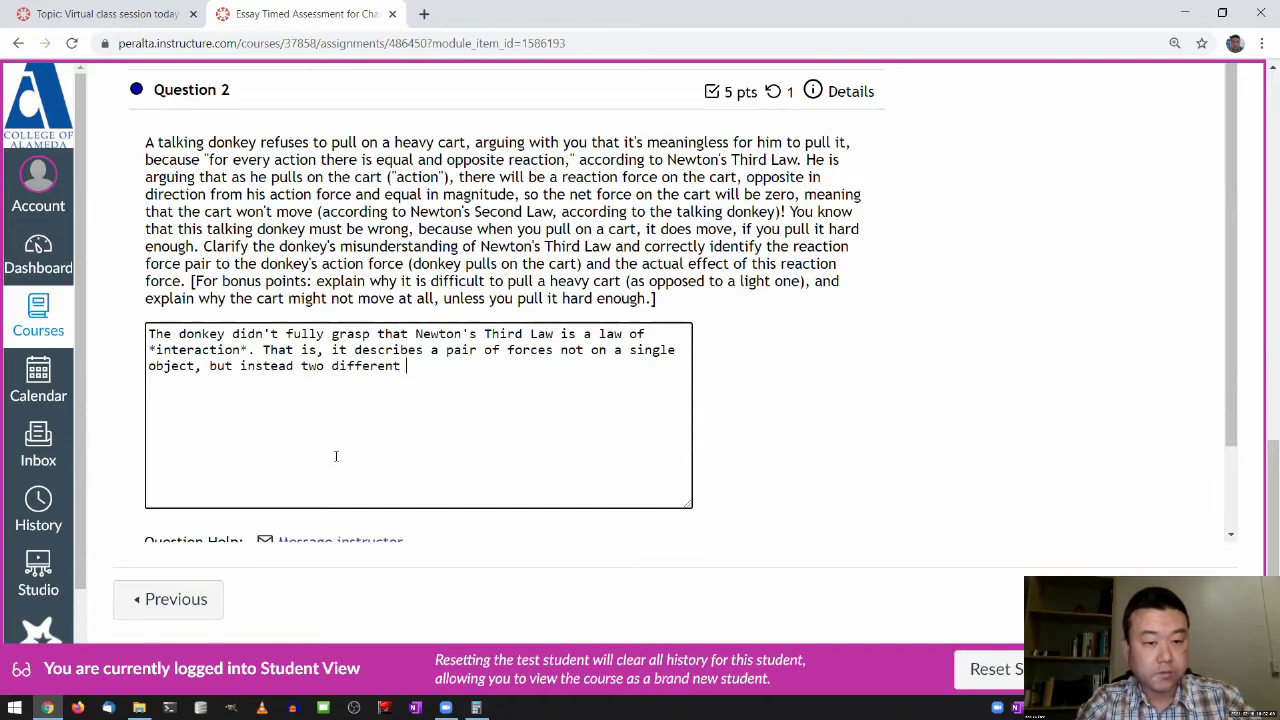
key("BackSpace")
type("---or a *pair* of ")
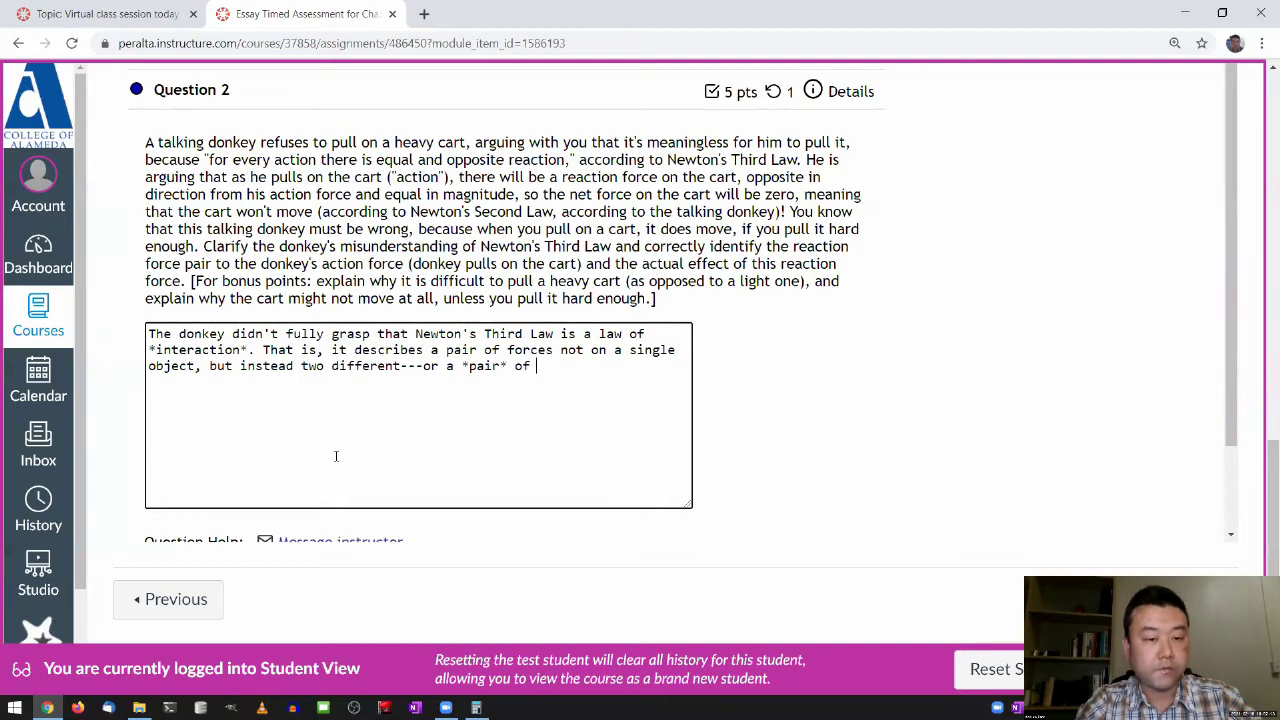
type("--")
type("-objects")
key("ctrl+Left")
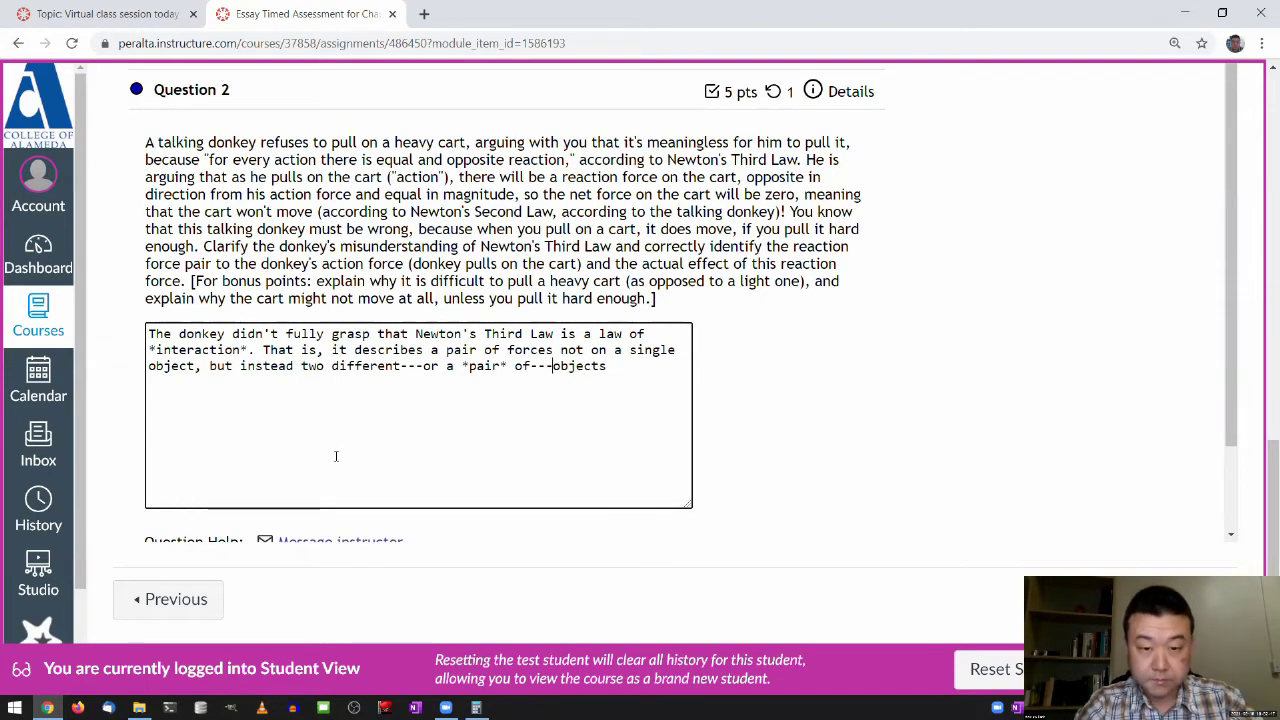
key("End")
type("that are interacting with each other.")
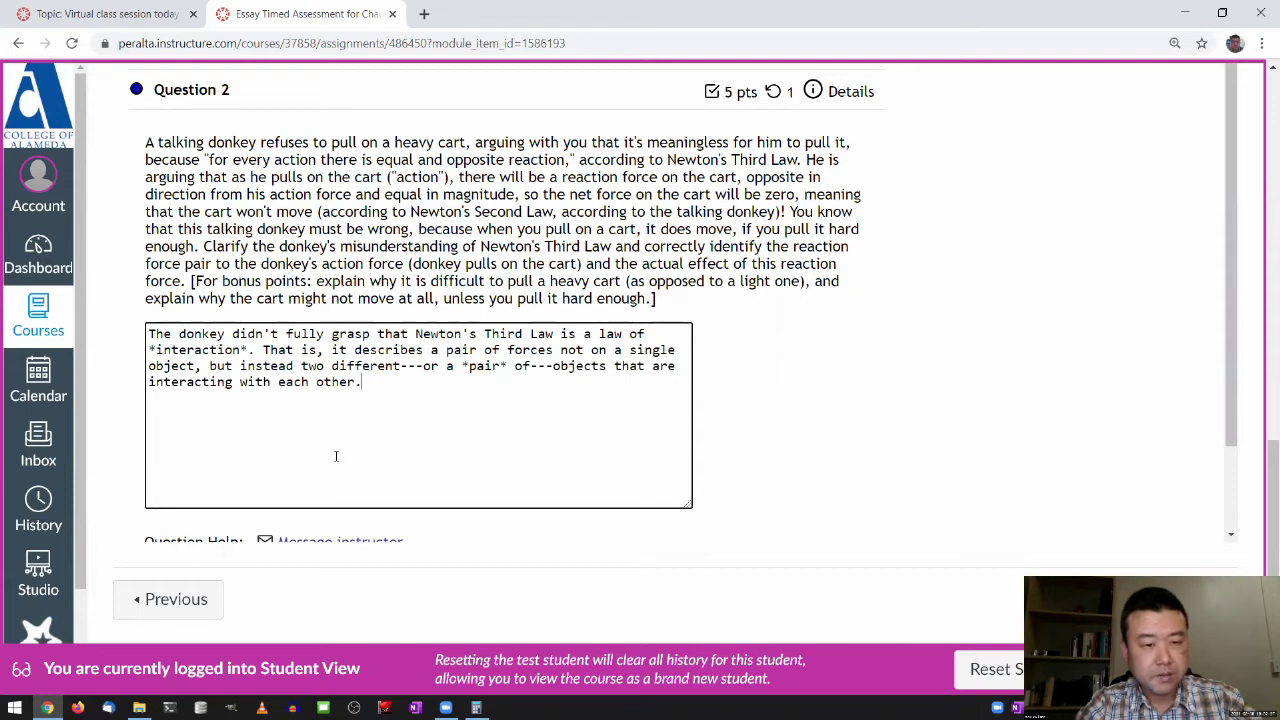
Step: Add to the answer the concession "It is true, that the sum of the action force and the reaction force will be zero"
type("It is t")
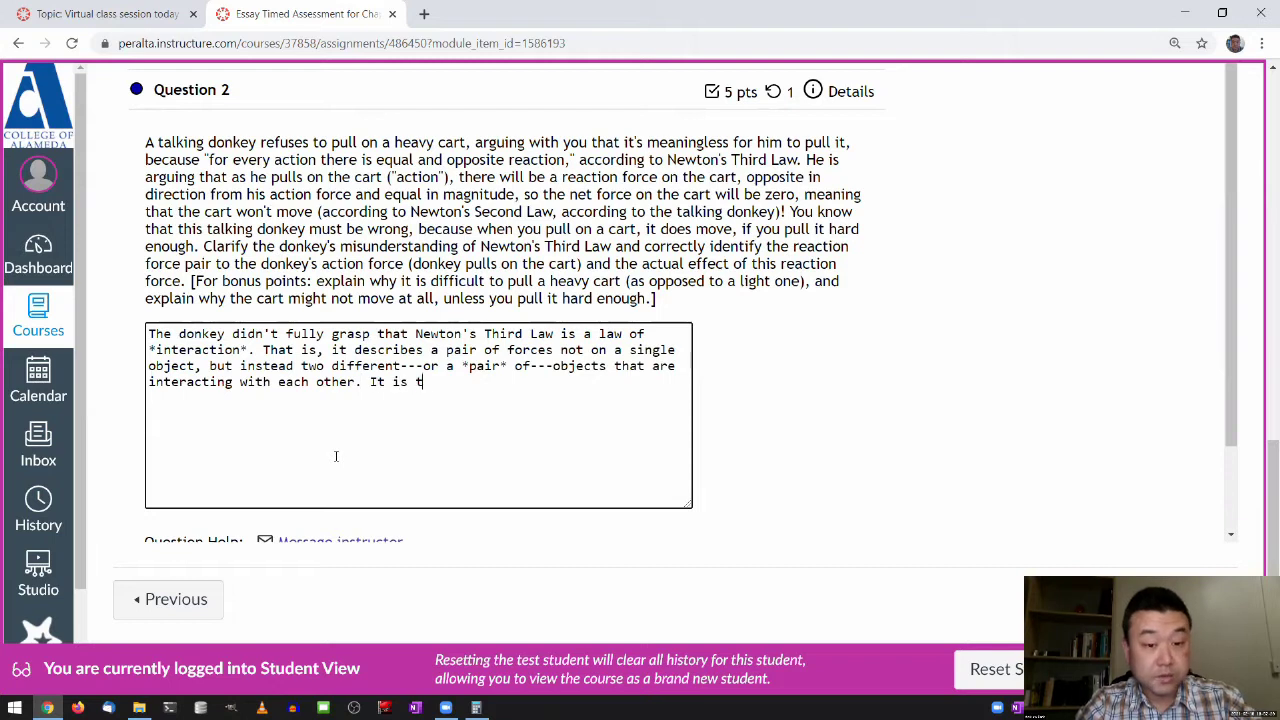
type("rue , that the")
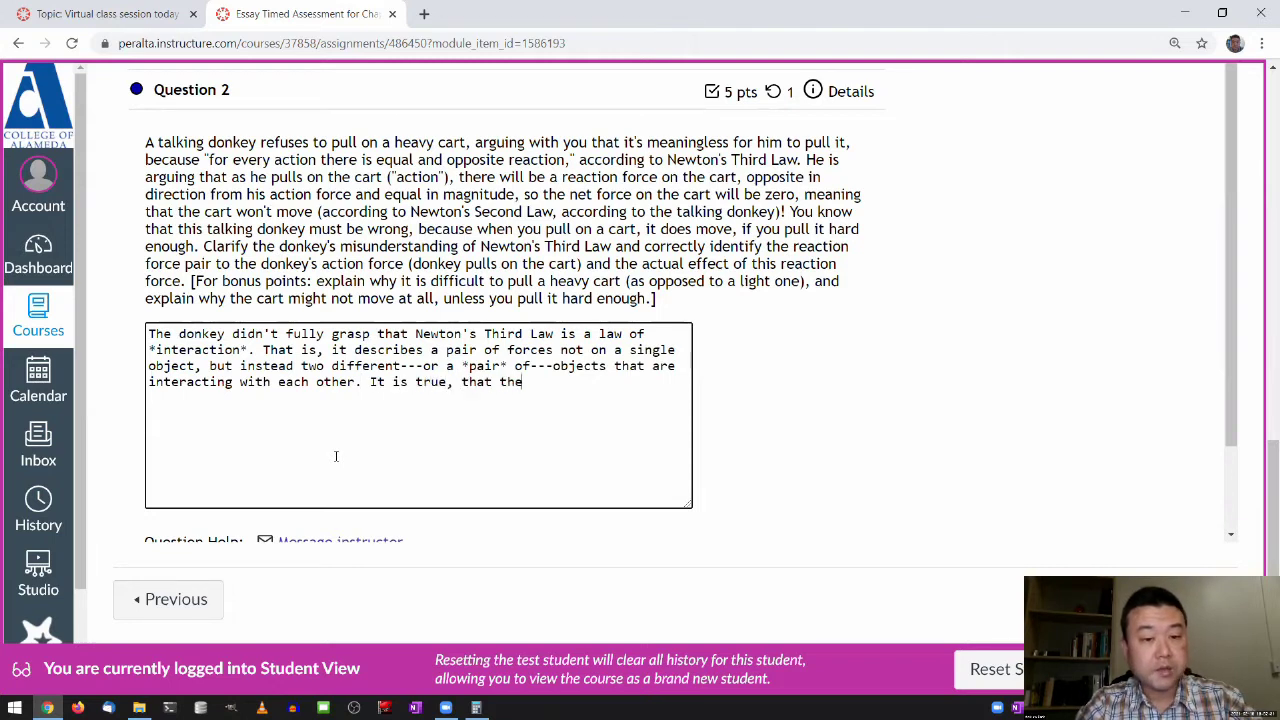
type(" sum of the action")
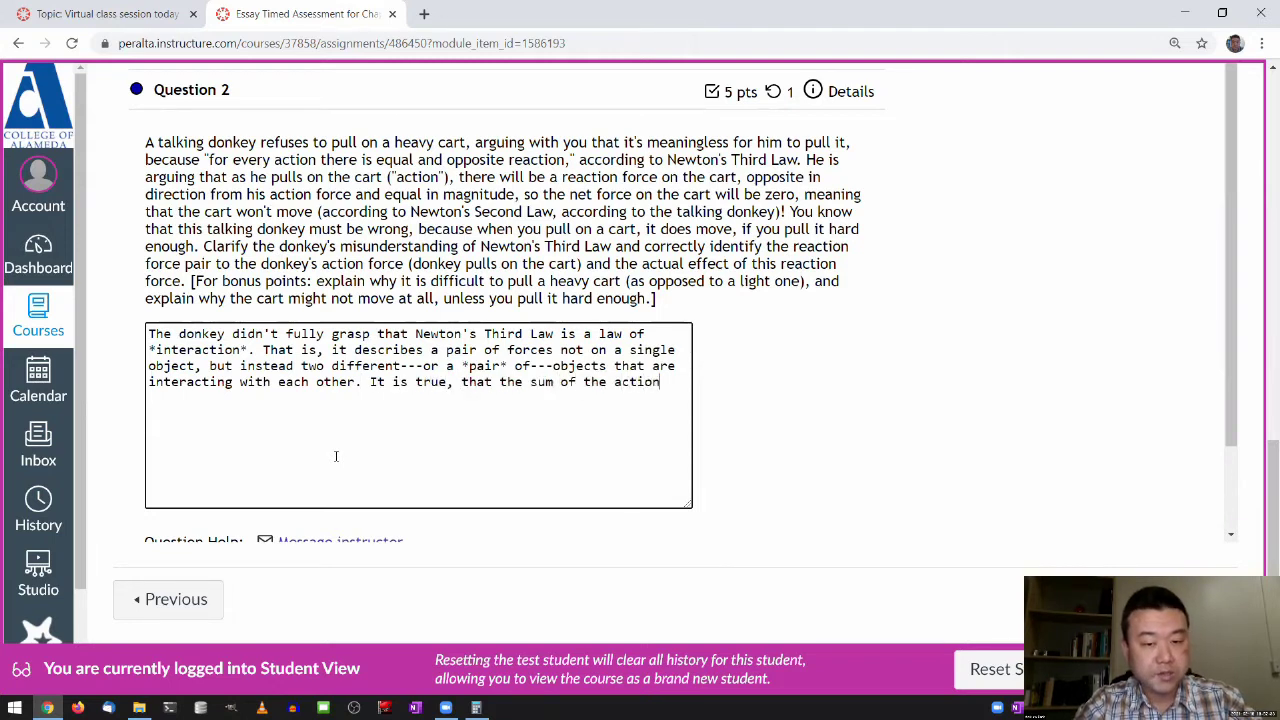
type(" force and the reacti")
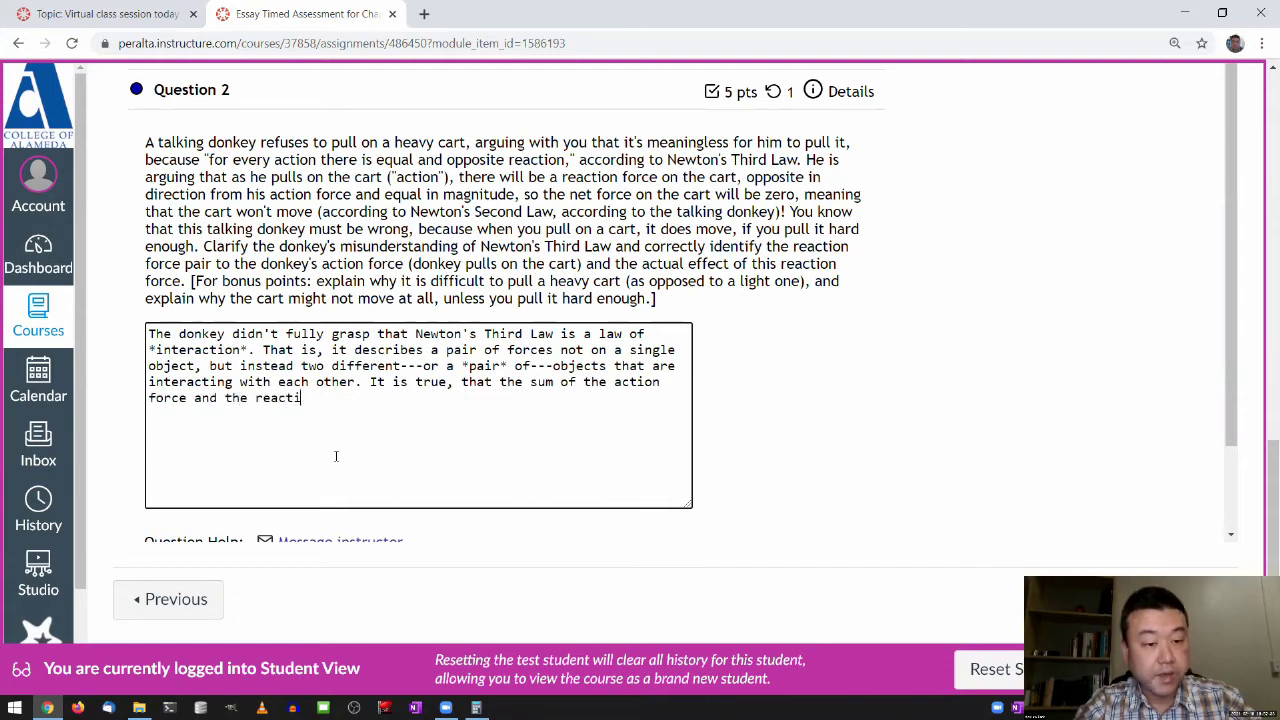
type("on force will be zer")
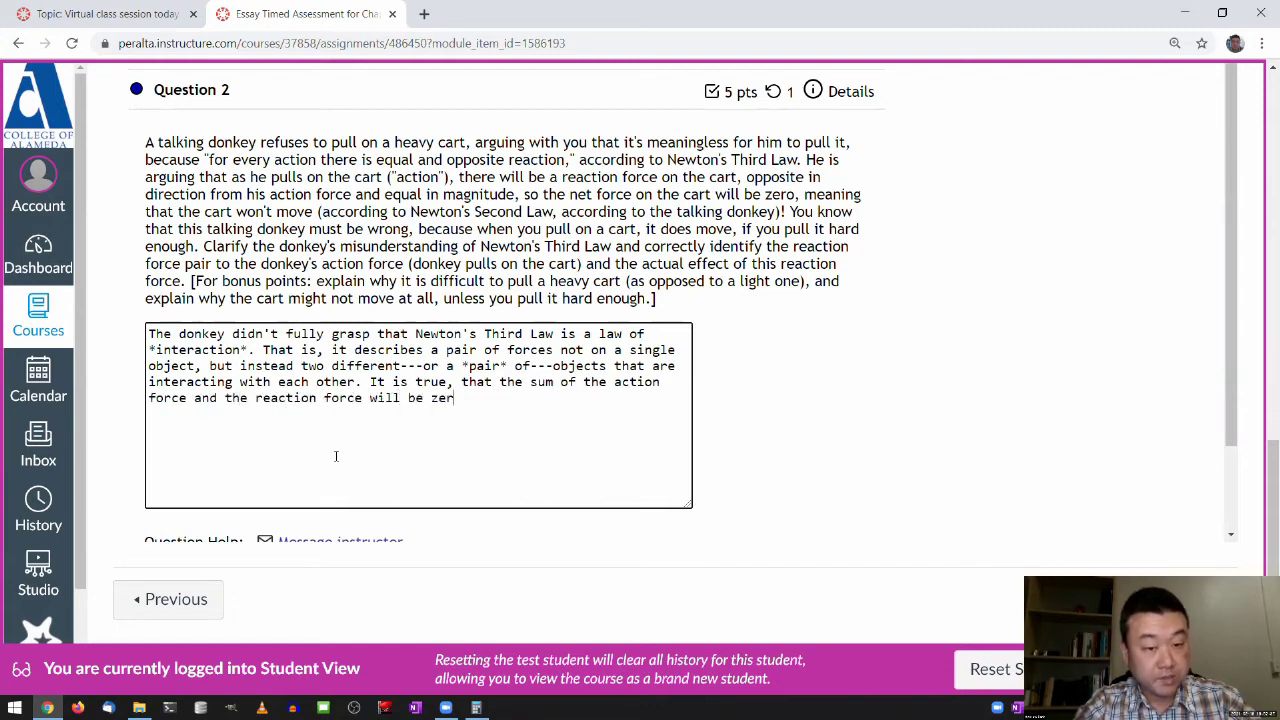
Step: Continue the sentence with the contrast "but because the action force and the reaction force act on *different* bodies,"
type("o, but because the action of")
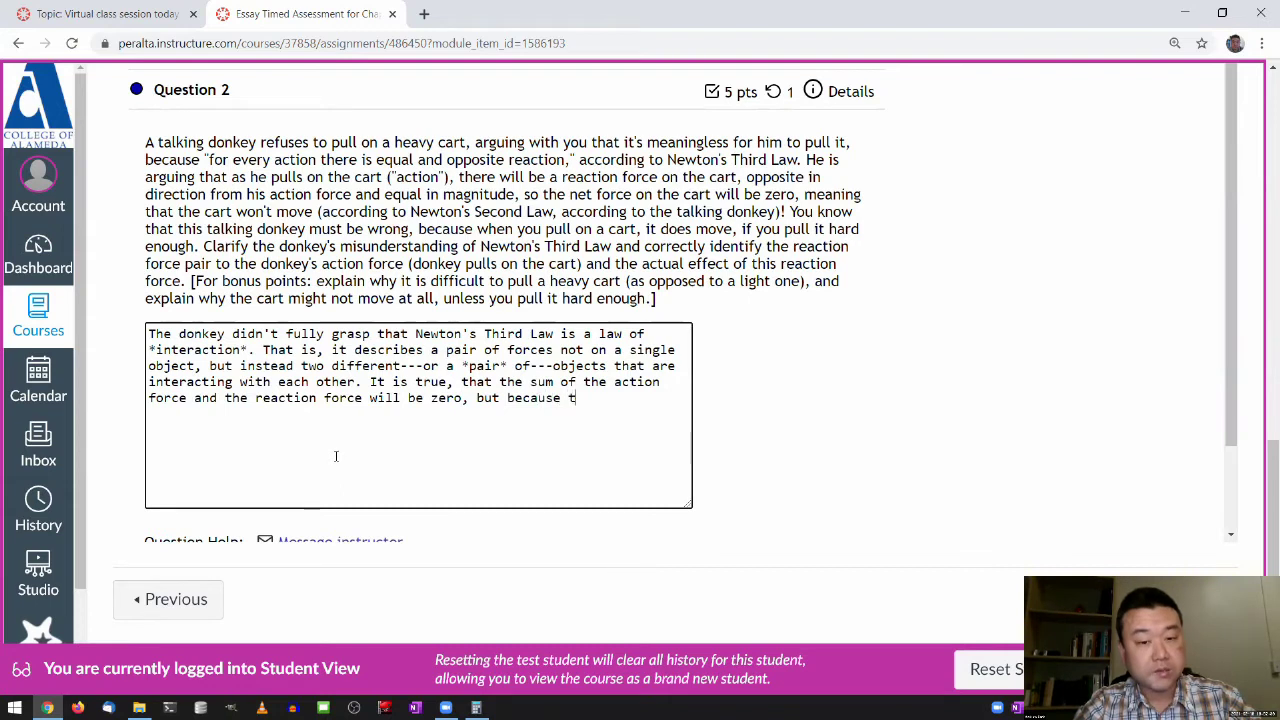
key("BackSpace")
key("BackSpace")
type("force and the")
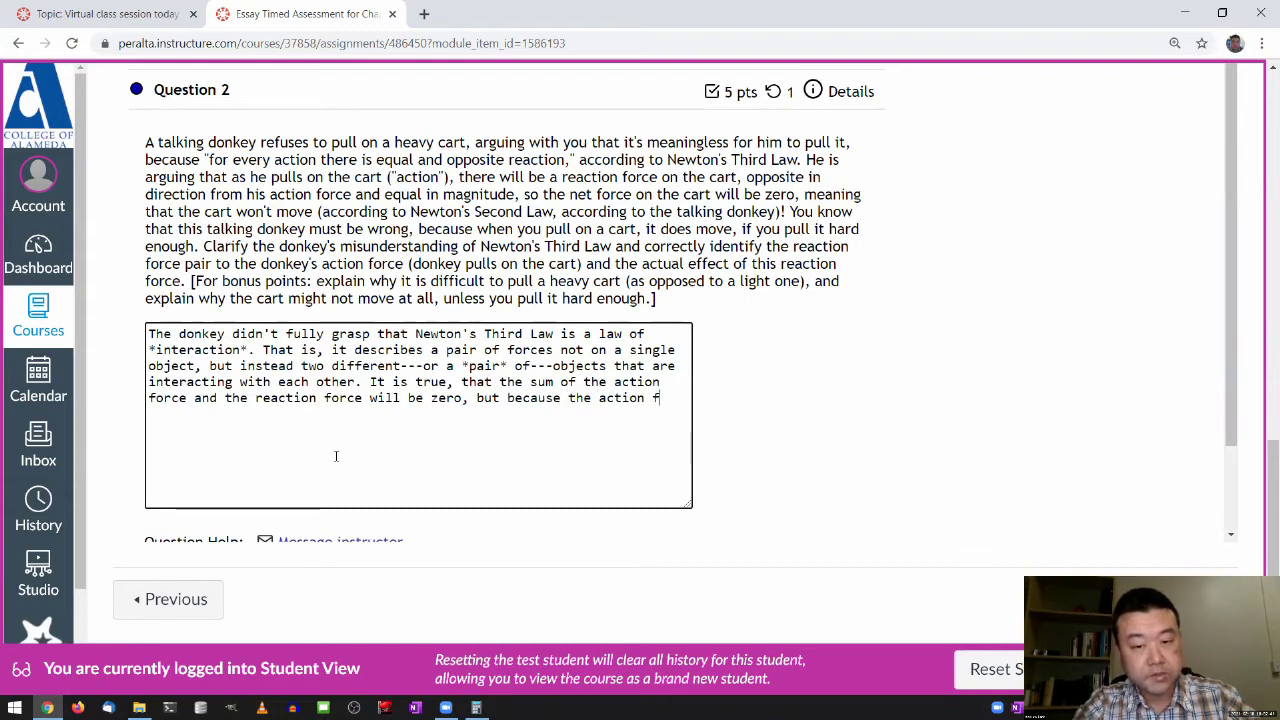
type(" reaction force ")
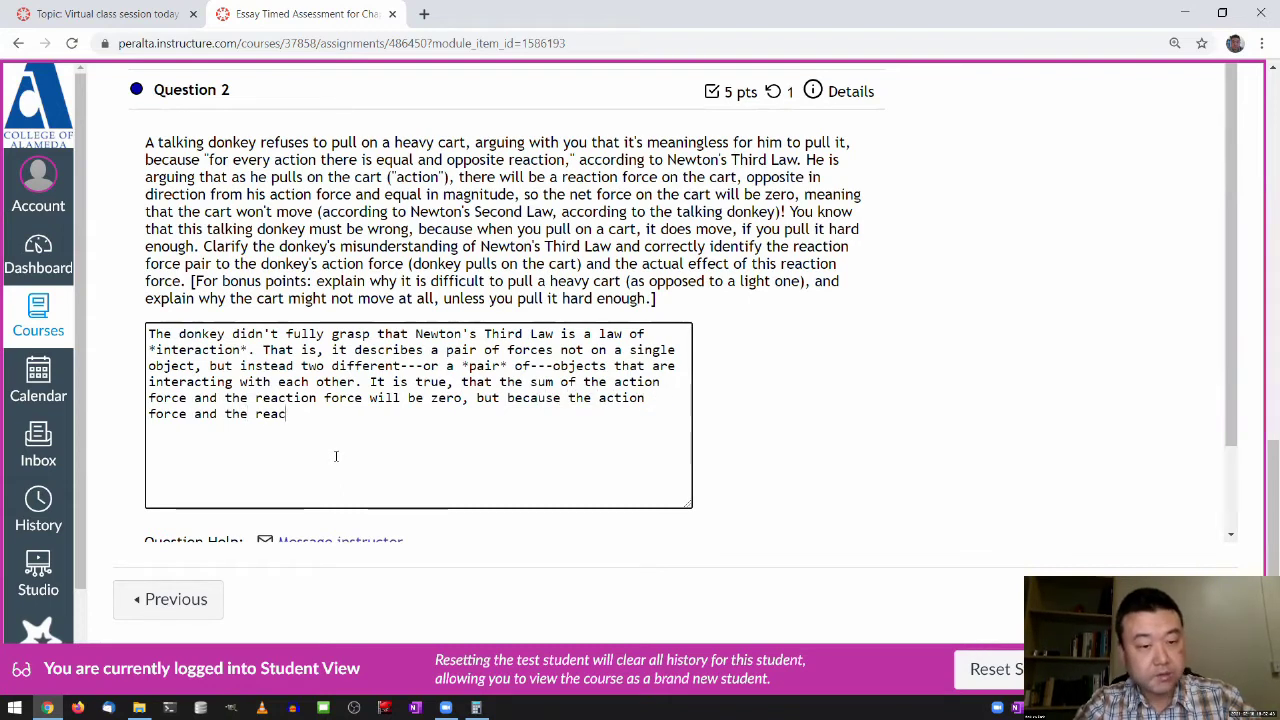
type("act on ")
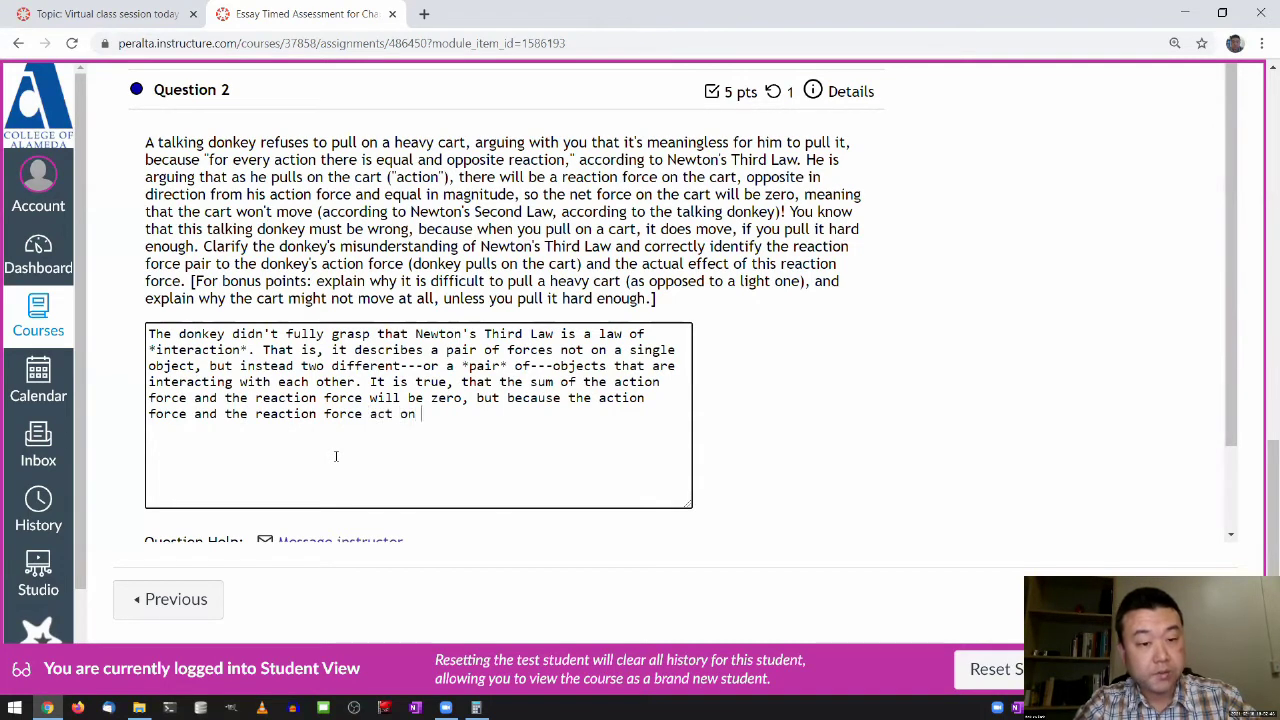
type("*different* b")
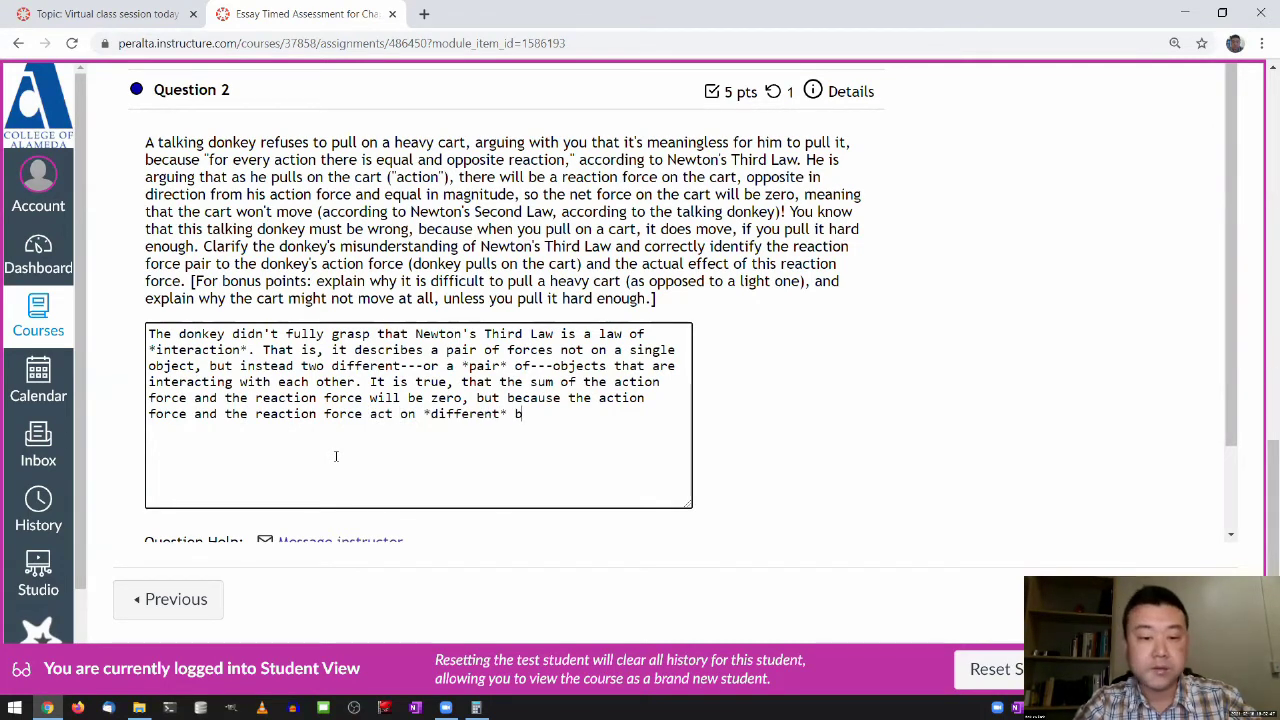
type("odies, th")
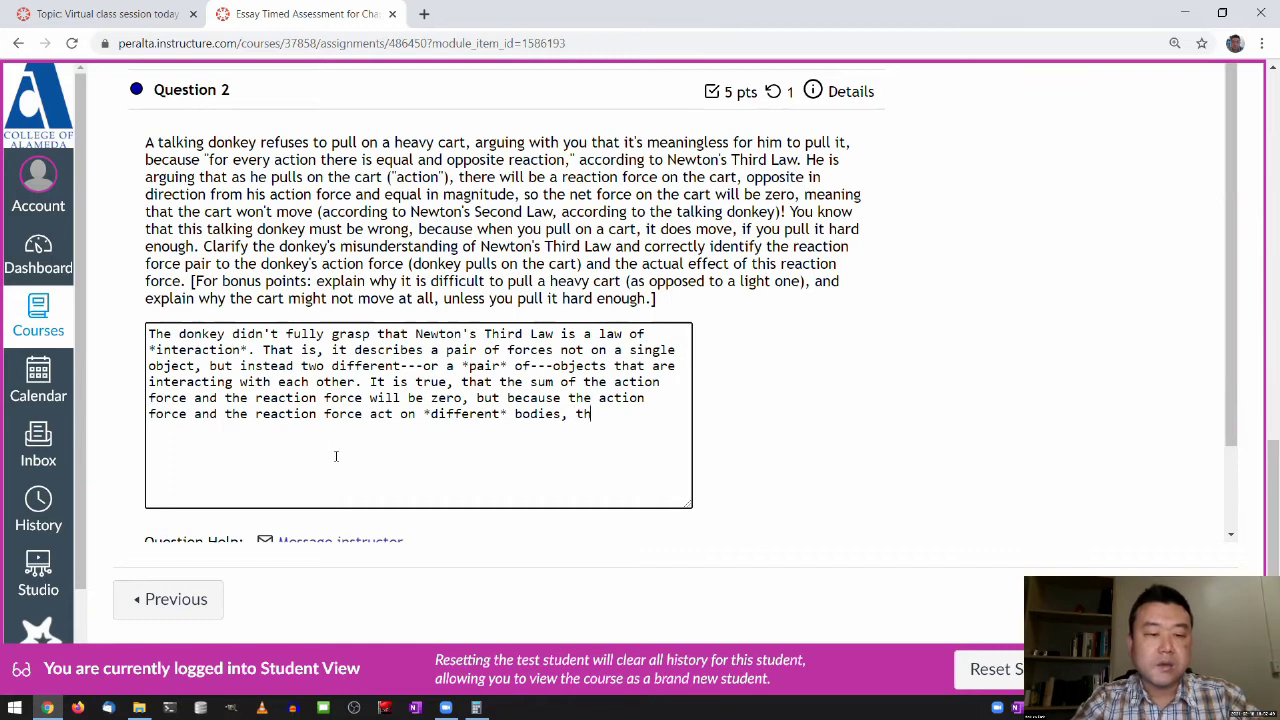
Step: State the consequence in the answer: "the net force on an object due to a particular action force can be non-zero"
type("e net force ")
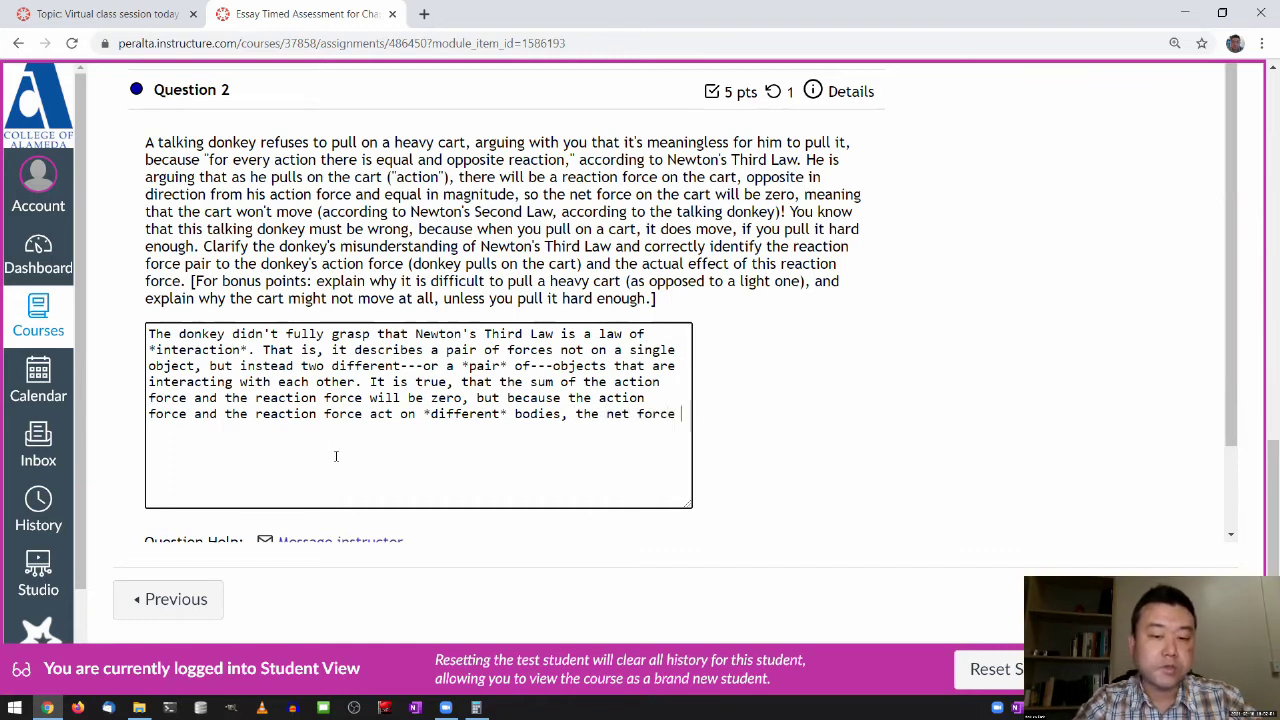
type("on an object ")
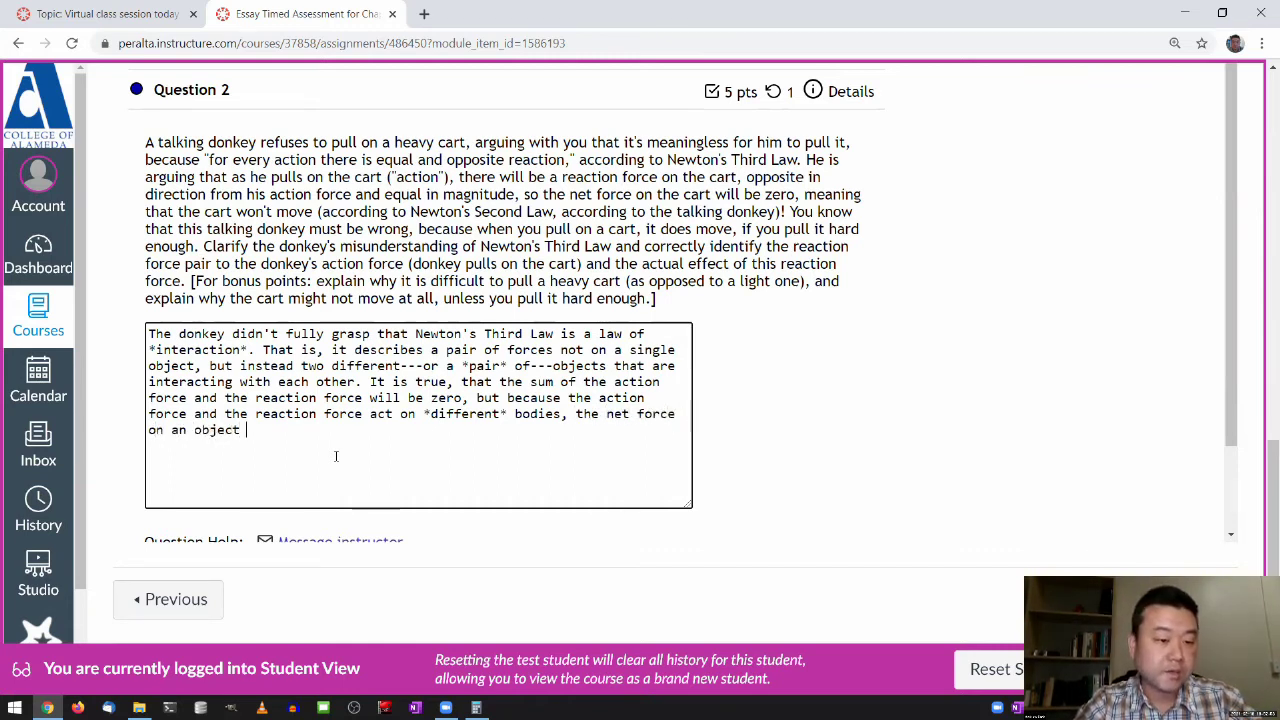
type("due to a particu")
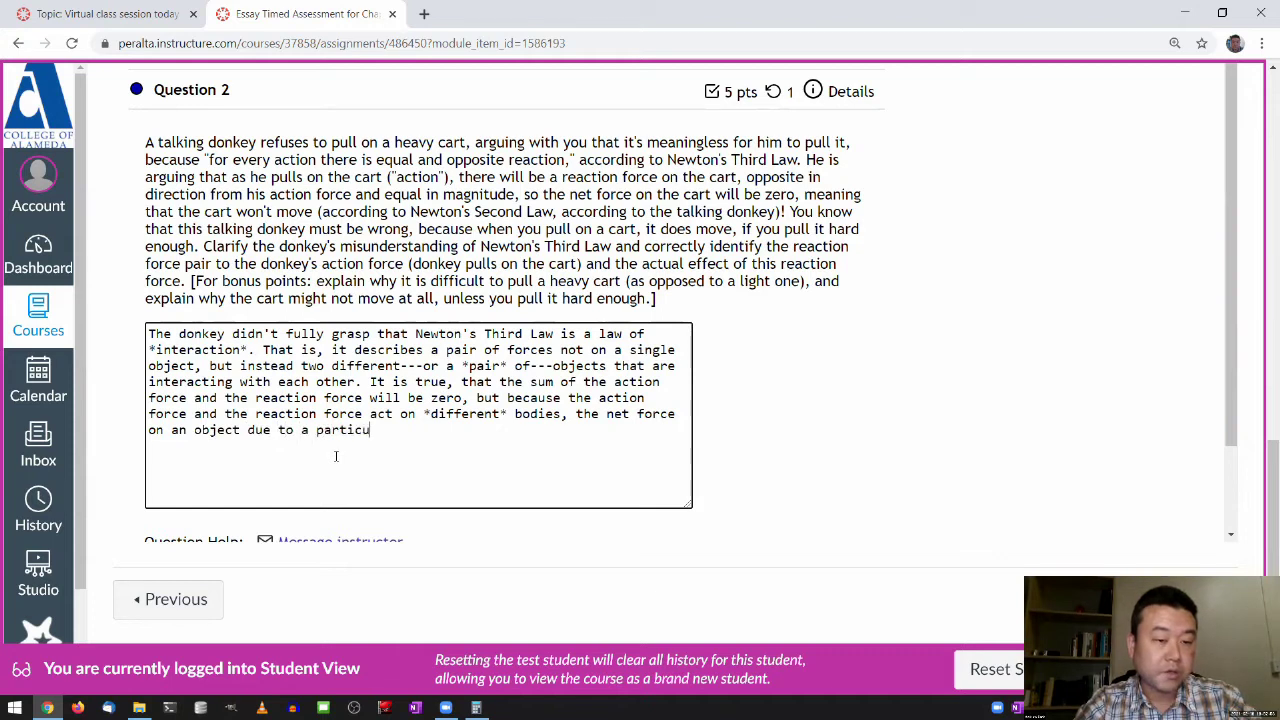
type("lar action force ")
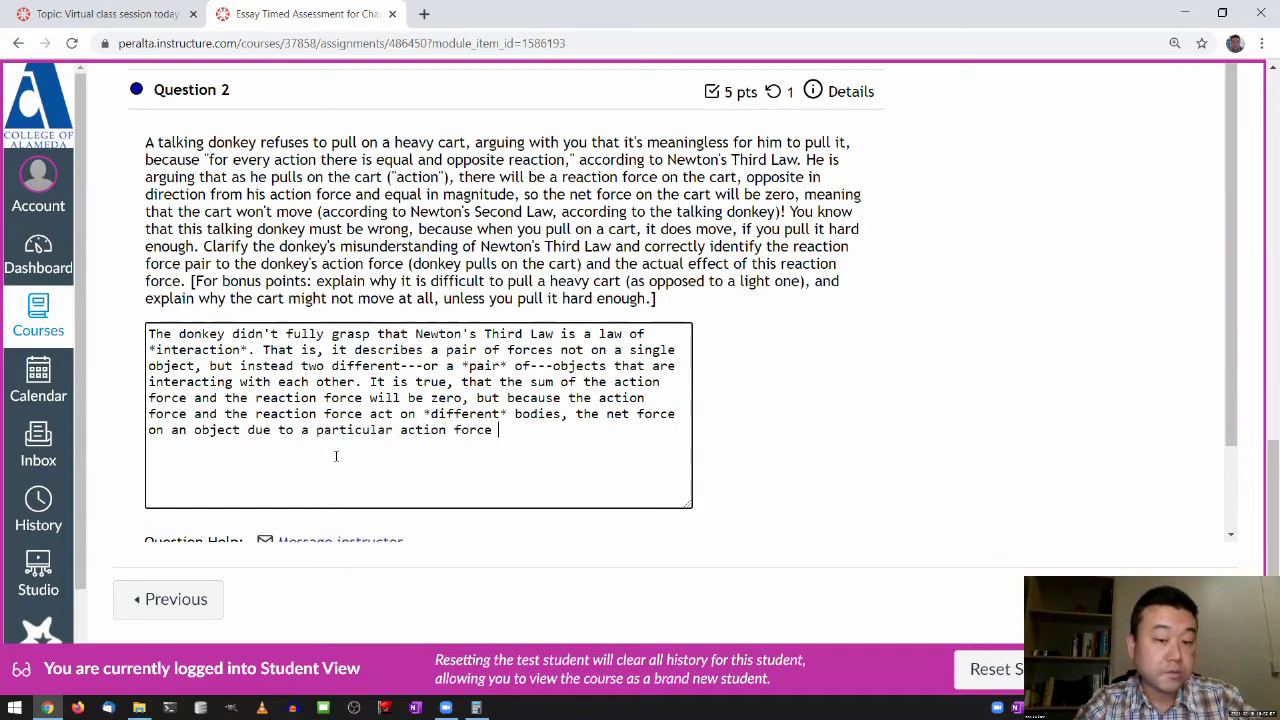
type("can be no")
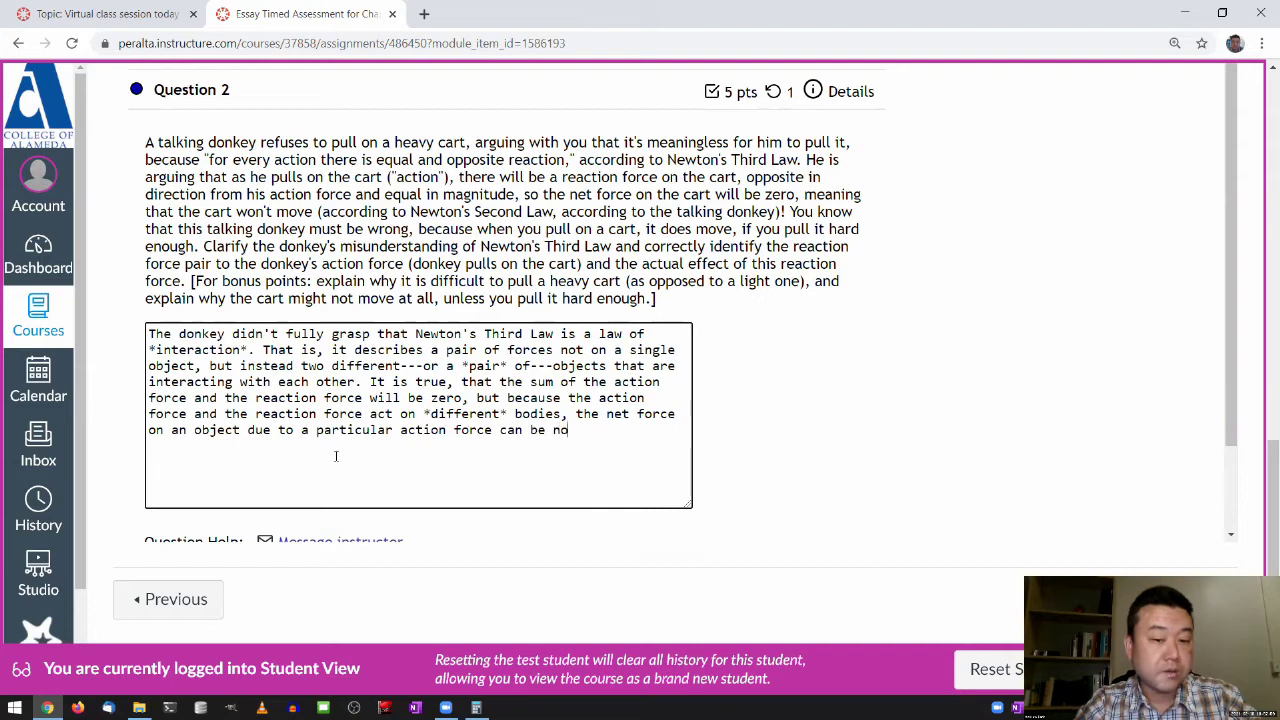
type("n-zero (the r")
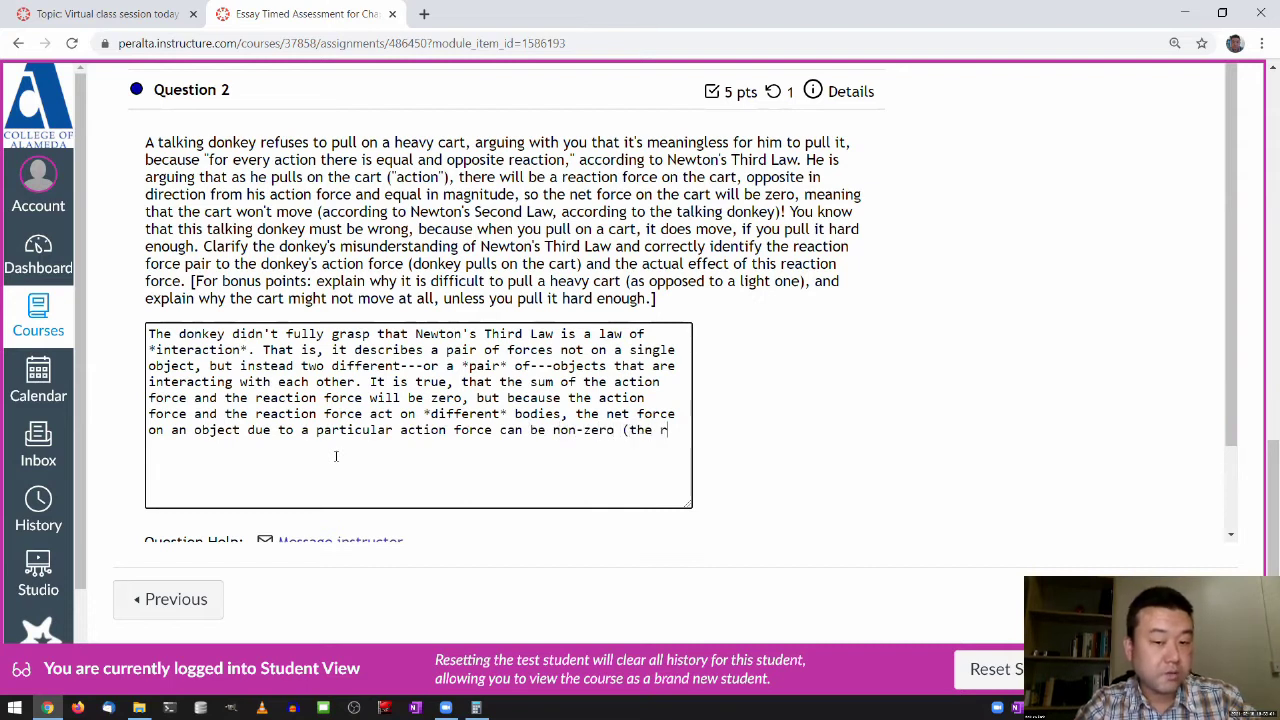
Step: Close the first paragraph with the parenthetical remark "(the reaction force is on another object ...)."
type("eaction force is ")
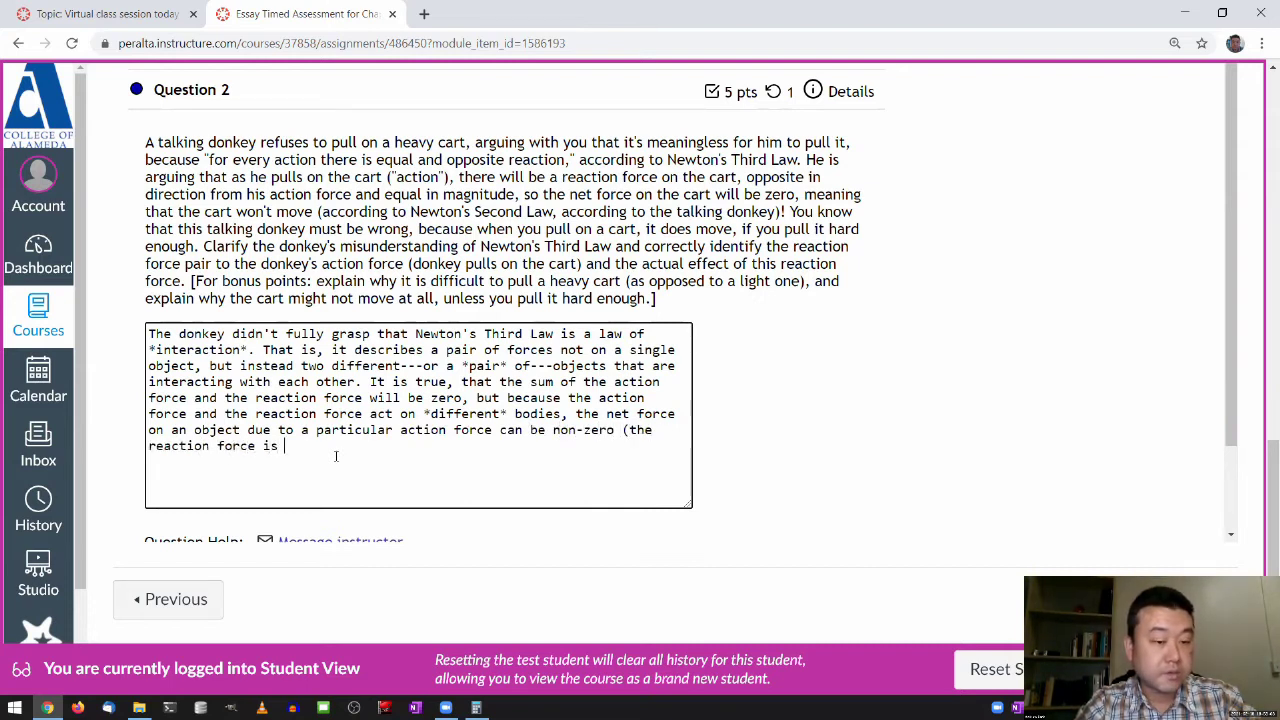
type("on another object")
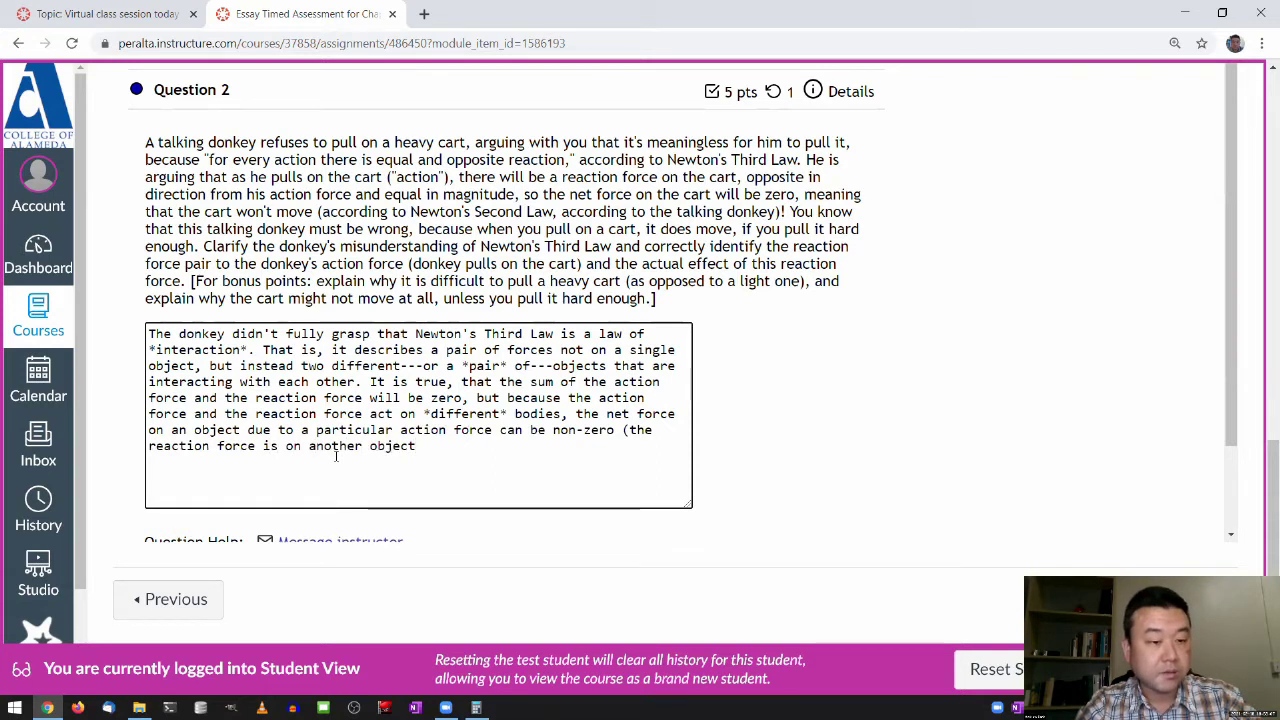
type(" ...)")
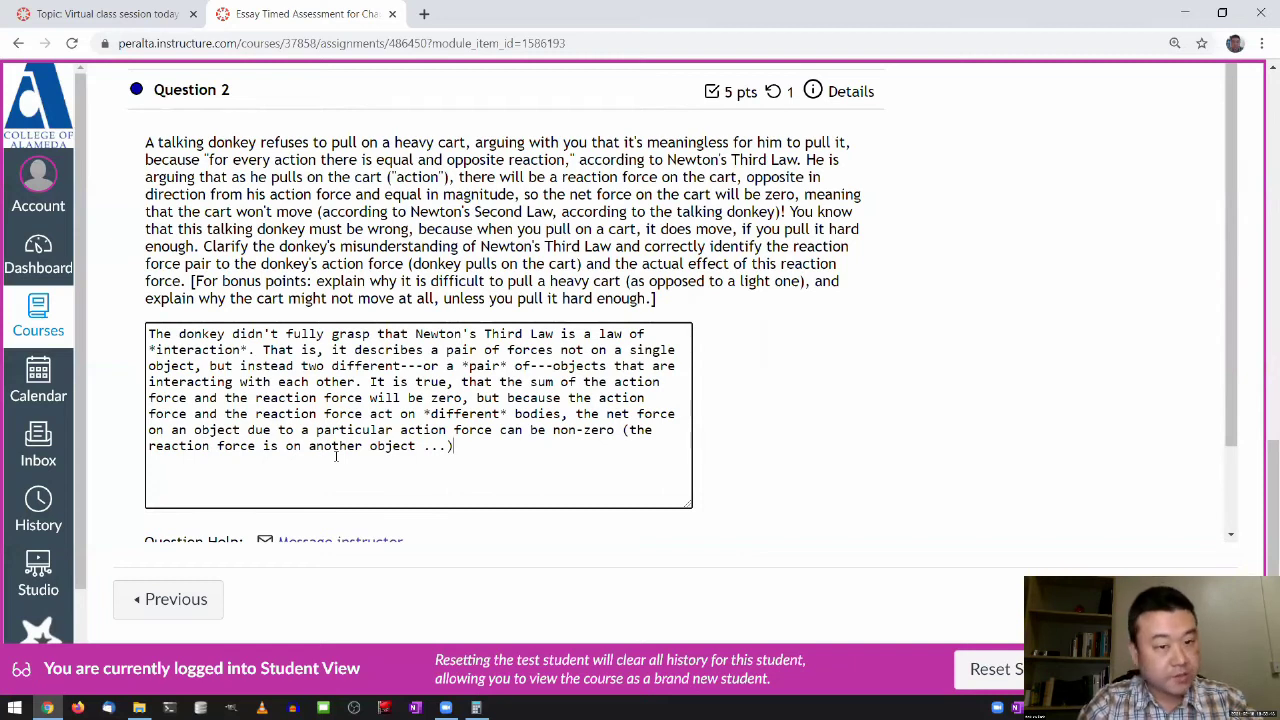
mouse_move(203, 246)
left_mouse_down()
mouse_move(588, 229)
mouse_move(606, 246)
mouse_move(644, 246)
mouse_move(186, 263)
mouse_move(213, 263)
left_mouse_up()
left_click(466, 442)
type(".")
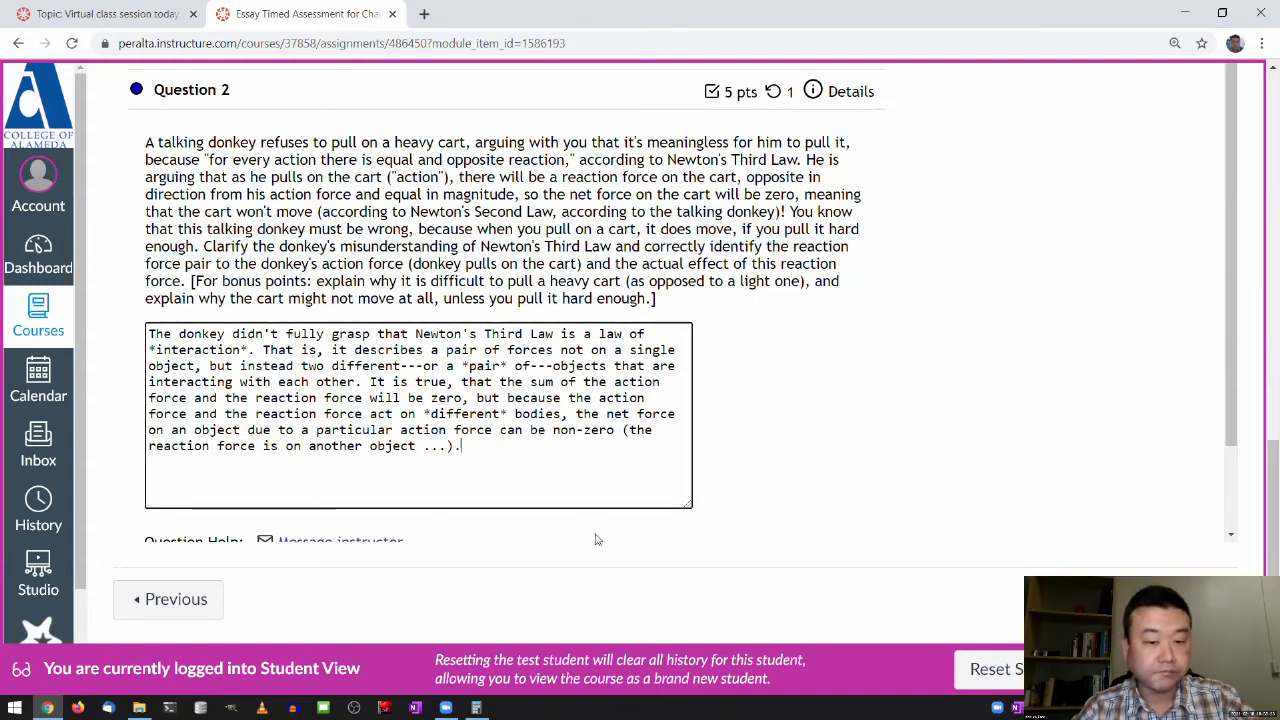
Step: Begin a second paragraph, separated by a blank line, with: The reaction force pair to "donkey pulls on the cart"
key("Return")
key("Return")
type("The rea")
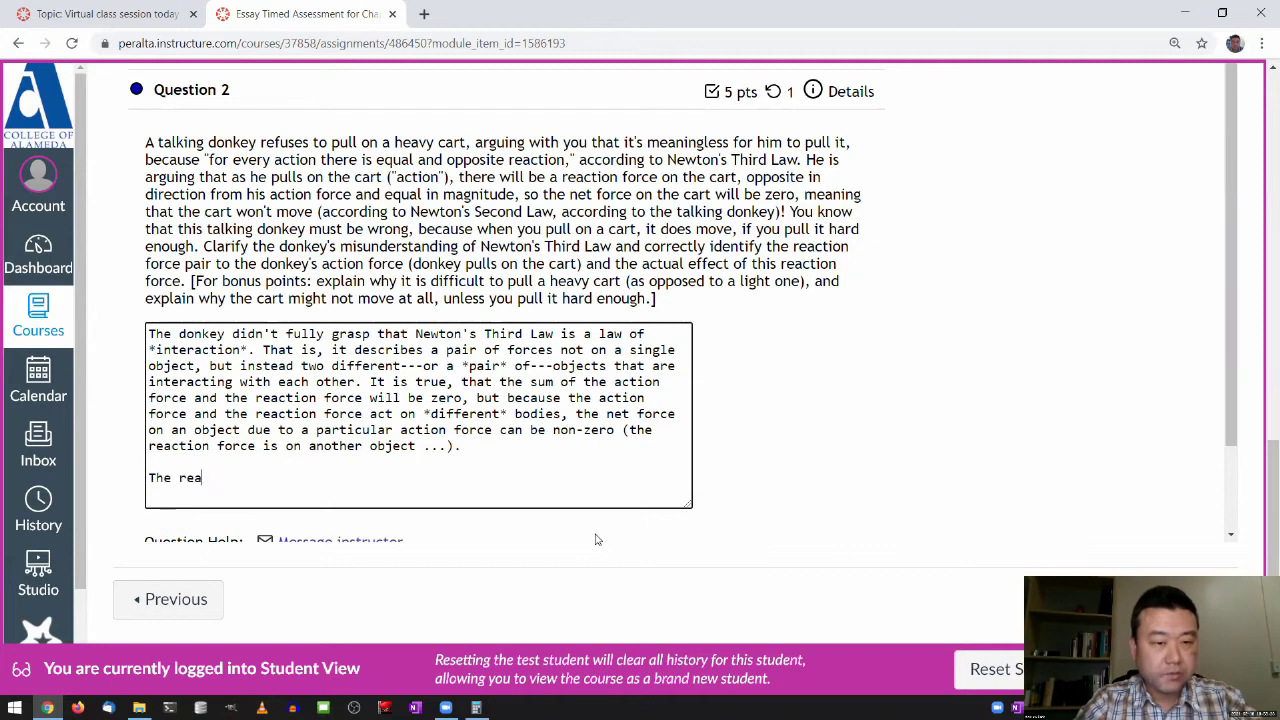
type("ction force pair t")
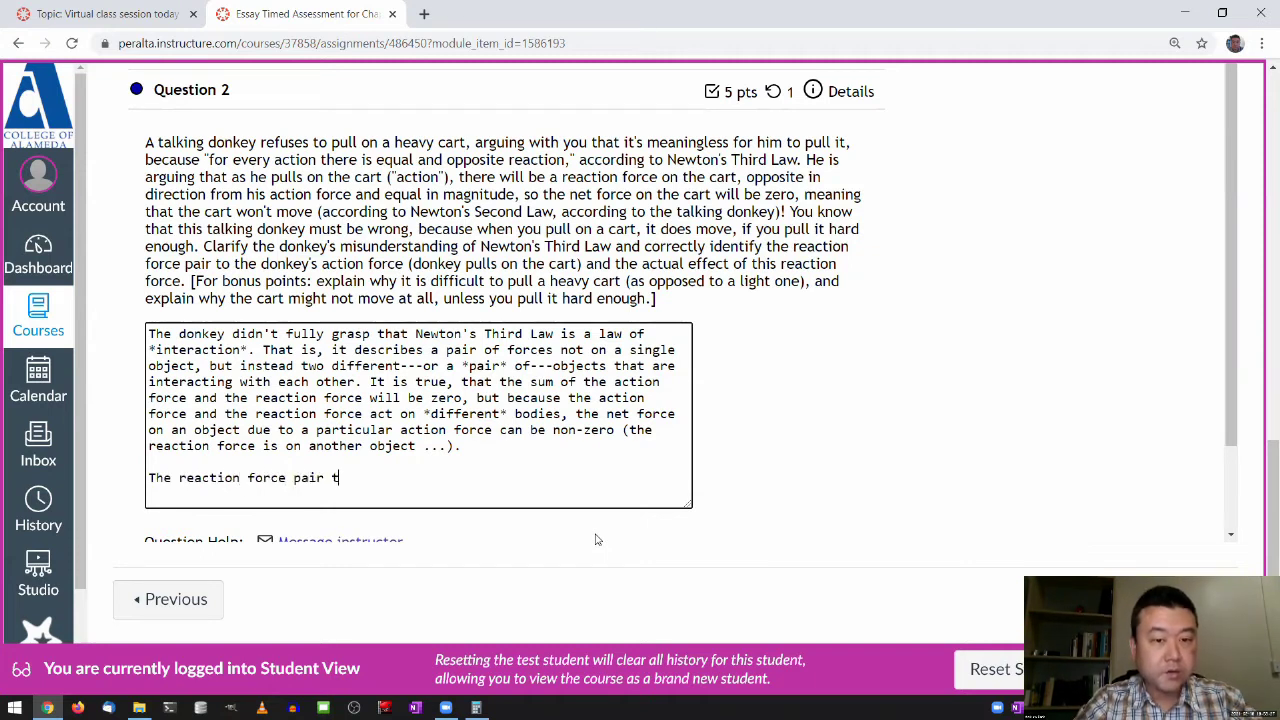
type("o \"donkey pul")
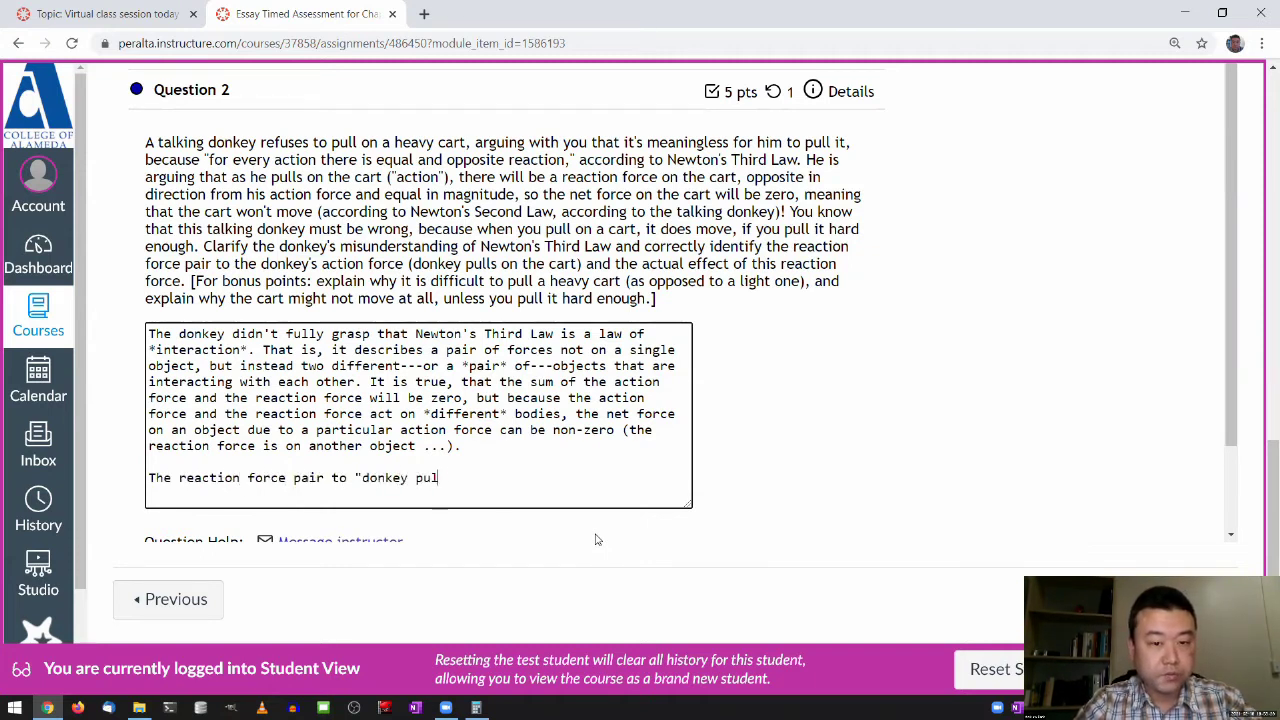
type("ls on the cart\"")
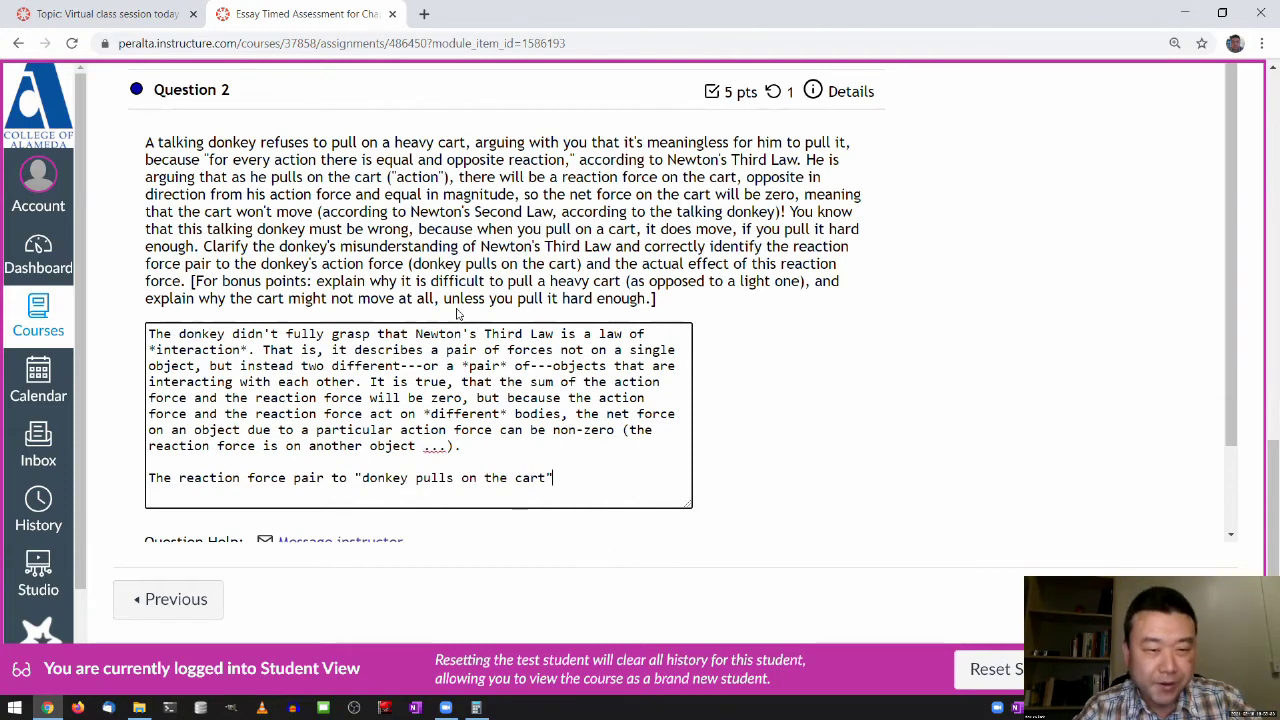
Step: Highlight the donkey's action force in the prompt and complete the answer's sentence with: is "cart pulls (back) on the donkey."
left_click_drag(413, 265, 577, 265)
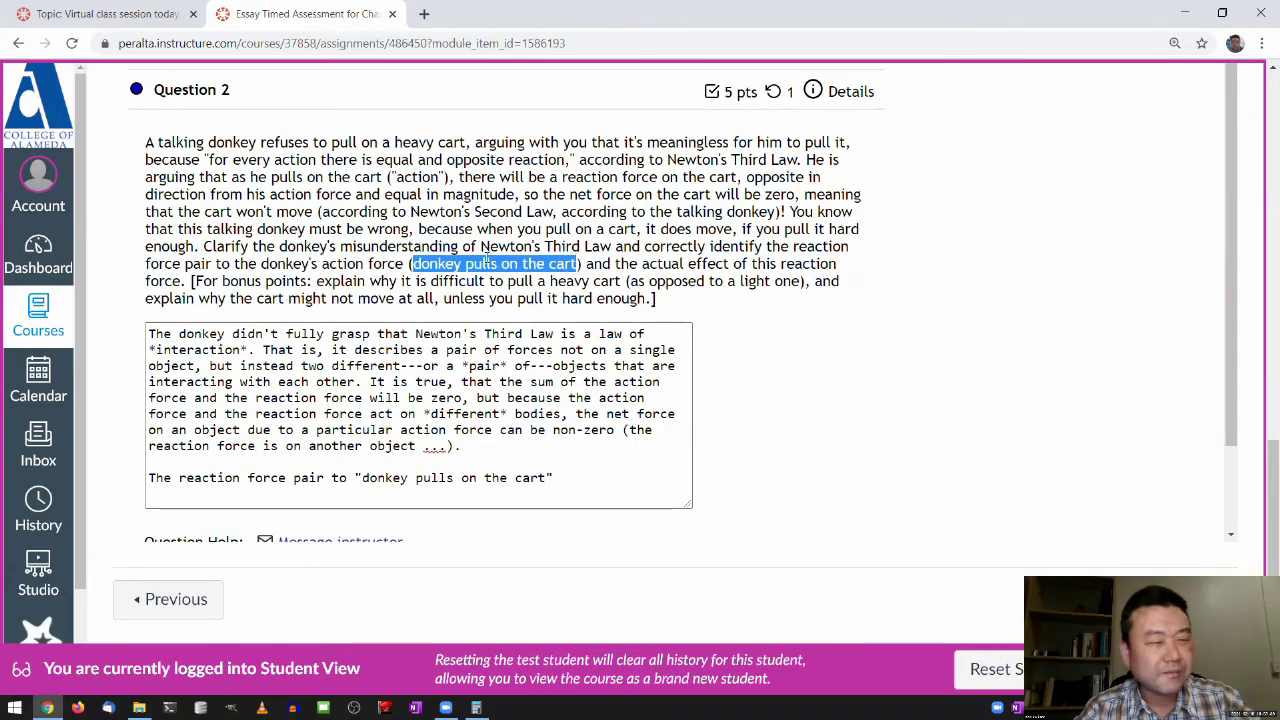
left_click(577, 486)
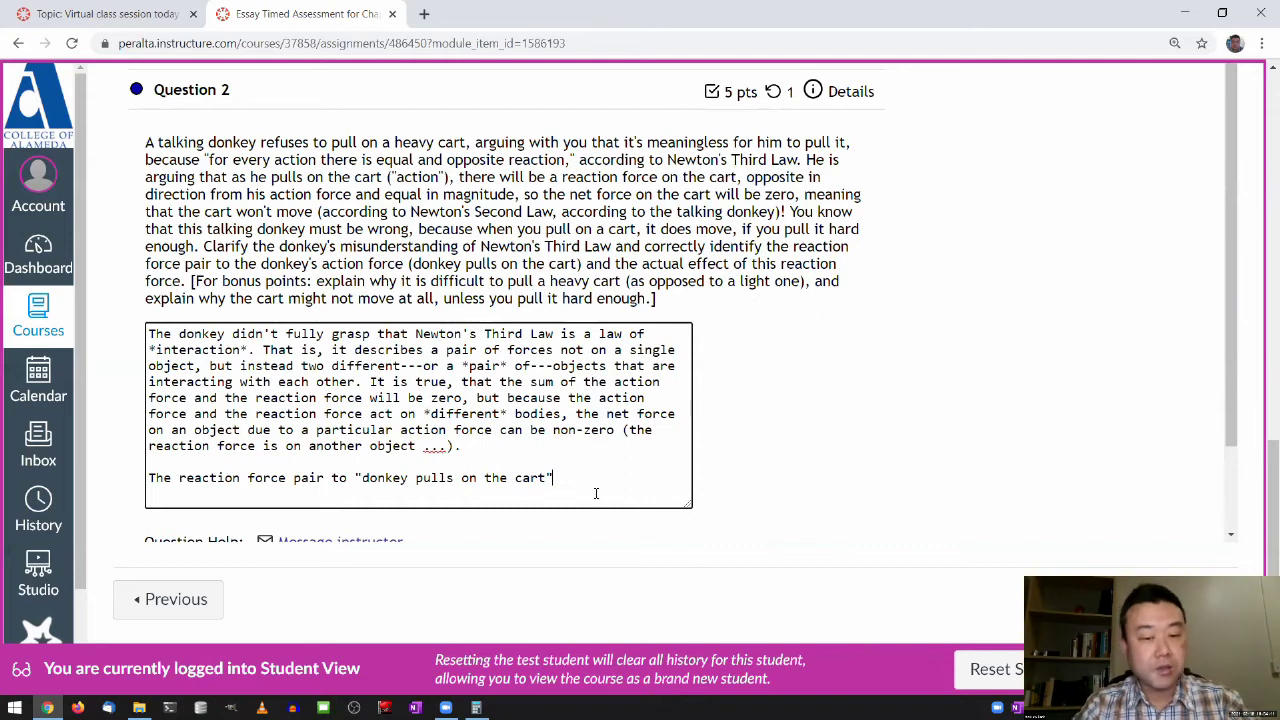
scroll(680, 485, "down", 1)
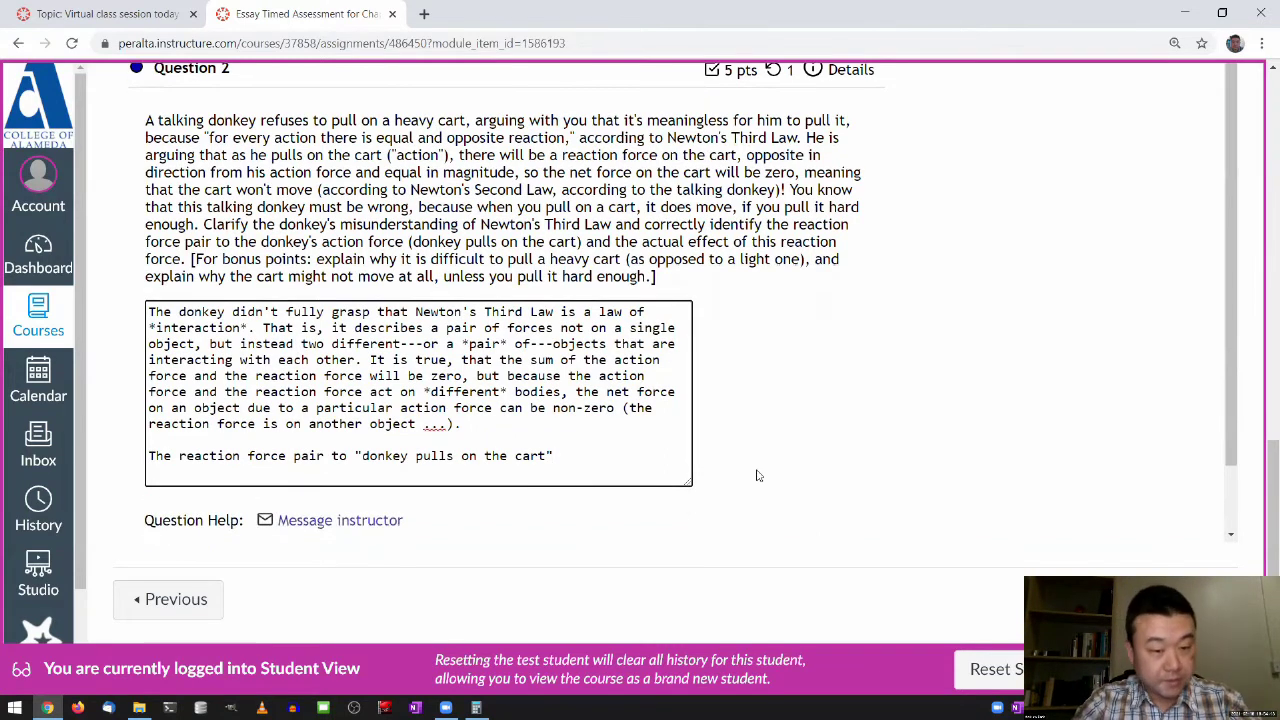
type("is \"cart pulls (back) on the donkey.\"")
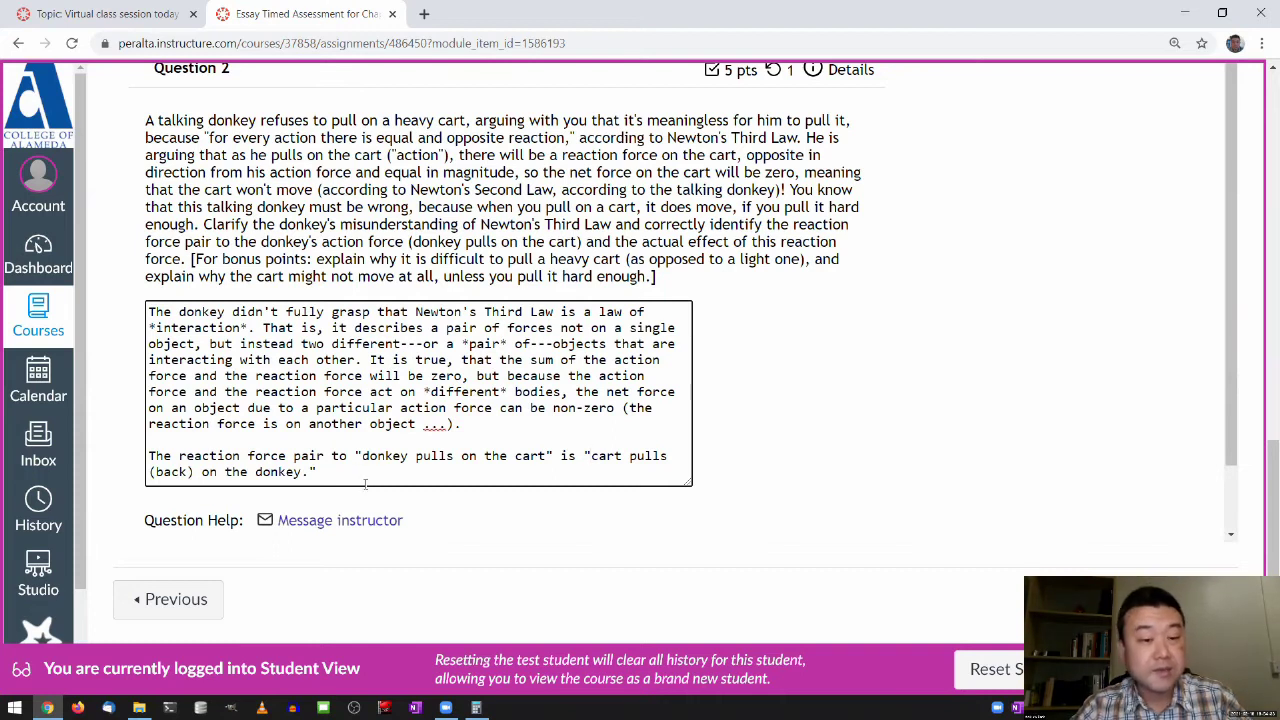
Step: Open a bracketed note after the reaction-pair sentence with: [The action force is "cart pulls on the donkey"
type("[The")
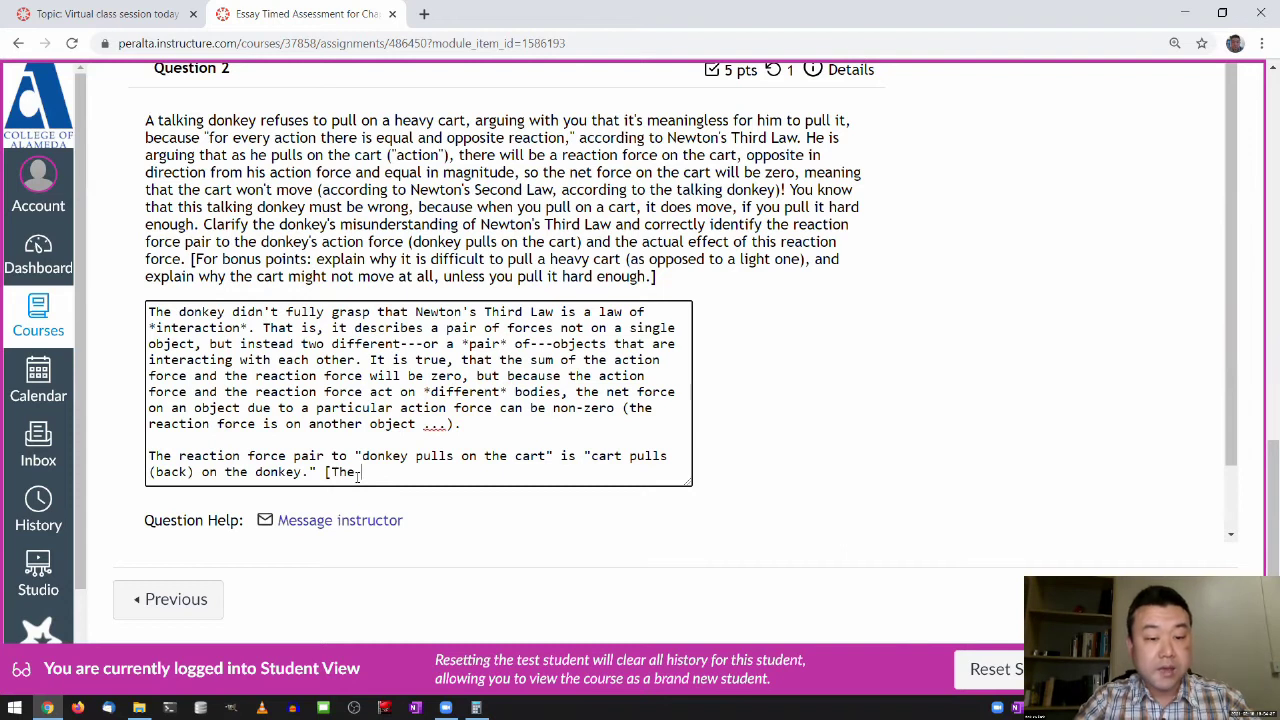
type(" action fo")
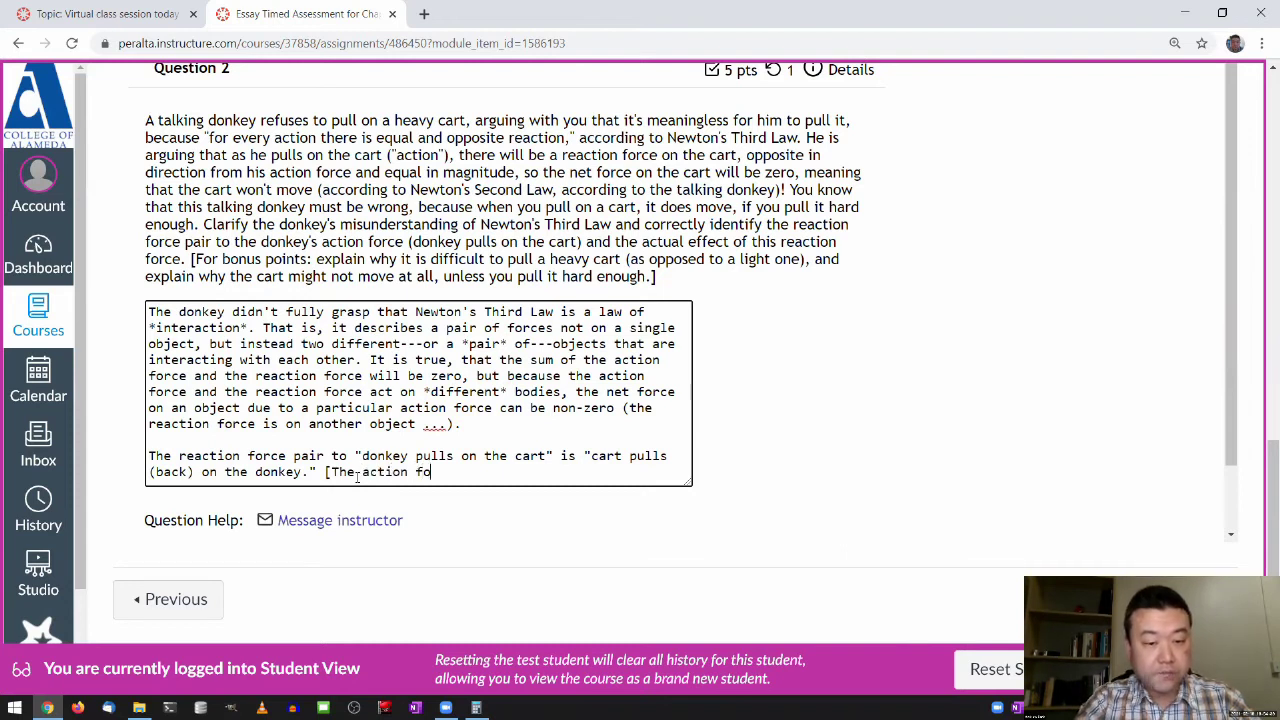
type("rce is \"cart p")
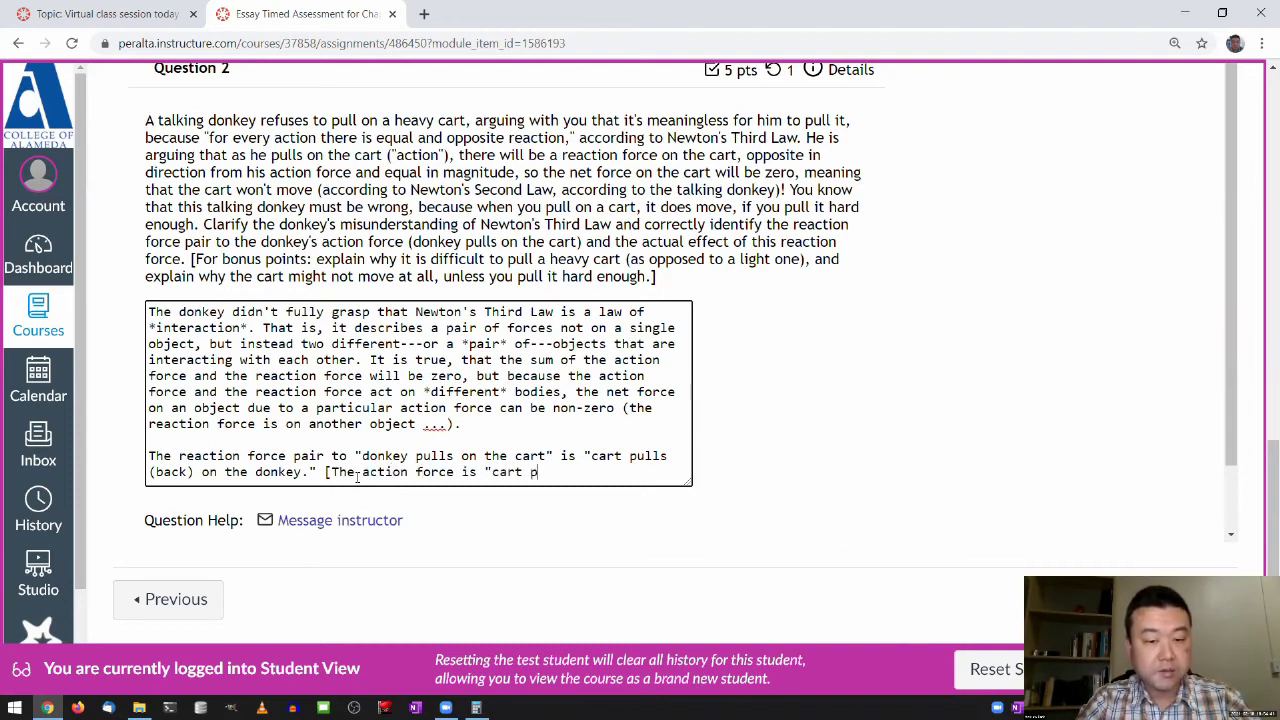
type("ulls on the donkey\"")
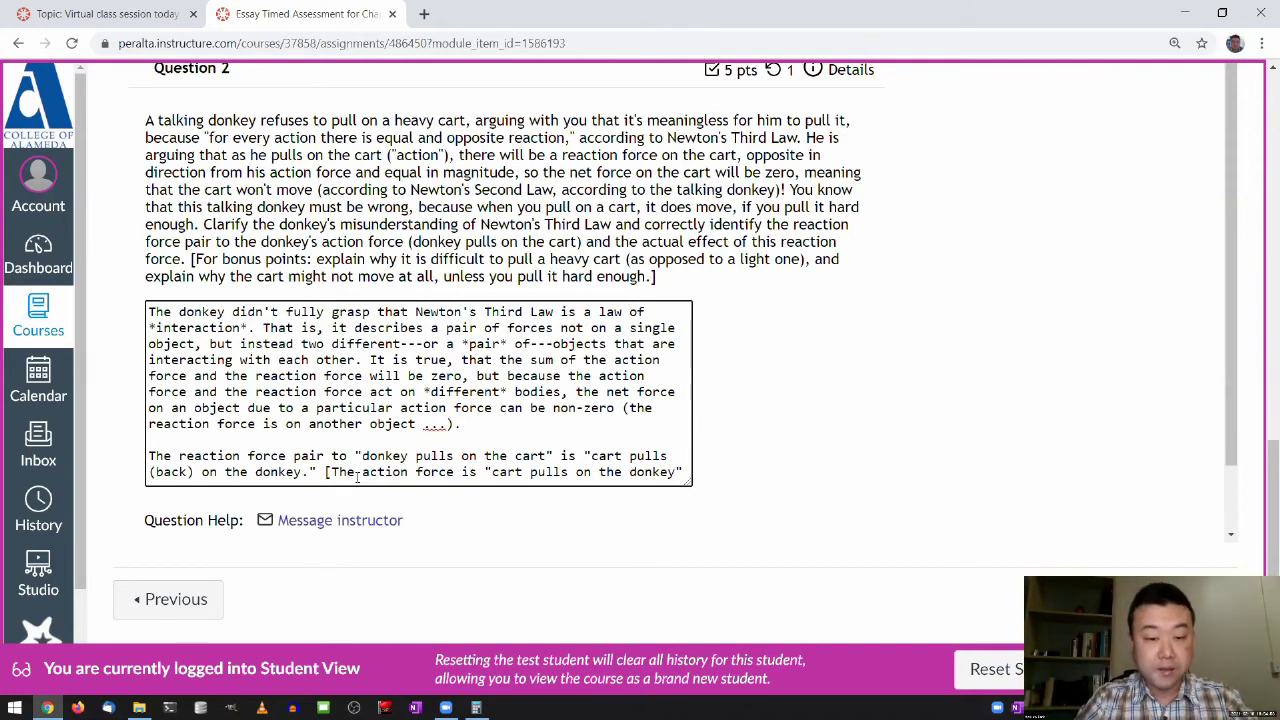
Step: Continue the bracketed note with: and the reaction force is "donkey pulls on the cart"
type("and the ")
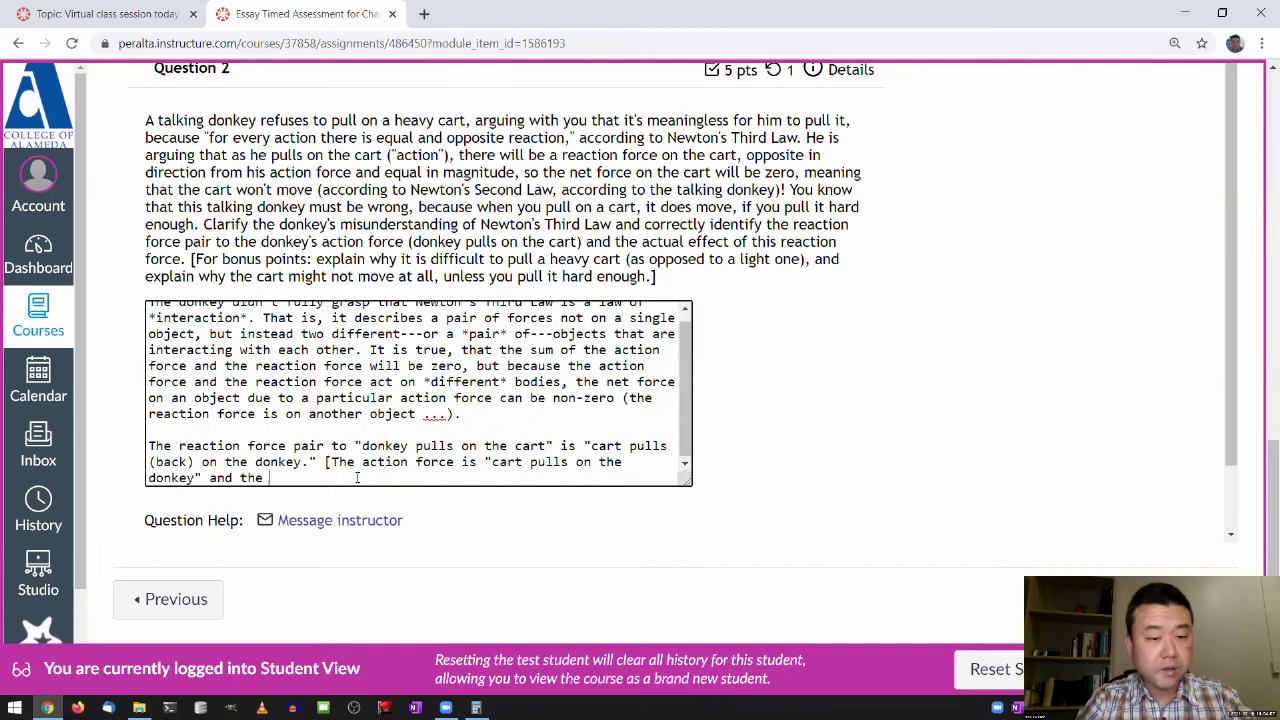
type("reaction force is ")
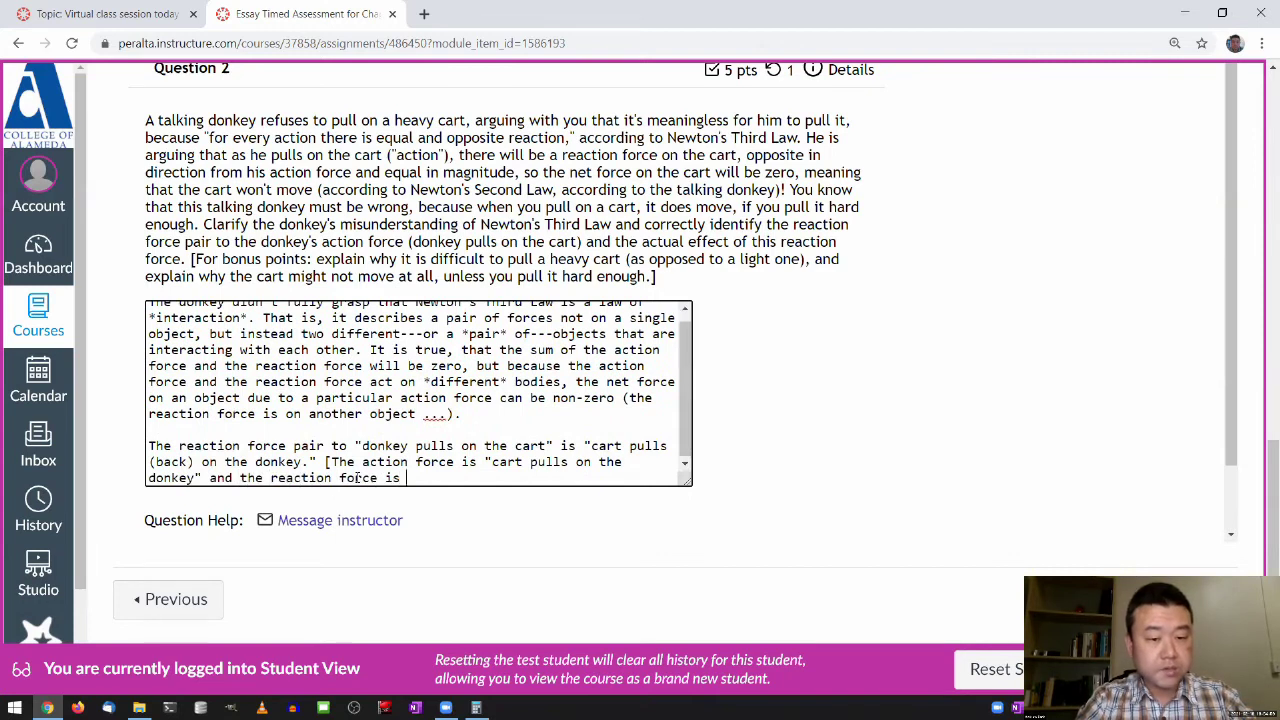
type("\"donke")
type("y p")
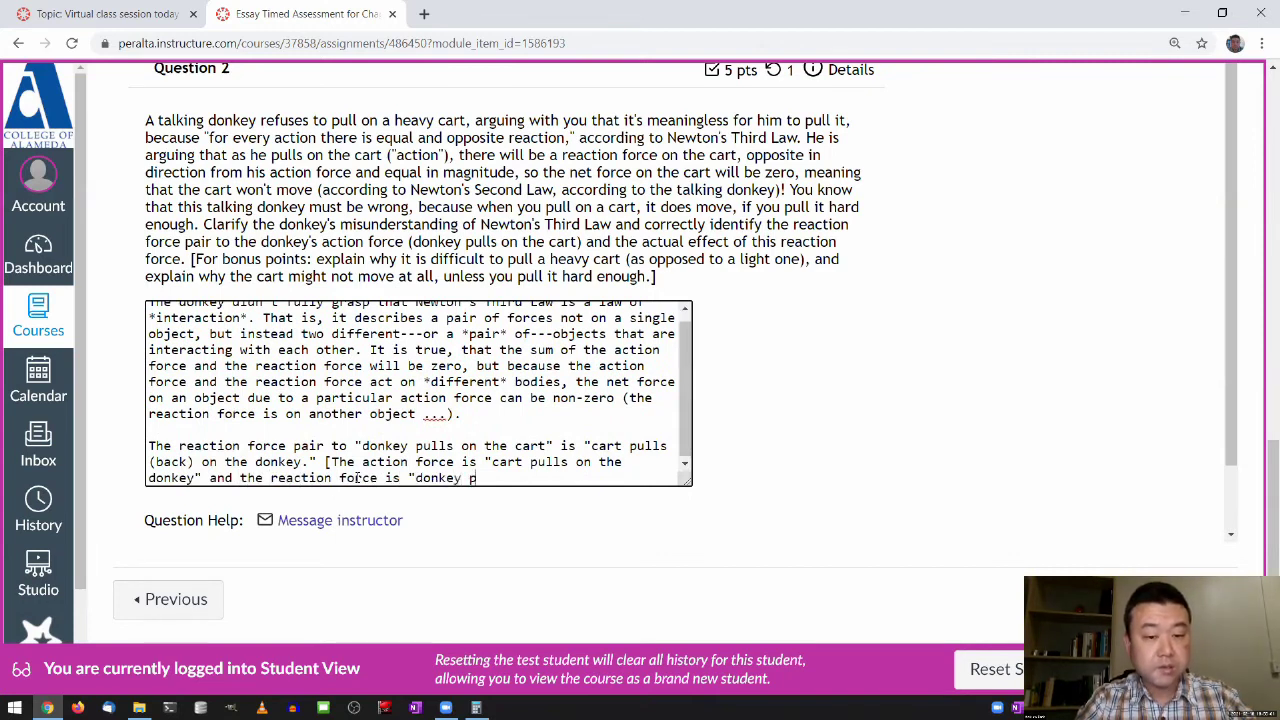
type("ulls on the cart")
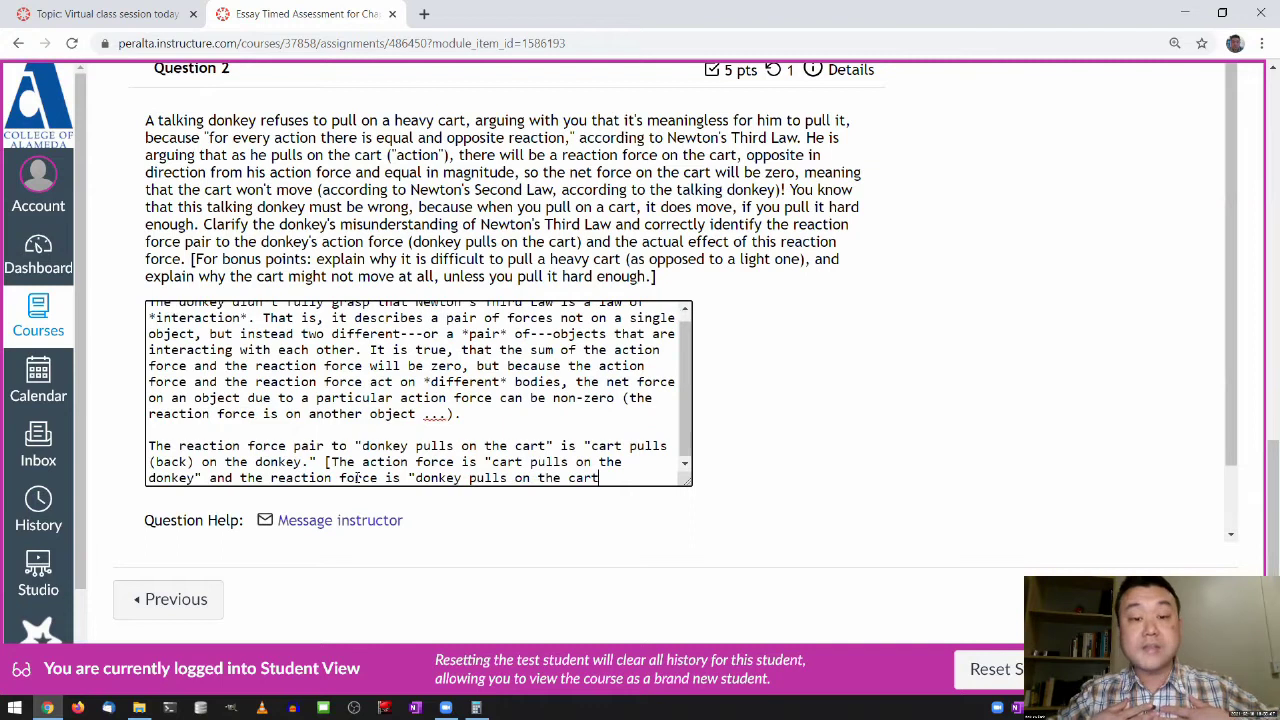
type("\" ")
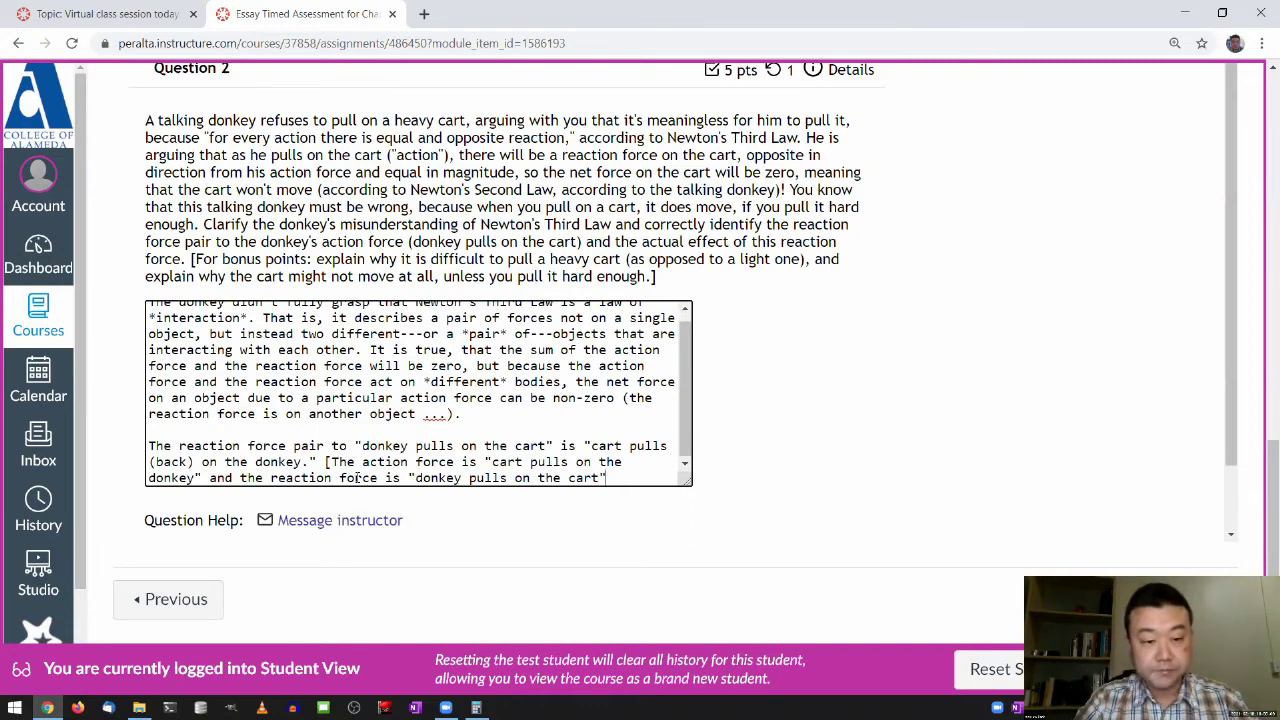
Step: Finish the bracketed note with: is another way to describe the same interaction.]
type("is ano")
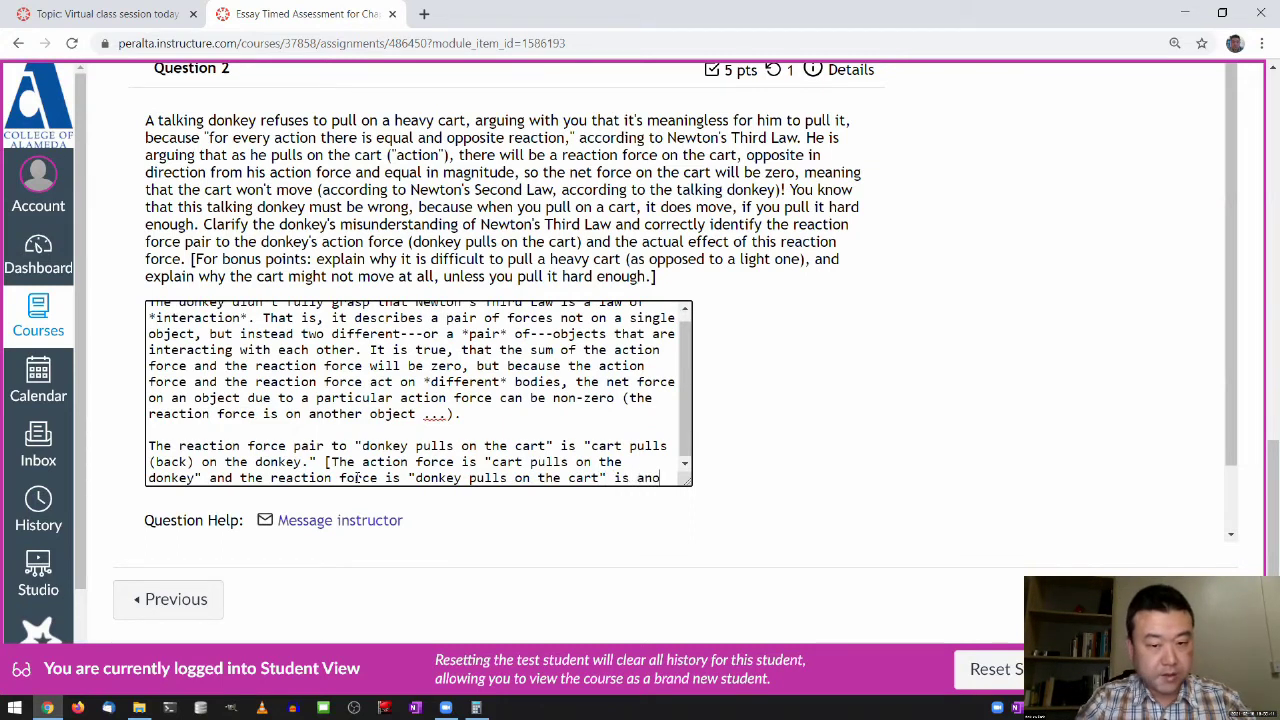
type("ther way to describe")
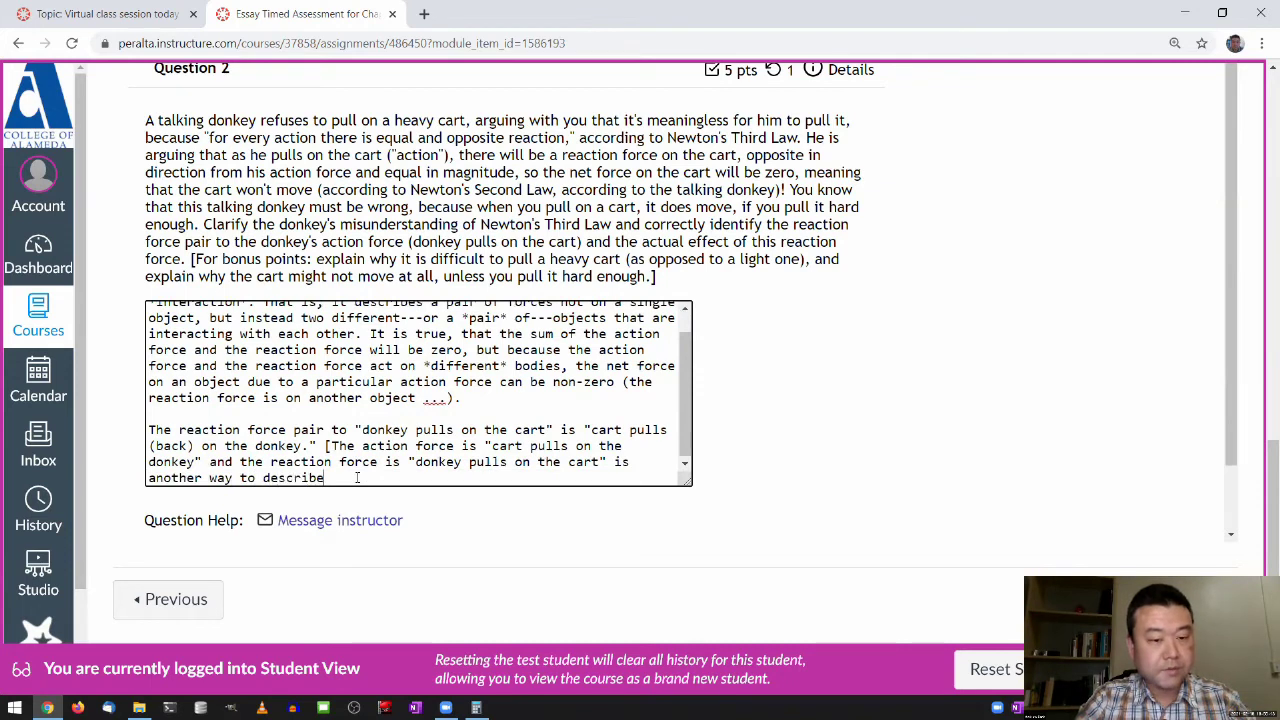
type(" the same interaction.]")
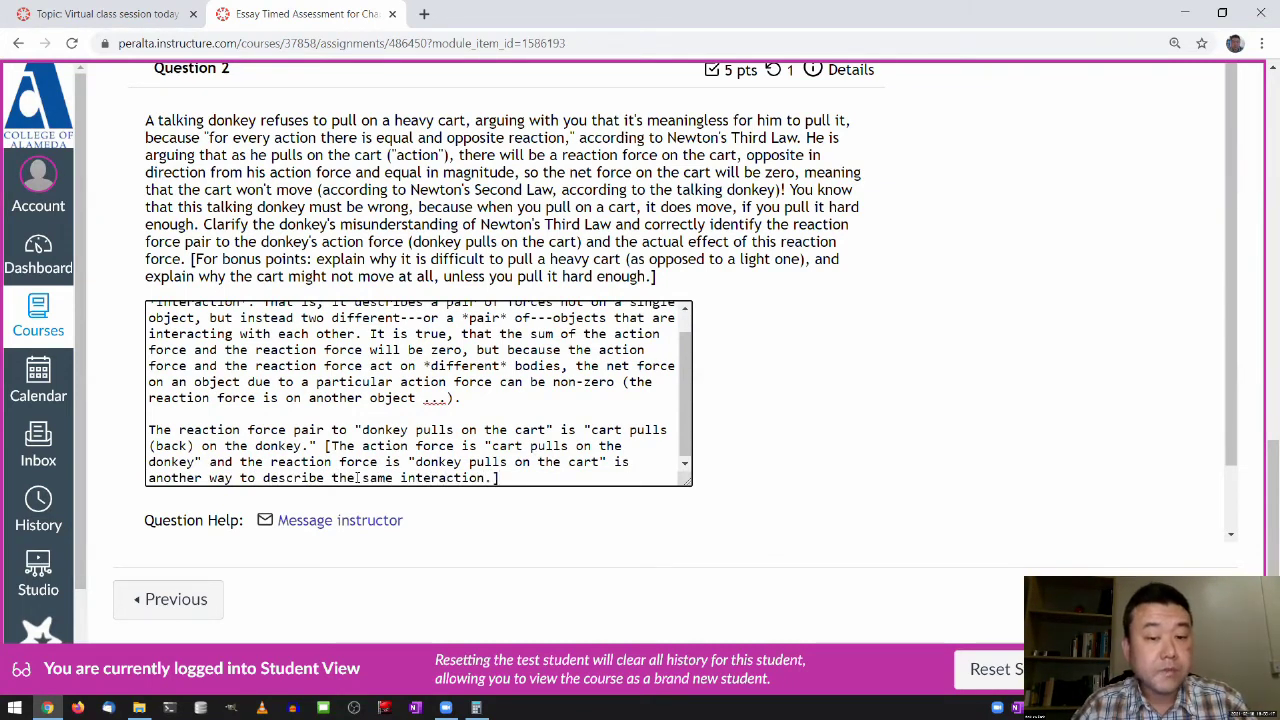
Step: Start a new sentence after the bracketed note: And in fact, this is why the donkey finds that it's harder to move forward
type(" And in fact")
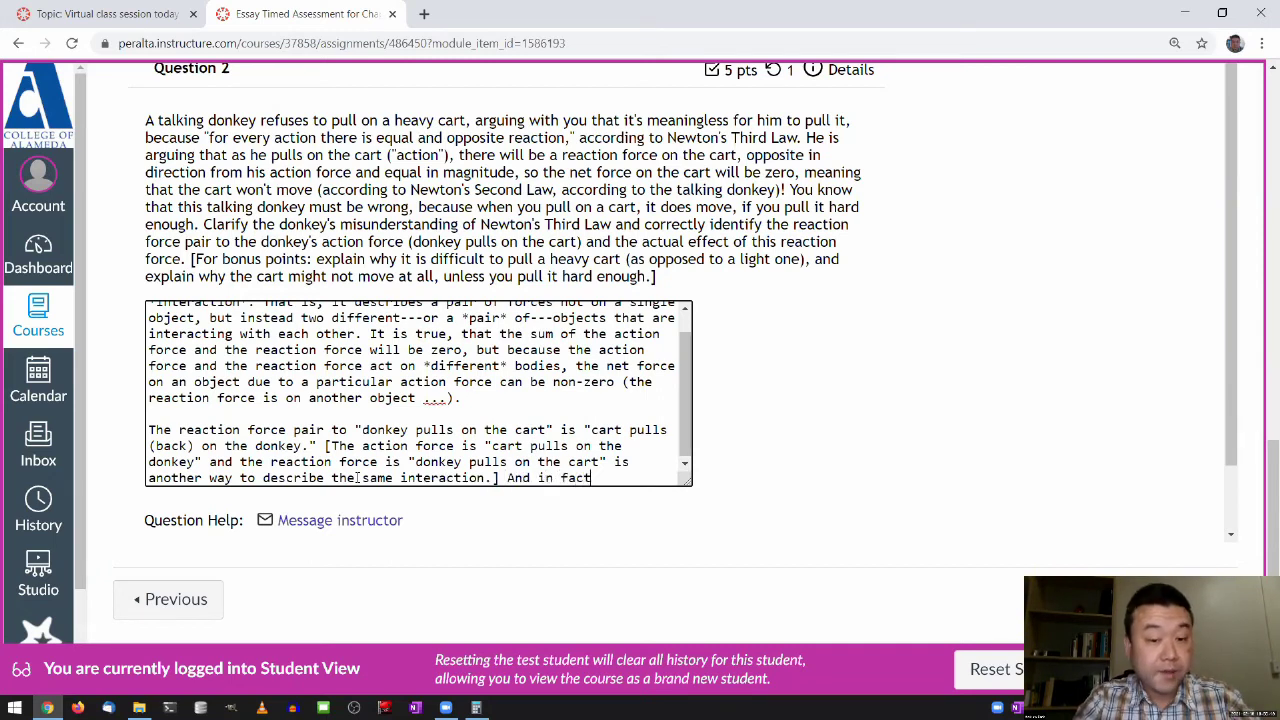
type(", this is why the donkey find")
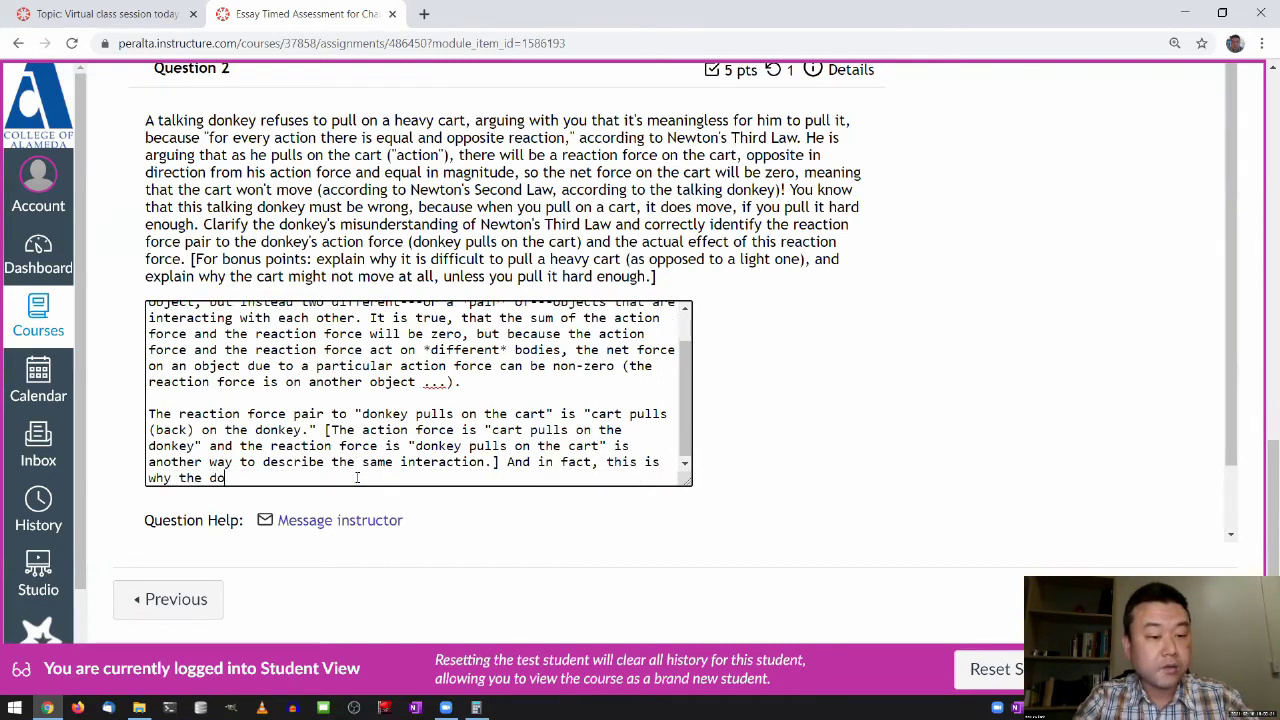
type("it")
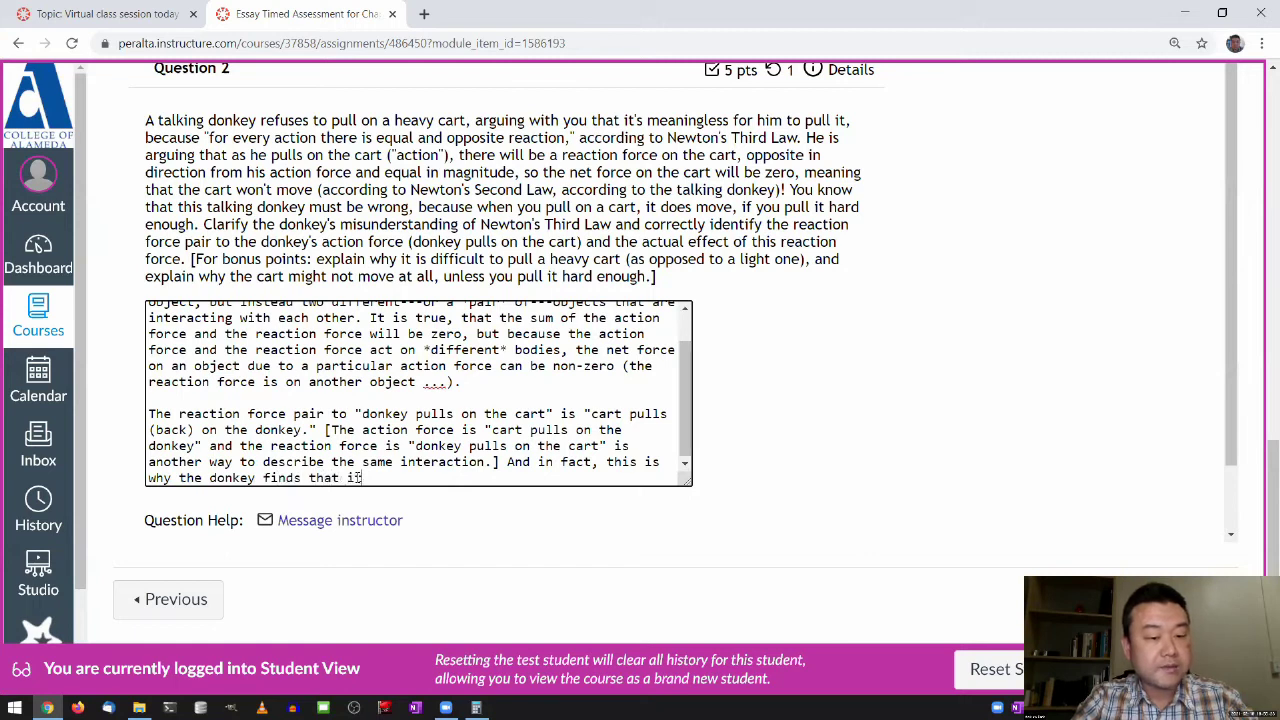
type("'s harder to move forward")
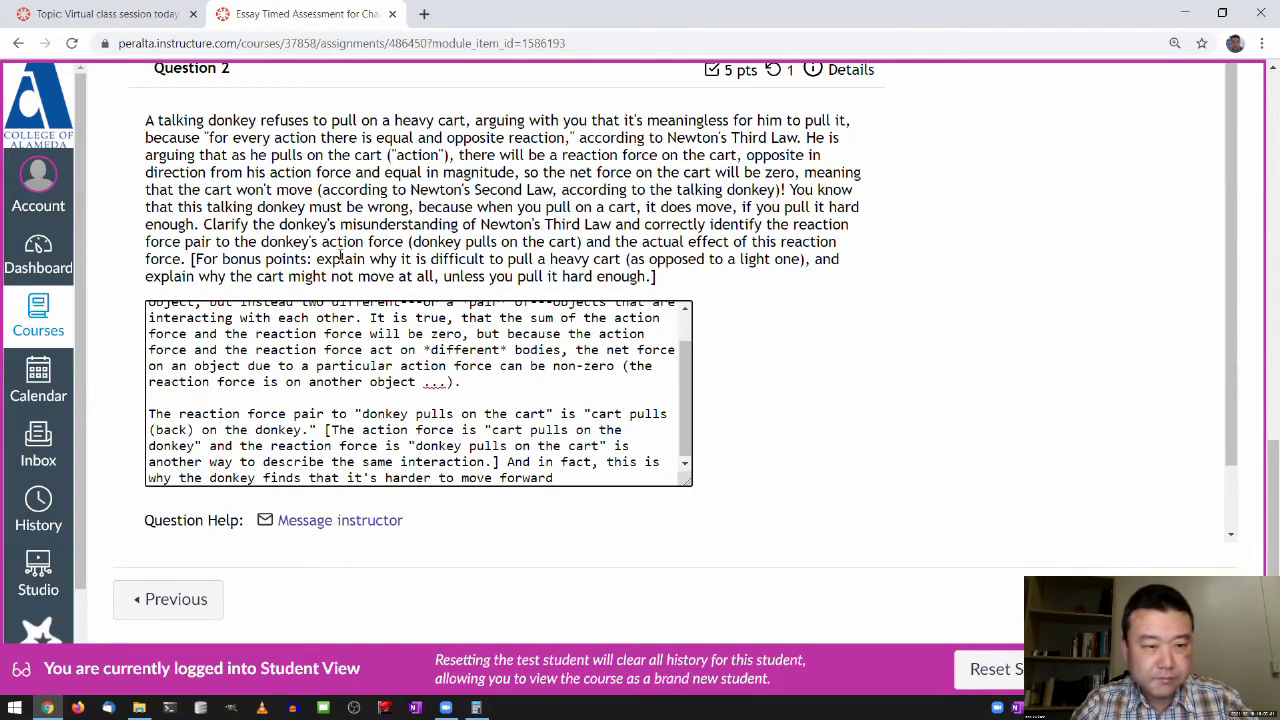
Step: Highlight the bonus-points request in the prompt and end the answer's last sentence with: when the cart is attached to the donkey
left_click_drag(196, 259, 686, 283)
left_click(686, 283)
left_click(576, 479)
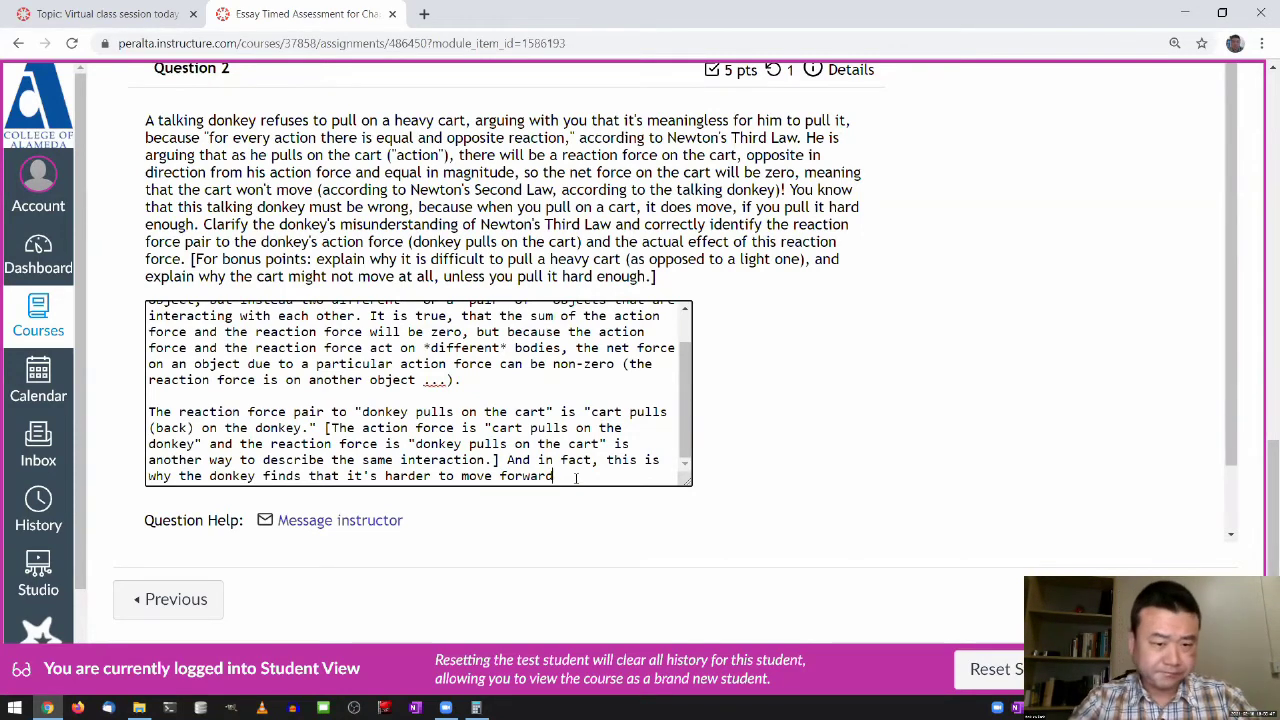
type("when the car")
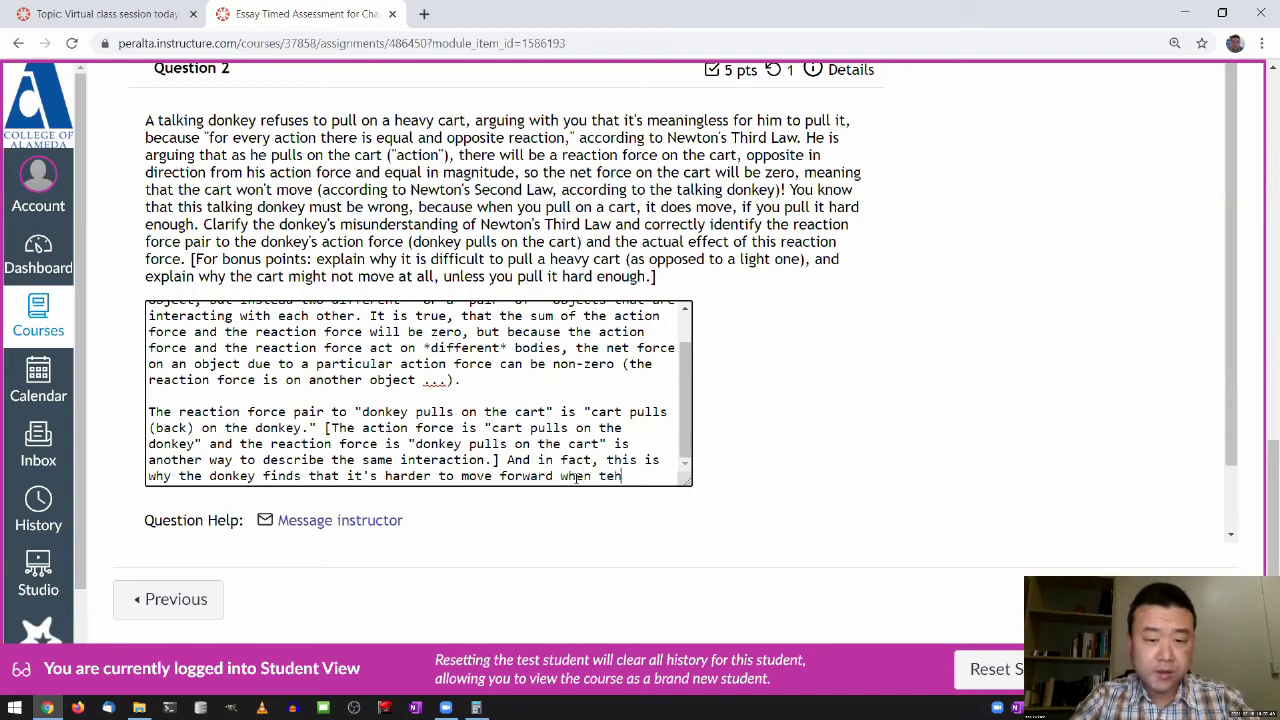
type("t is at")
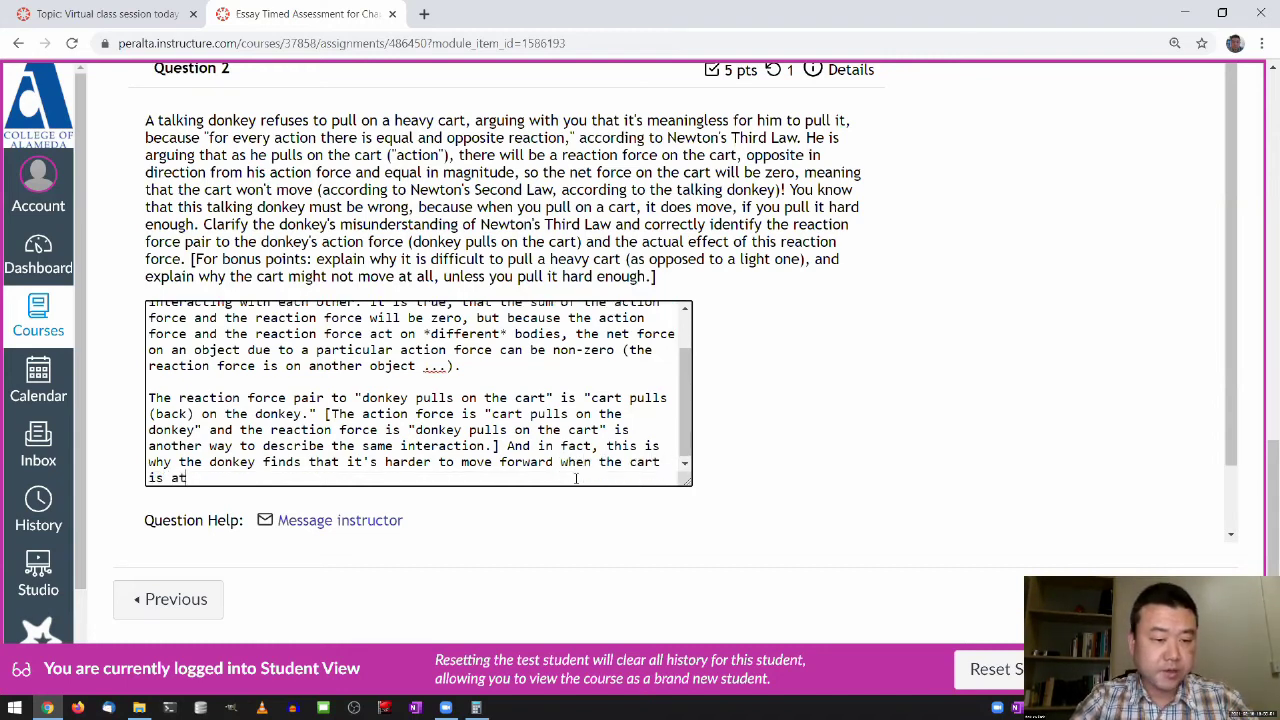
type("tached to the donkey.")
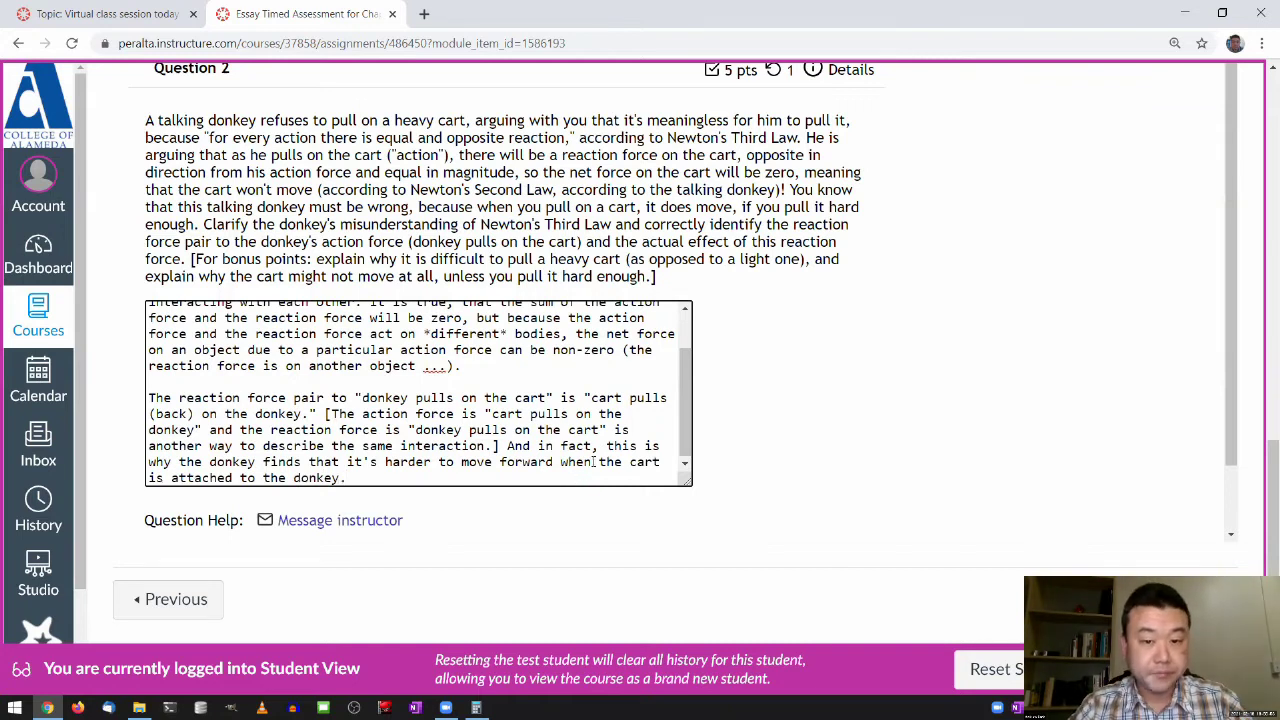
Step: Check the assessment's remaining time and enlarge the Question 2 answer box so that the whole answer fits
scroll(820, 385, "up", 2)
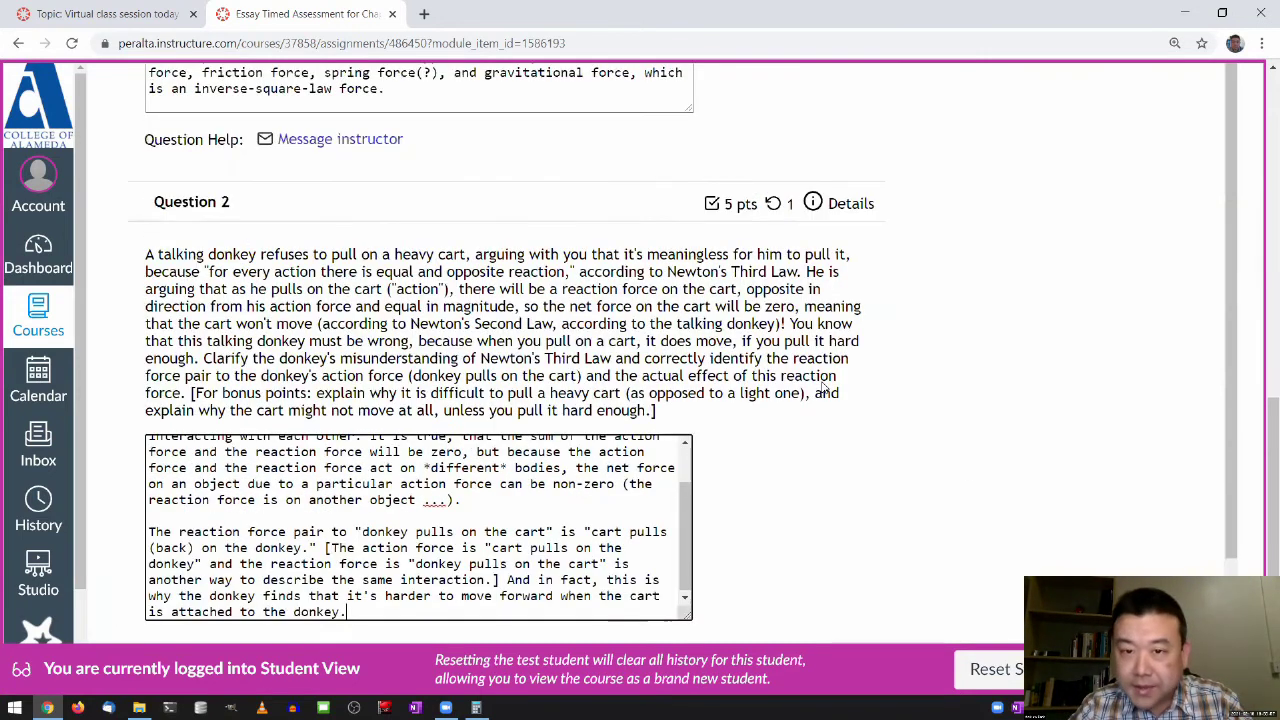
scroll(823, 385, "up", 10)
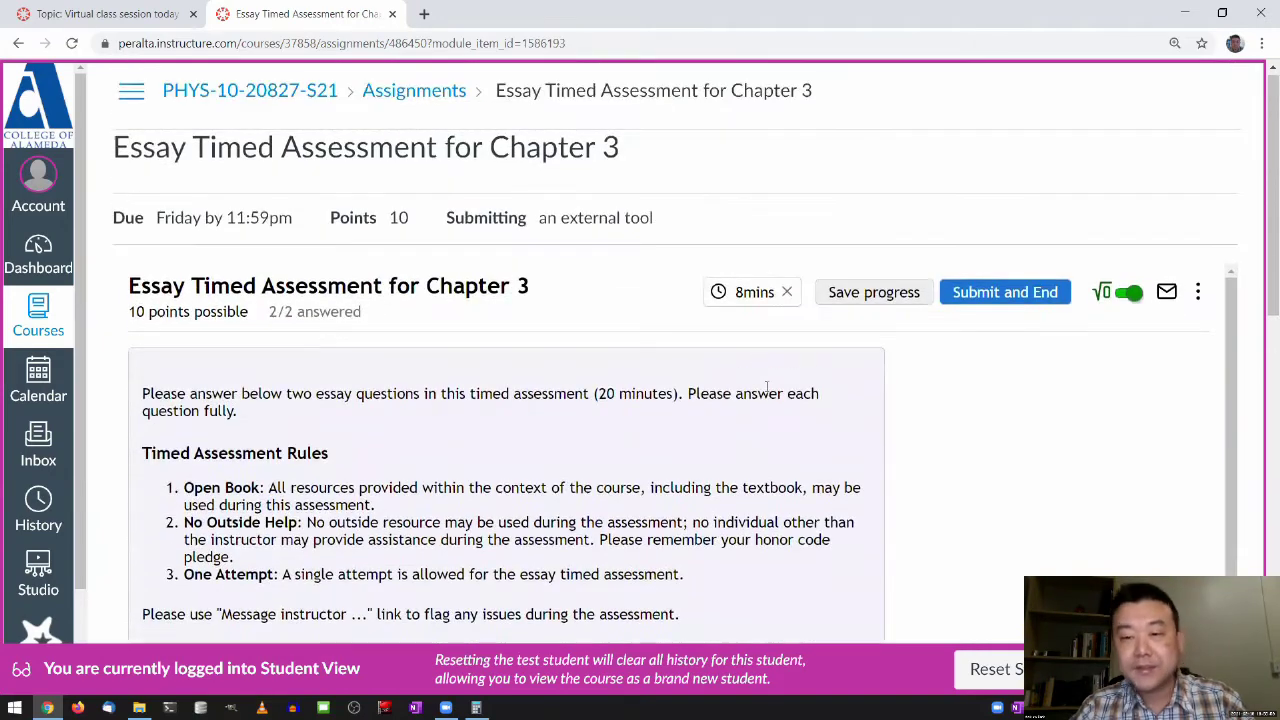
scroll(767, 388, "down", 2)
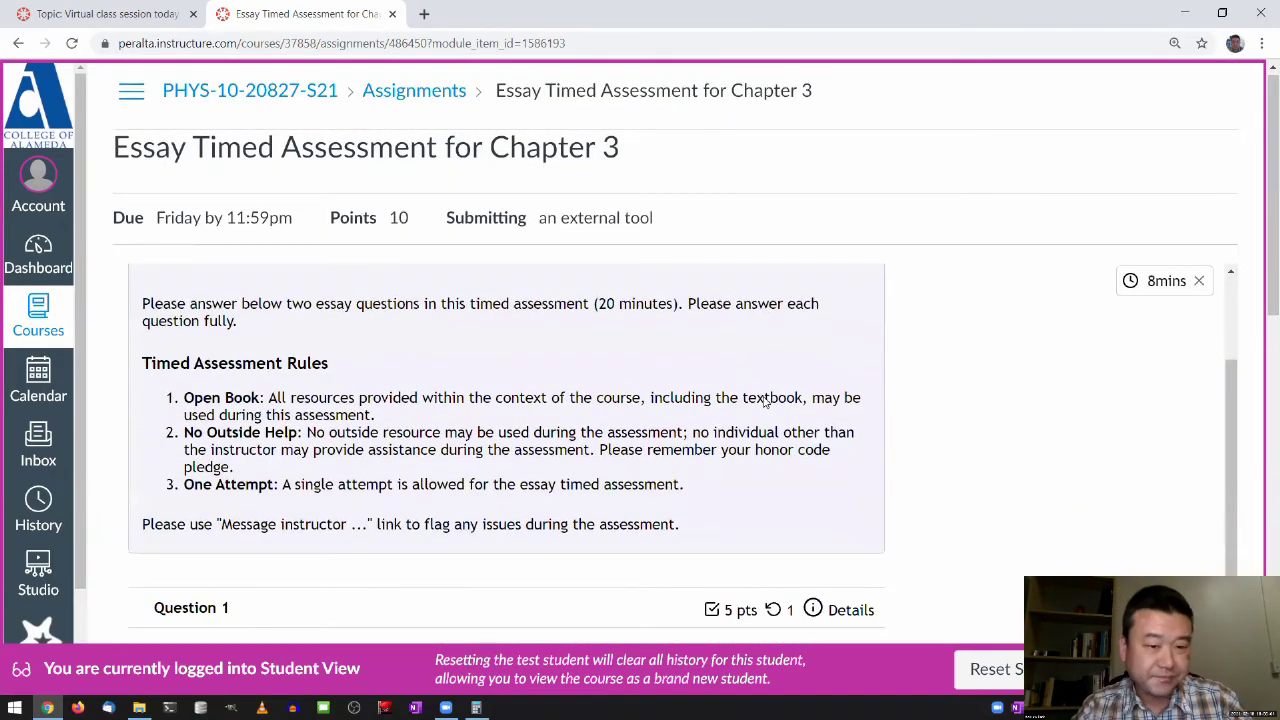
scroll(765, 400, "down", 7)
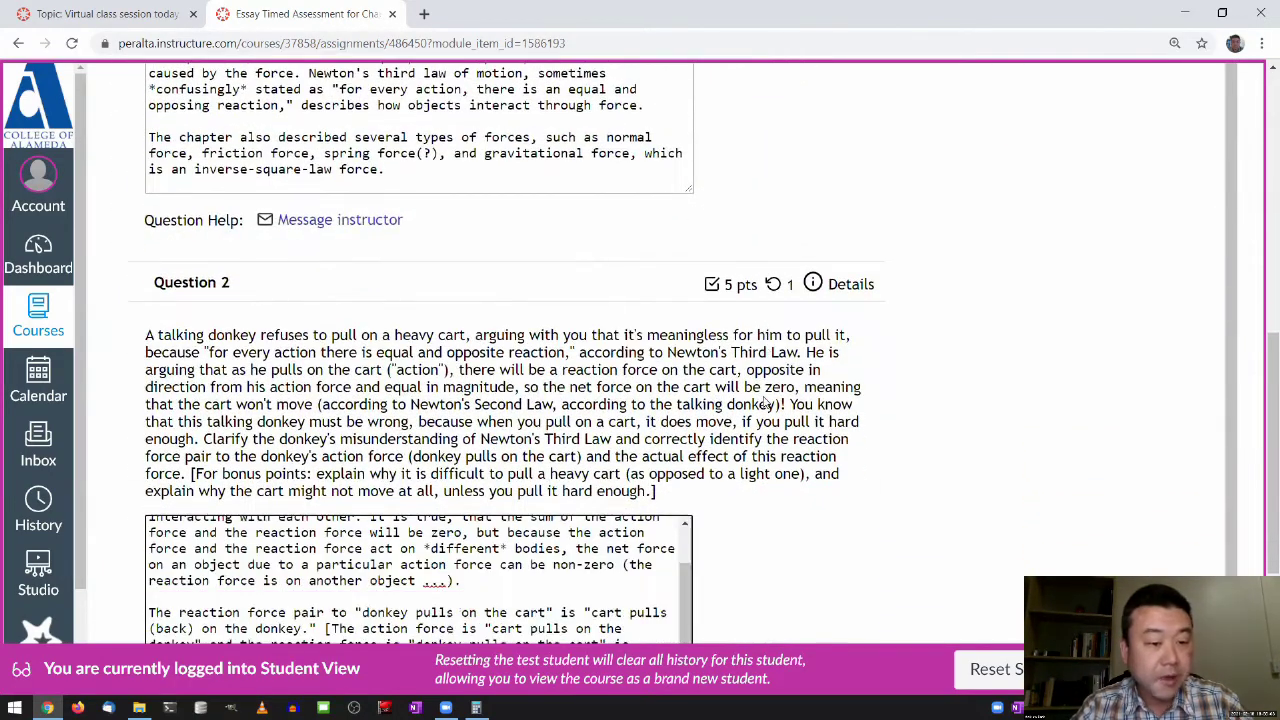
scroll(765, 403, "down", 3)
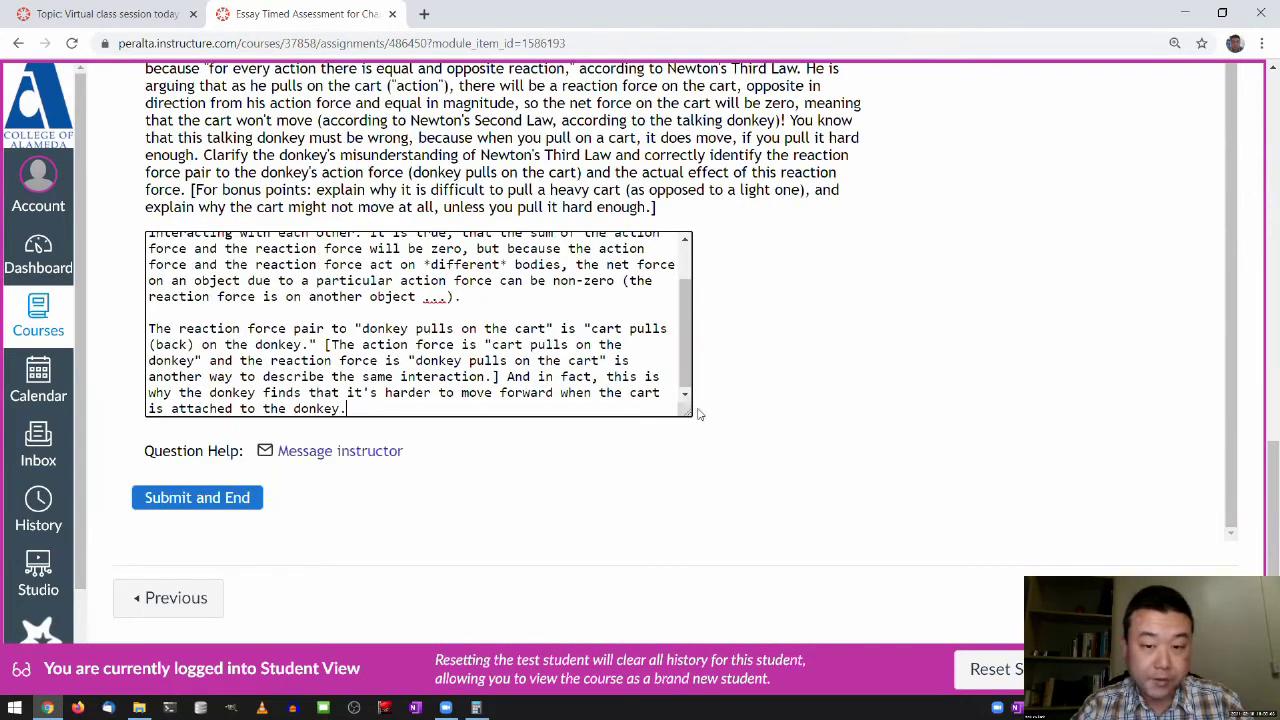
left_click_drag(688, 411, 760, 487)
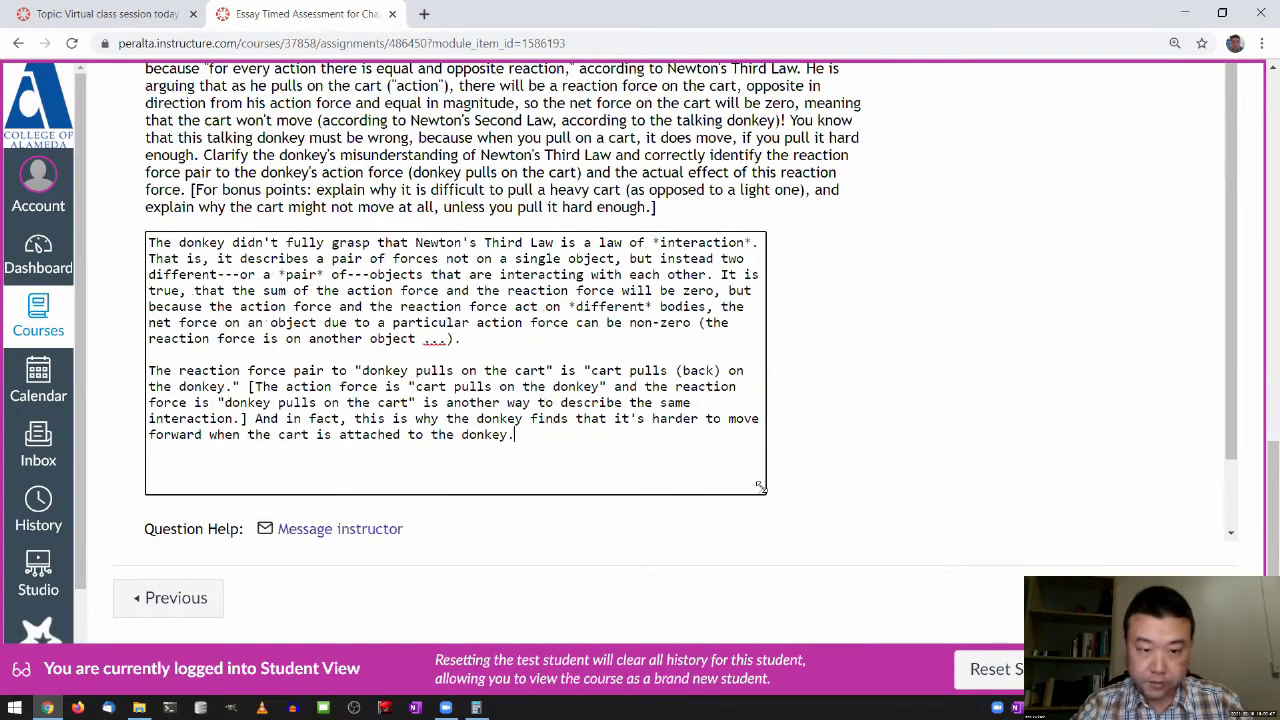
Step: Examine the timer, highlight the 20-minute limit in the instructions, and review the answers to both questions
scroll(838, 395, "up", 2)
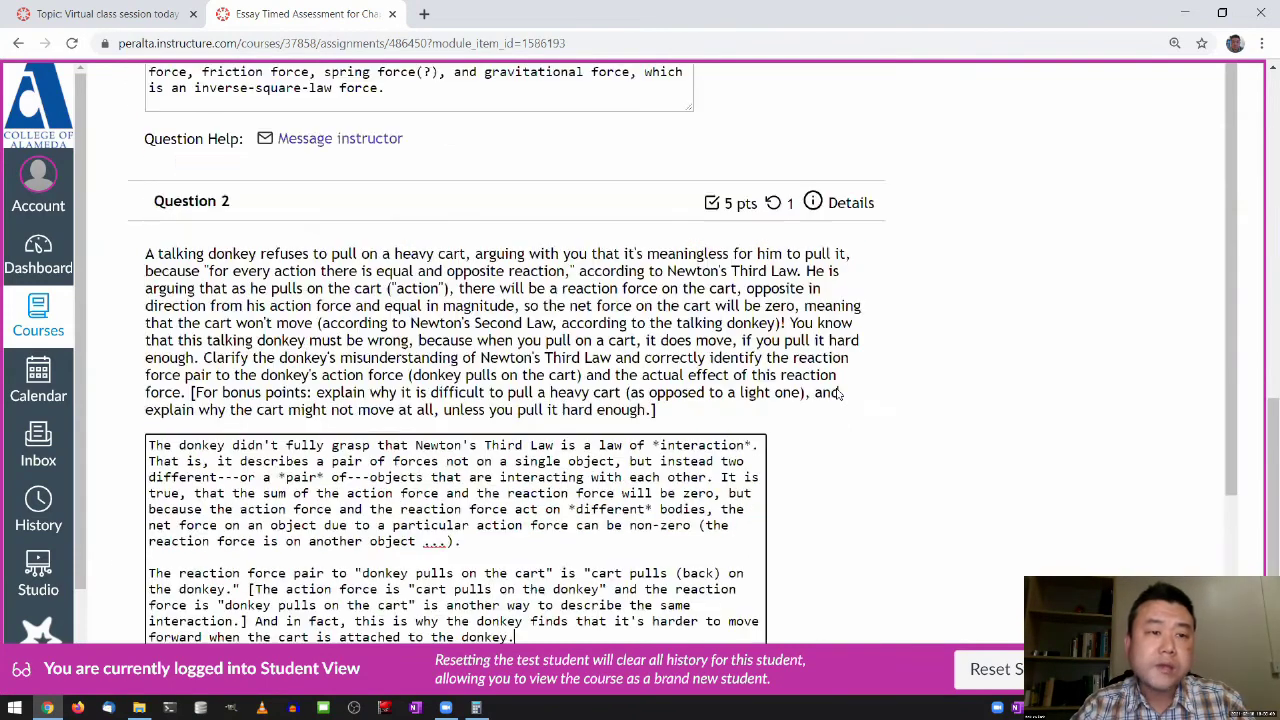
scroll(838, 395, "up", 5)
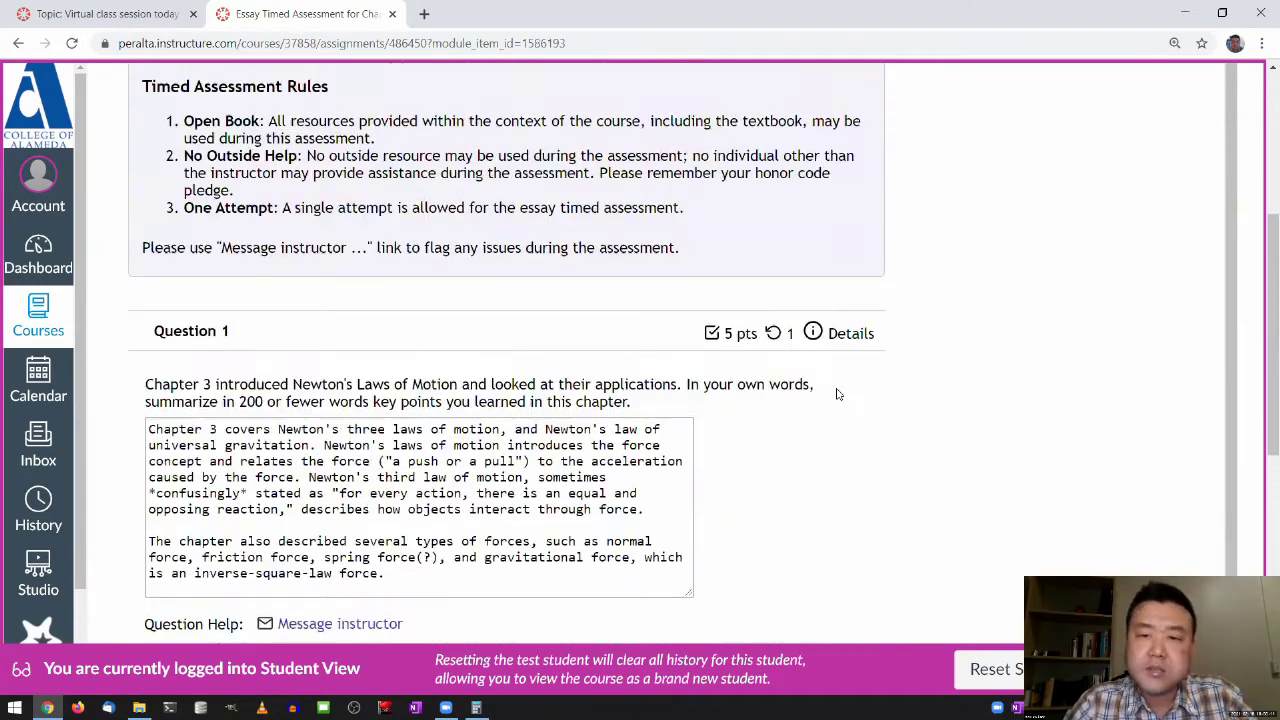
scroll(838, 395, "up", 2)
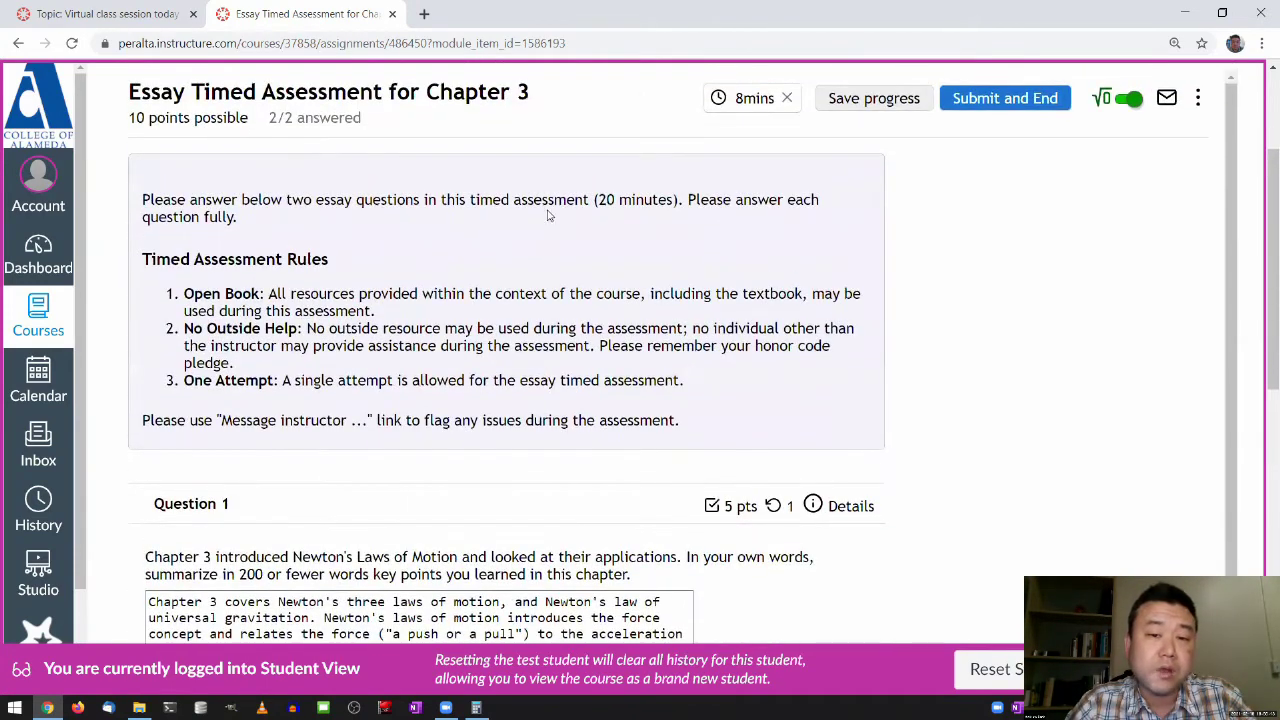
left_click_drag(598, 199, 654, 199)
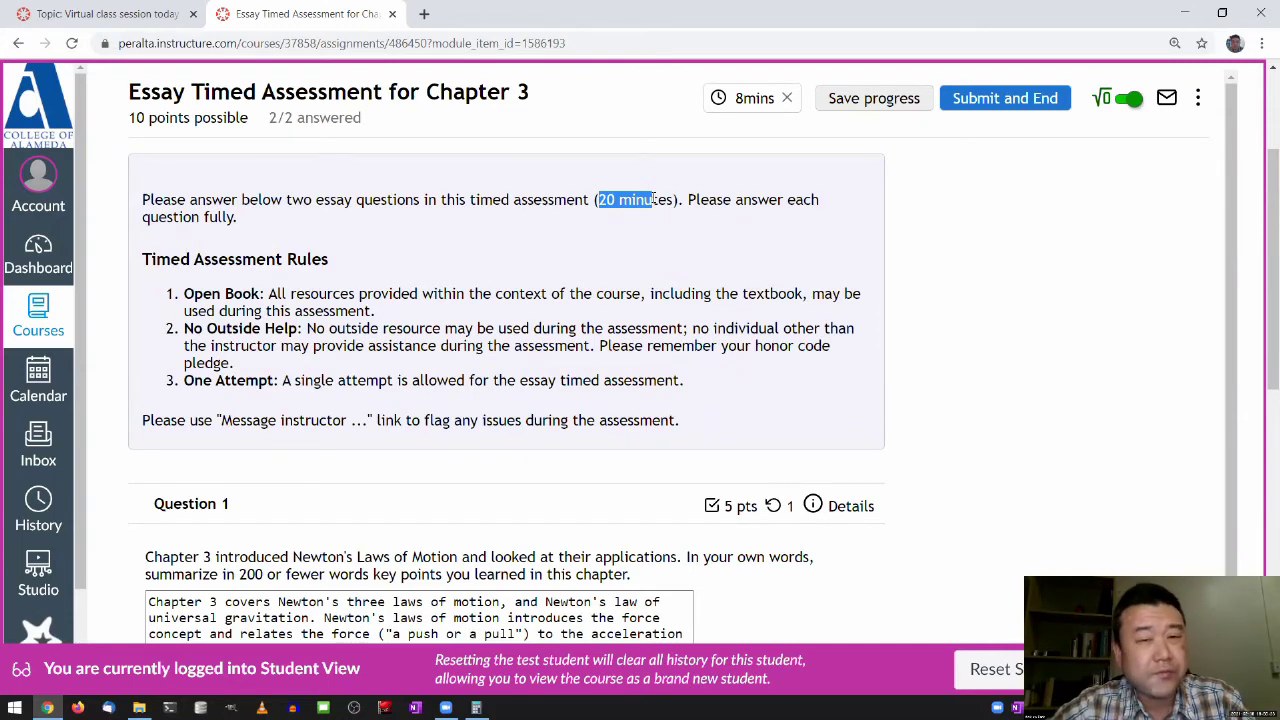
left_click(599, 199)
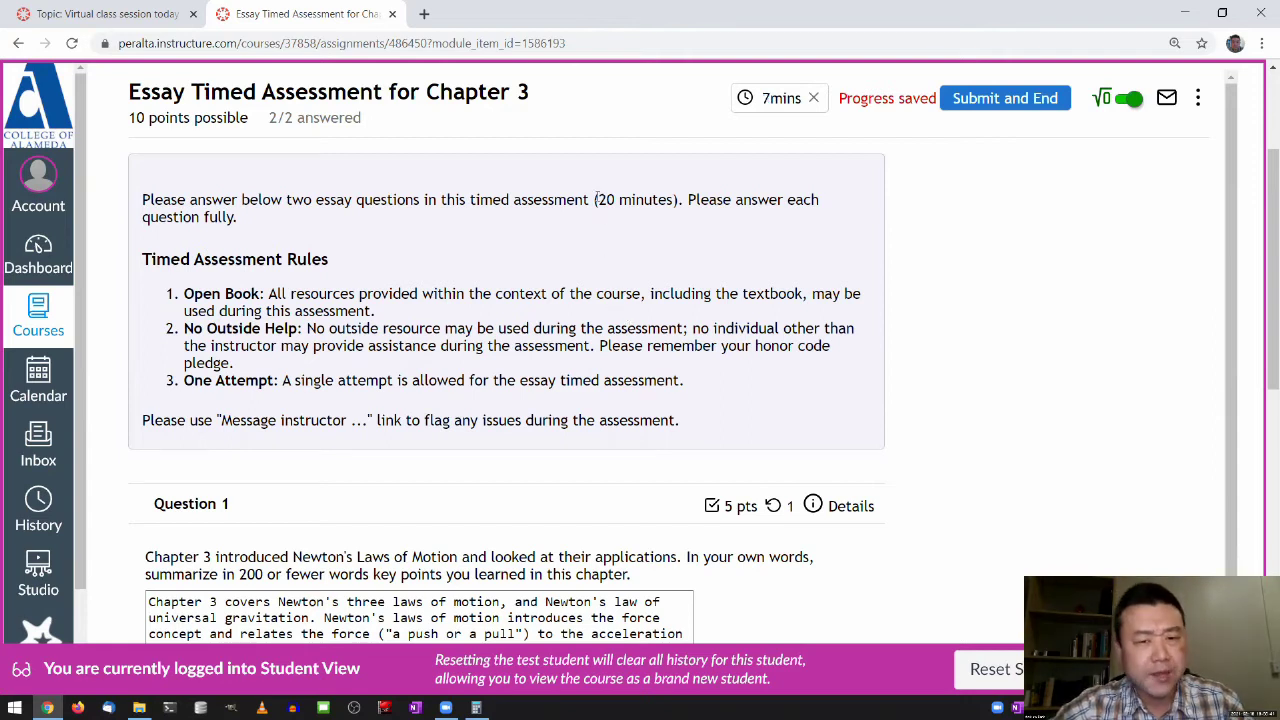
left_click_drag(598, 199, 665, 200)
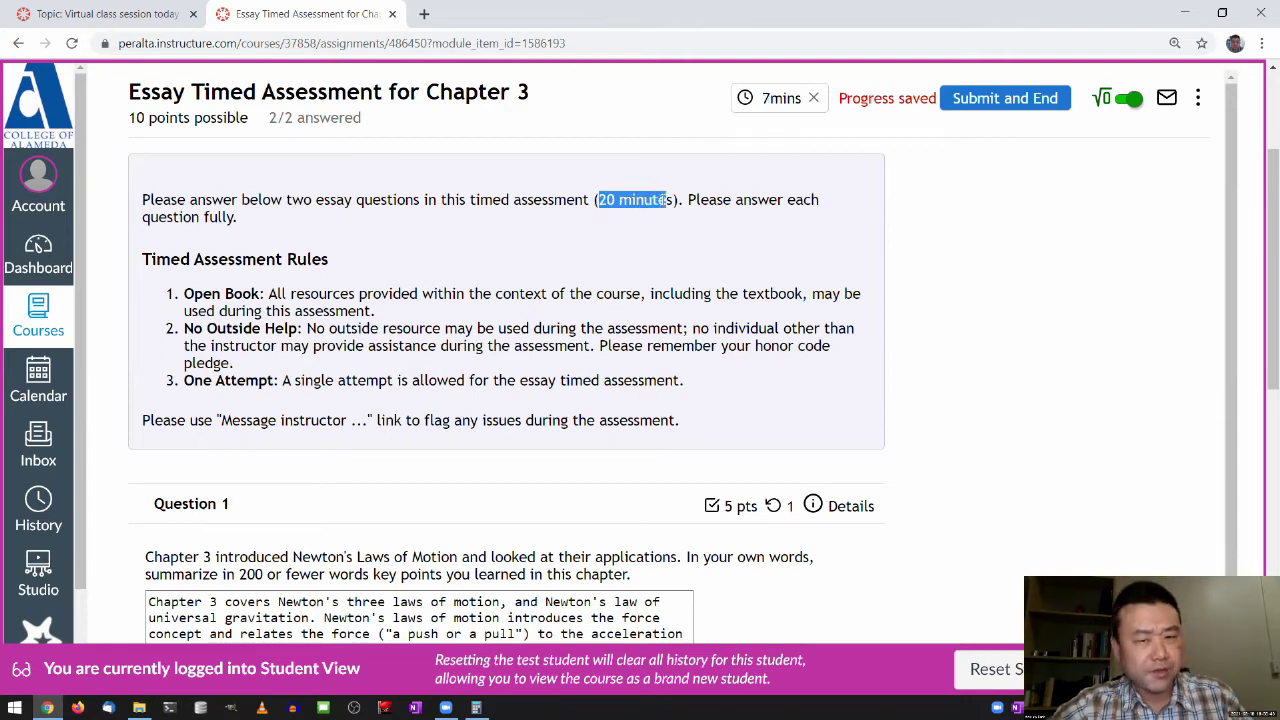
scroll(663, 200, "down", 2)
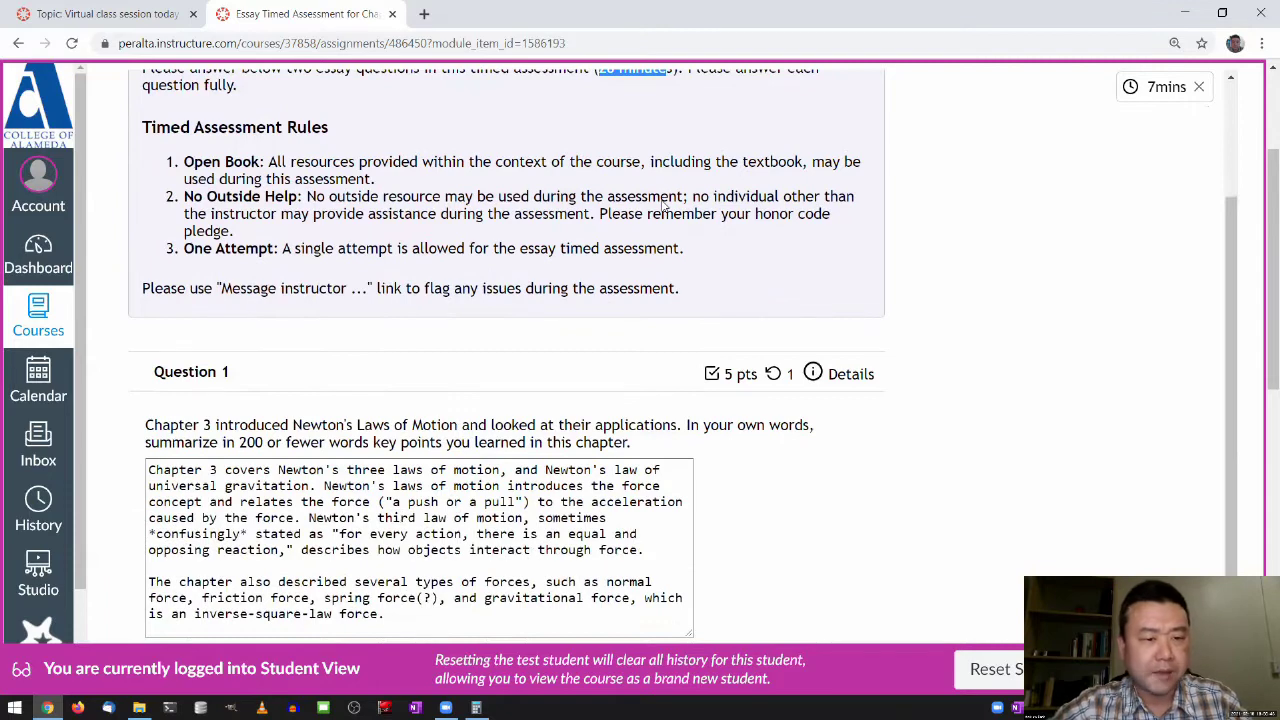
scroll(663, 205, "down", 5)
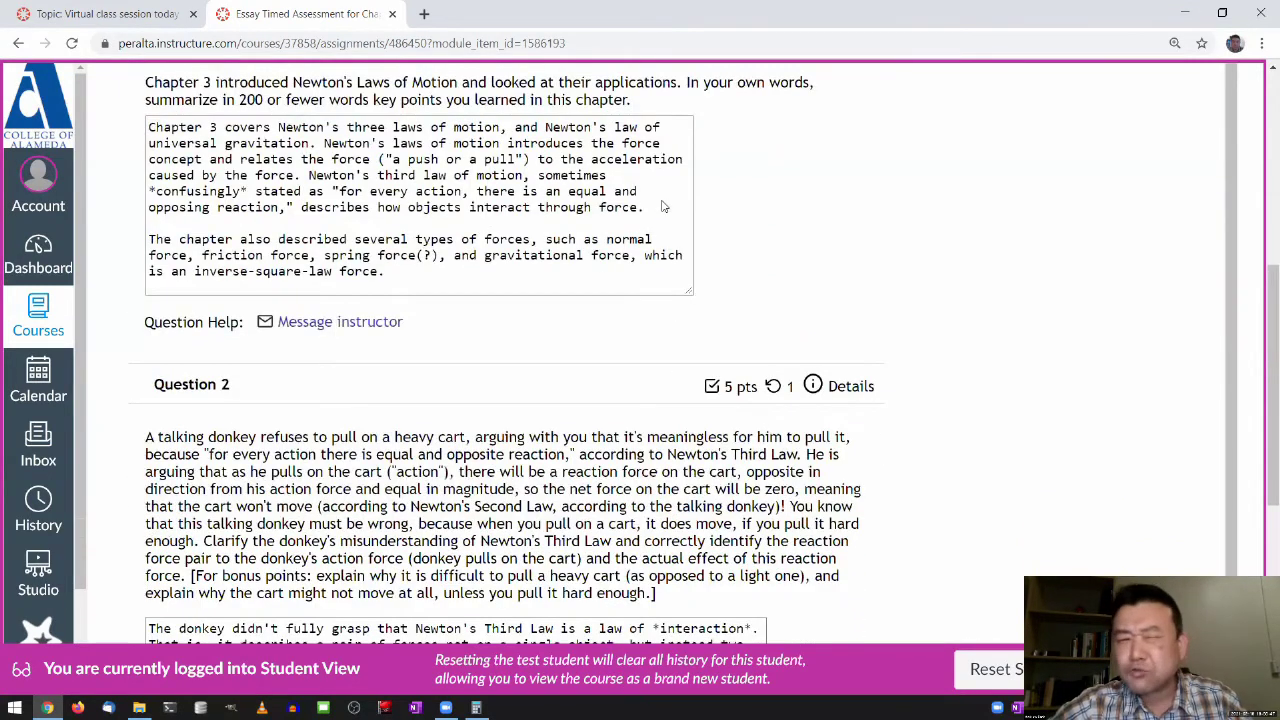
scroll(663, 205, "down", 5)
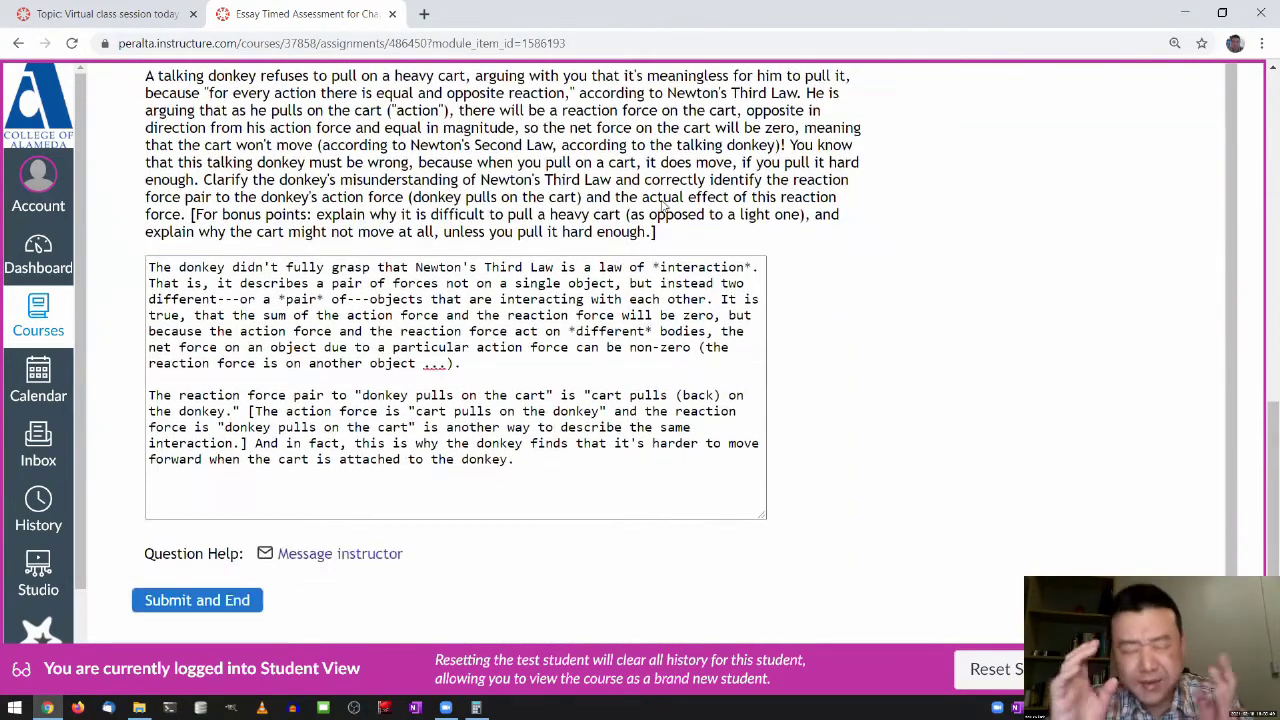
Step: Submit and end the Chapter 3 essay assessment, confirming that the answers are ready to submit
scroll(663, 205, "down", 2)
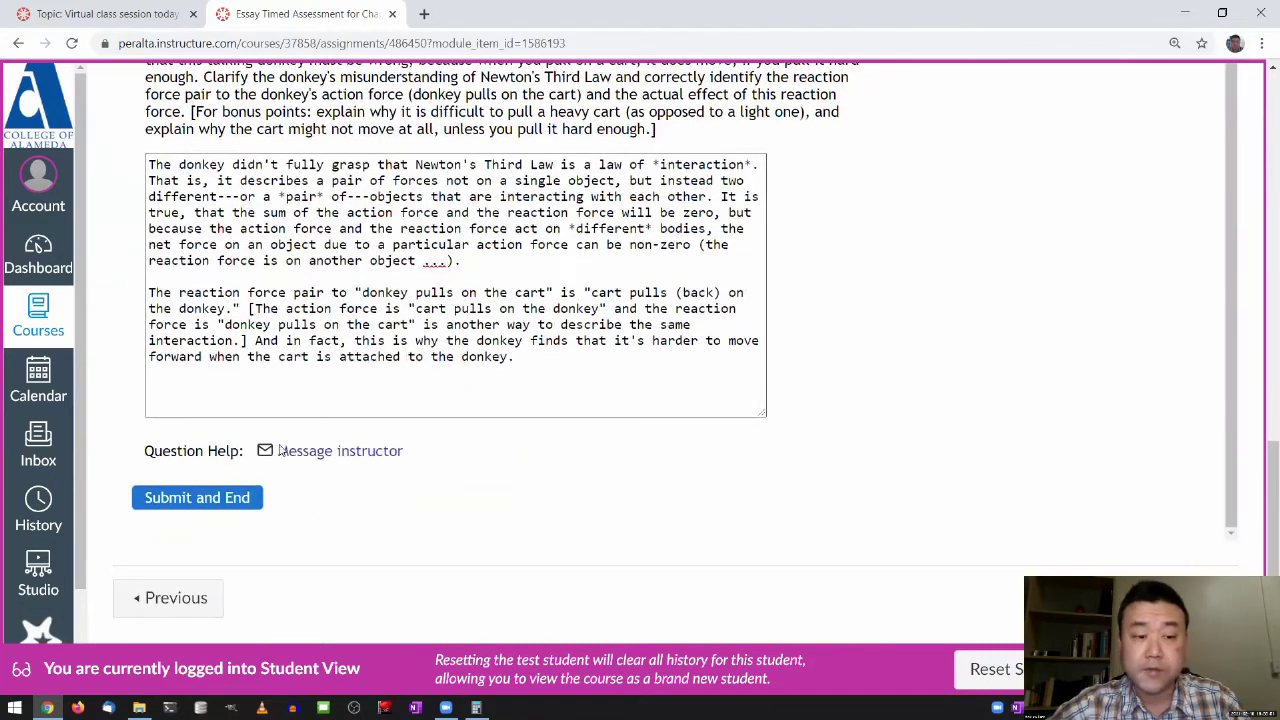
left_click(240, 500)
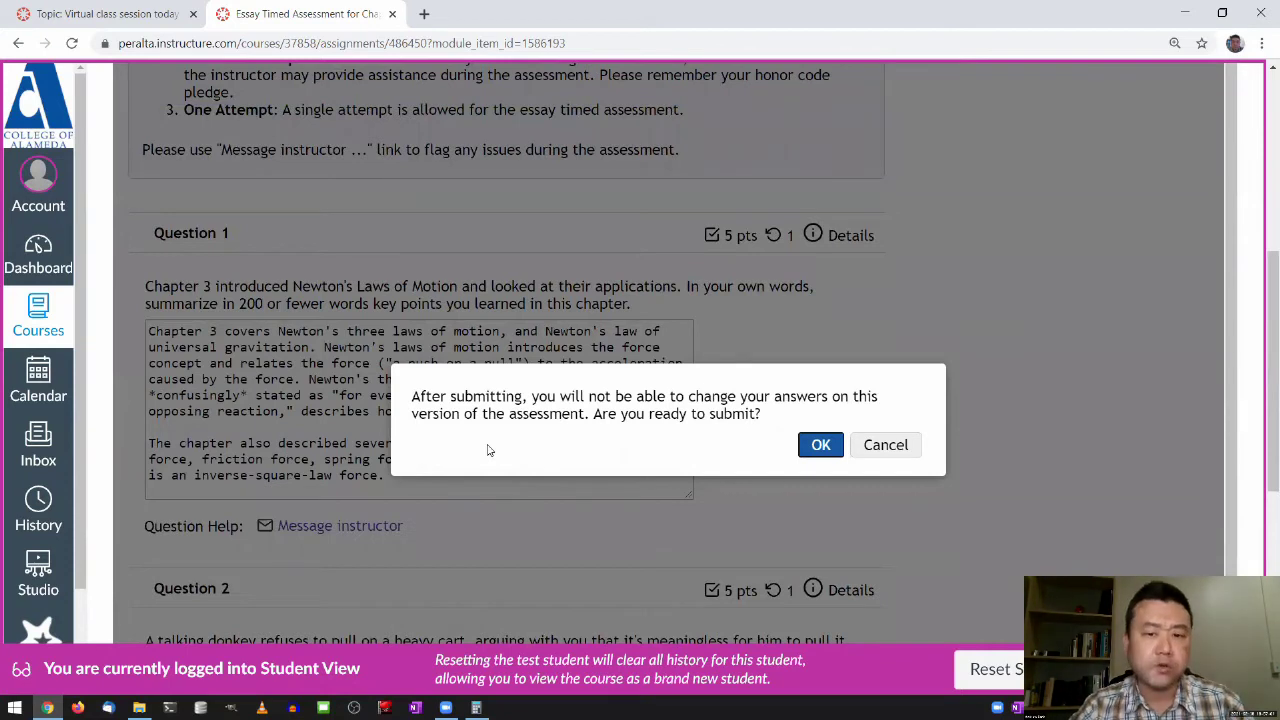
left_click(821, 445)
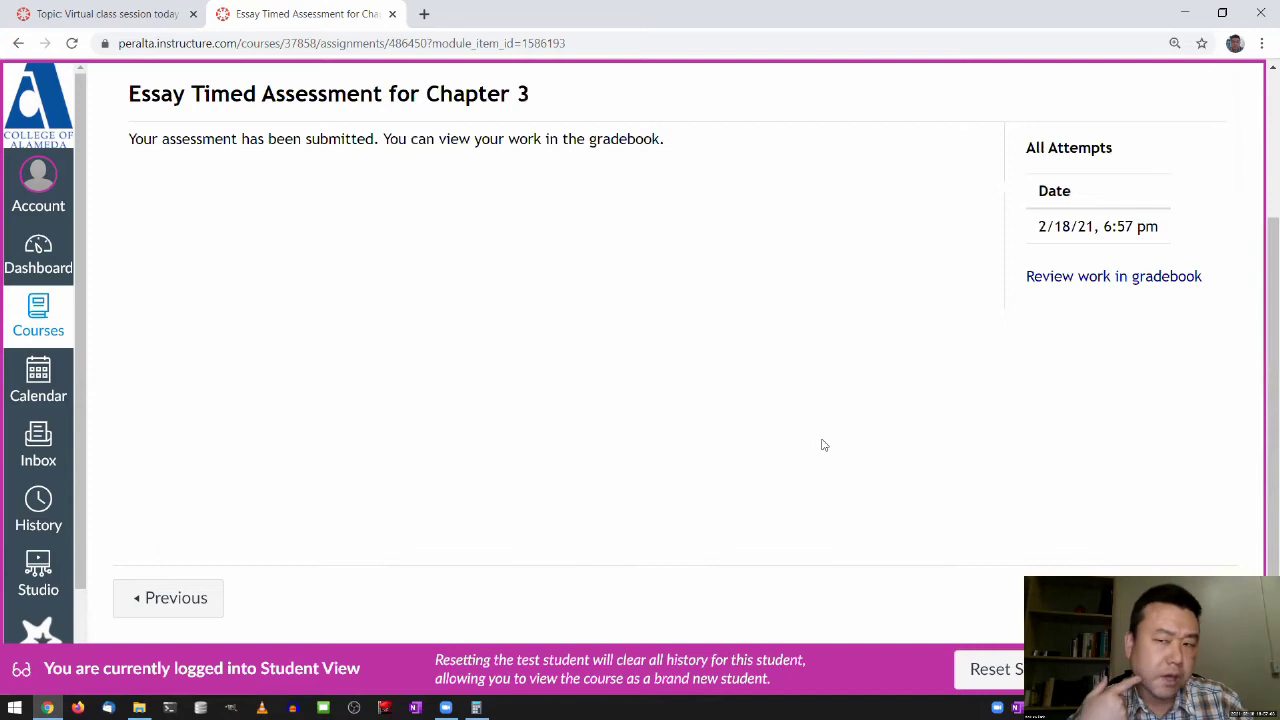
Step: Reload the submitted essay assessment's page and check its attempt status
scroll(822, 444, "up", 2)
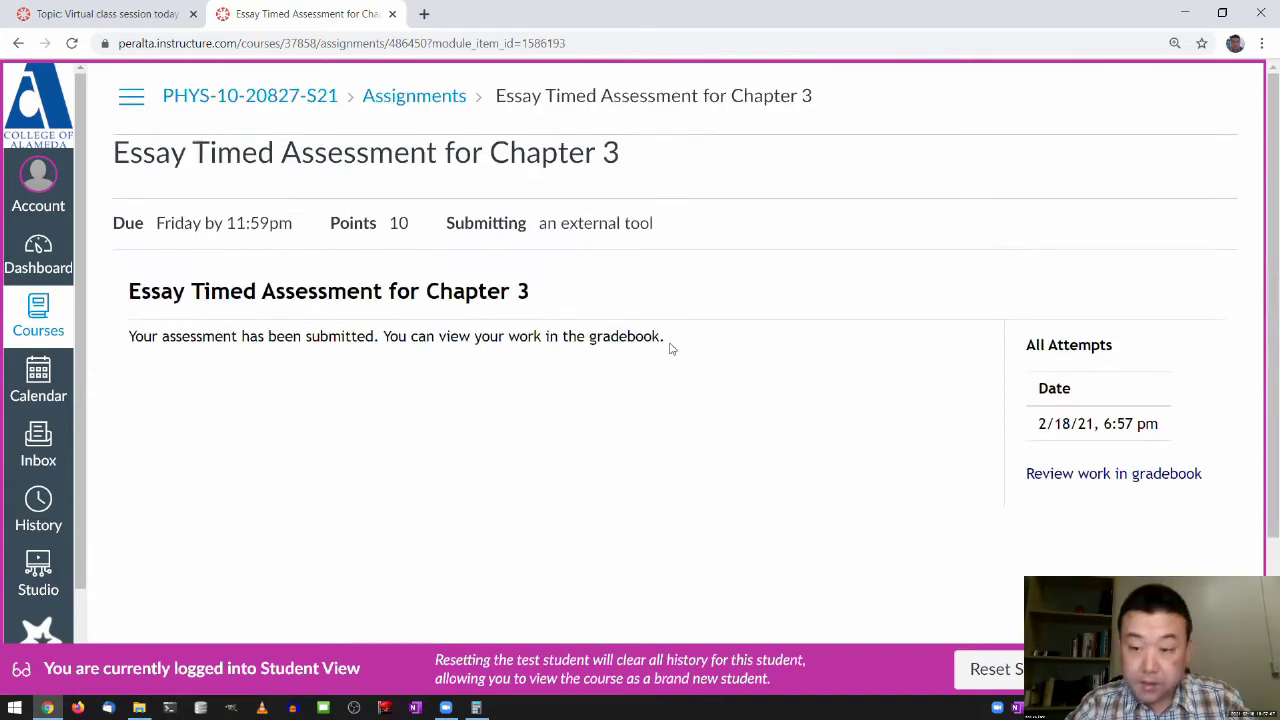
left_click(74, 42)
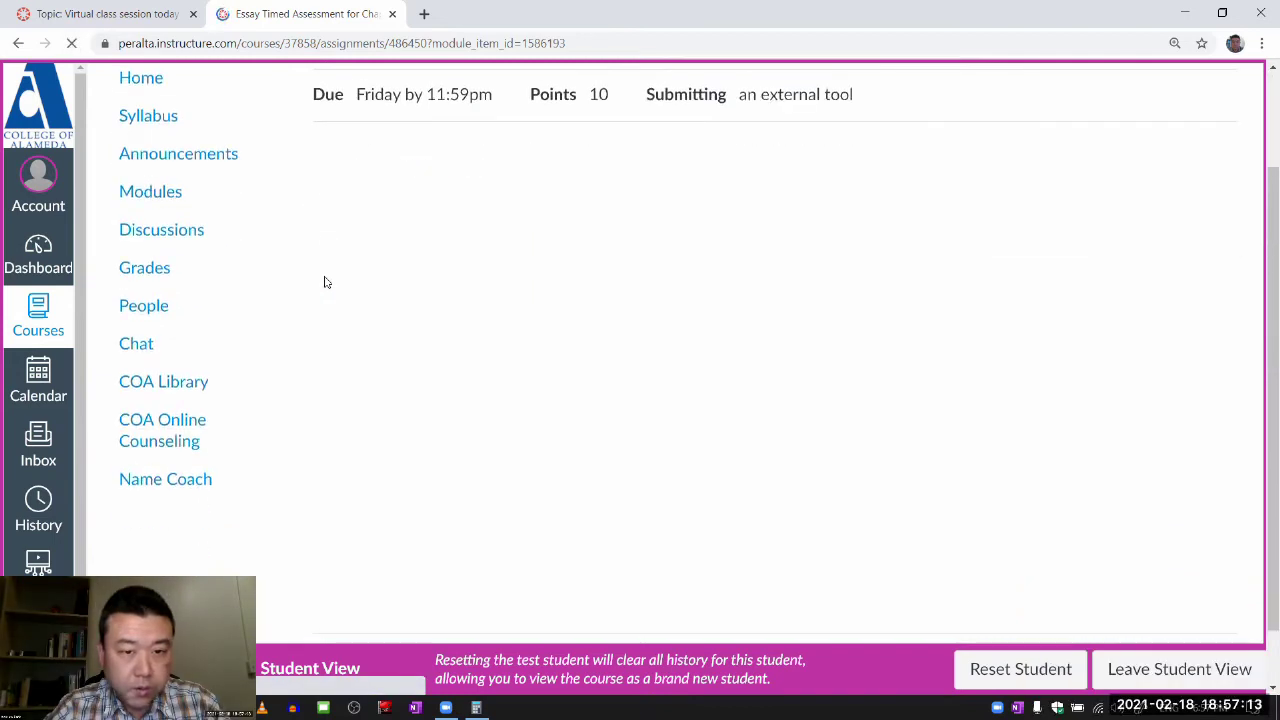
scroll(324, 282, "up", 2)
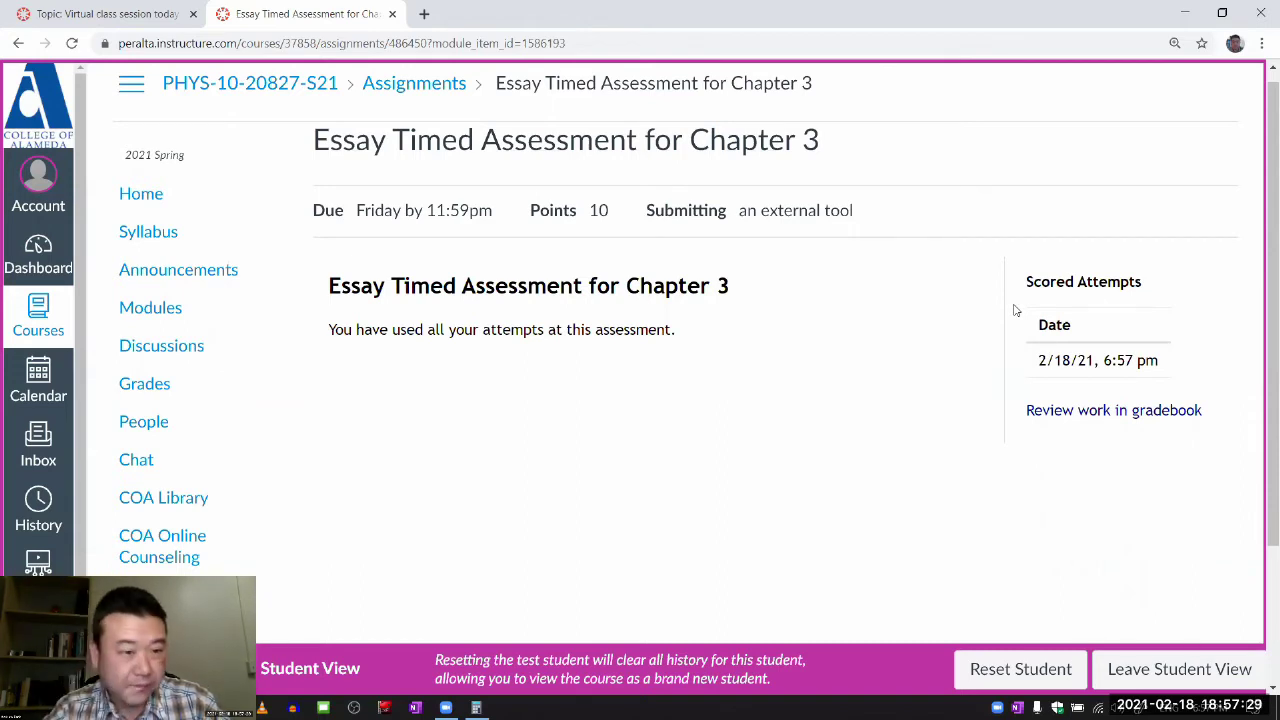
Step: Open the test student's course grades, find the Essay Timed Assessment for Chapter 3 entry, and refresh the page to check its score
left_click(175, 383)
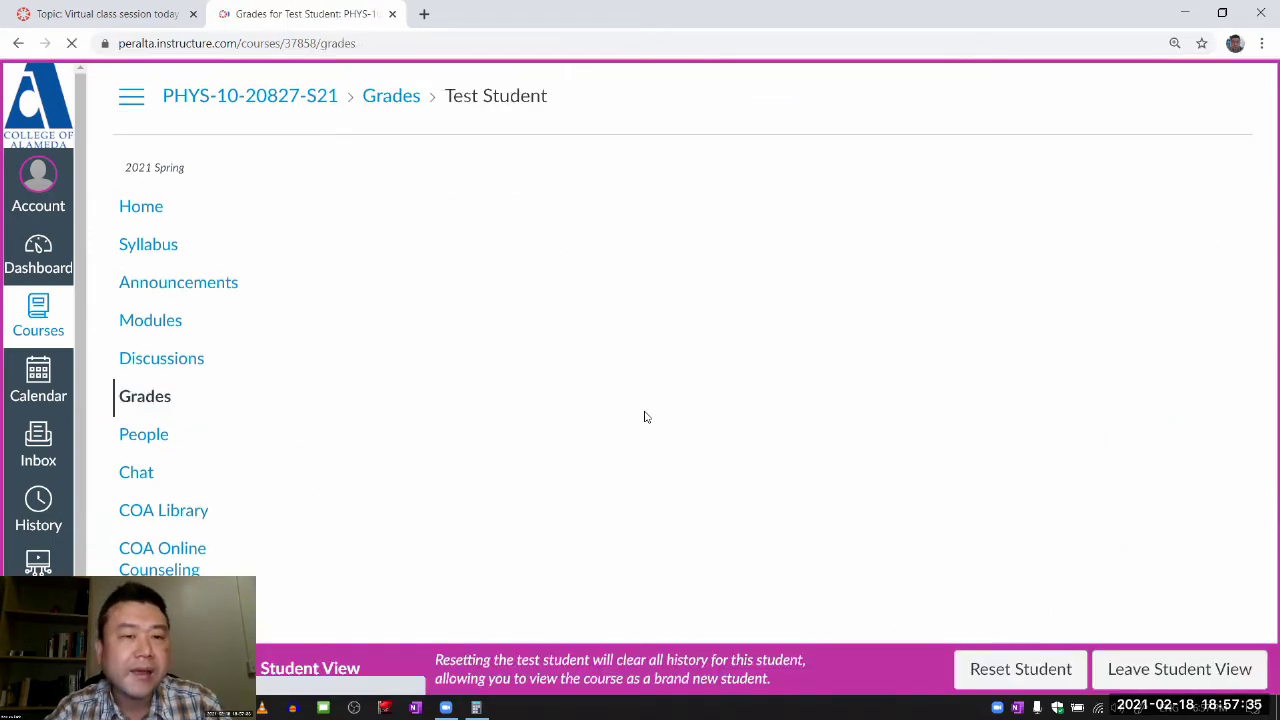
scroll(645, 417, "down", 6)
scroll(645, 417, "down", 12)
scroll(645, 417, "down", 7)
scroll(645, 417, "up", 3)
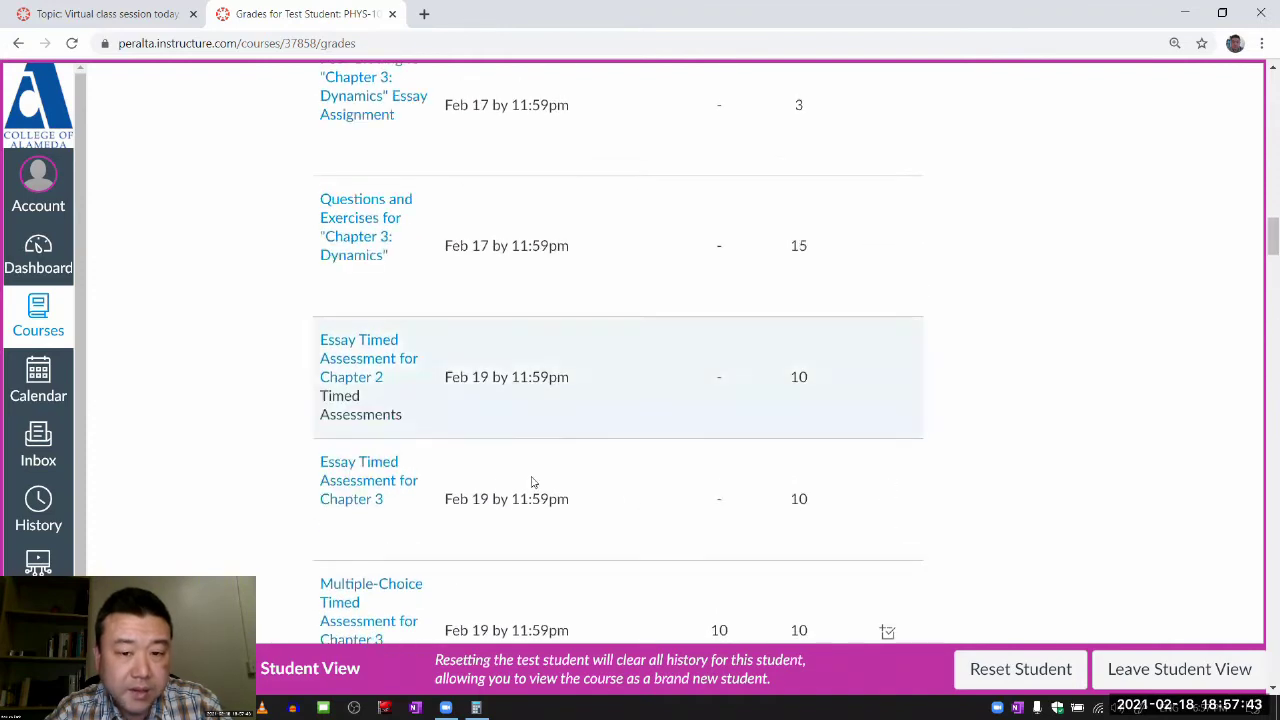
scroll(728, 503, "down", 3)
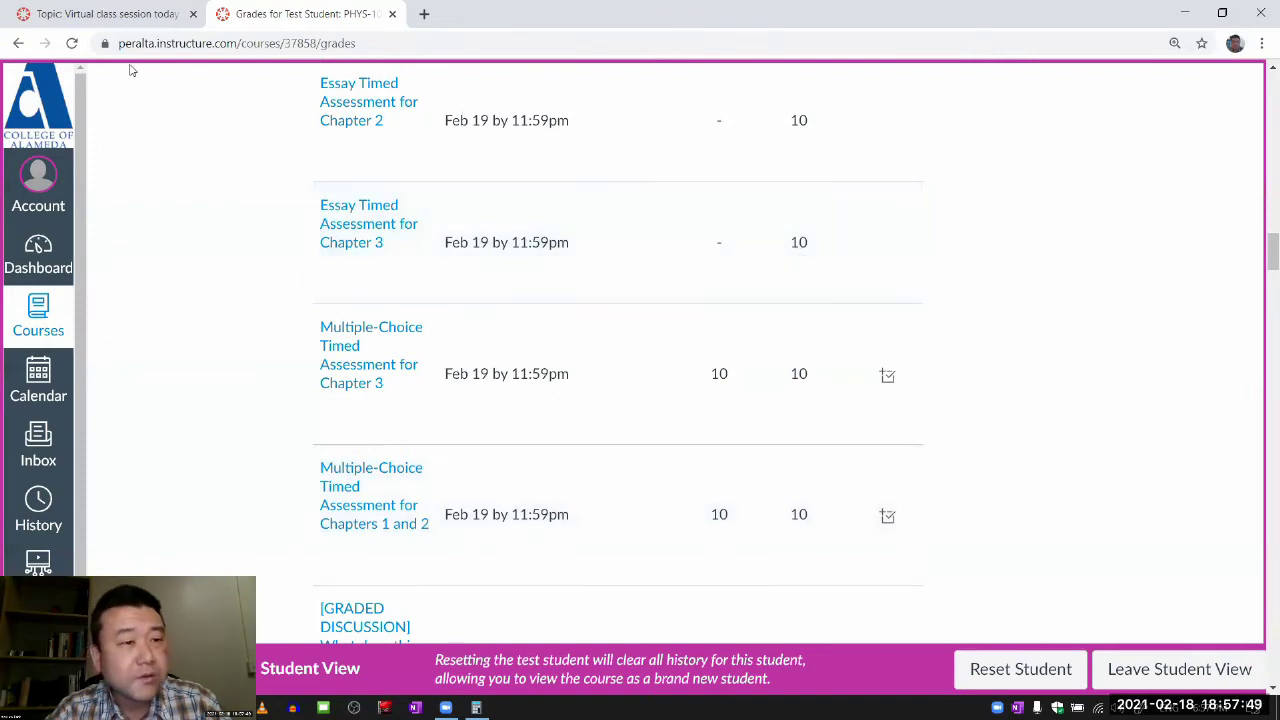
left_click(74, 44)
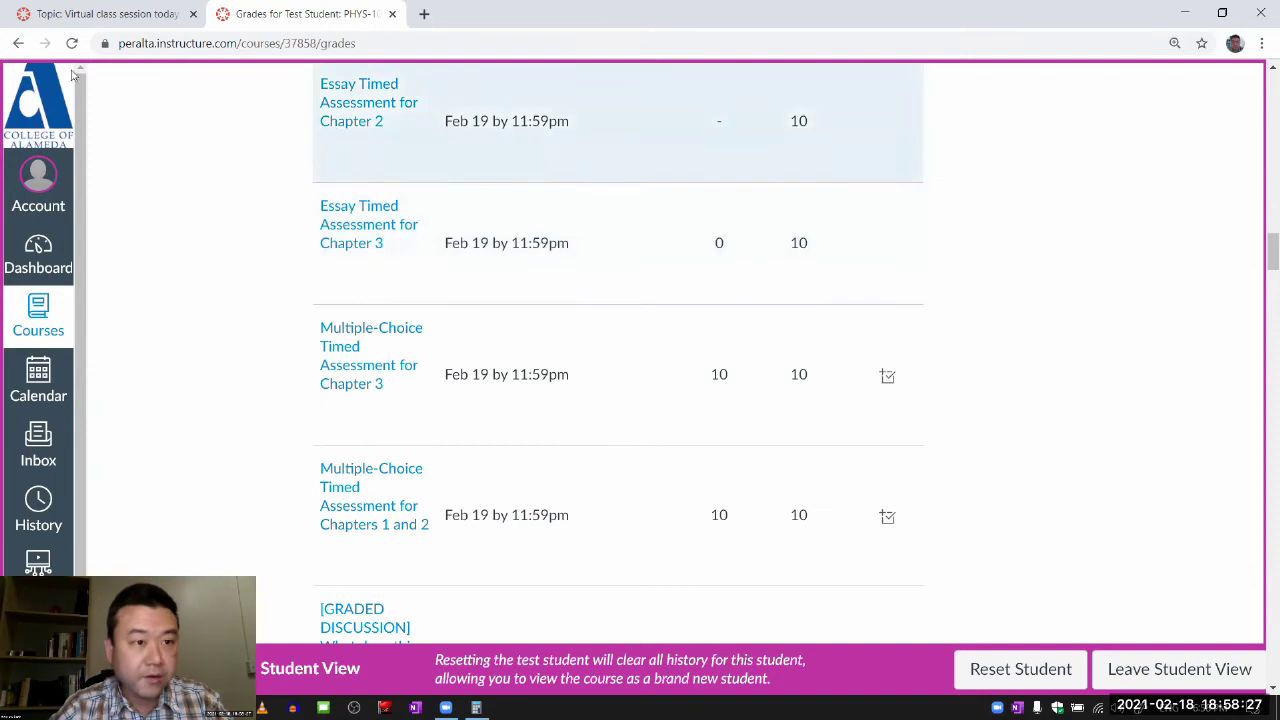
Step: Return to the Essay Timed Assessment for Chapter 3 page and open the submitted work for review in the gradebook
right_click(18, 43)
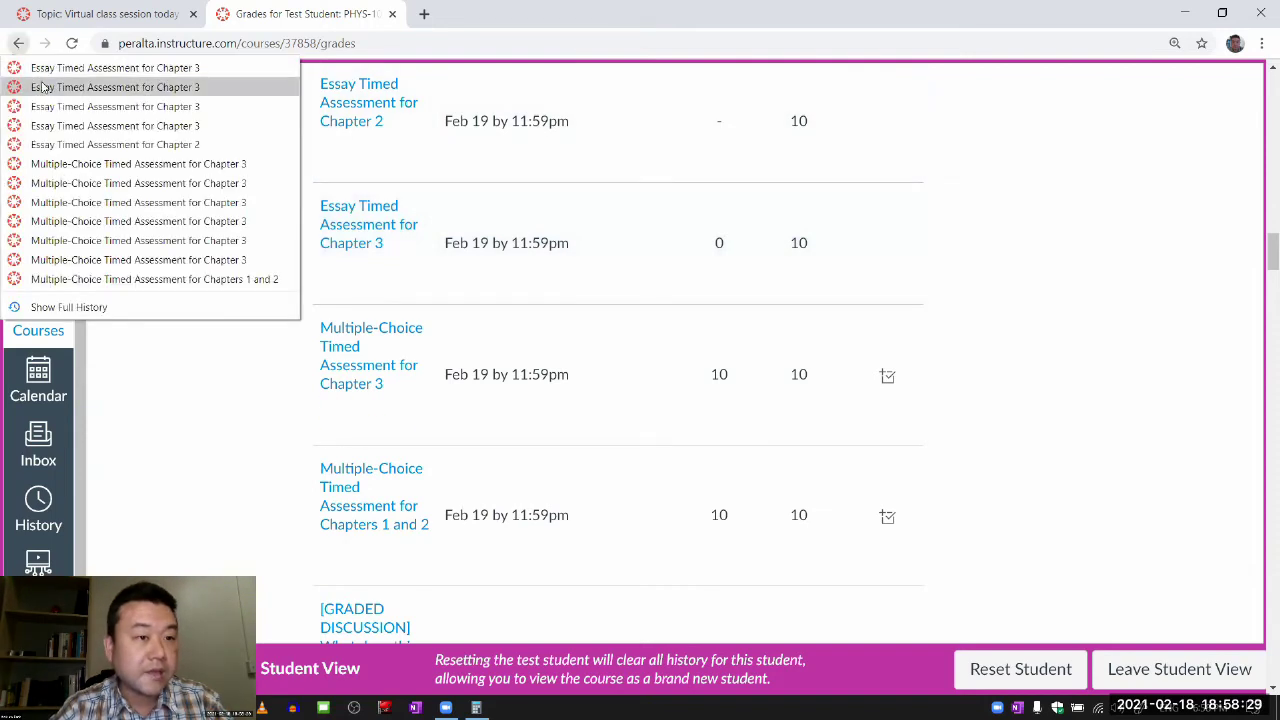
left_click(40, 72)
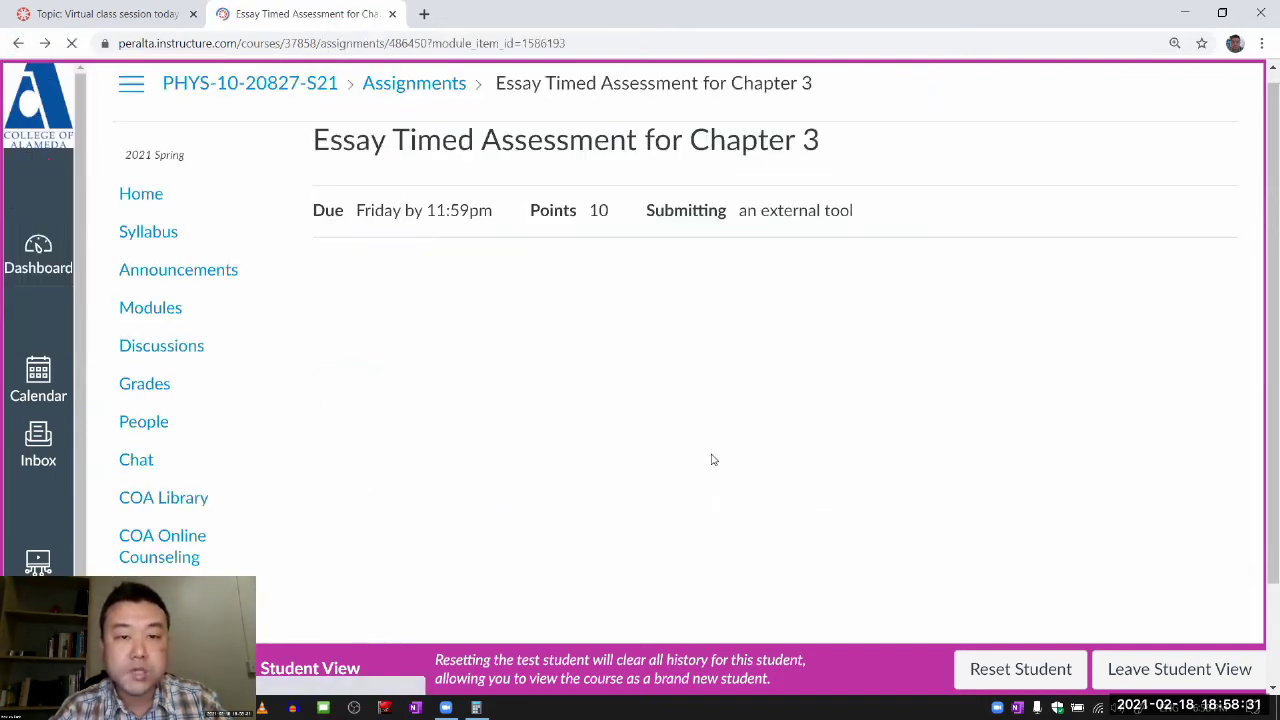
scroll(746, 451, "down", 2)
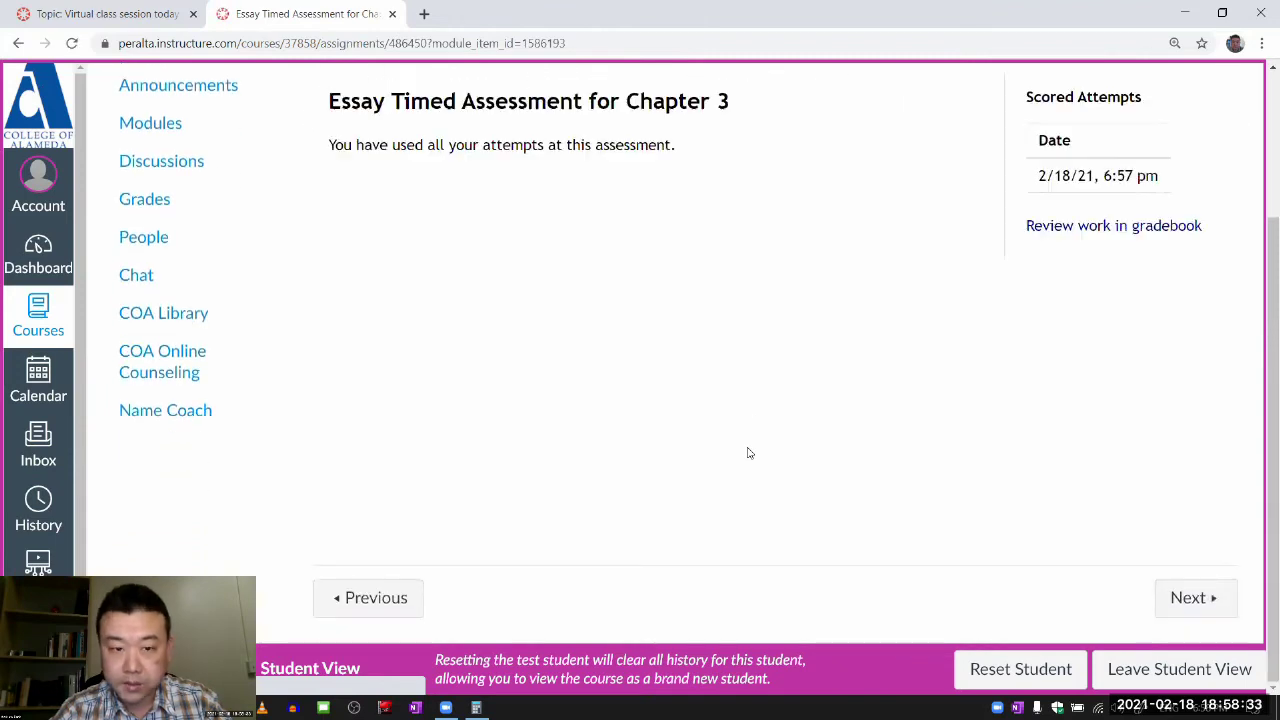
scroll(748, 453, "up", 2)
left_click(1137, 362)
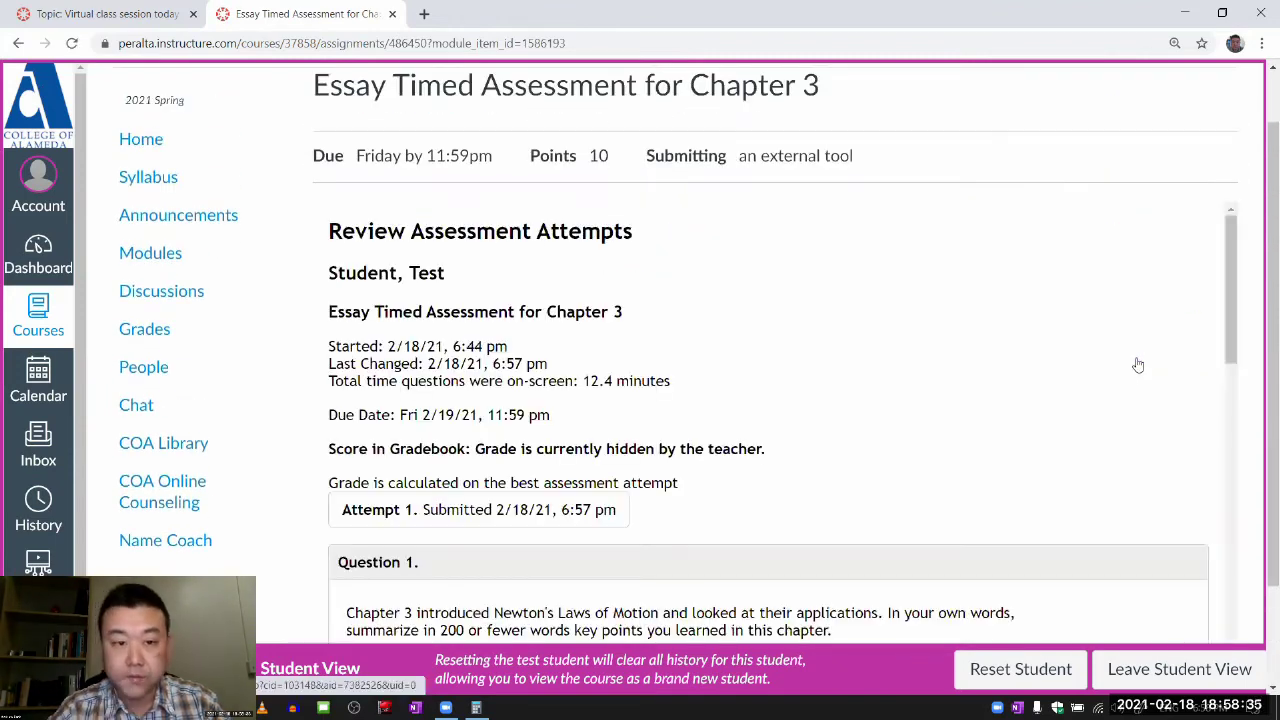
Step: Review the submitted answers to both questions and highlight part of the Feedback label below them
scroll(697, 362, "down", 3)
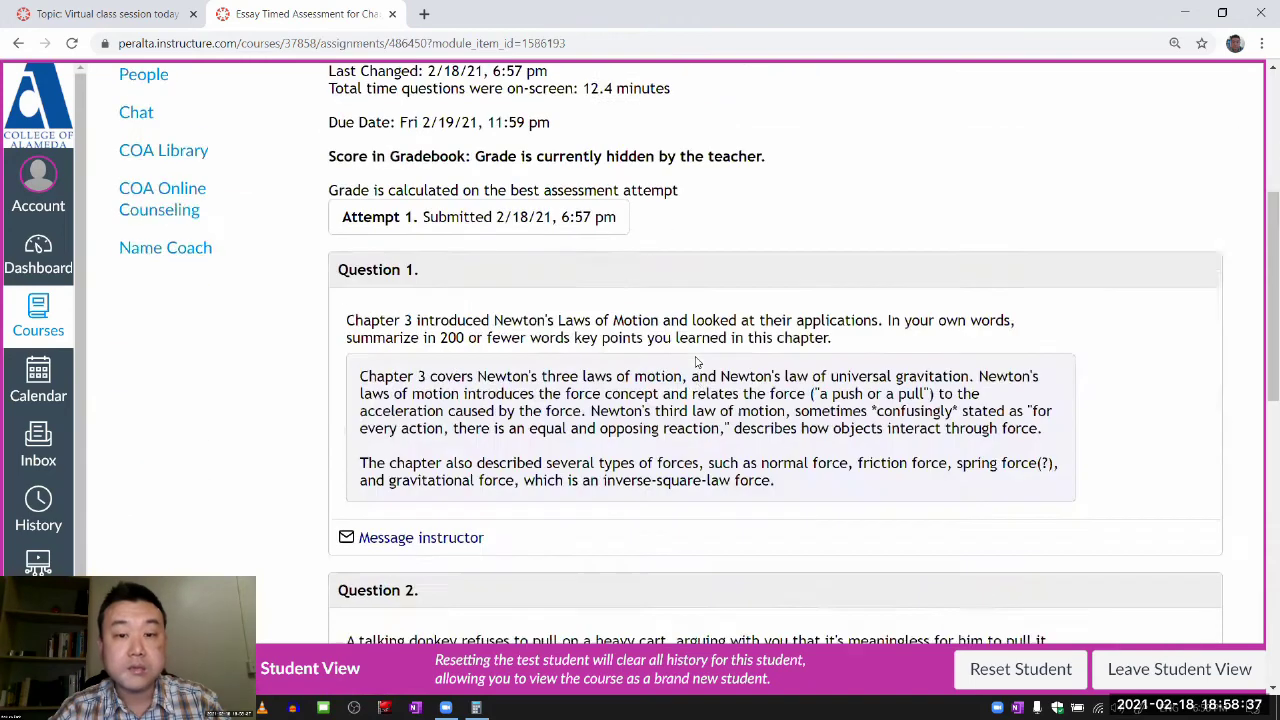
scroll(697, 362, "down", 1)
scroll(697, 362, "down", 7)
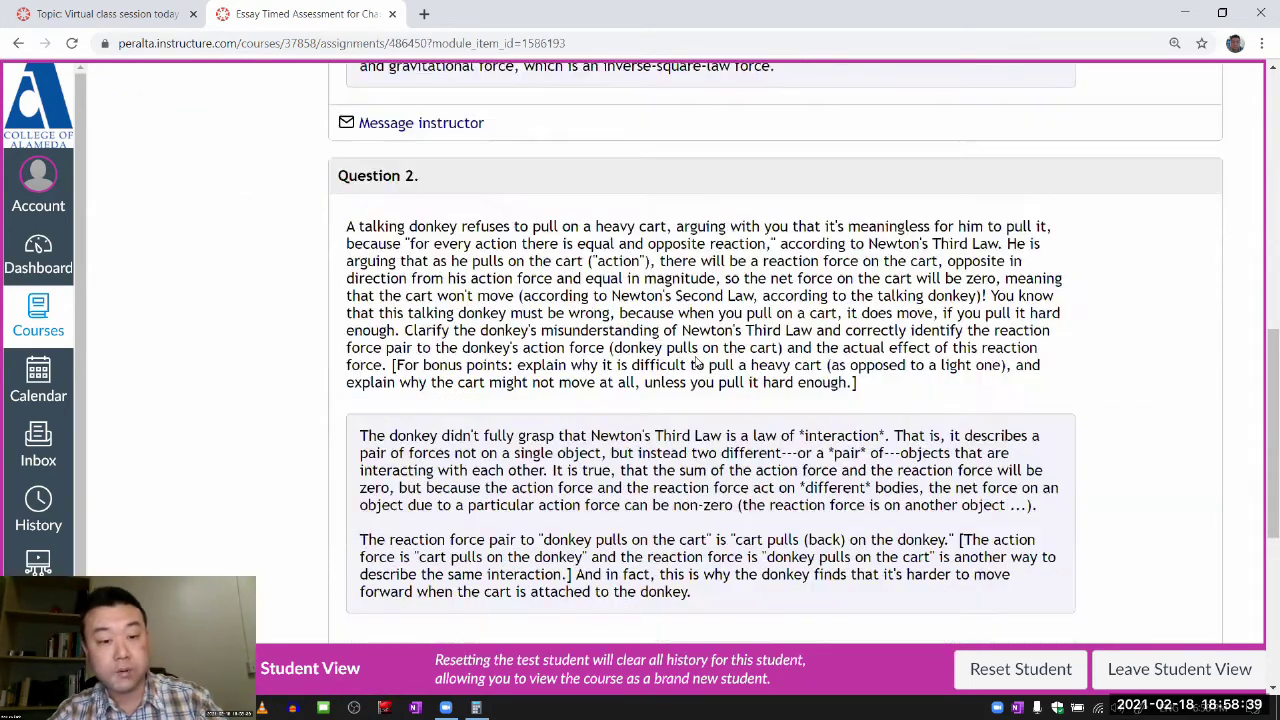
left_click_drag(461, 413, 469, 432)
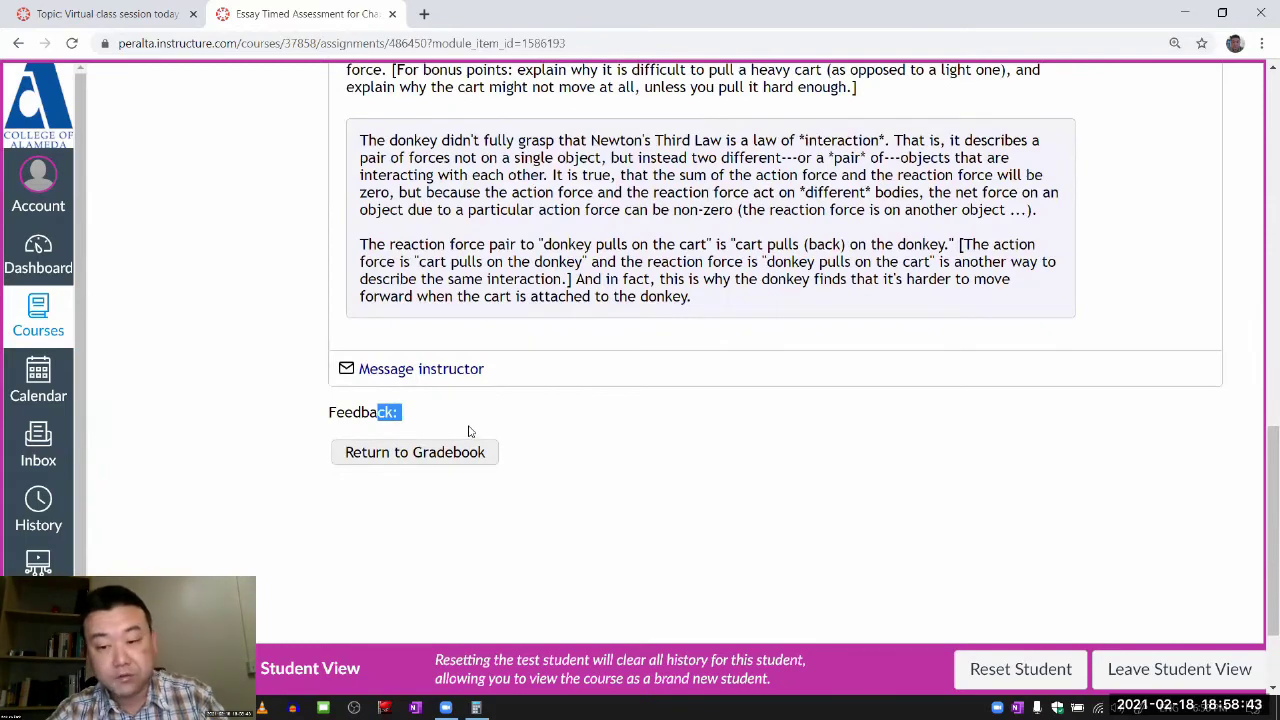
scroll(469, 431, "up", 1)
scroll(469, 431, "up", 15)
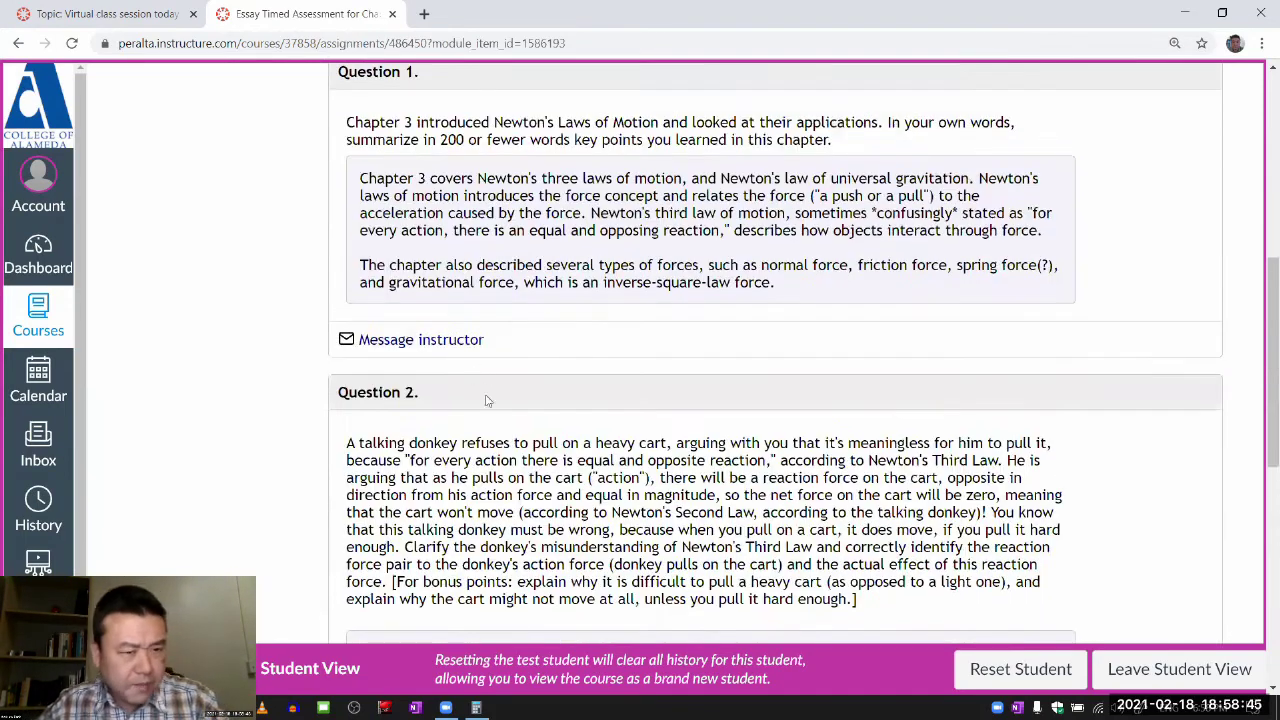
Step: Leave Student View and move the essay assessment's tab into its own browser window
left_click(1127, 668)
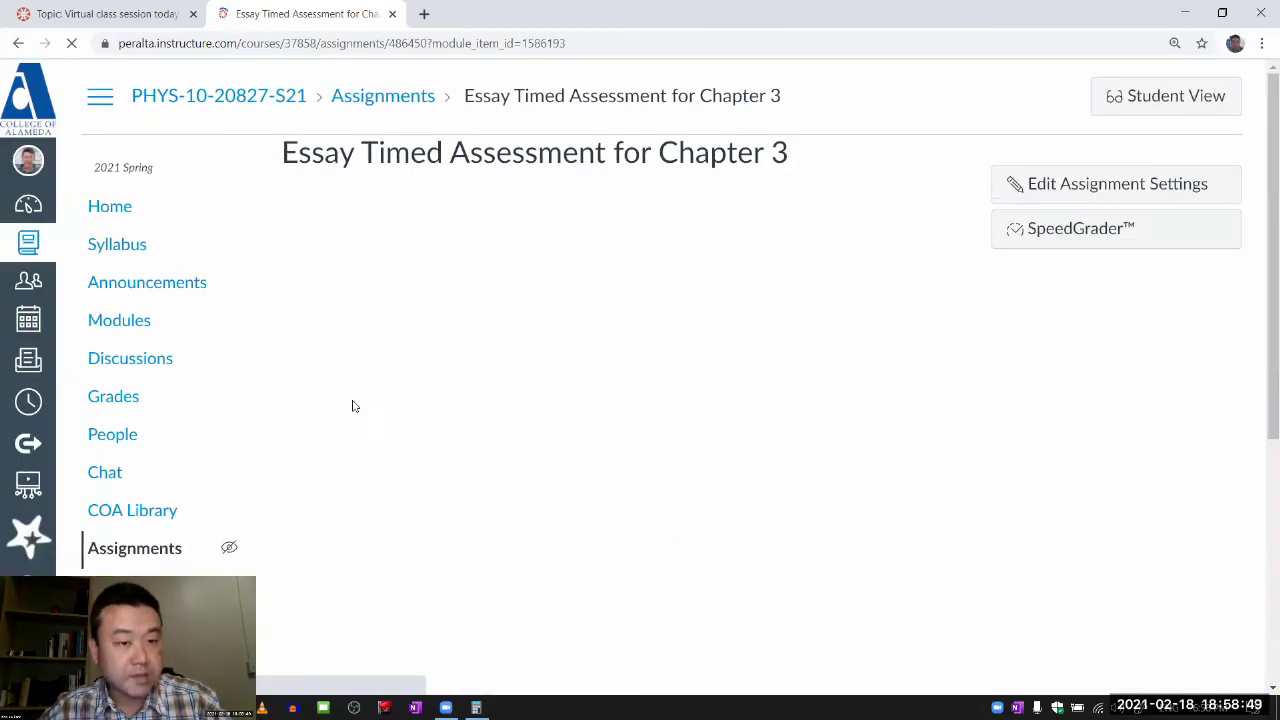
left_click(321, 214)
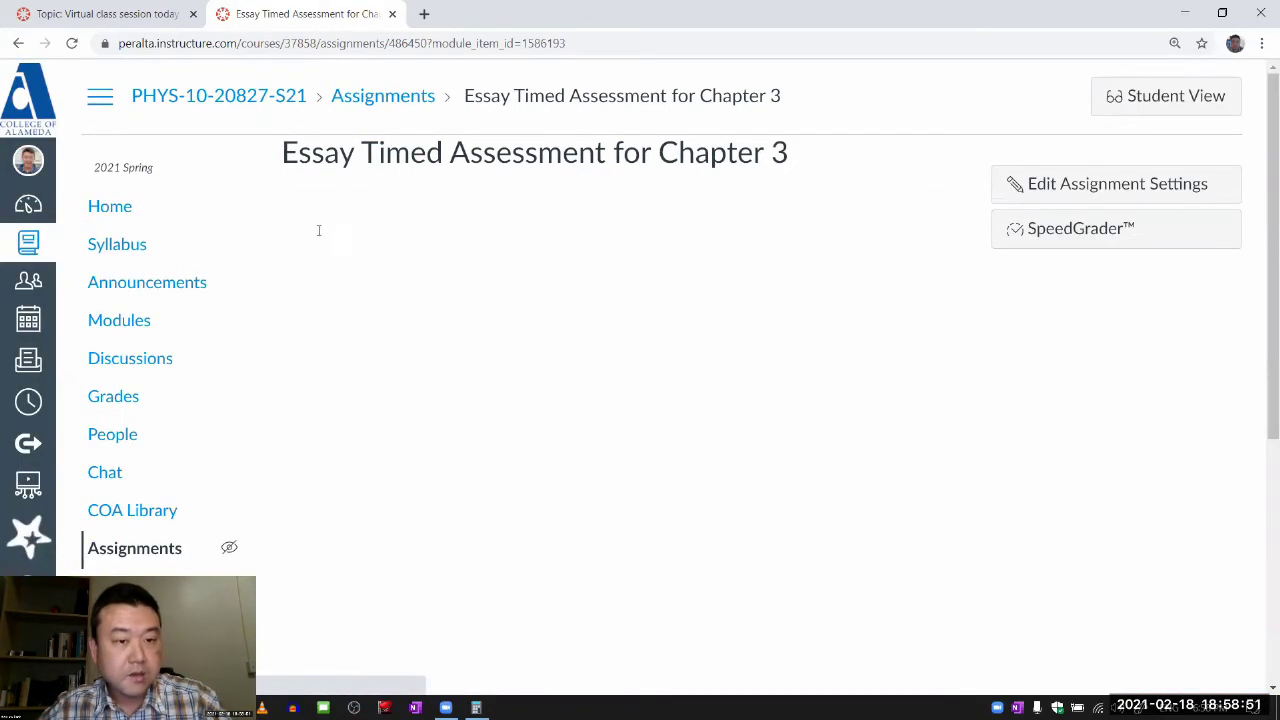
left_click_drag(345, 14, 571, 126)
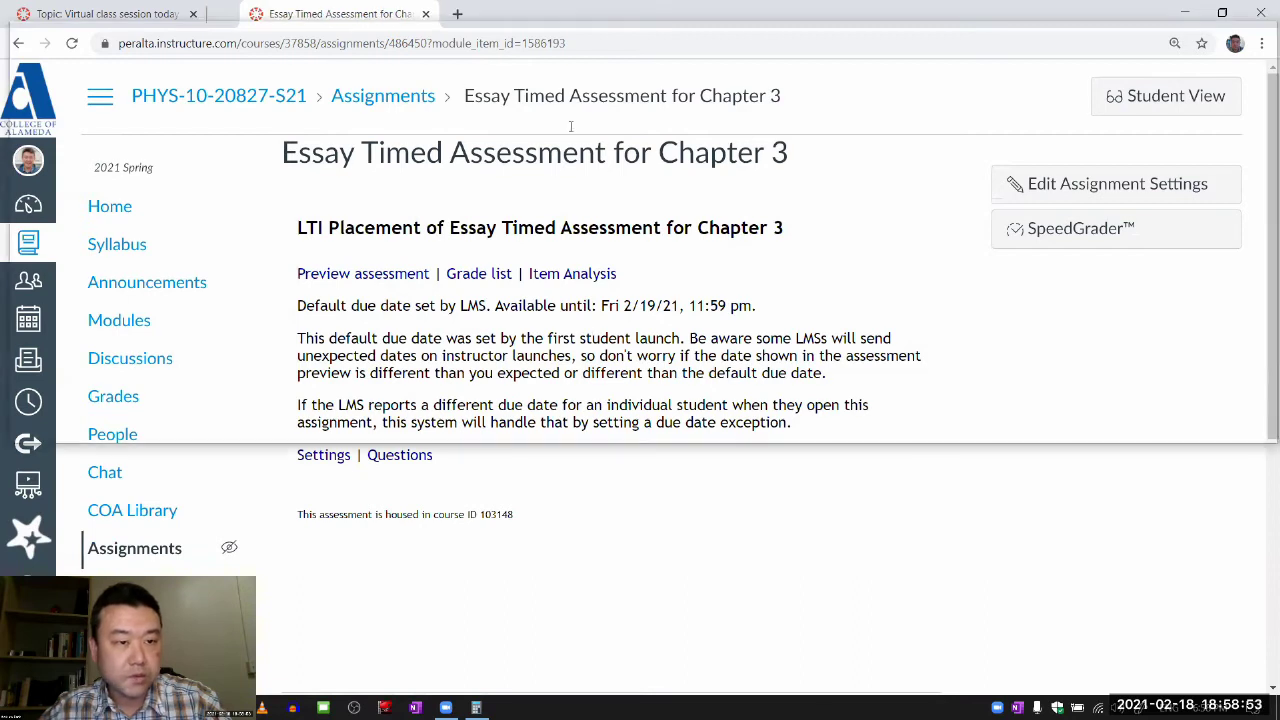
left_click_drag(340, 14, 1270, 30)
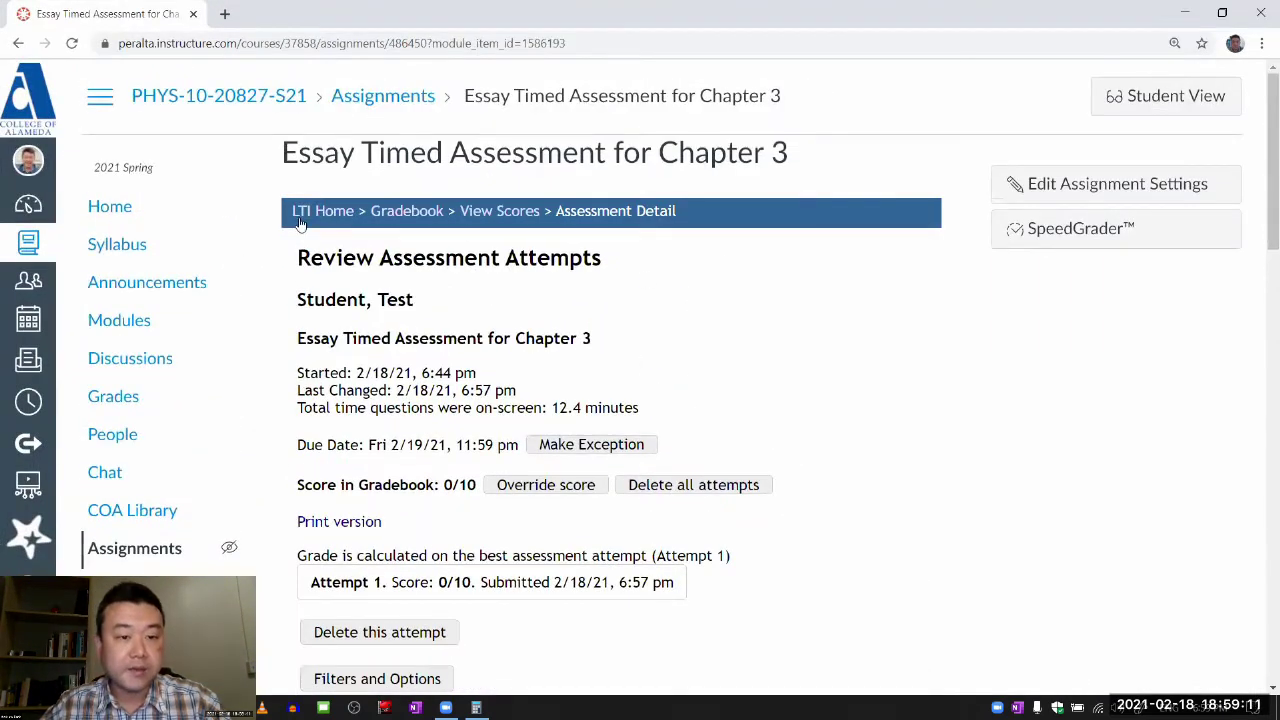
Step: Examine the test student's attempt details and highlight the first paragraph of the Question 1 answer
scroll(458, 270, "down", 1)
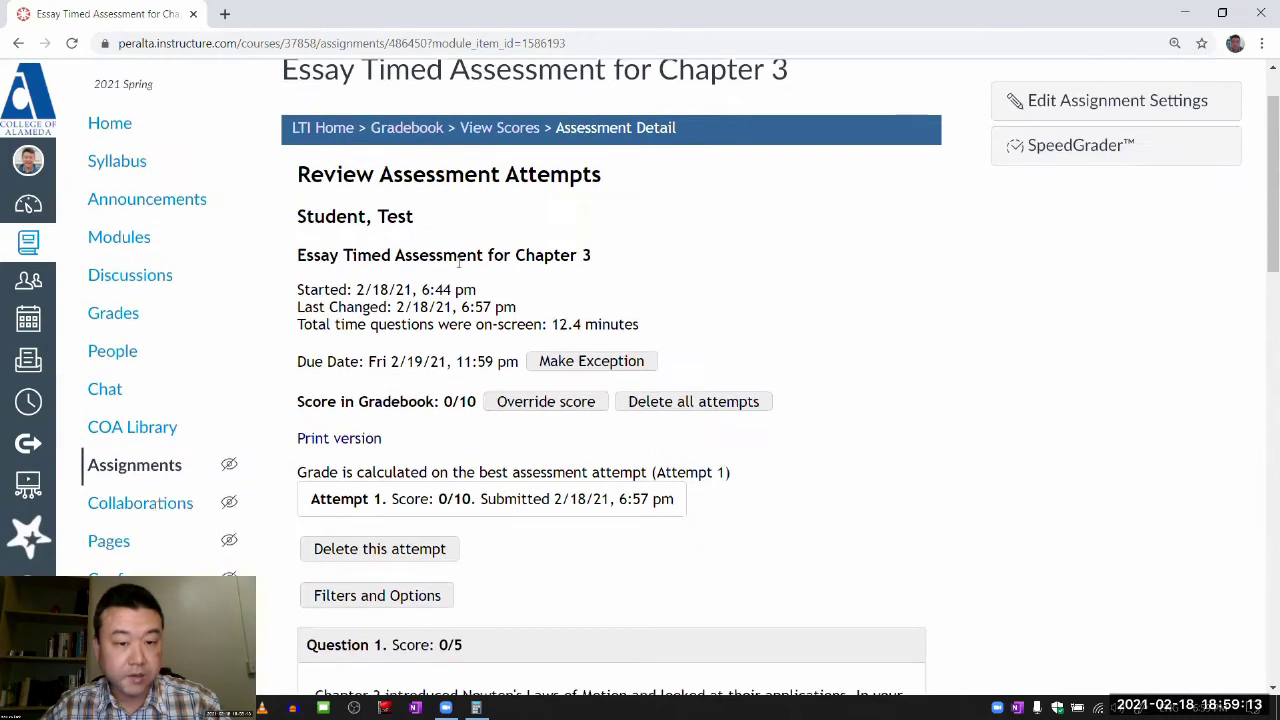
scroll(458, 262, "down", 1)
scroll(427, 229, "down", 3)
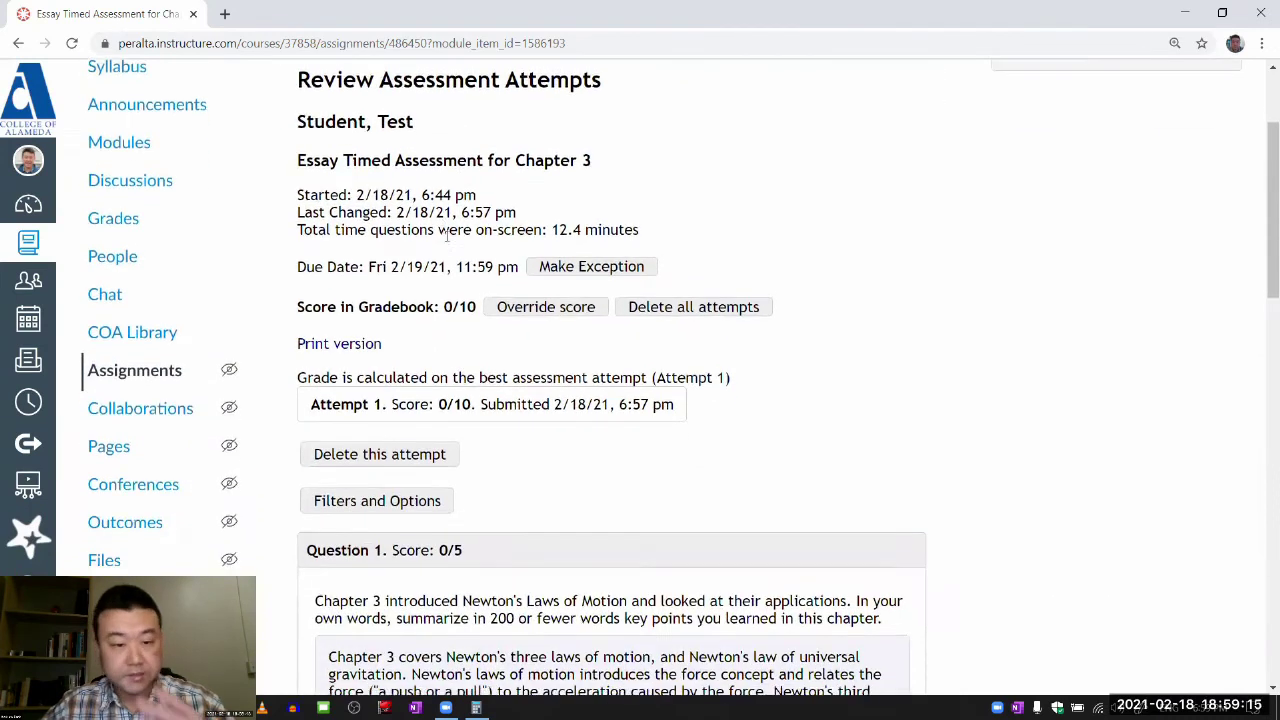
scroll(436, 329, "down", 2)
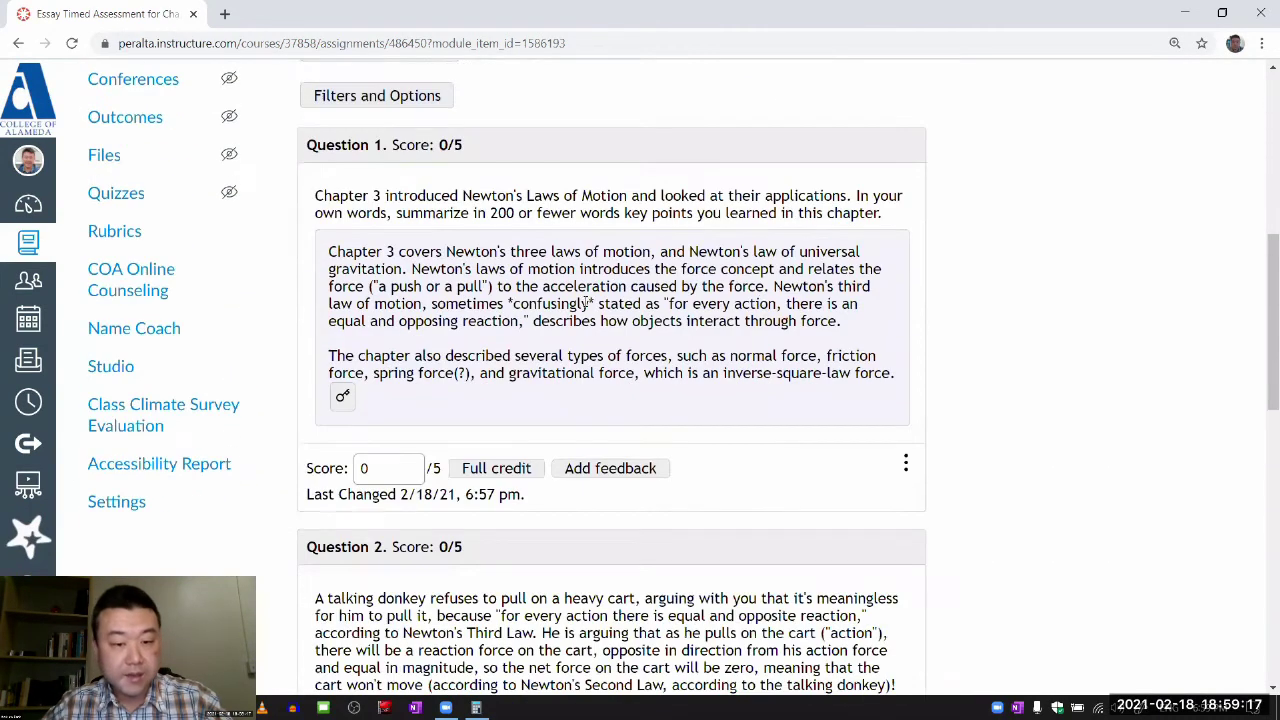
left_click_drag(352, 251, 845, 321)
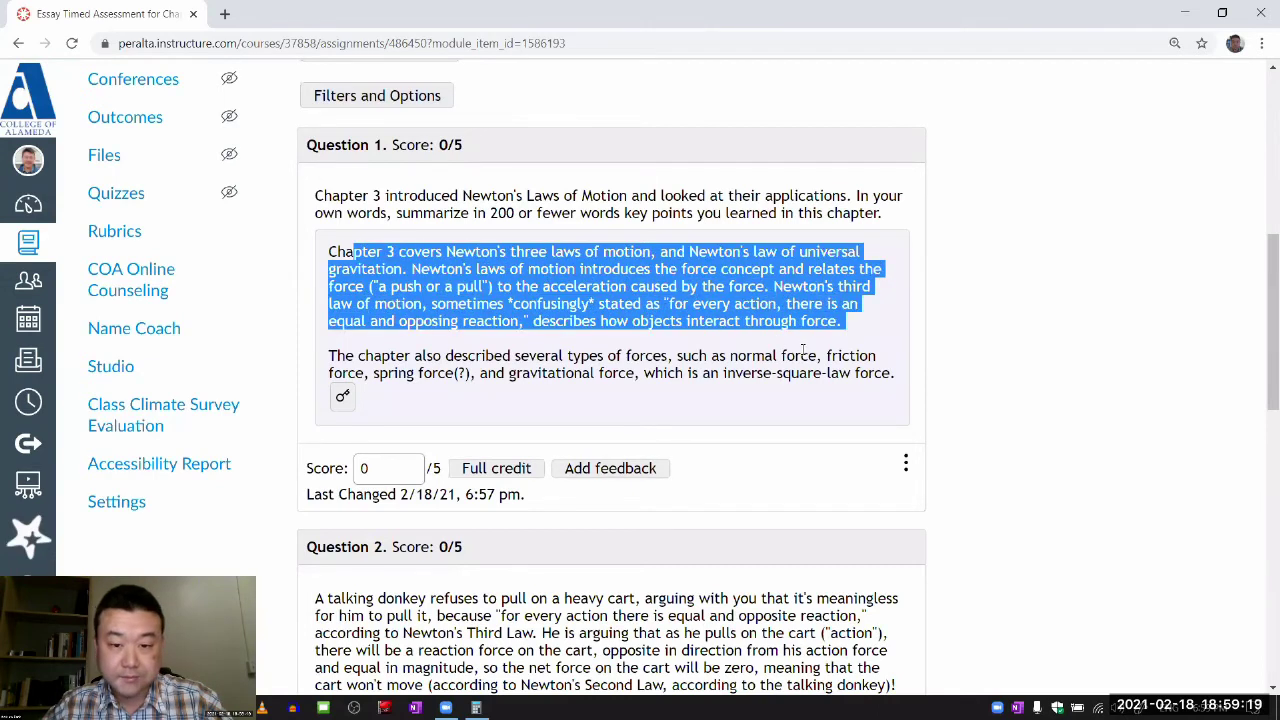
left_click(604, 450)
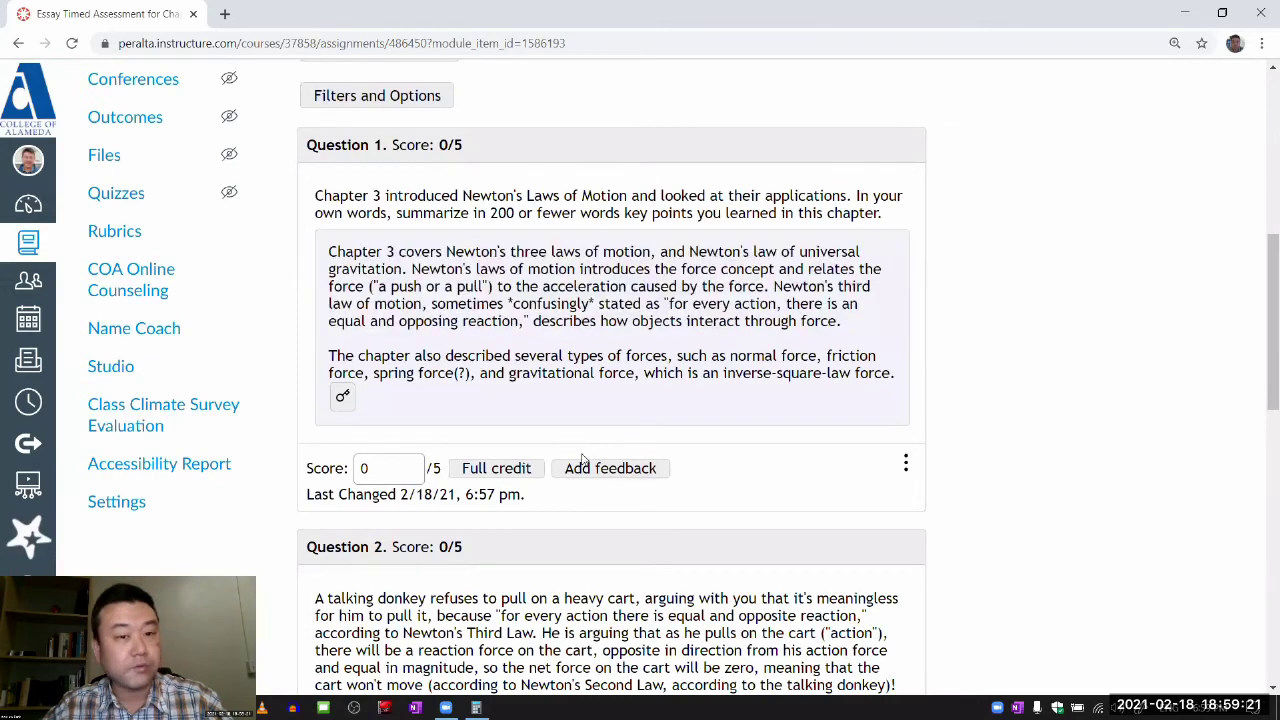
Step: Give Question 1 full credit and highlight the 200-word limit in its prompt
scroll(465, 266, "down", 1)
scroll(465, 267, "down", 2)
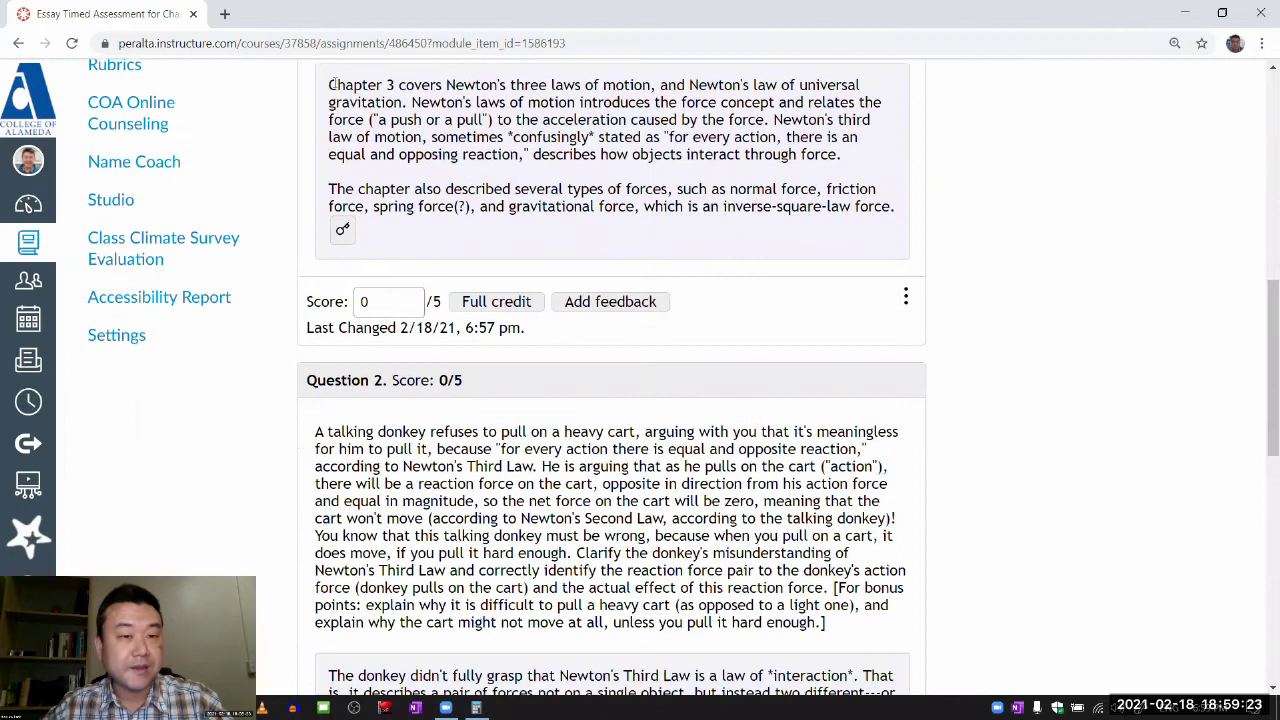
left_click(500, 303)
scroll(519, 282, "up", 2)
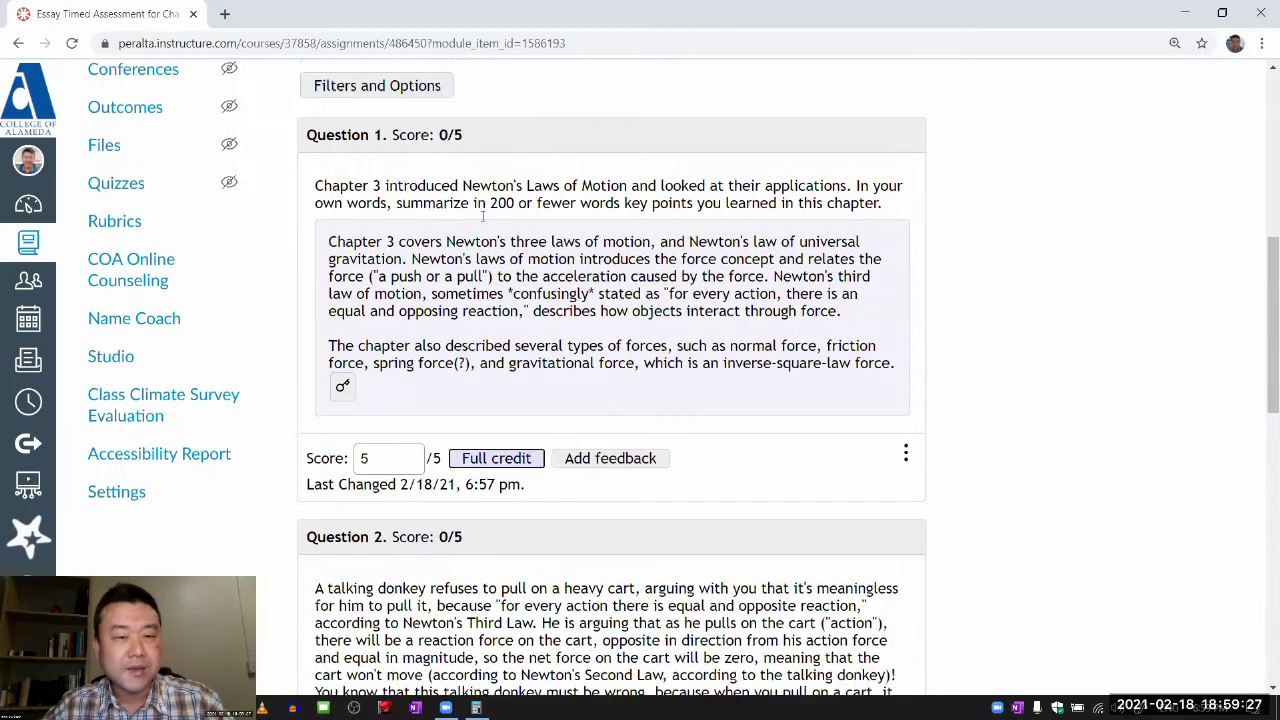
left_click_drag(477, 213, 538, 213)
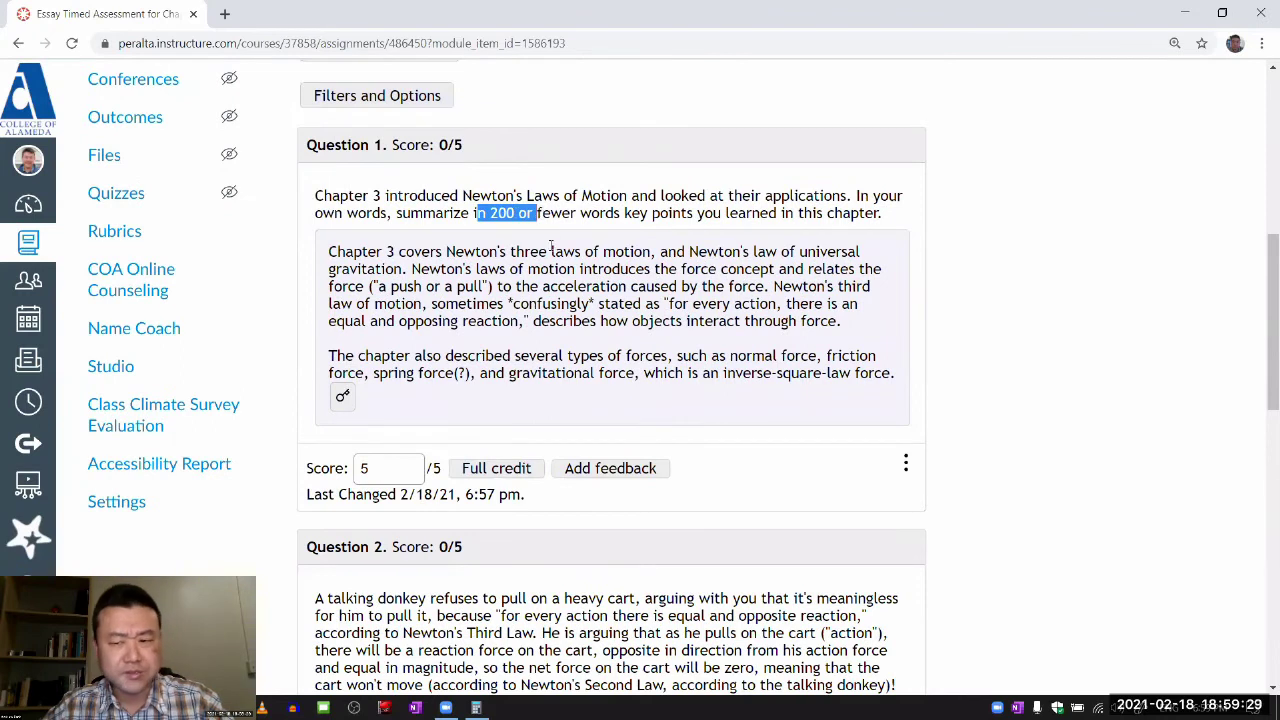
Step: Review the Question 2 answer, show its answer key, and highlight the key's explanation of the force diagrams for the donkey and cart
scroll(551, 251, "down", 2)
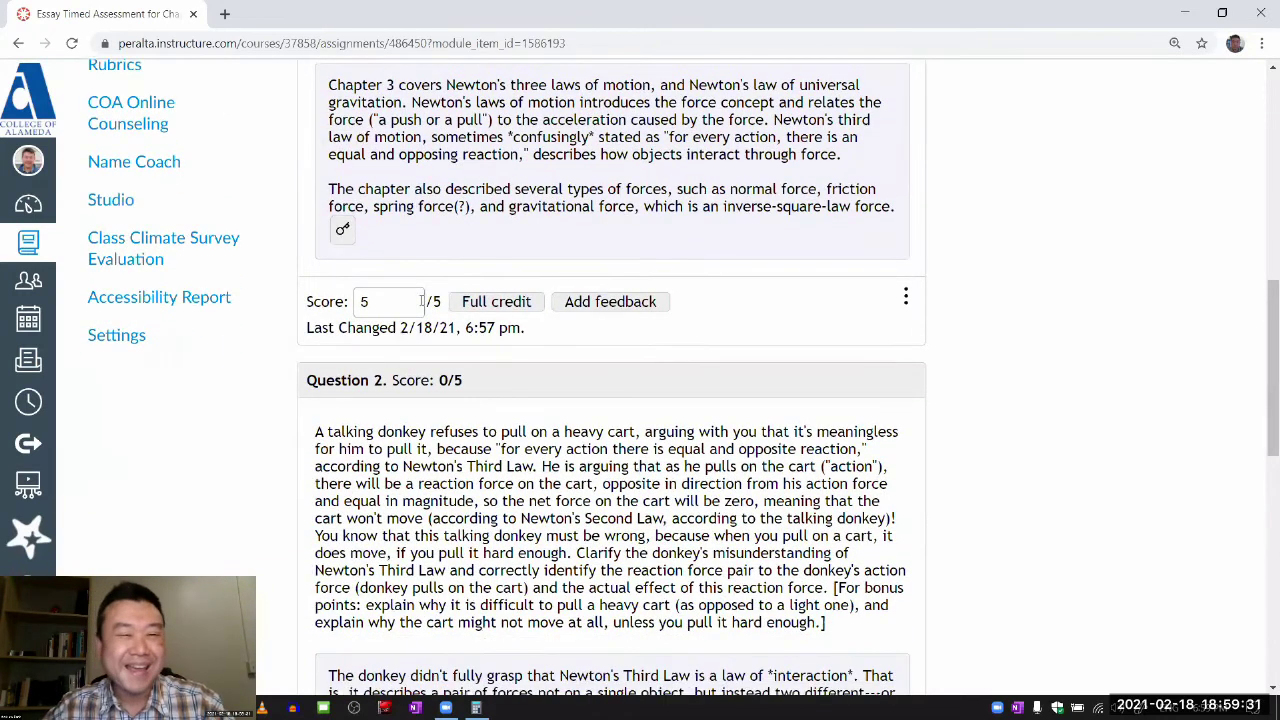
scroll(456, 291, "down", 4)
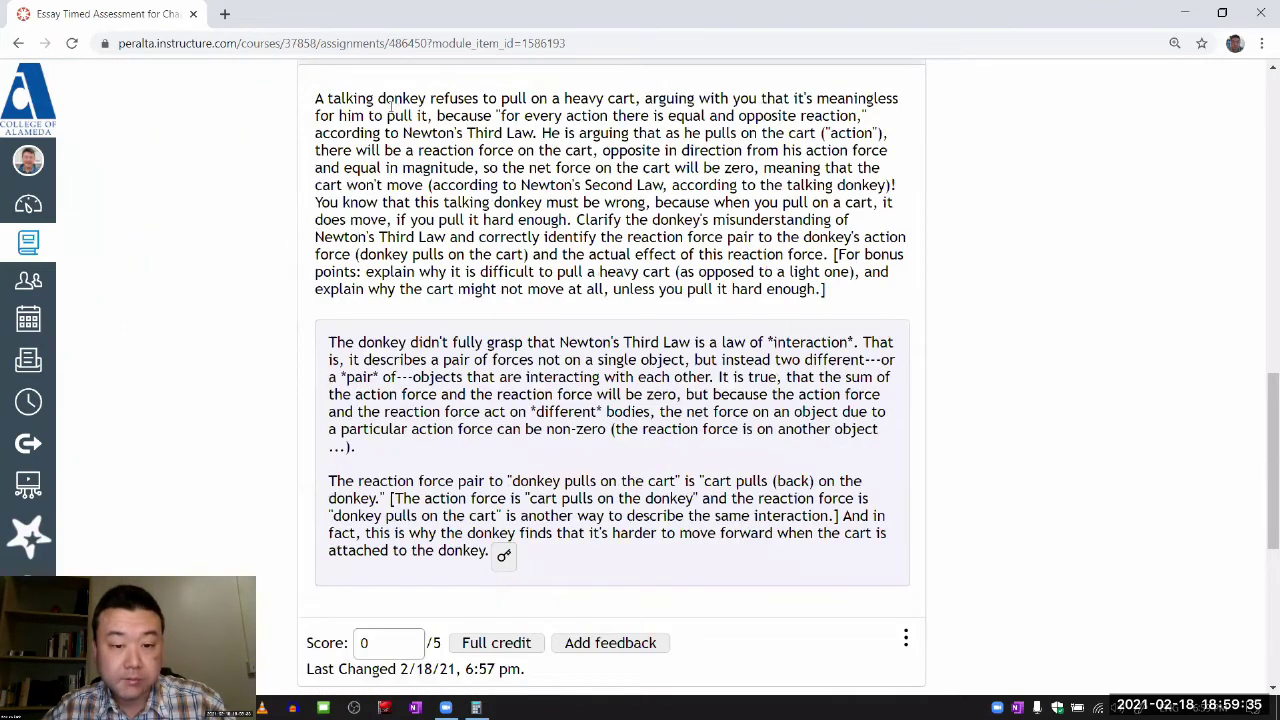
scroll(391, 105, "down", 3)
scroll(469, 241, "up", 2)
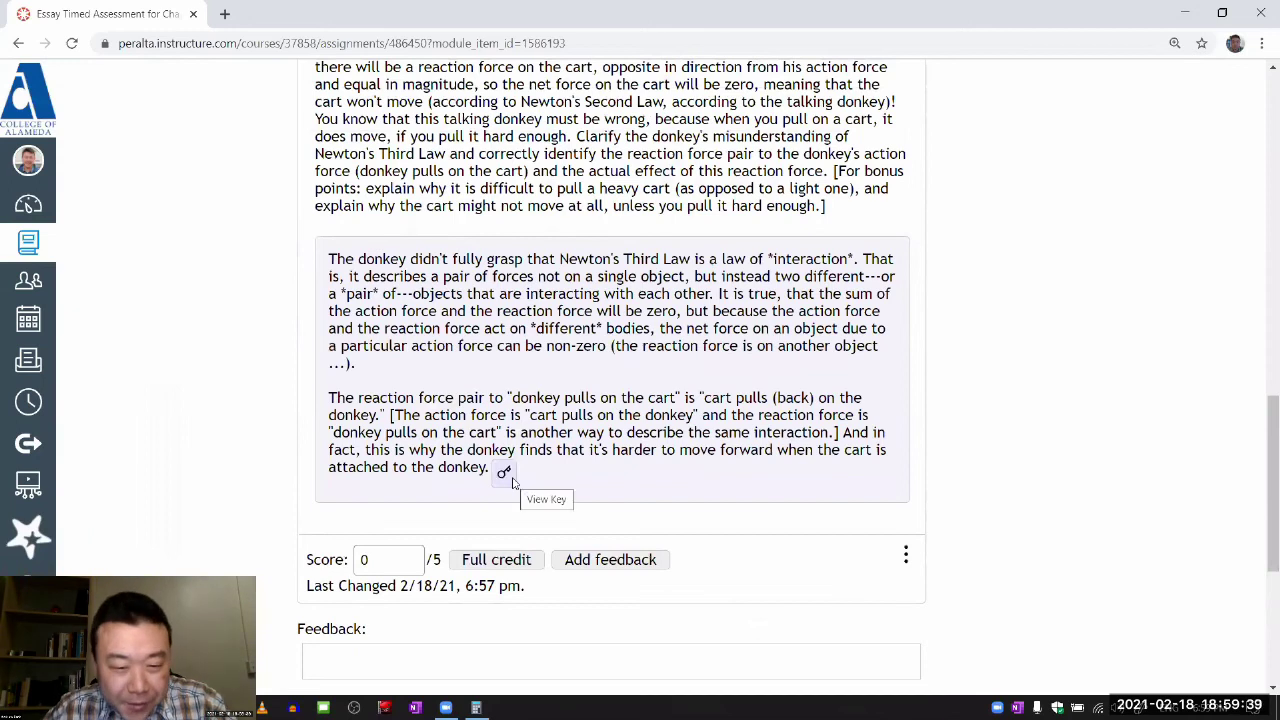
left_click(504, 473)
scroll(552, 314, "down", 2)
scroll(552, 314, "down", 2)
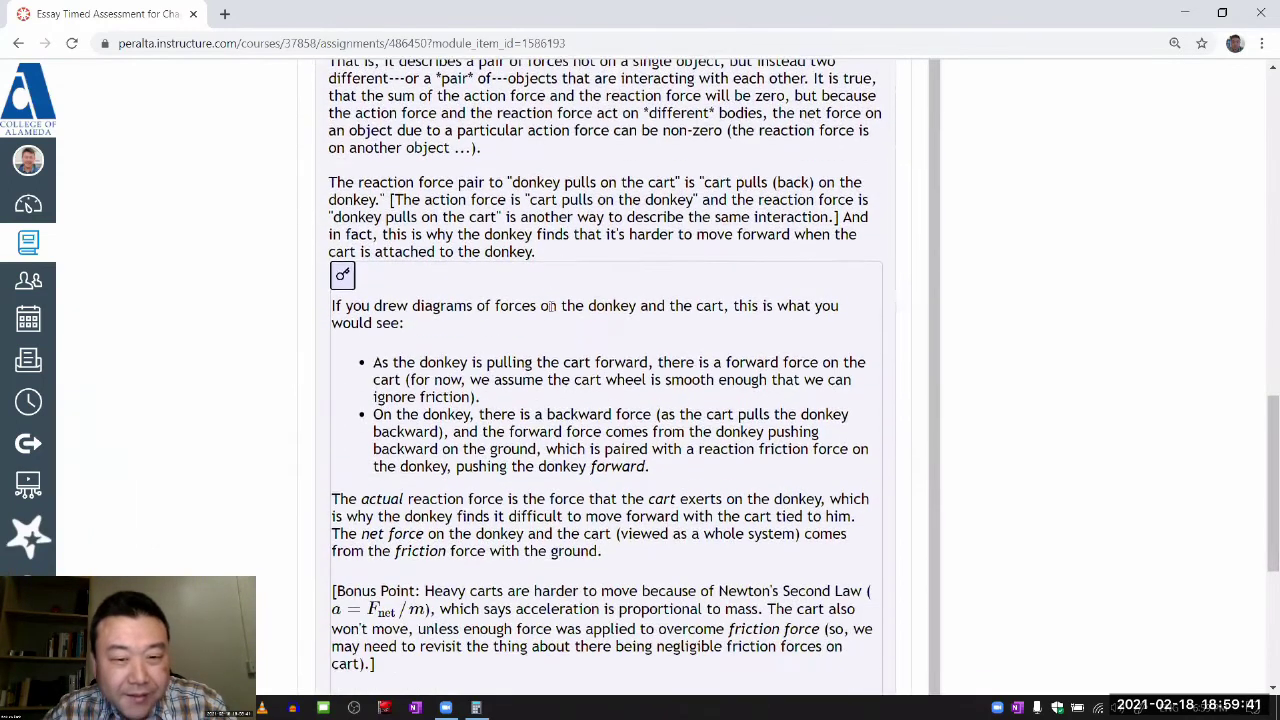
mouse_move(333, 306)
left_mouse_down()
mouse_move(405, 325)
mouse_move(475, 398)
mouse_move(708, 466)
left_mouse_up()
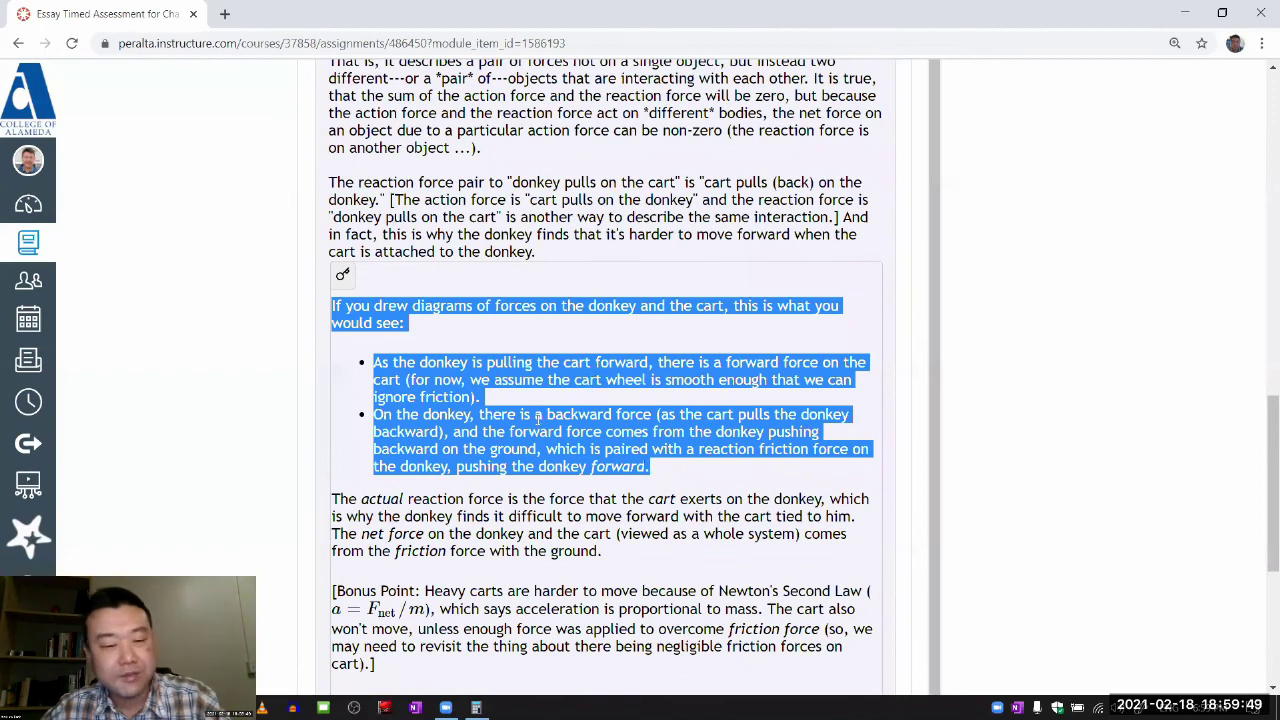
Step: Finish reading the Question 2 answer key, hide it, and give the Question 2 answer full credit
scroll(538, 419, "down", 1)
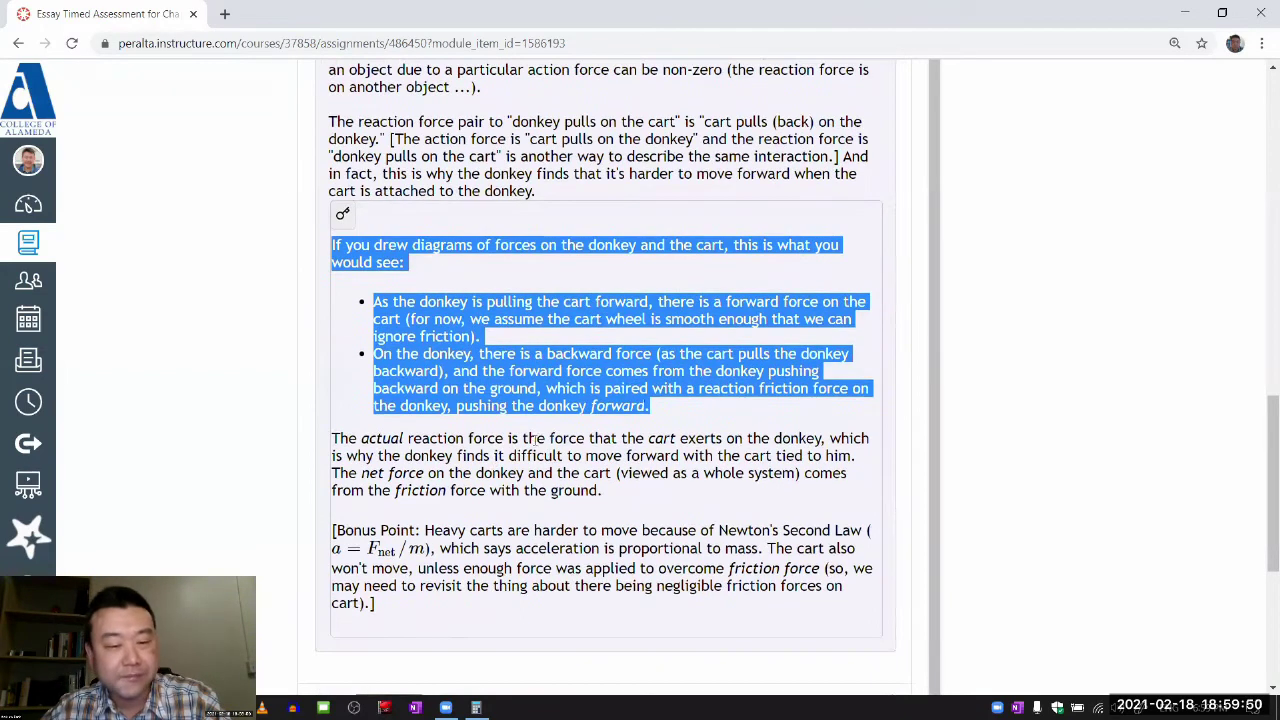
left_click(566, 491)
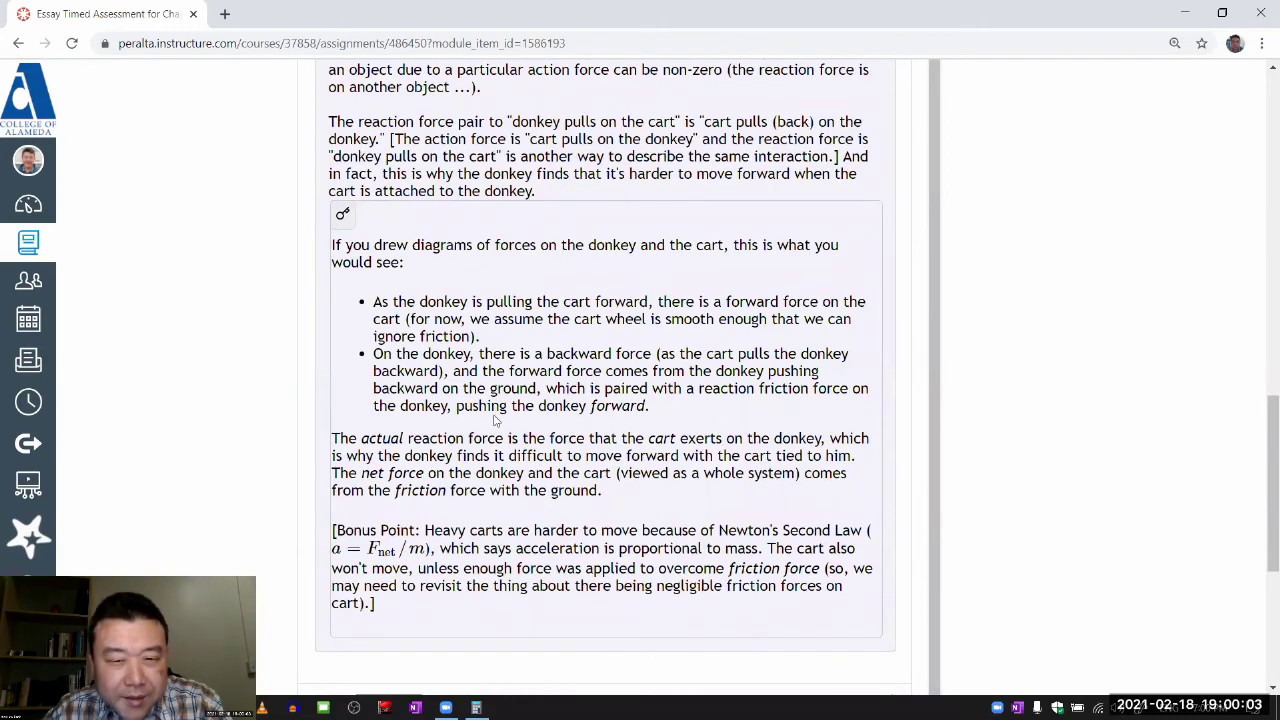
scroll(490, 423, "down", 1)
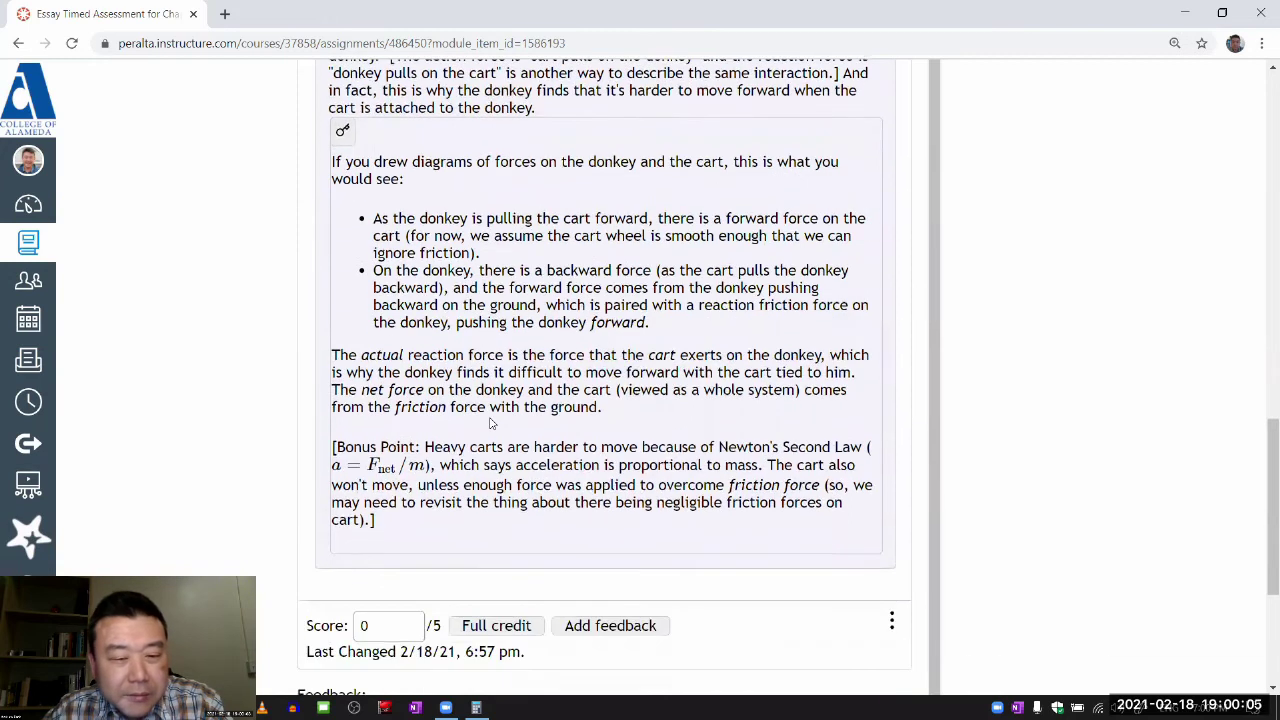
scroll(424, 393, "up", 2)
left_click(342, 300)
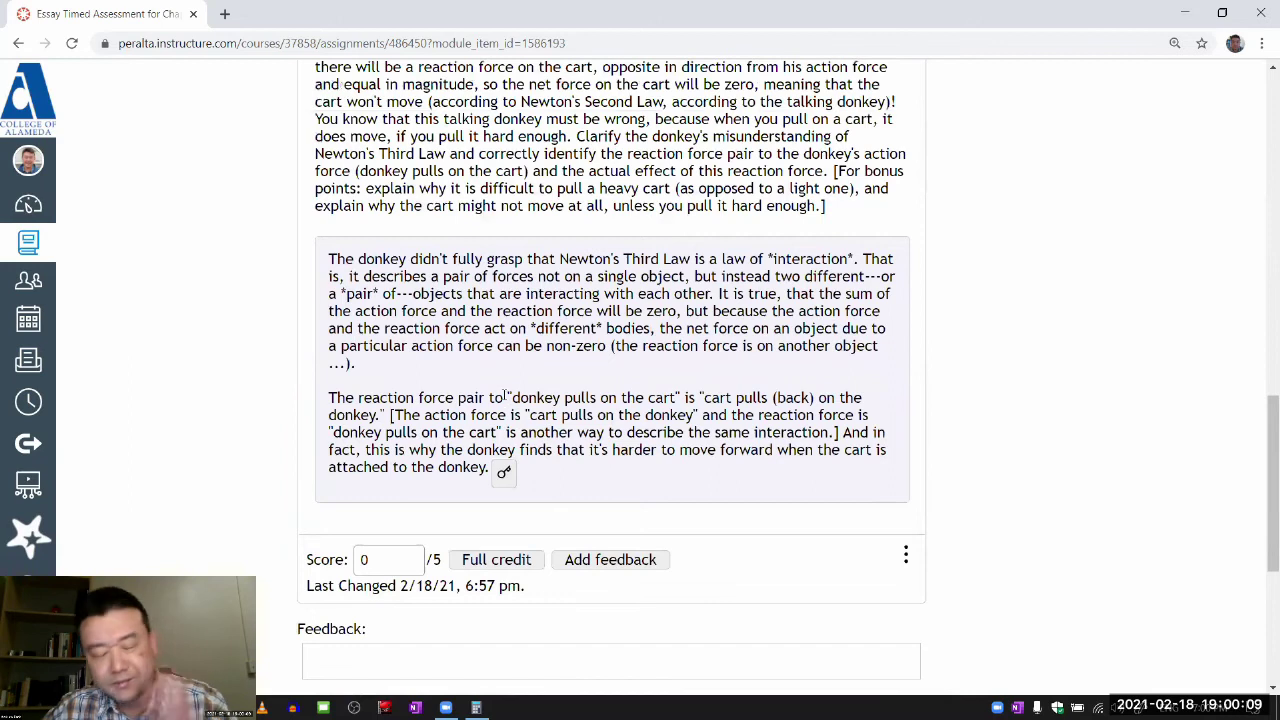
scroll(505, 398, "up", 1)
scroll(463, 393, "down", 5)
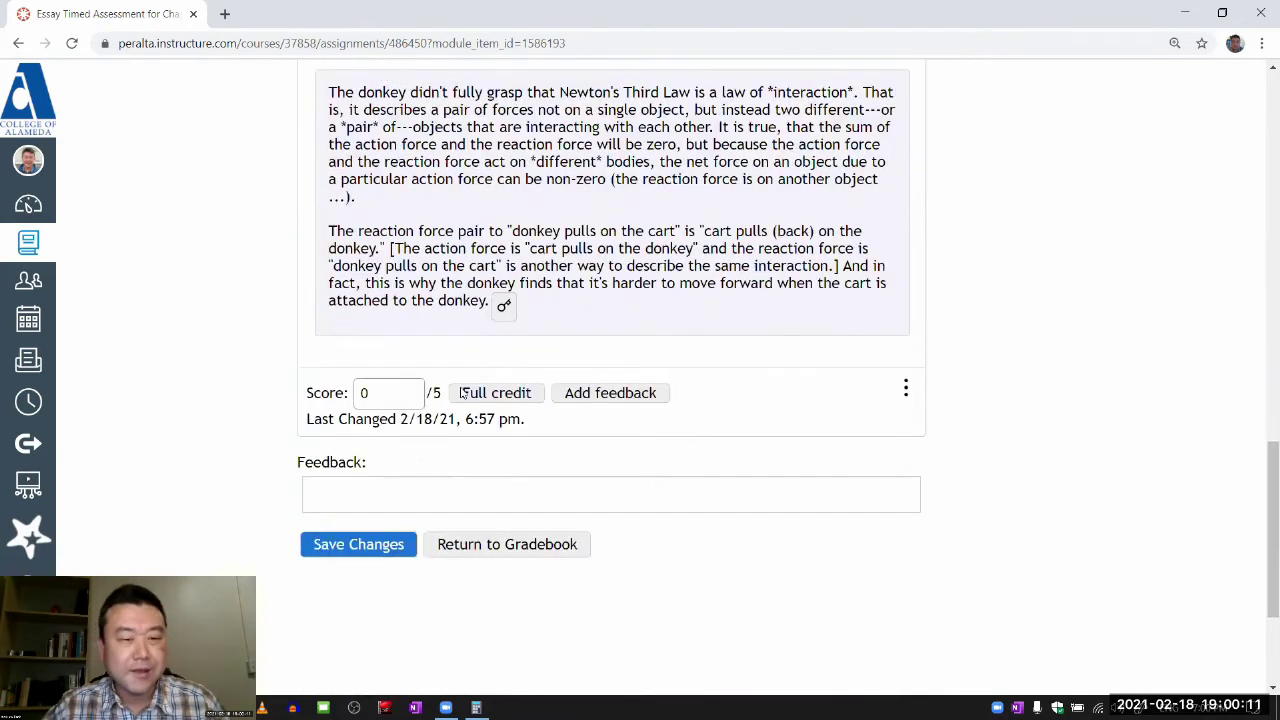
left_click(498, 393)
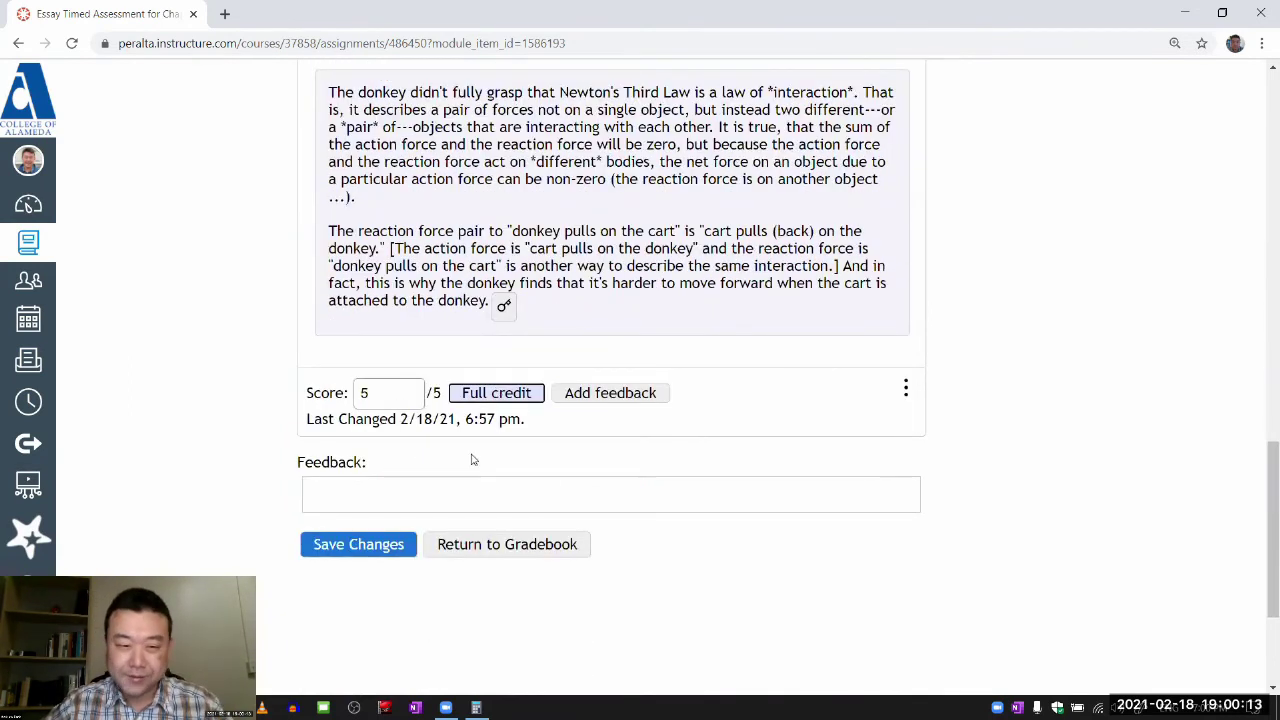
Step: Enter the overall feedback "5/5 and 5/5" with "Great work!" on a second line for the attempt
left_click(464, 481)
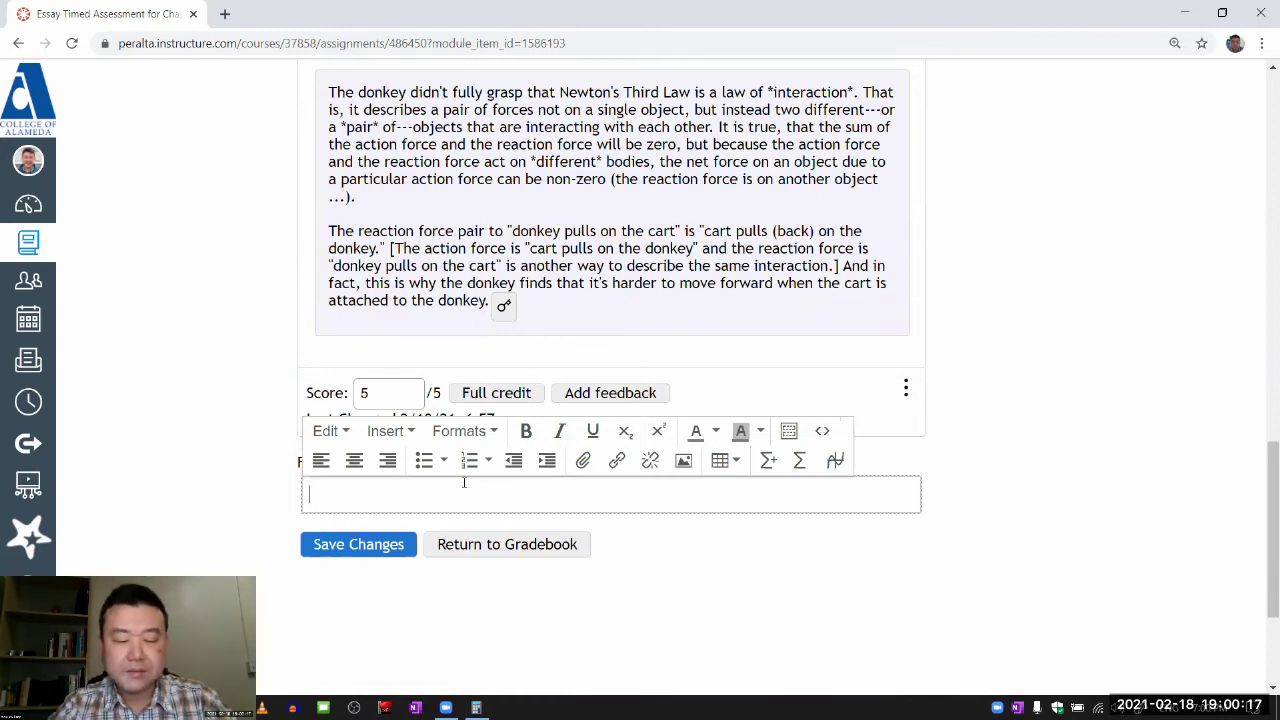
type("5/")
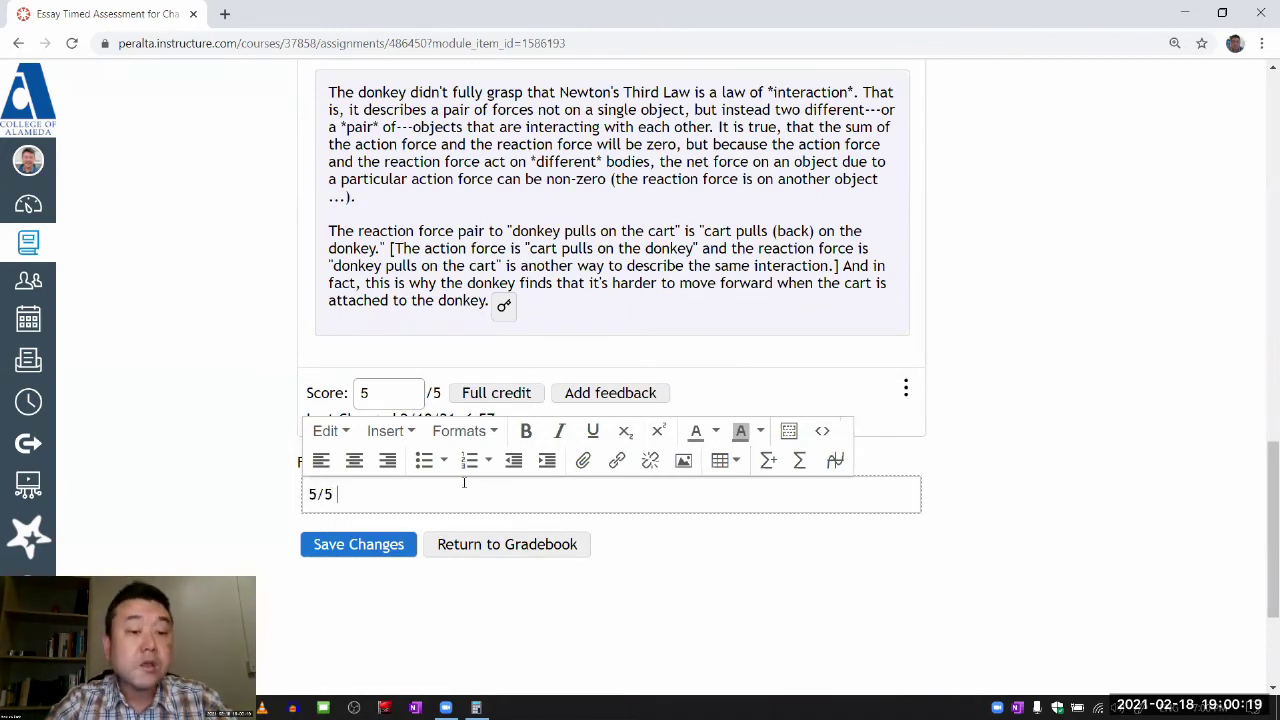
type("5 and 5/5")
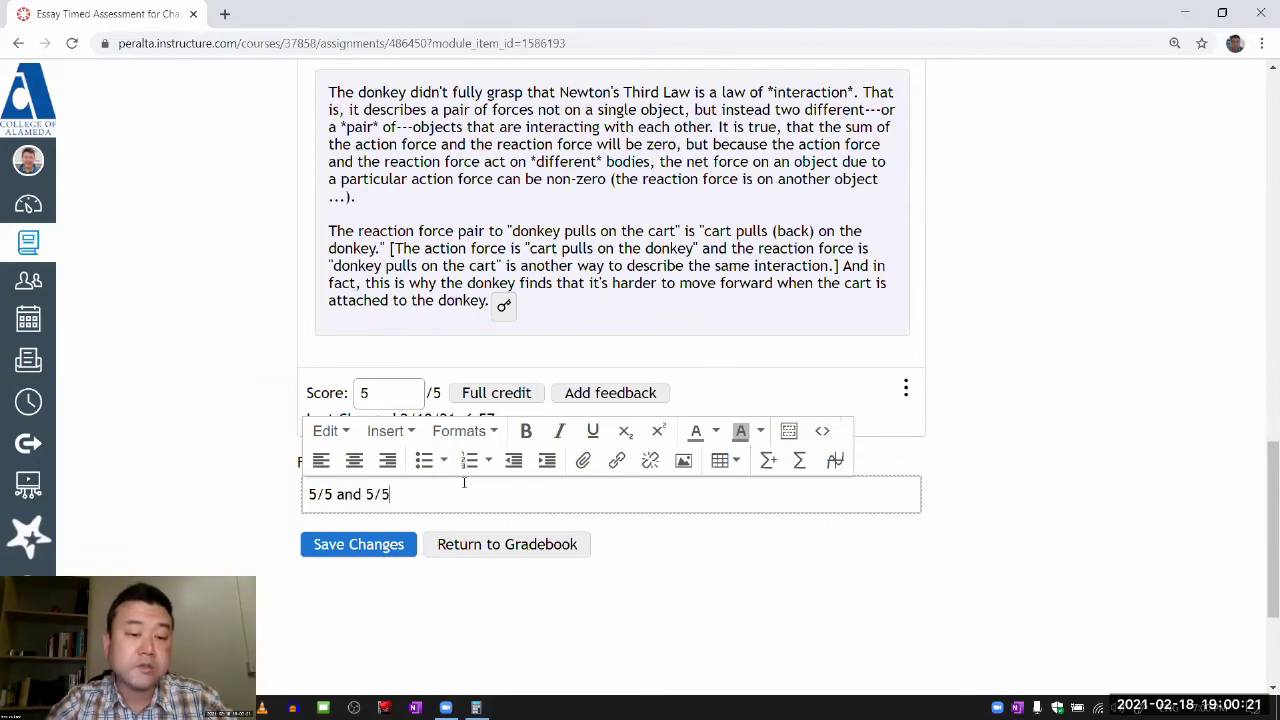
key("Return")
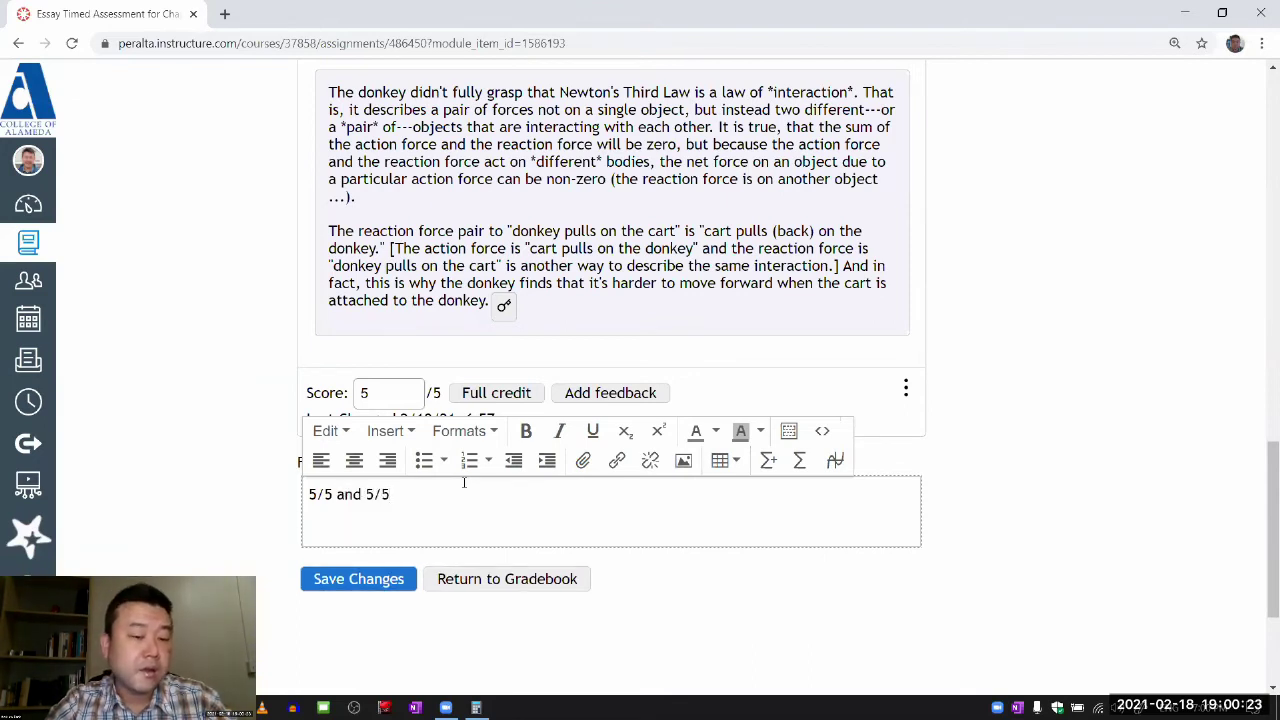
type("Great work!")
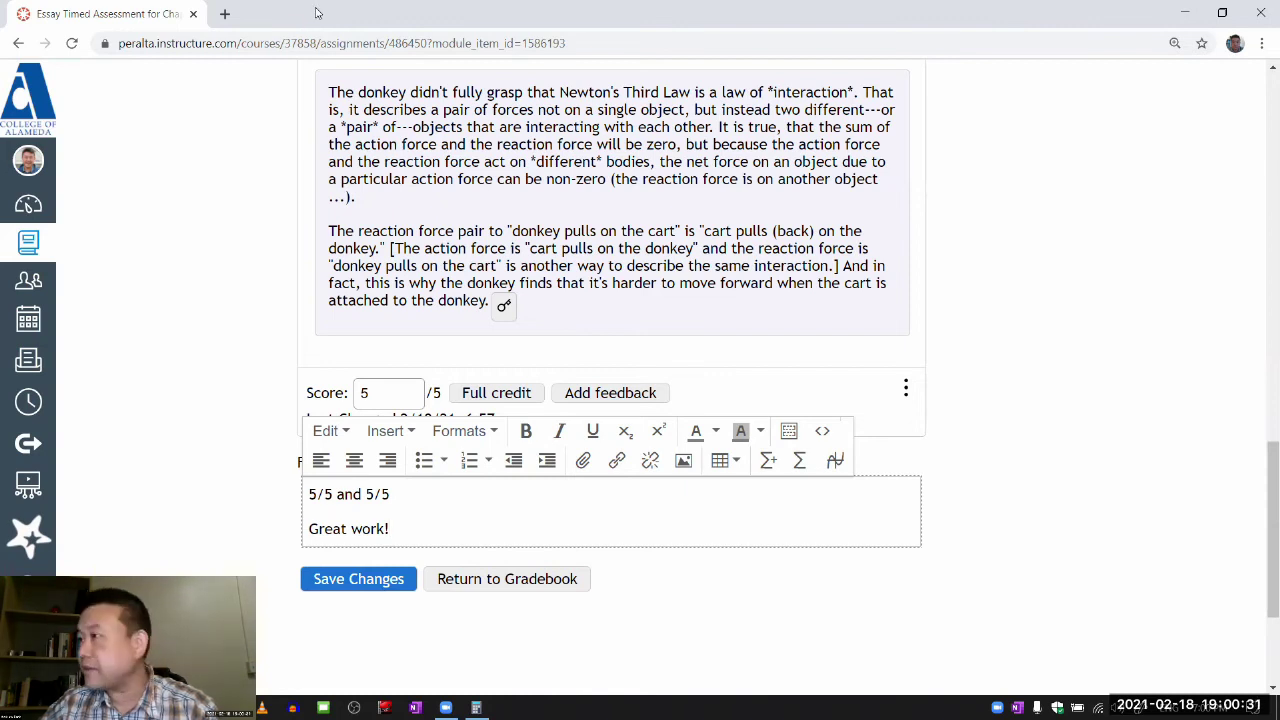
Step: Switch to the Student View window, reload the Chapter 3 essay assessment, and open the scored attempt for review
key("alt+Tab")
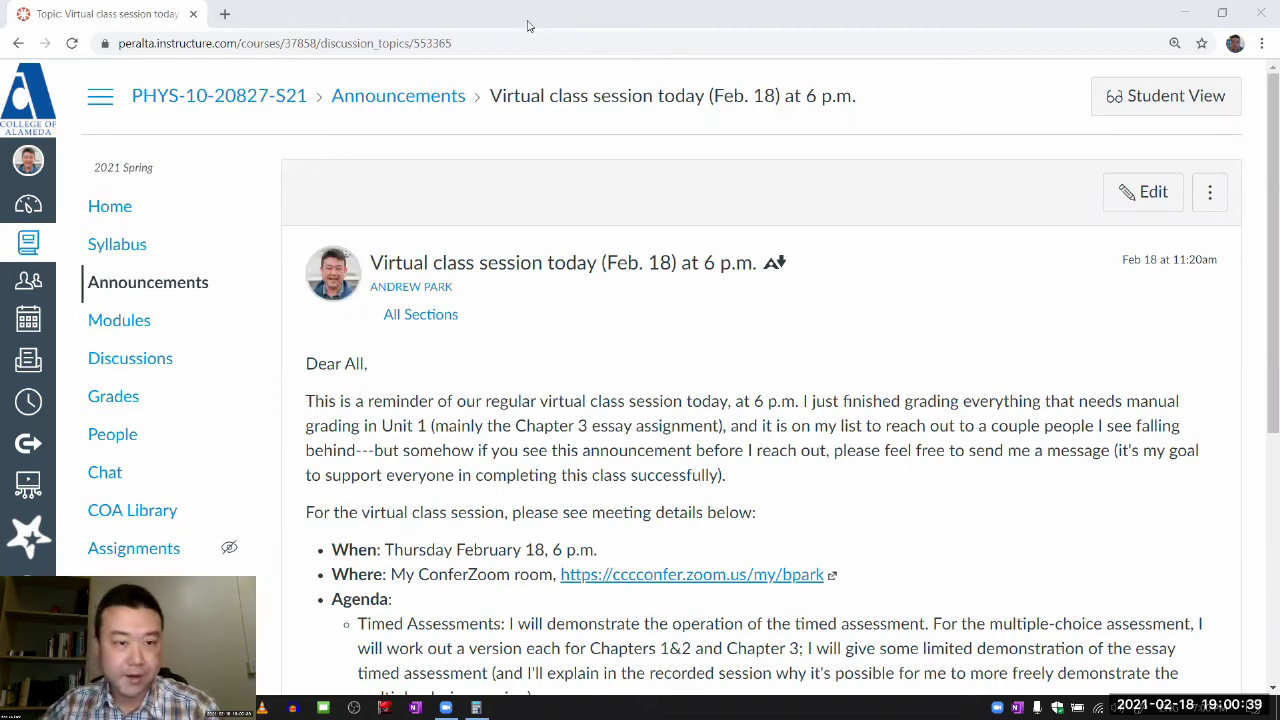
key("alt+Tab")
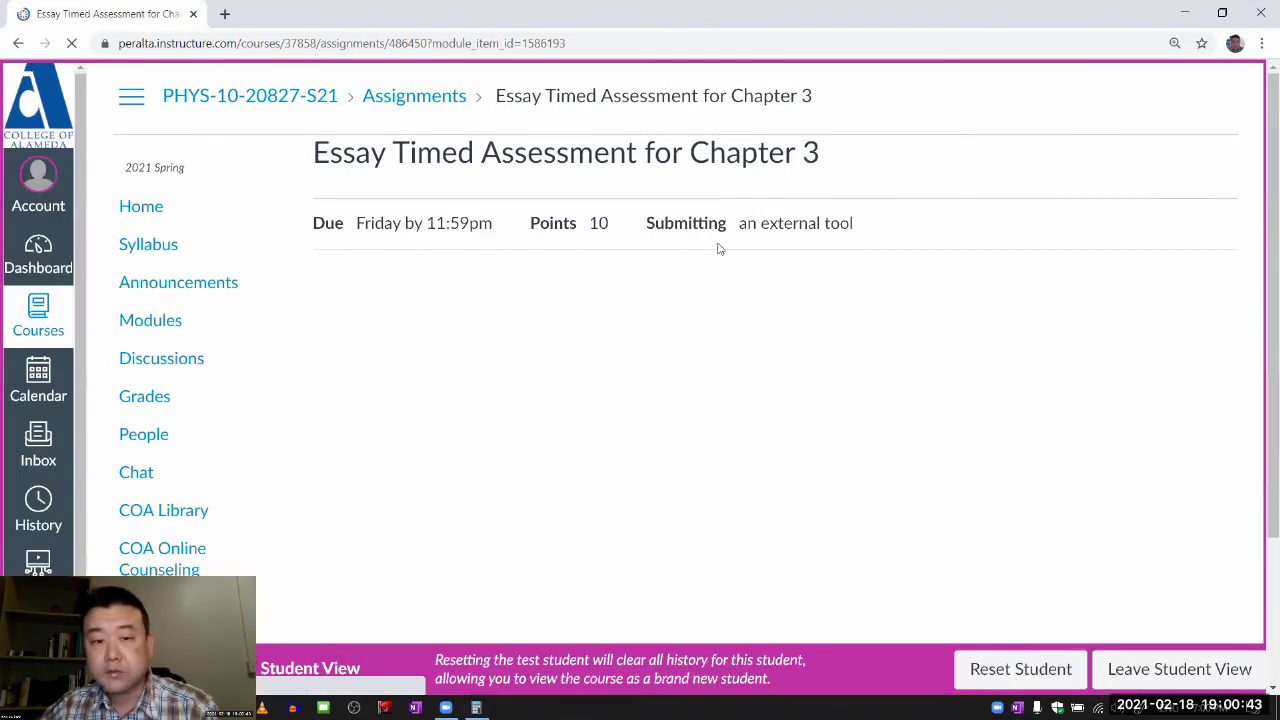
left_click(72, 43)
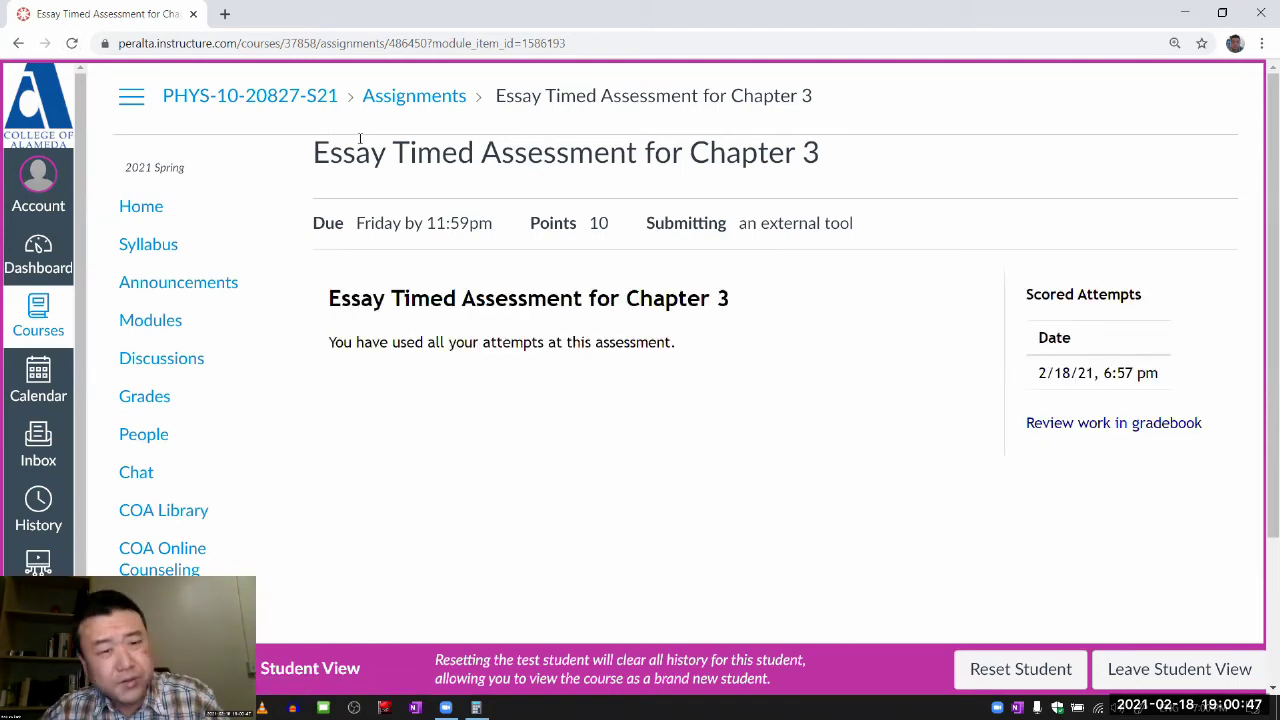
scroll(531, 206, "down", 2)
scroll(526, 203, "up", 2)
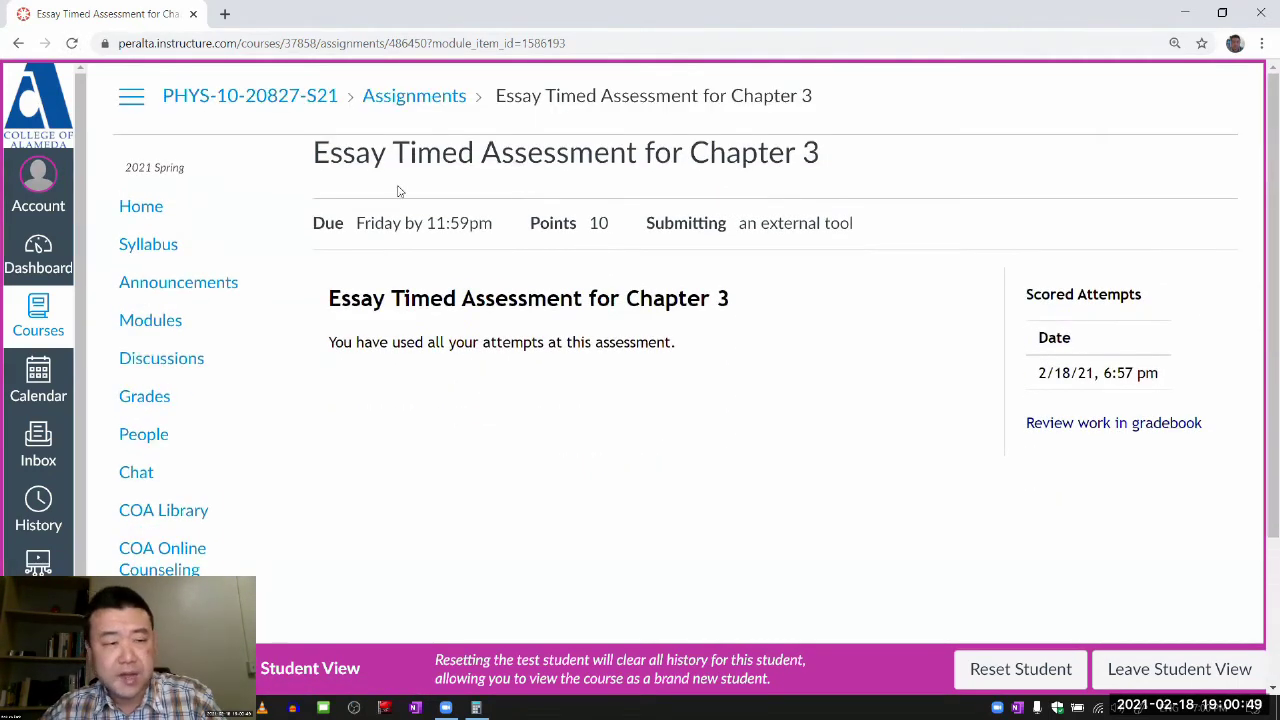
left_click(1112, 424)
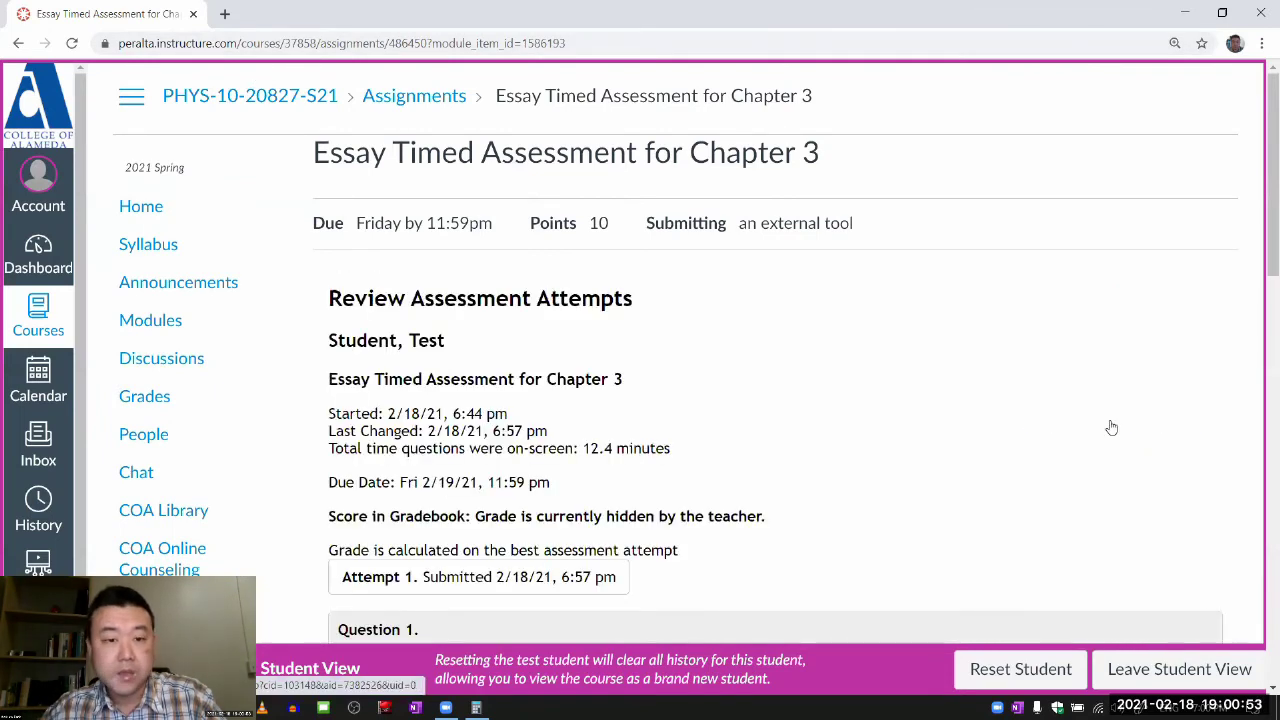
Step: Find the instructor's overall feedback below Question 2 in the student's attempt review and highlight it
scroll(588, 298, "down", 4)
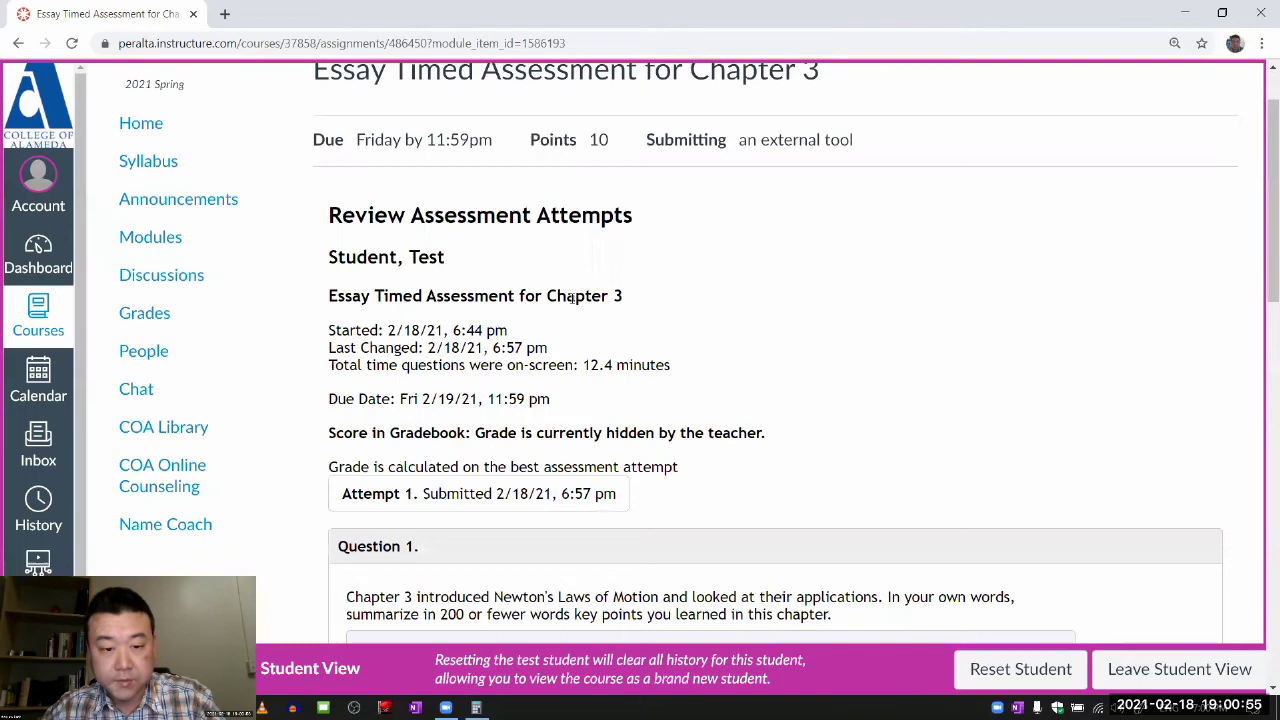
scroll(590, 286, "down", 8)
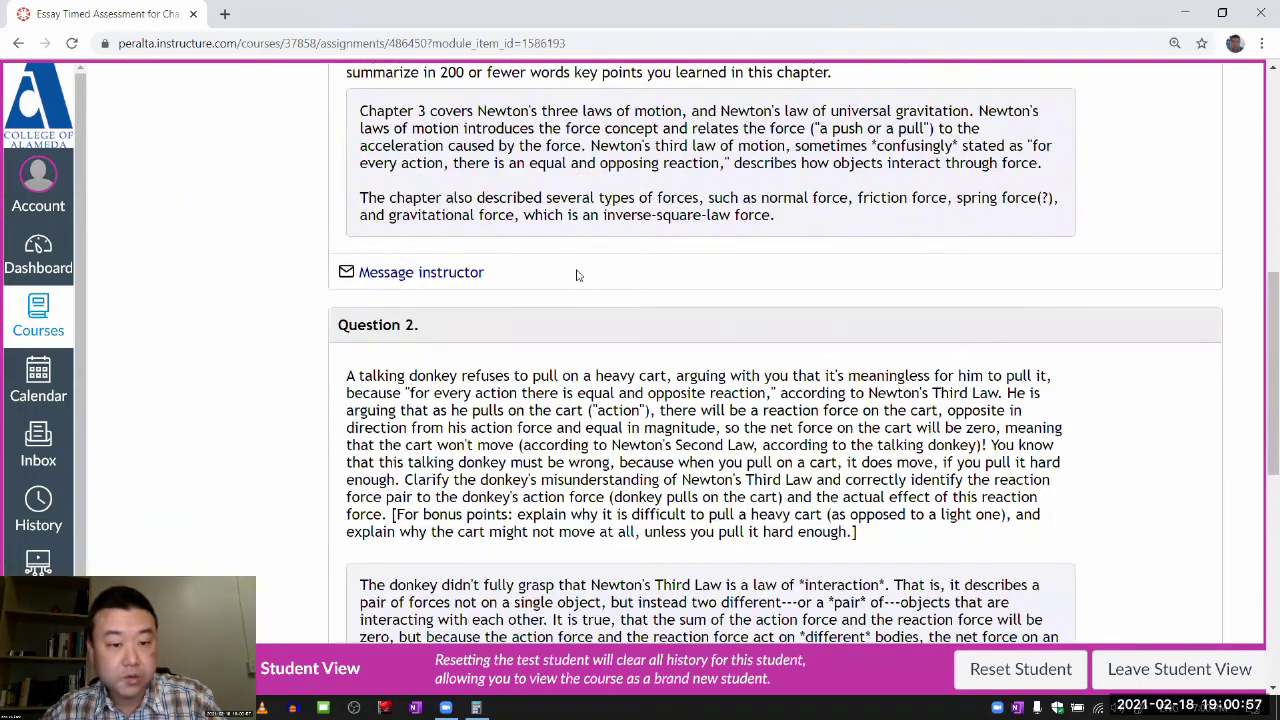
triple_click(443, 394)
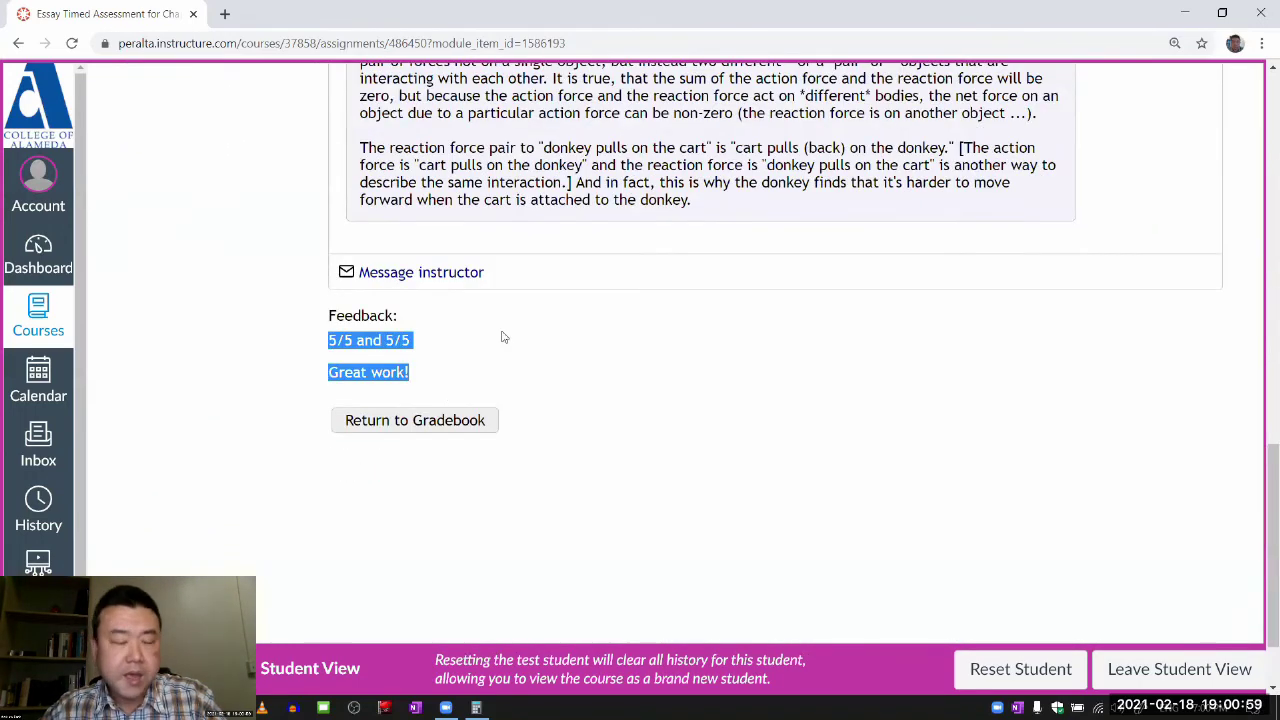
Step: Look back over both answers and the feedback in the attempt review, highlighting the Question 1 prompt and answer
scroll(508, 318, "up", 1)
scroll(508, 318, "up", 1)
left_click_drag(700, 407, 424, 258)
scroll(685, 353, "up", 5)
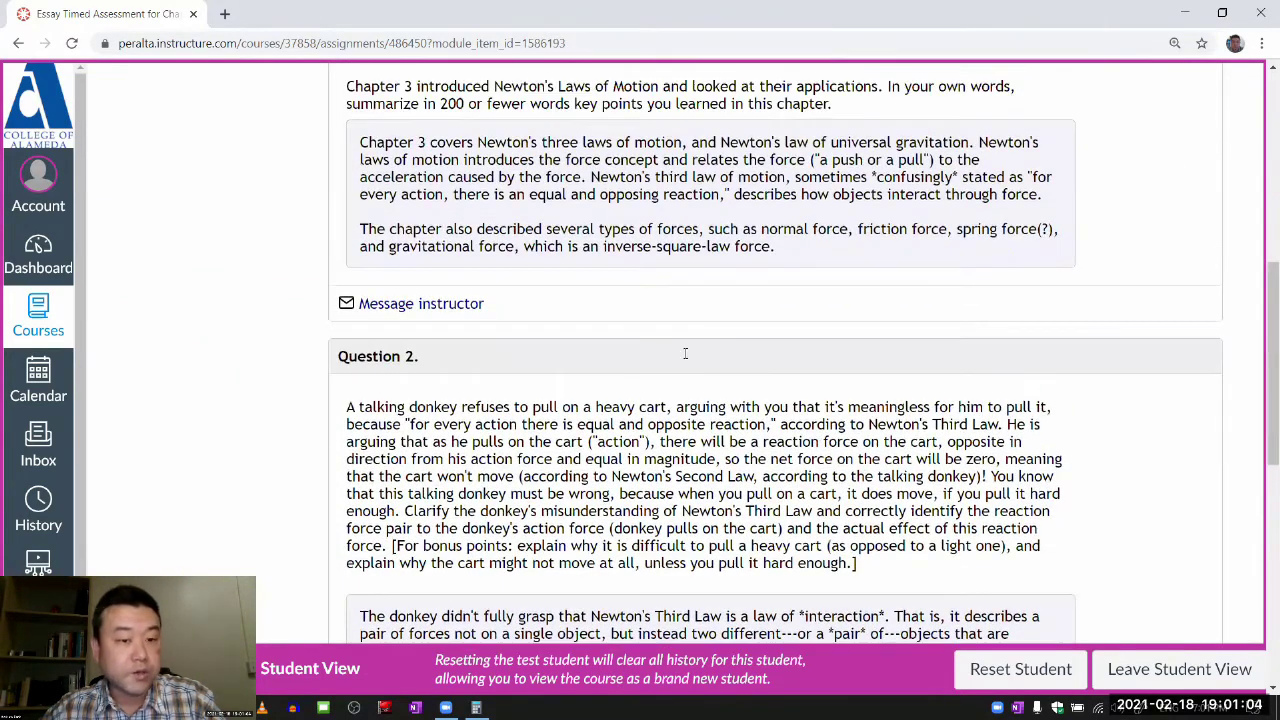
scroll(685, 353, "up", 1)
left_click_drag(685, 353, 380, 182)
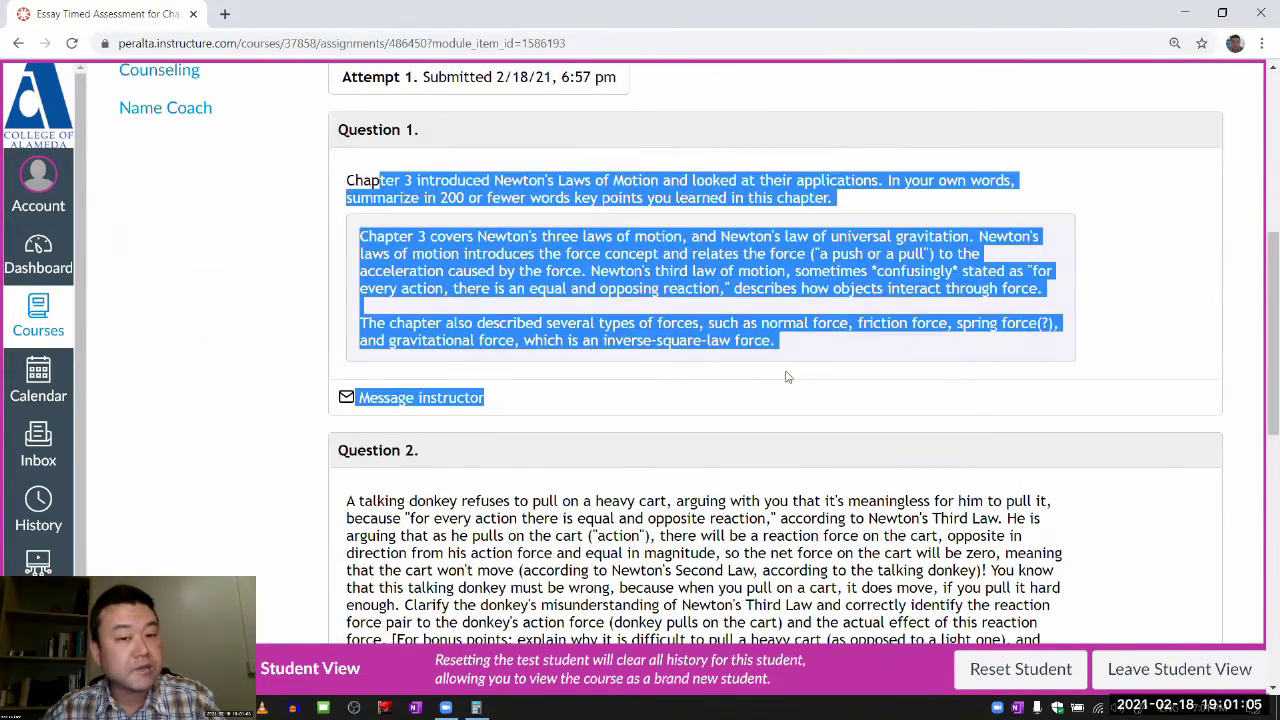
left_click(735, 342)
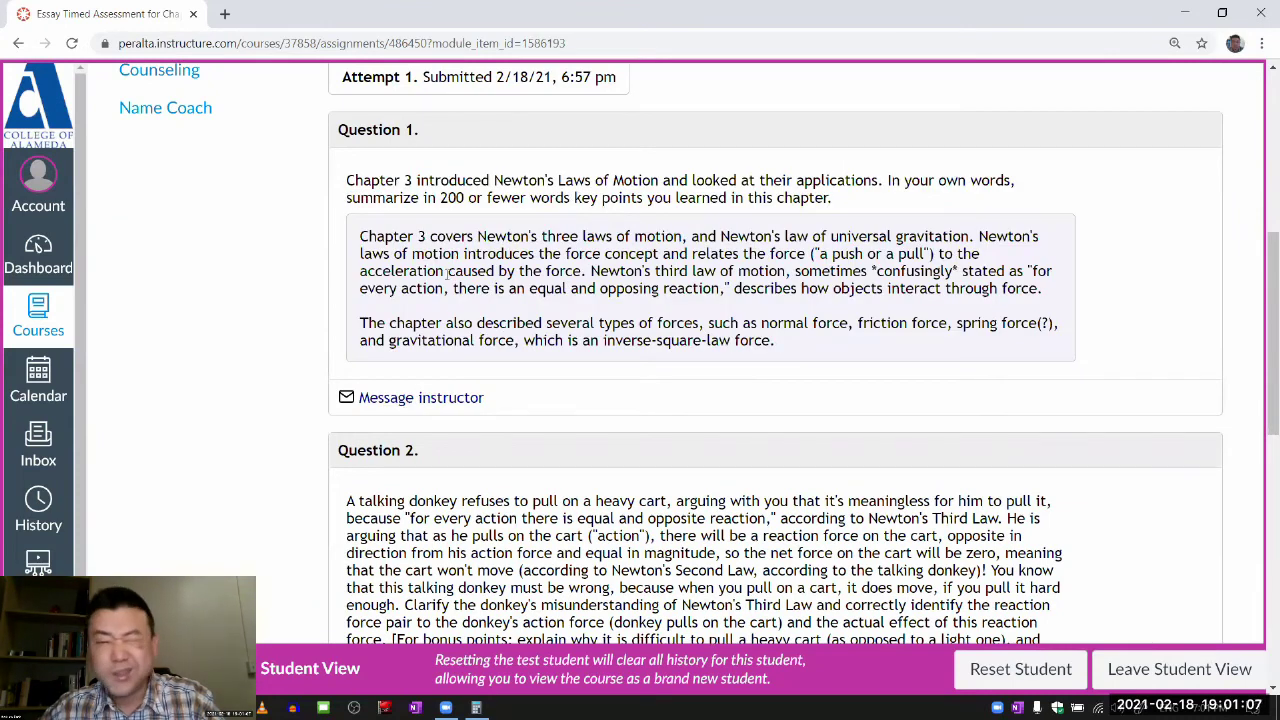
scroll(438, 321, "down", 5)
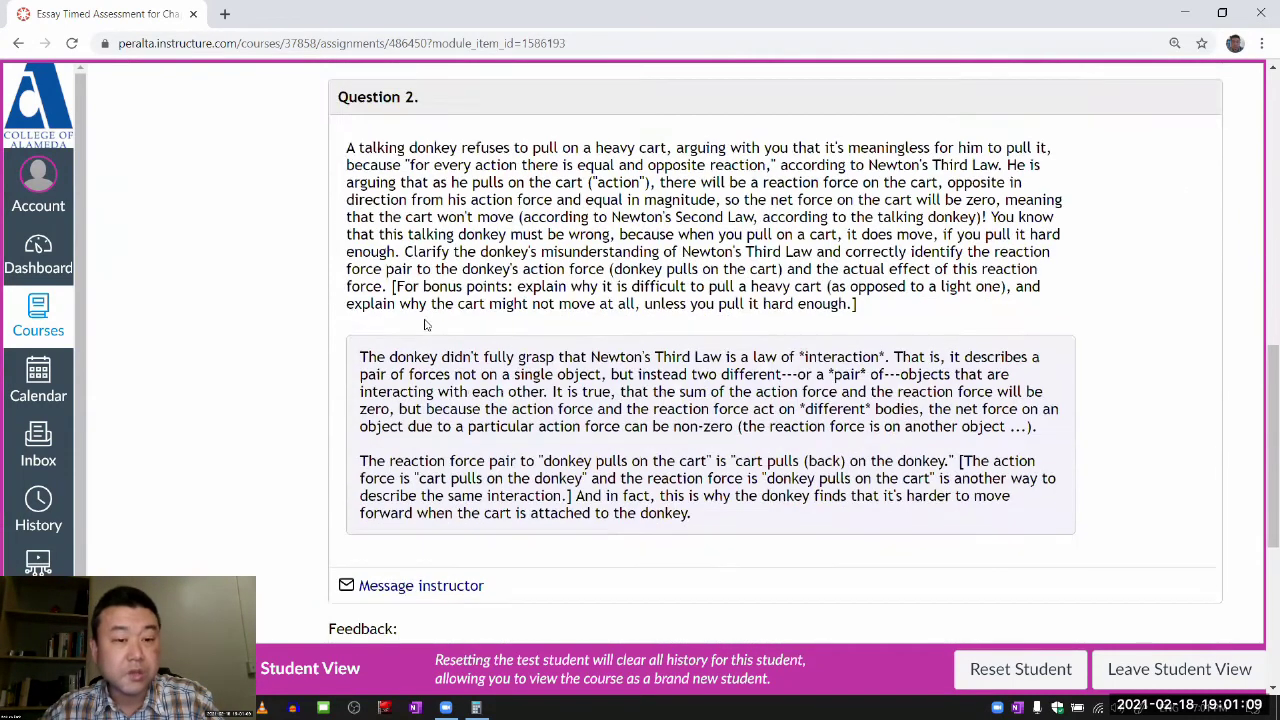
scroll(427, 300, "down", 3)
left_click_drag(423, 297, 360, 251)
Step: Leave the attempt review and open the test student's course grades
left_click(410, 336)
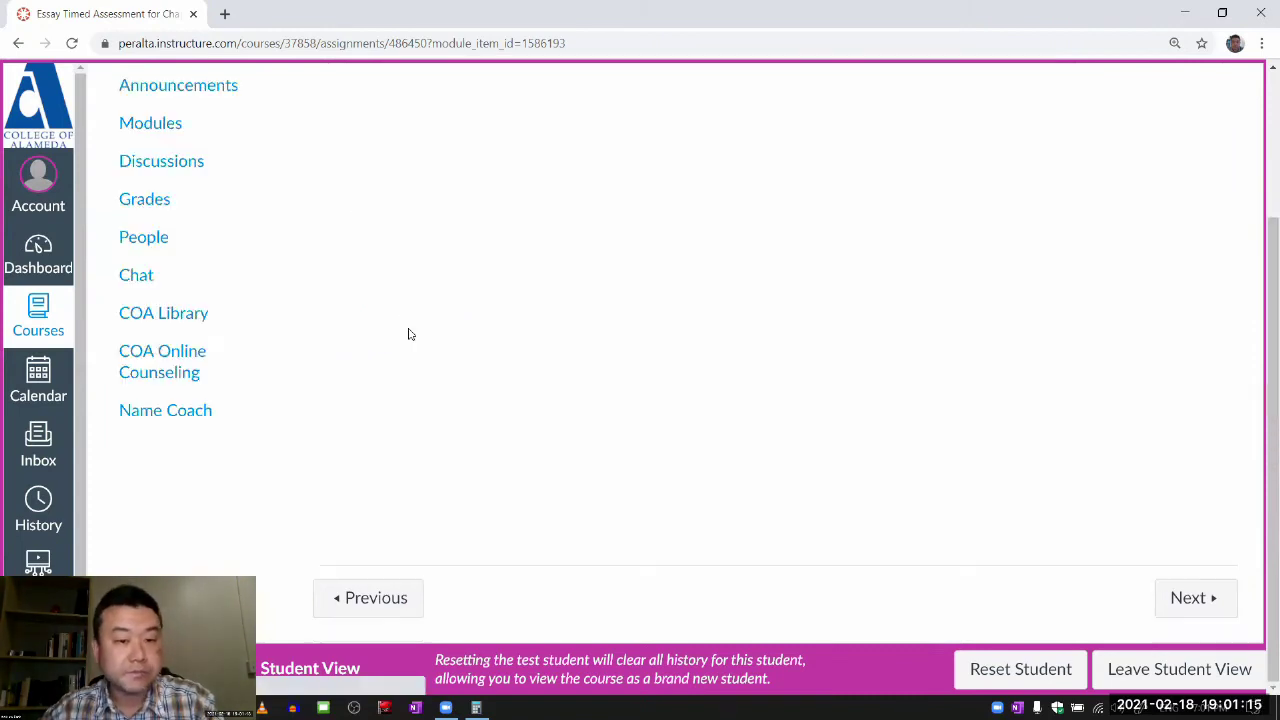
scroll(783, 377, "up", 4)
scroll(742, 366, "up", 10)
left_click(150, 394)
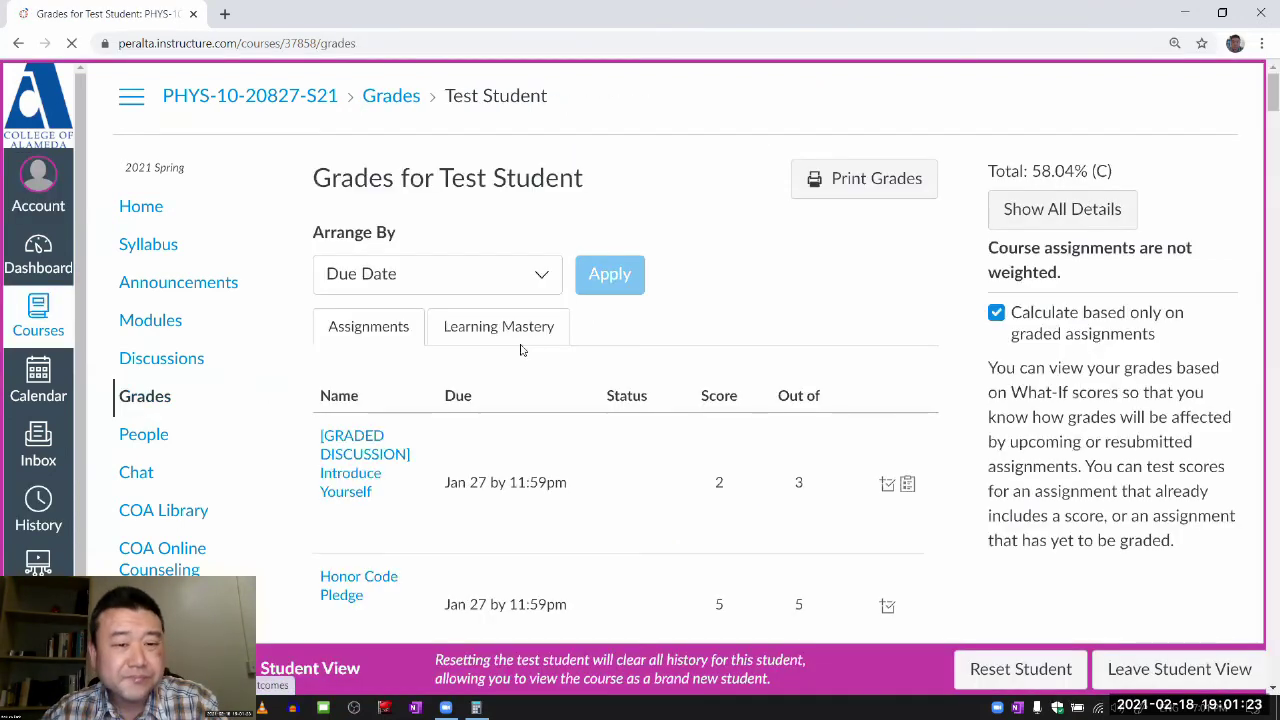
Step: Find the Essay Timed Assessment for Chapter 3 in the grades list and reload the page to update its score
scroll(526, 347, "down", 4)
scroll(529, 345, "down", 12)
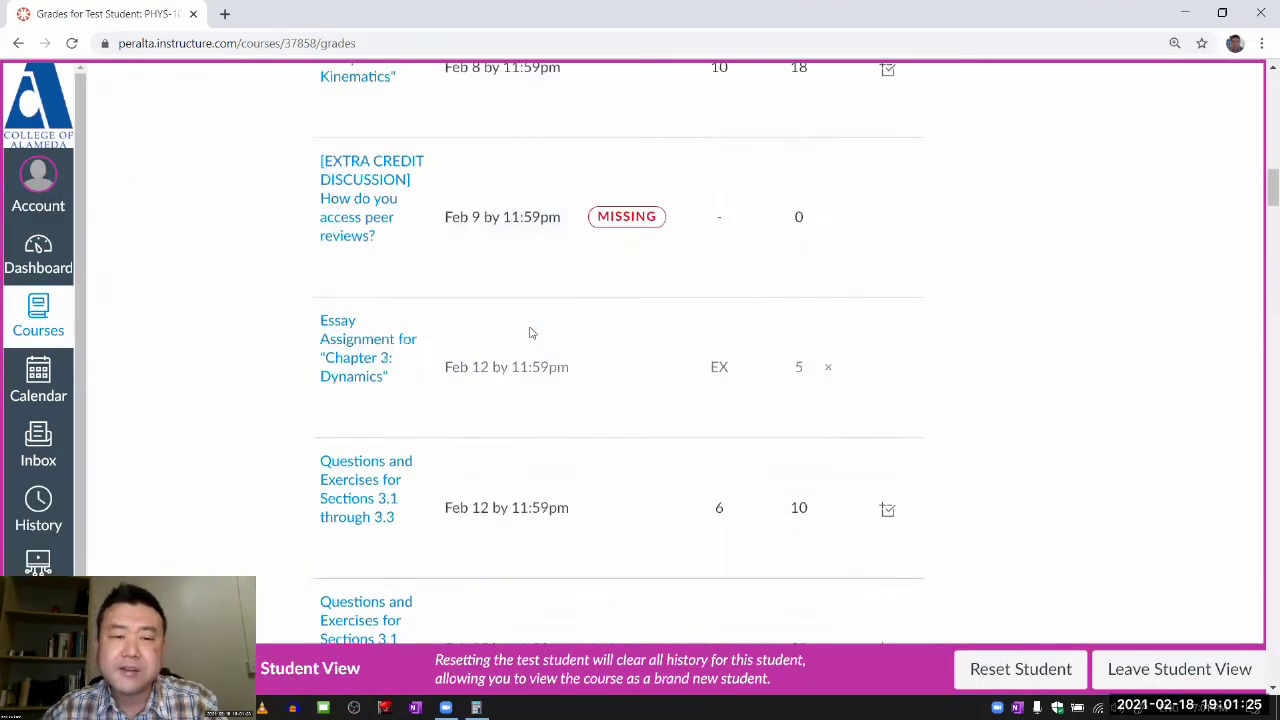
scroll(531, 326, "down", 8)
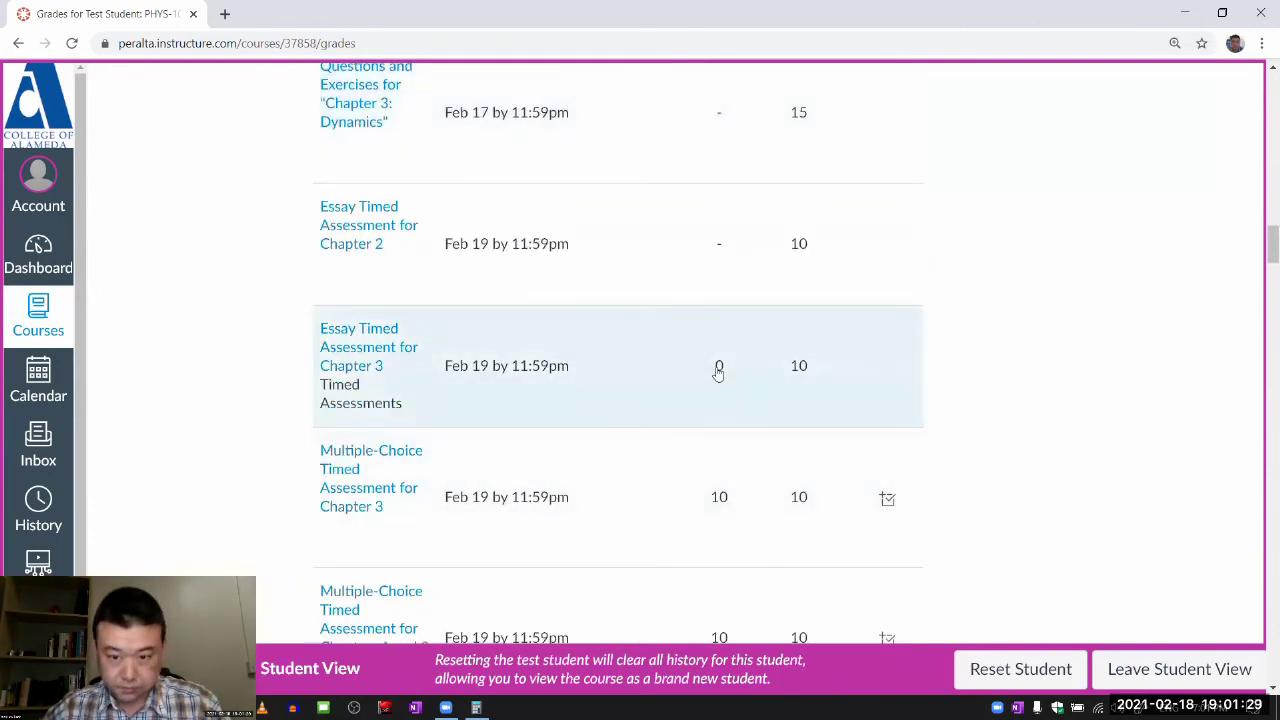
left_click(72, 43)
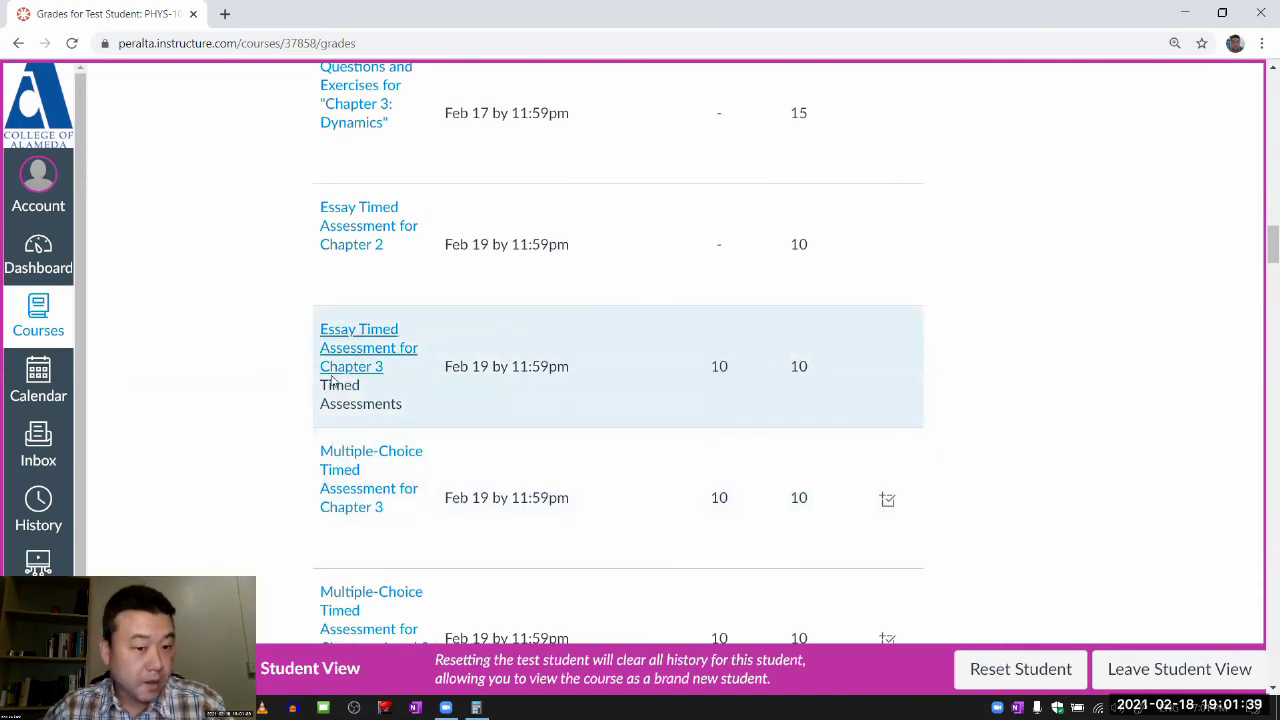
Step: Go to the course modules and open Timed Assessment Follow-Up Meeting for Unit 1 in the Week 4 module
scroll(275, 383, "up", 15)
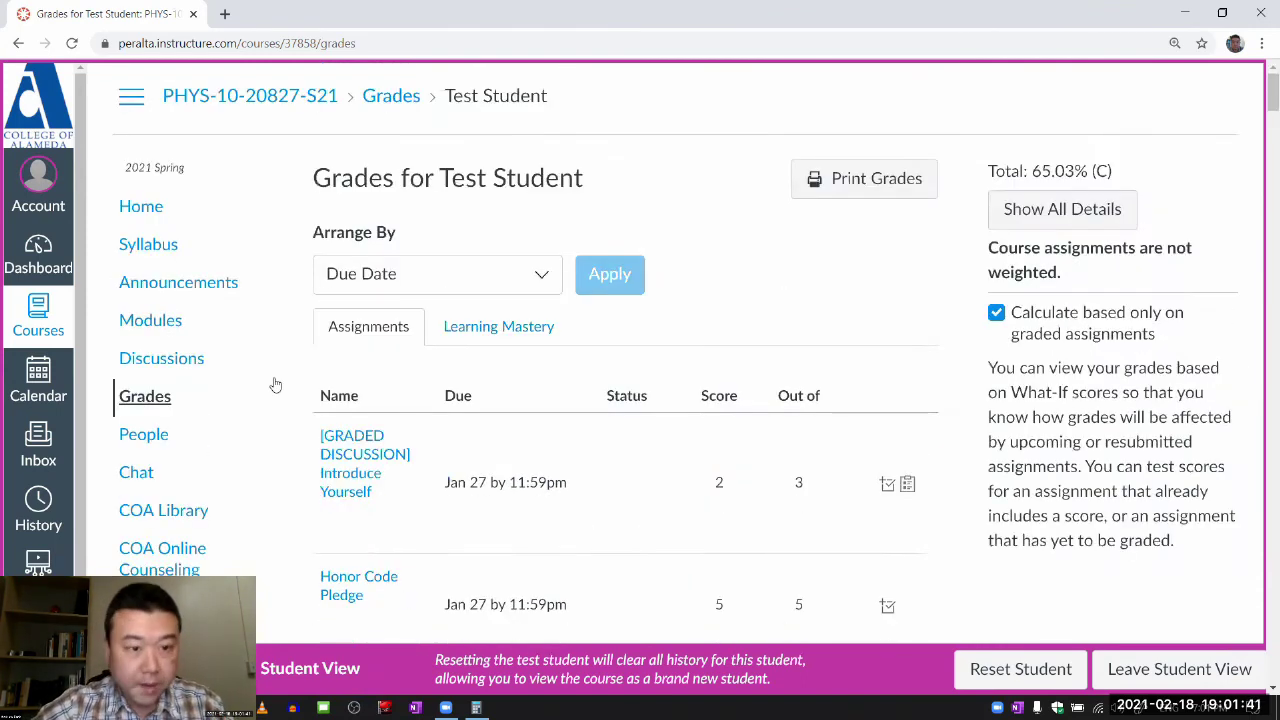
left_click(181, 328)
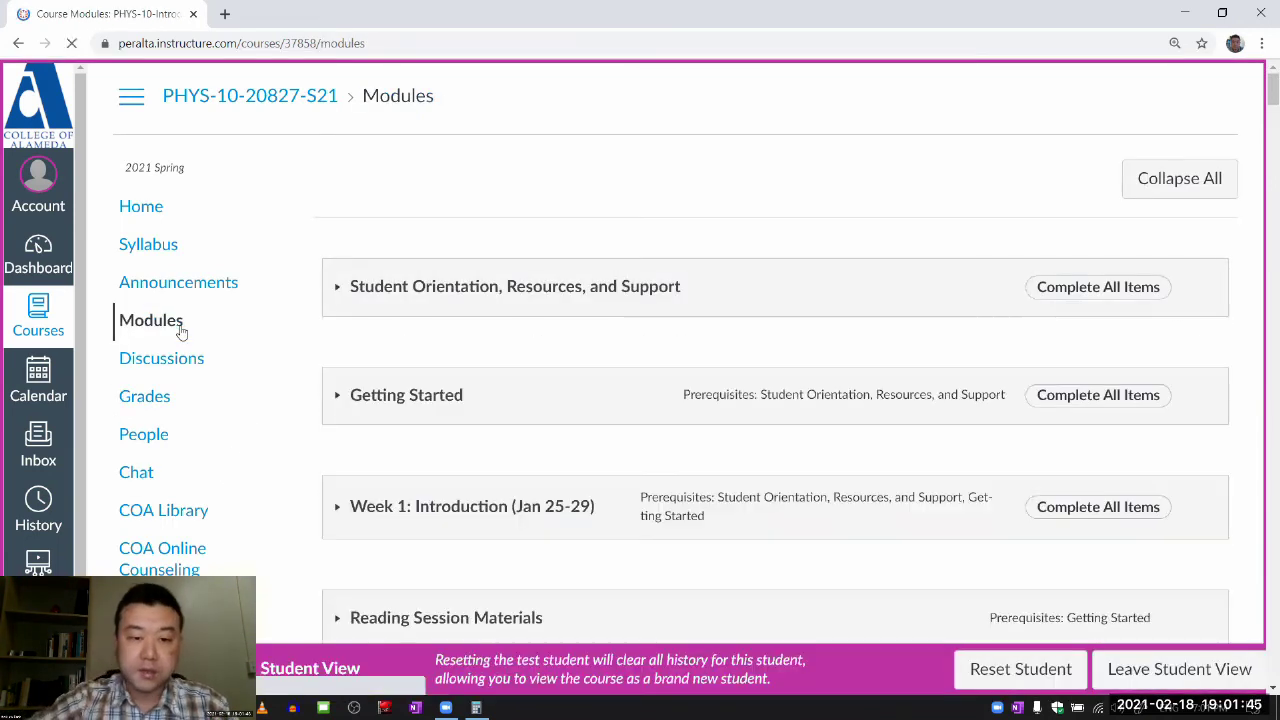
scroll(617, 268, "down", 10)
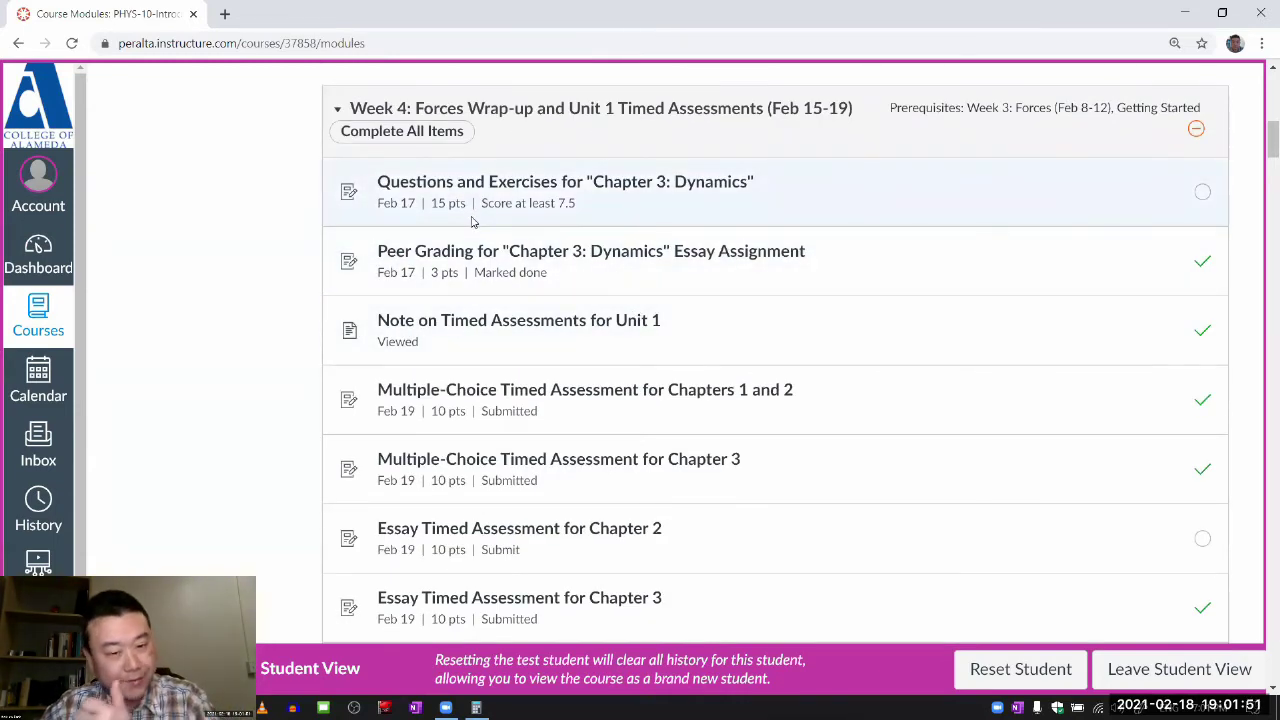
scroll(470, 225, "down", 2)
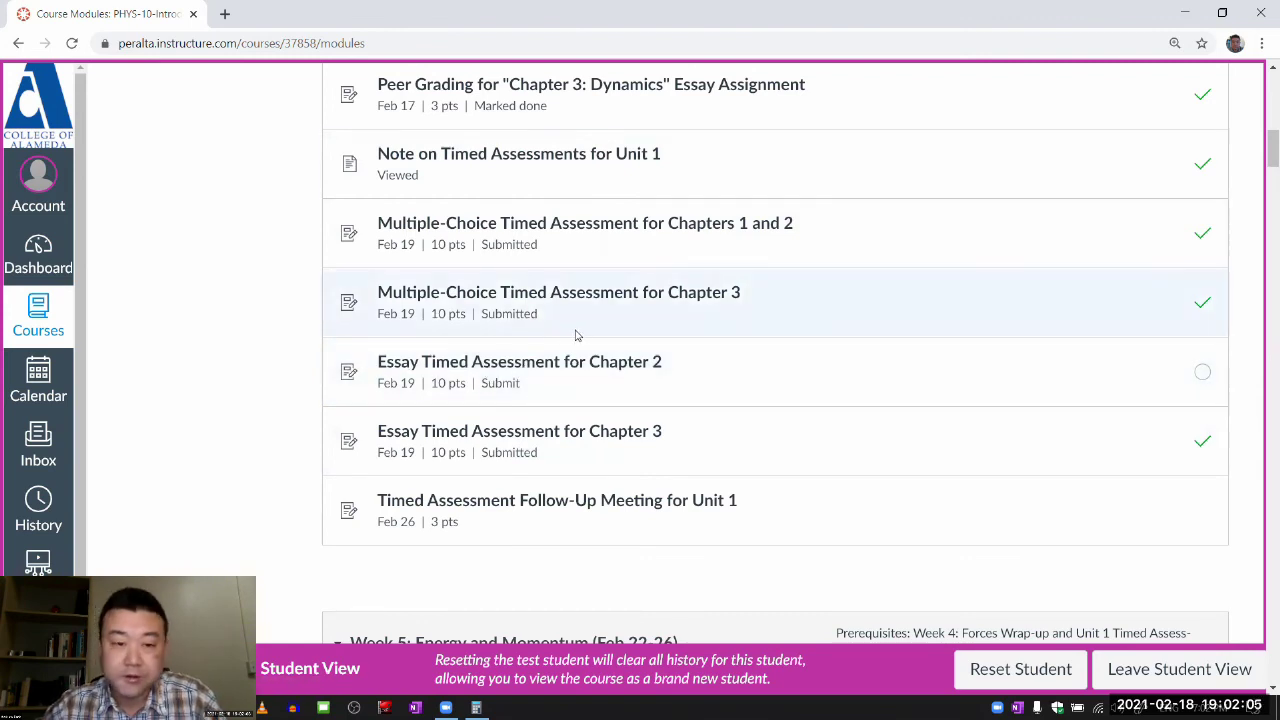
scroll(550, 345, "down", 1)
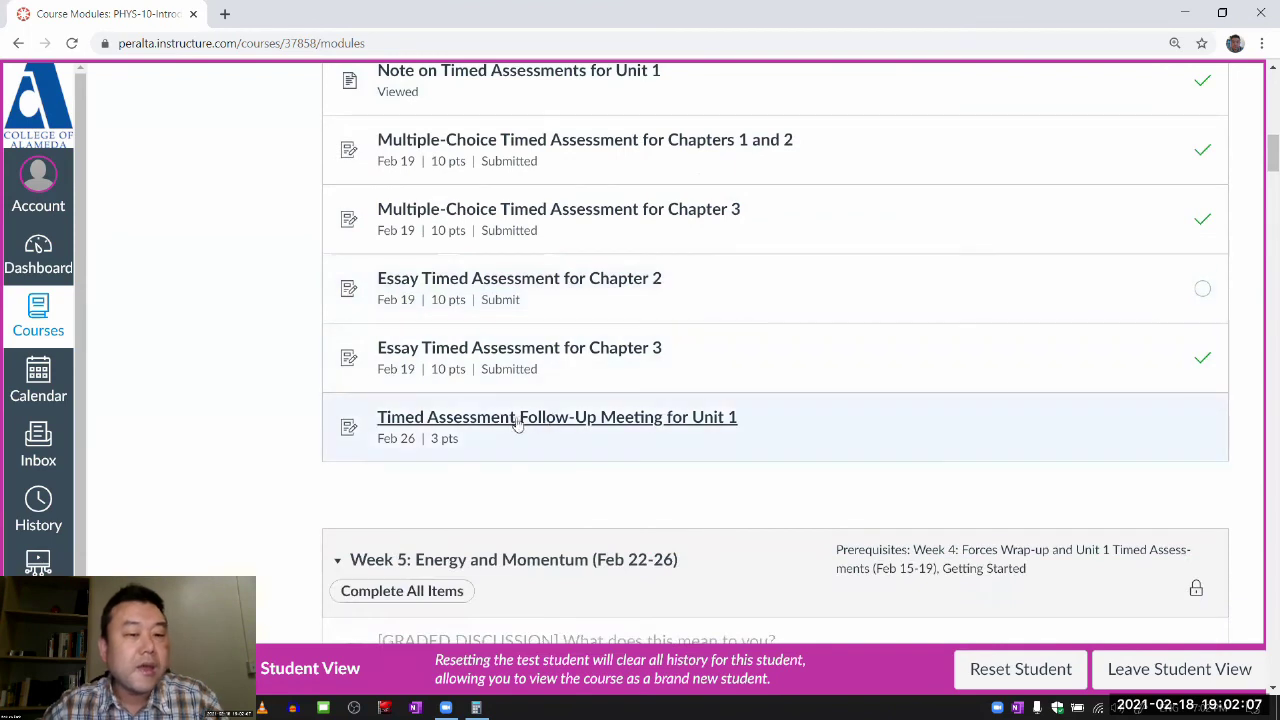
left_click(394, 418)
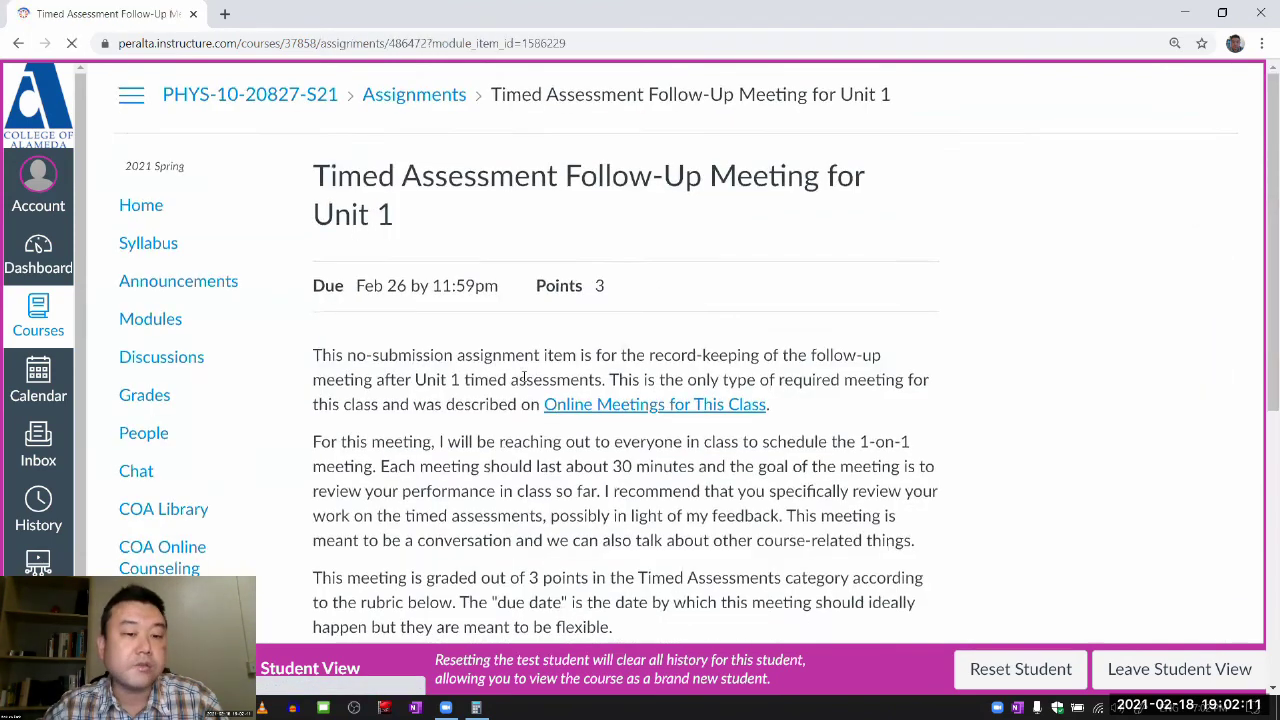
Step: Examine the follow-up meeting's description, due-date note, and grading rubric
scroll(521, 385, "down", 2)
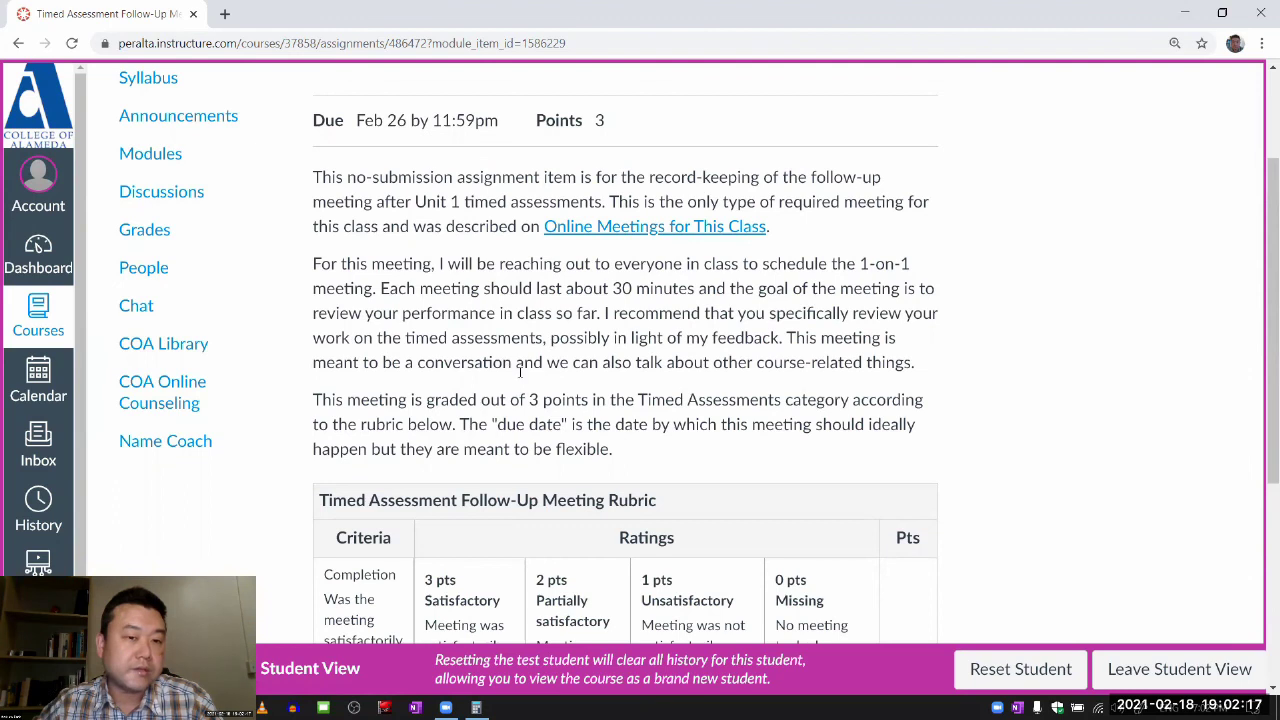
scroll(510, 350, "down", 2)
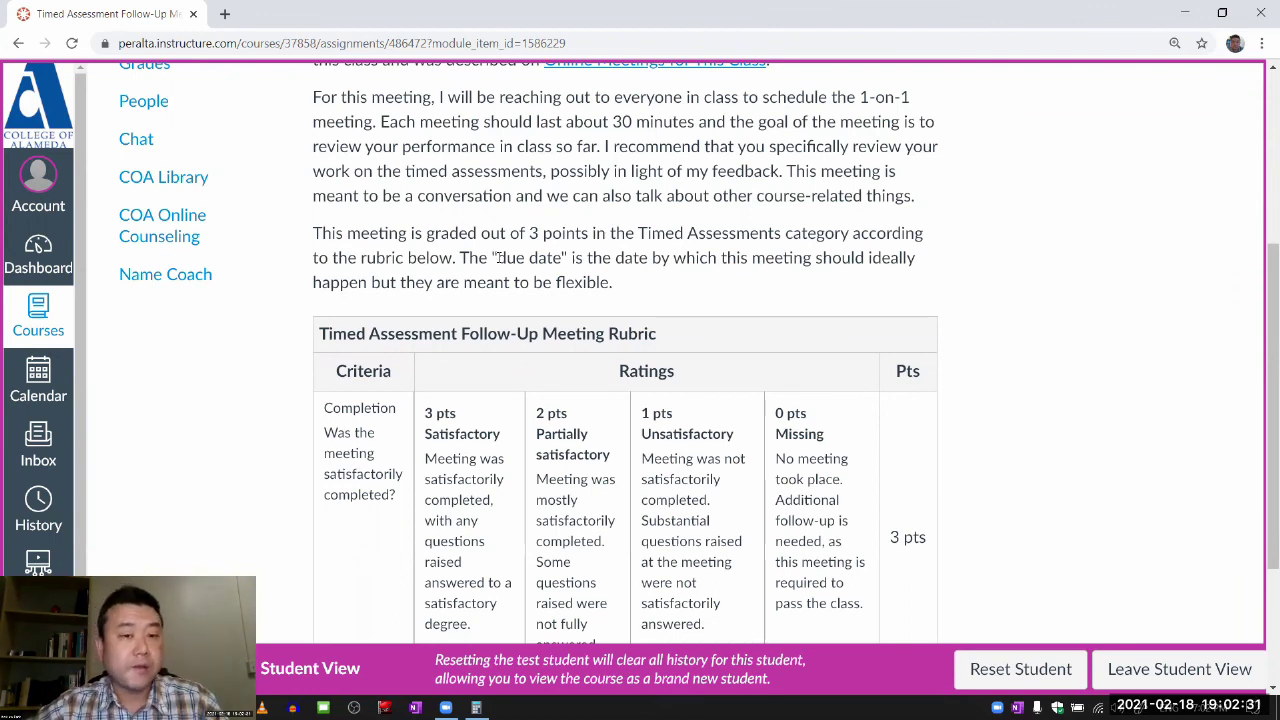
scroll(506, 248, "up", 3)
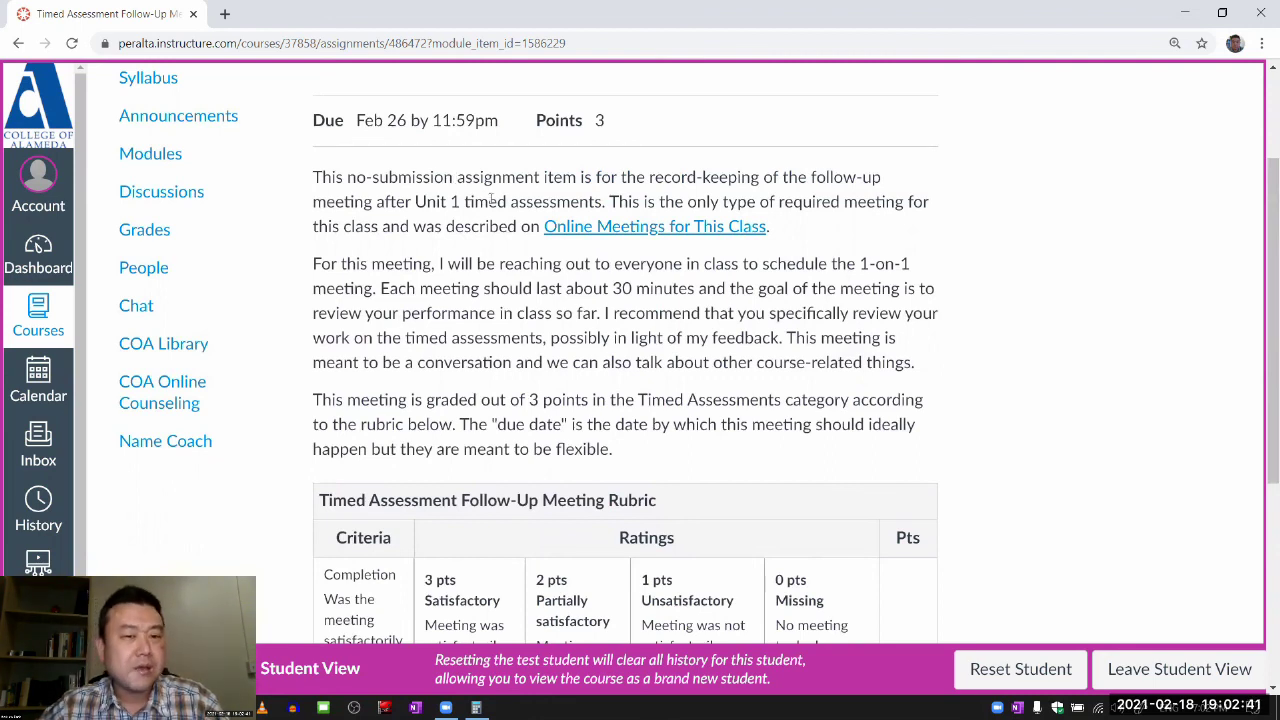
left_click_drag(494, 180, 640, 285)
left_click(640, 328)
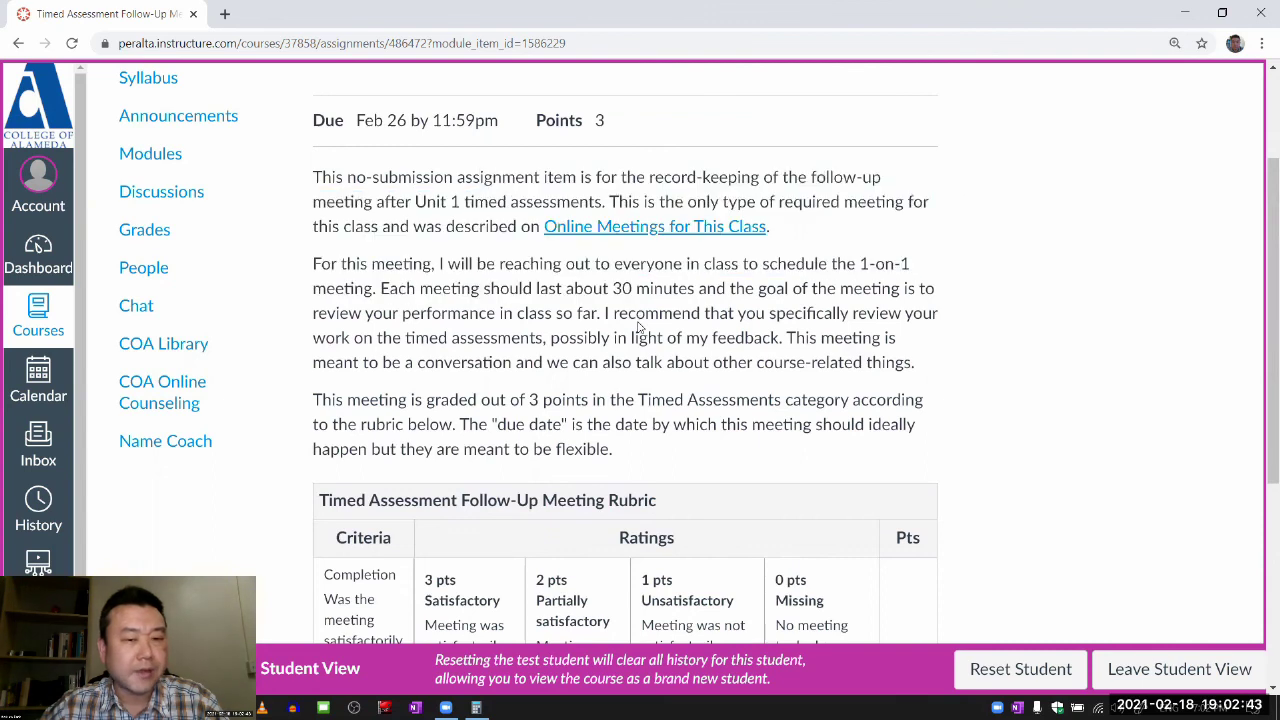